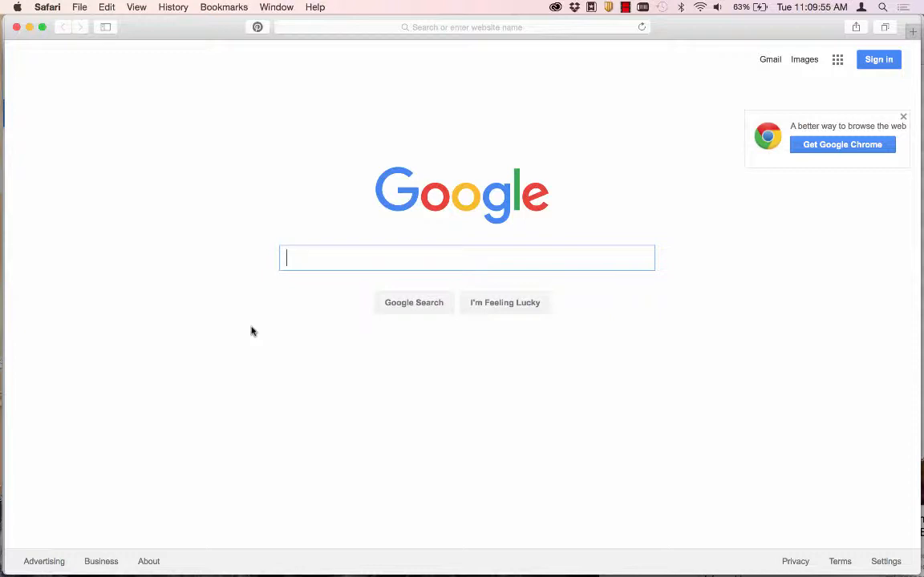
Step: Open the edmodo.com website in Safari
left_click(466, 28)
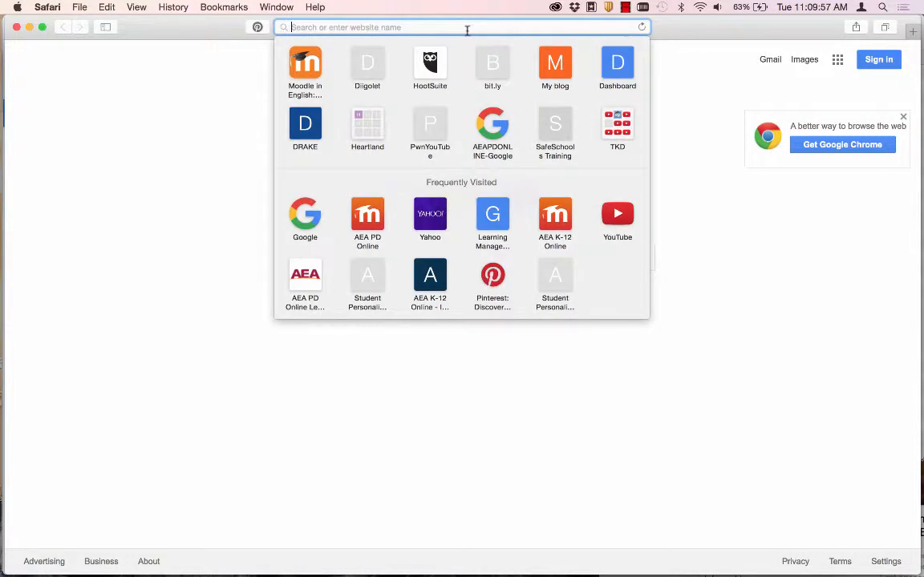
type("edmodo.com")
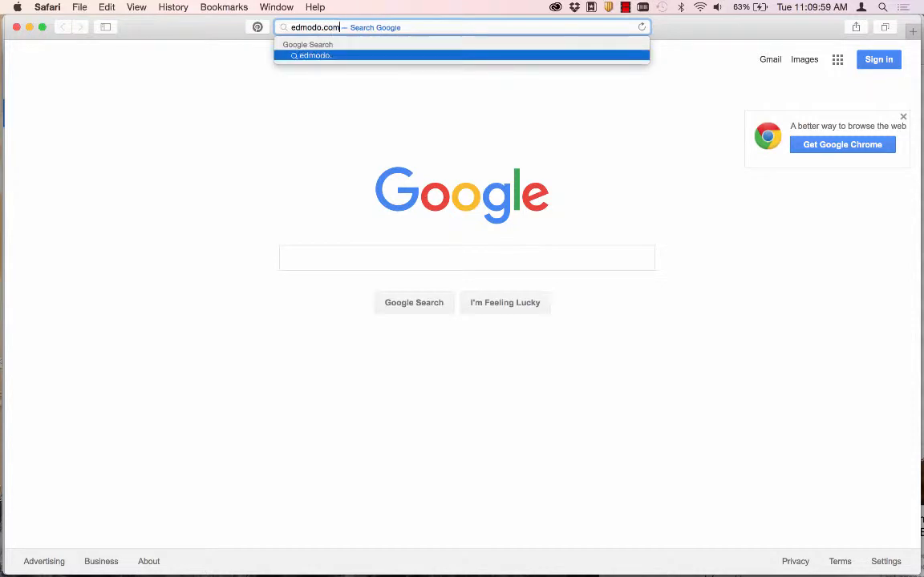
key("Return")
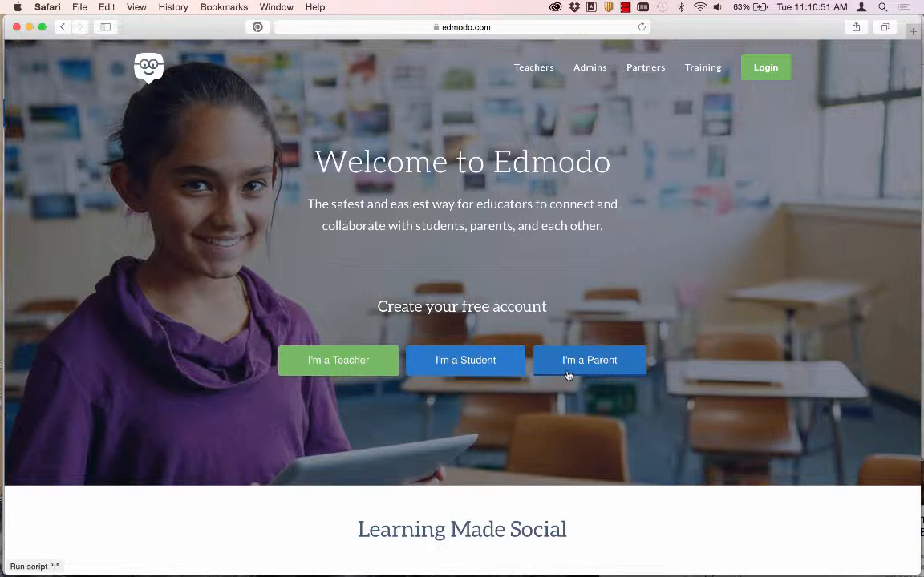
Step: Switch to Firefox and start a new Edmodo group named "Presentation Zen" with the grade range 9th - 12th
key("super+Tab")
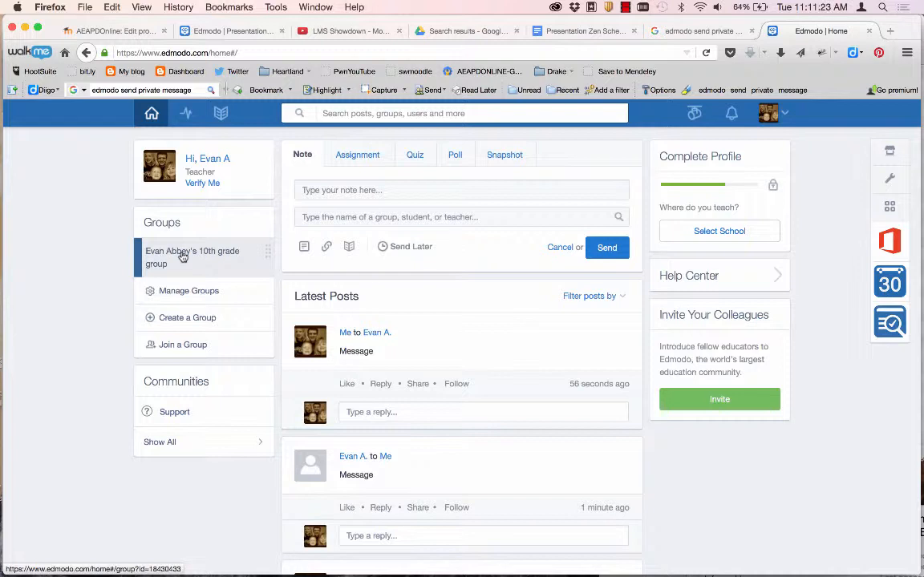
left_click(174, 321)
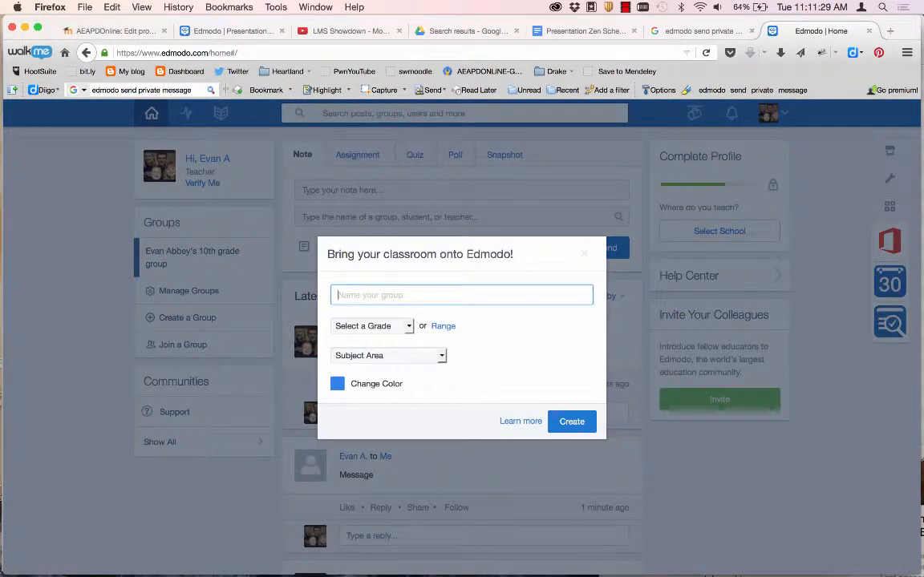
type("Presentation Zen")
left_click(382, 328)
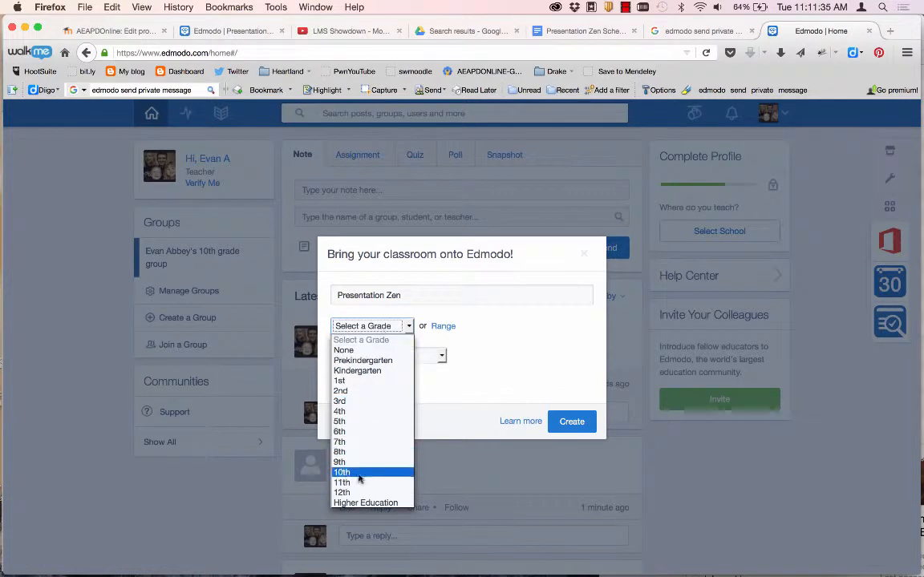
left_click(441, 327)
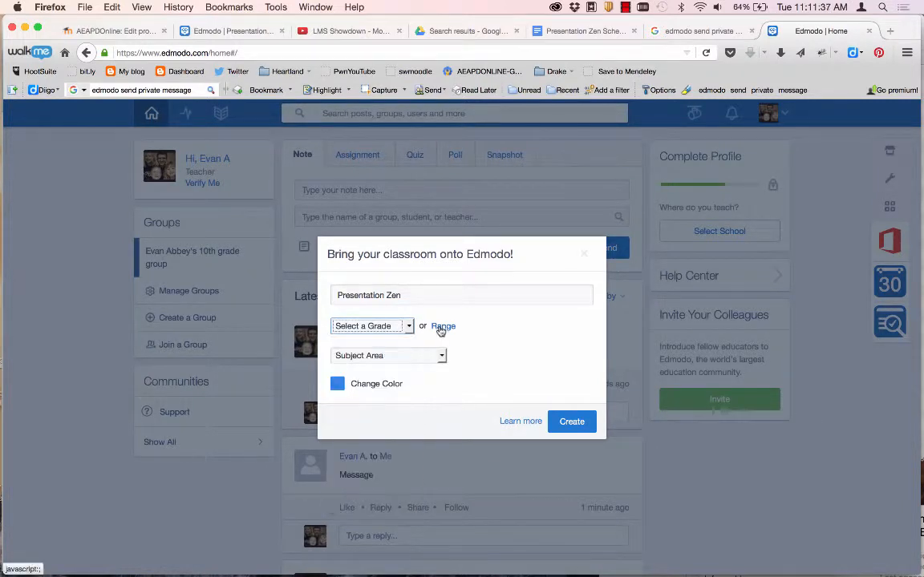
left_click(441, 327)
left_click_drag(413, 343, 568, 340)
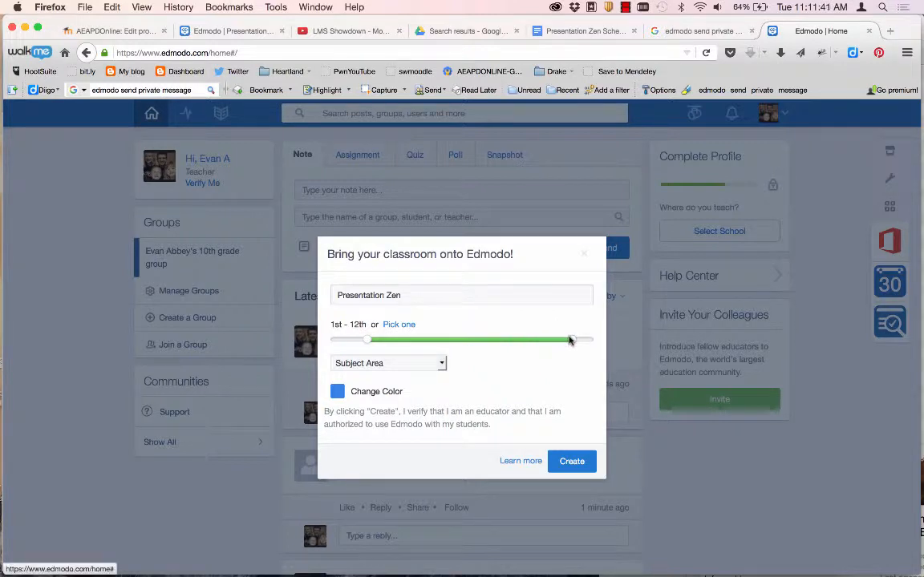
left_click_drag(368, 340, 516, 342)
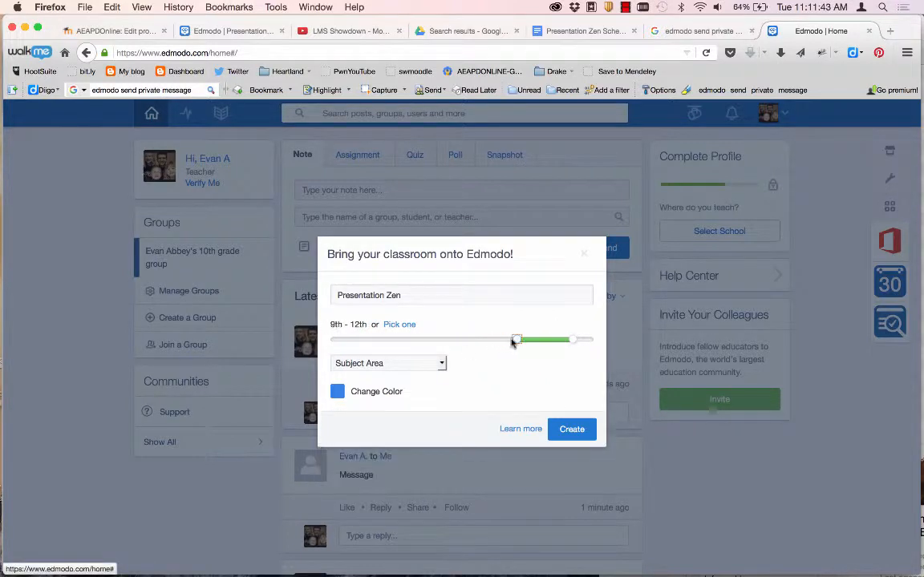
Step: Set the group's subject area to Computer Technology and its color to red, and create the group
left_click(429, 364)
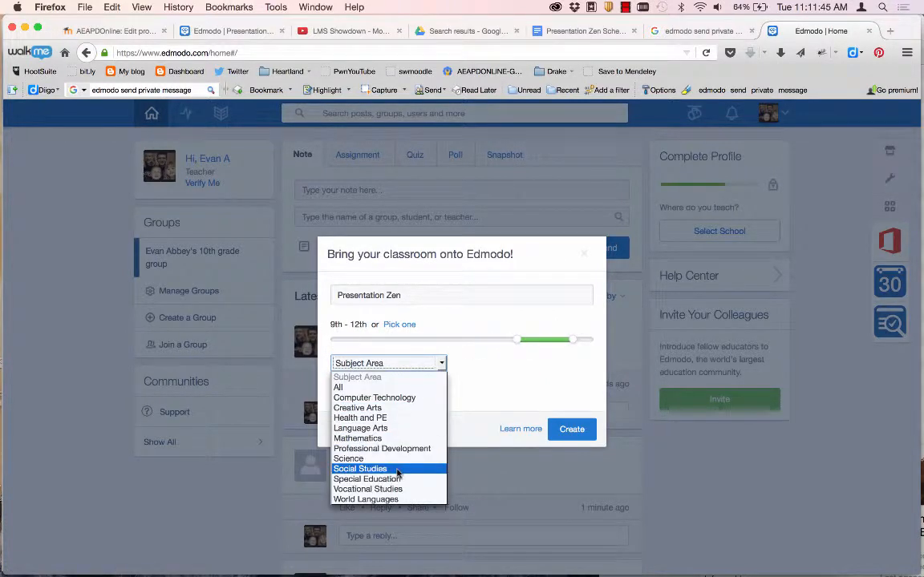
left_click(394, 398)
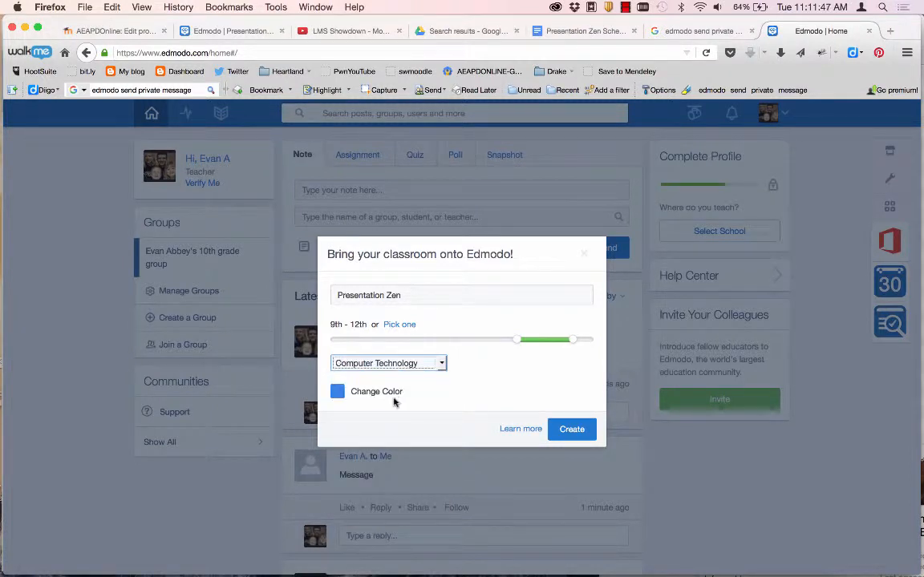
left_click(337, 393)
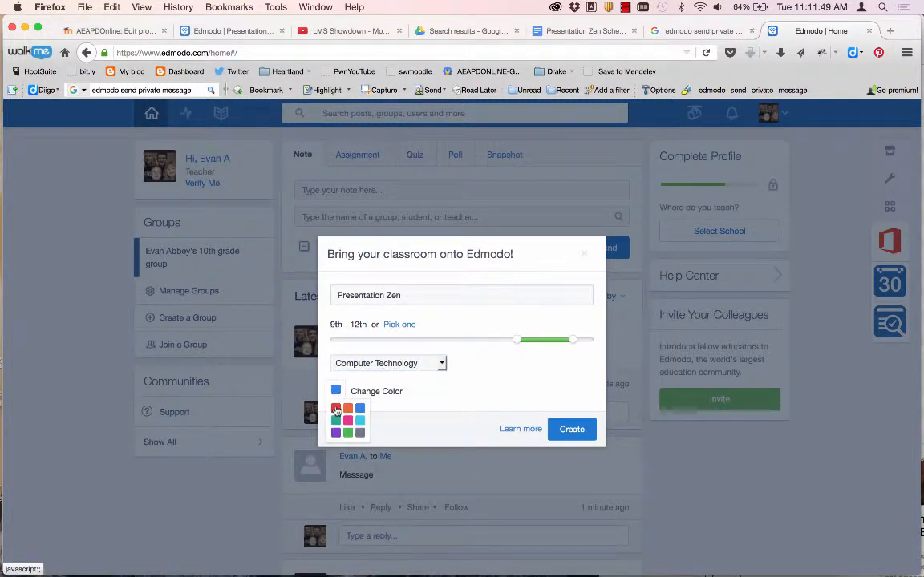
left_click(338, 407)
left_click(571, 430)
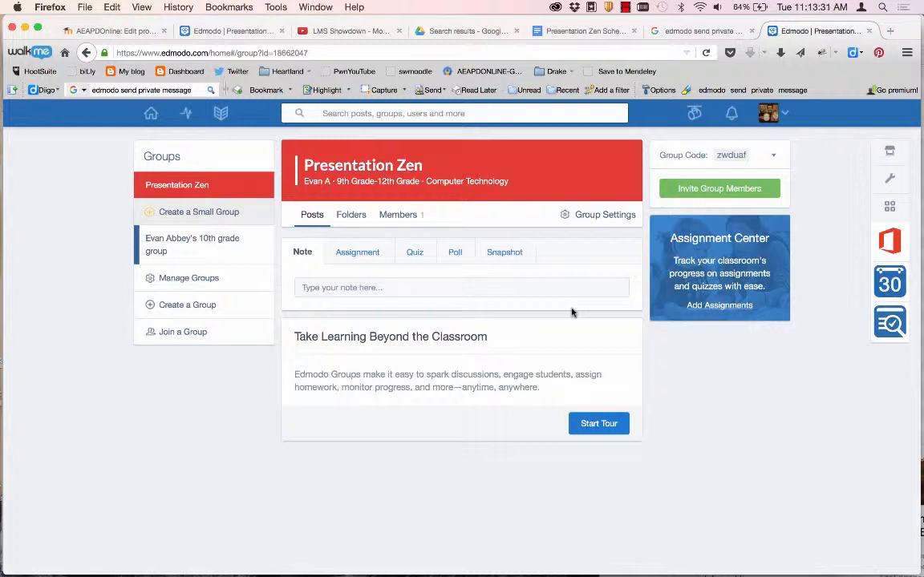
Step: Switch to Word and copy the welcome heading and its four introductory paragraphs from Showdown.docx
key("super+Tab")
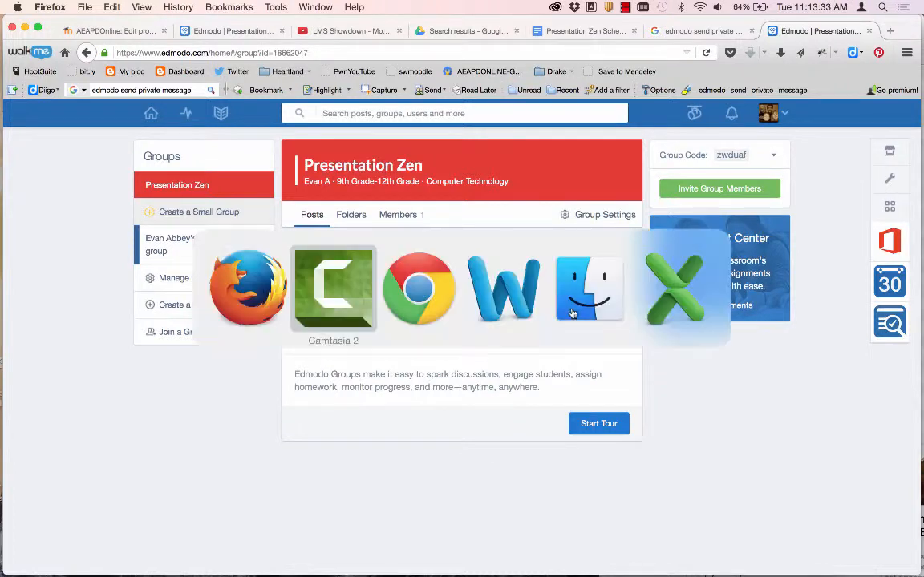
key("super+Tab")
key("super+Tab")
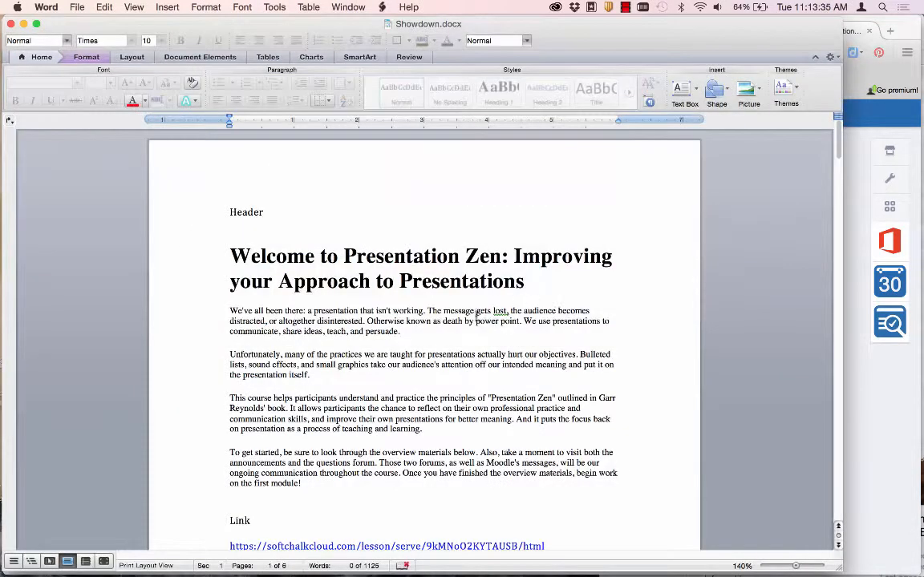
left_click_drag(307, 485, 199, 241)
key("super+c")
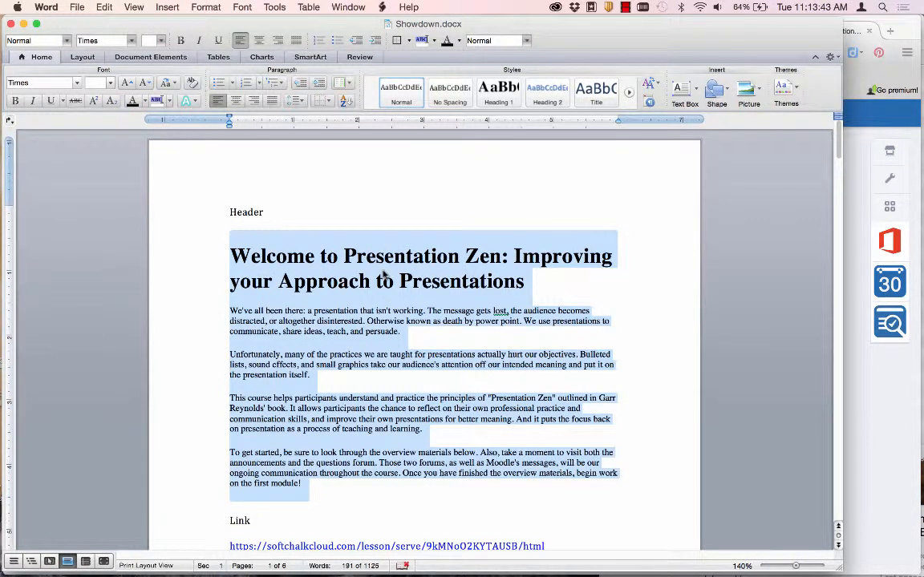
Step: Switch back to Firefox and paste the copied welcome text into a new note for the Presentation Zen group
key("super+Tab")
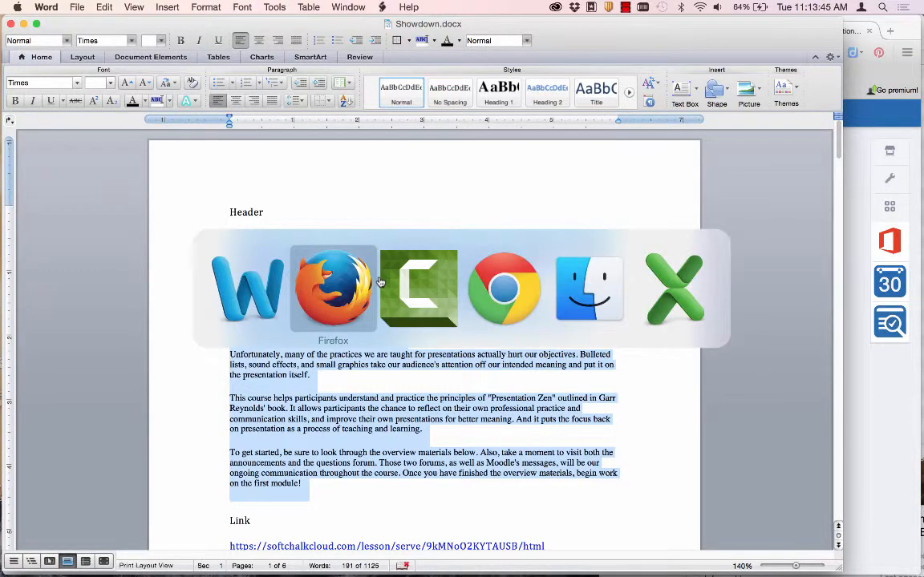
left_click(371, 287)
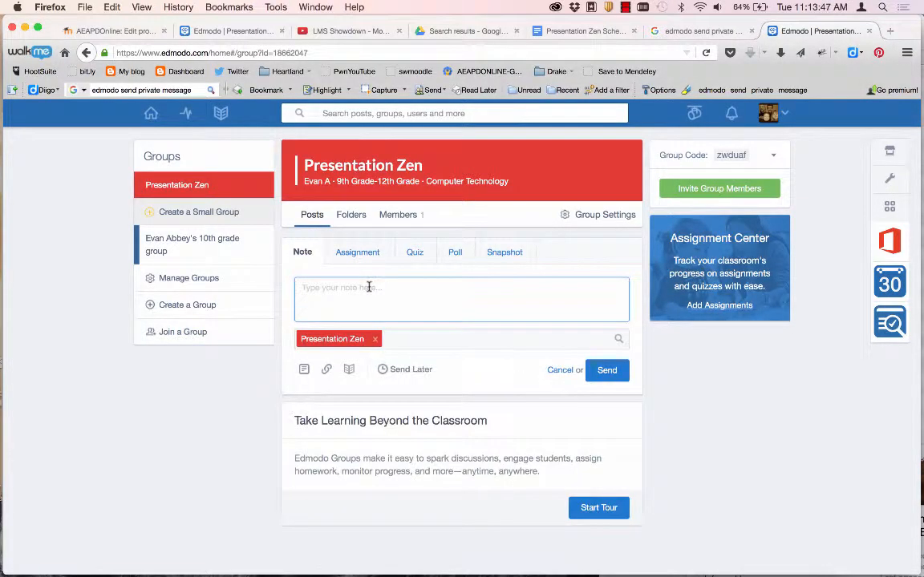
key("super+v")
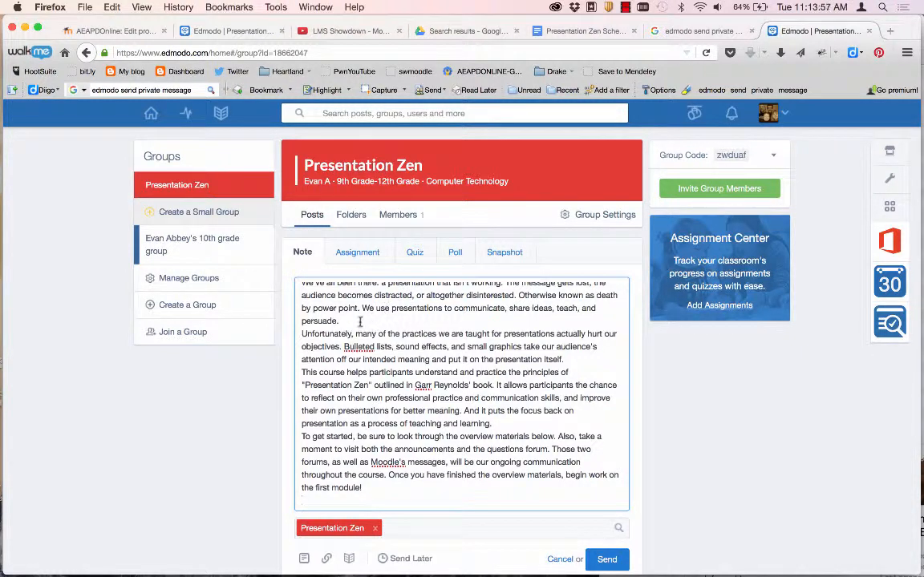
Step: Insert a blank line between each of the four body paragraphs of the note
key("Return")
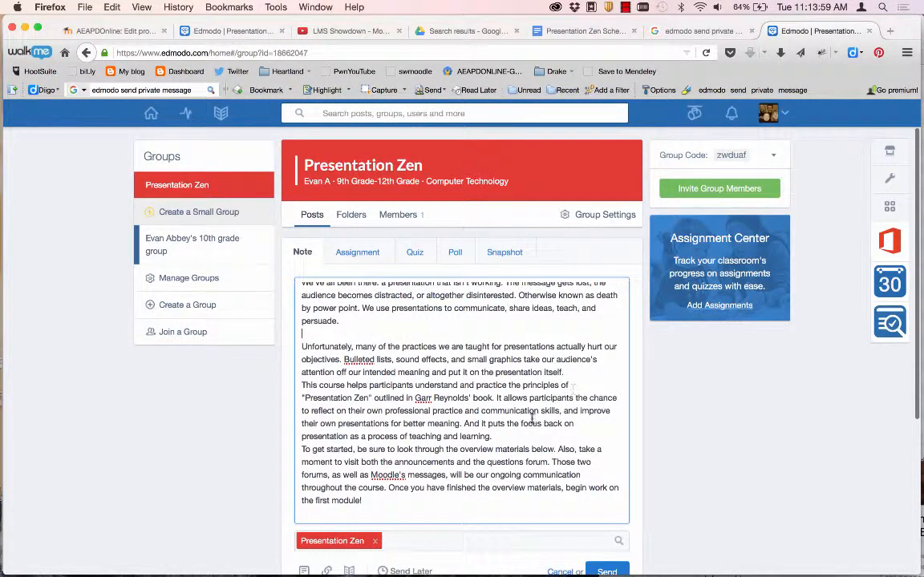
left_click(566, 372)
key("Return")
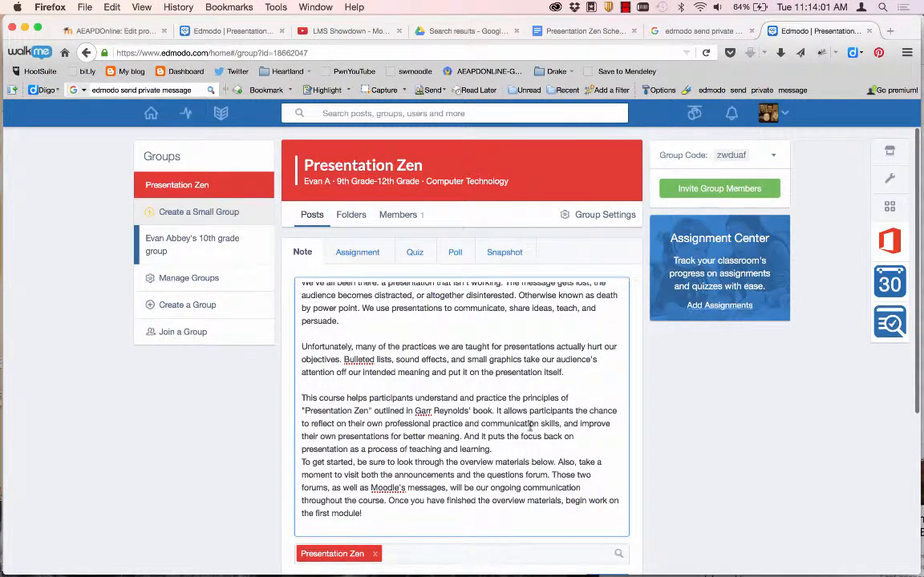
left_click(516, 449)
key("Return")
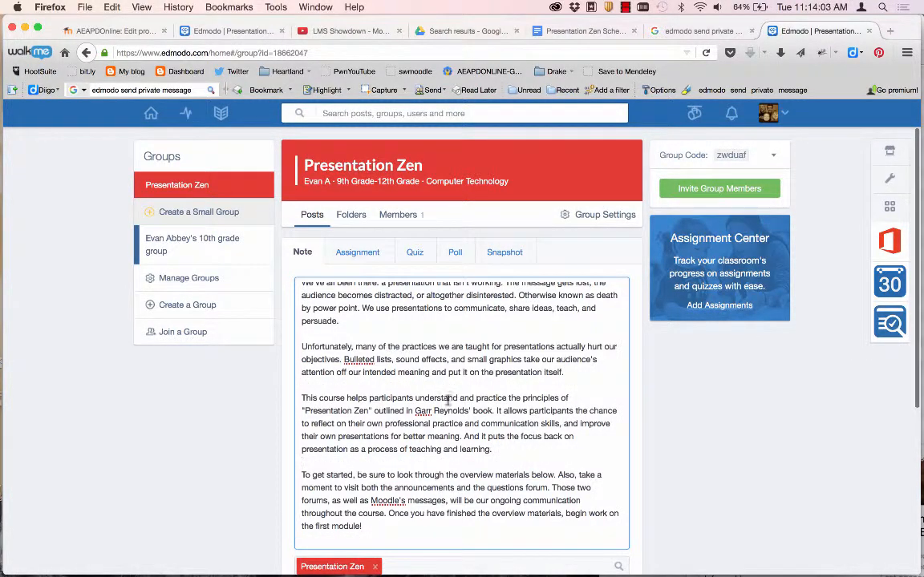
Step: Insert a blank line between the note's "Welcome to Presentation Zen" title line and the first paragraph
key("Up")
key("Up")
key("Up")
key("Up")
key("Up")
key("Up")
key("Up")
key("Up")
key("Up")
key("Up")
key("Up")
key("Up")
key("Up")
key("Up")
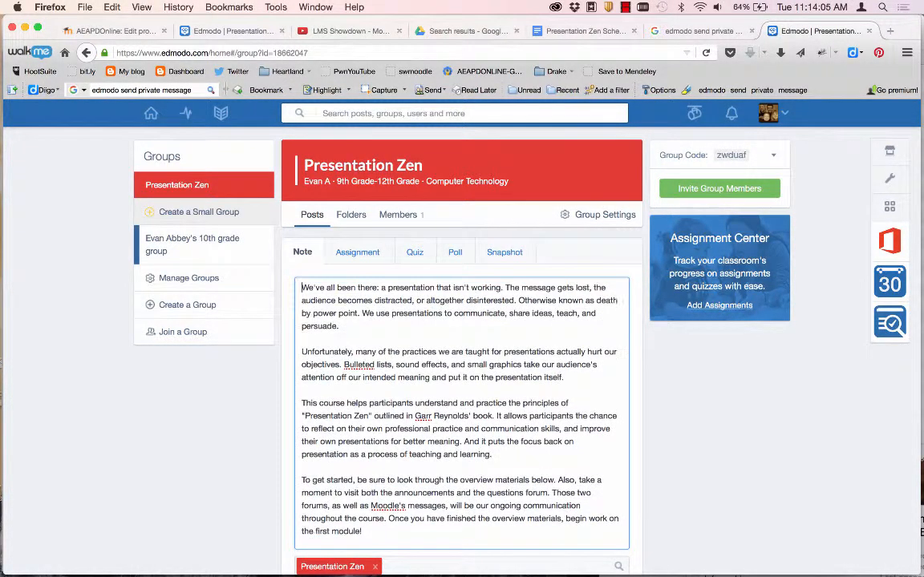
key("End")
key("Return")
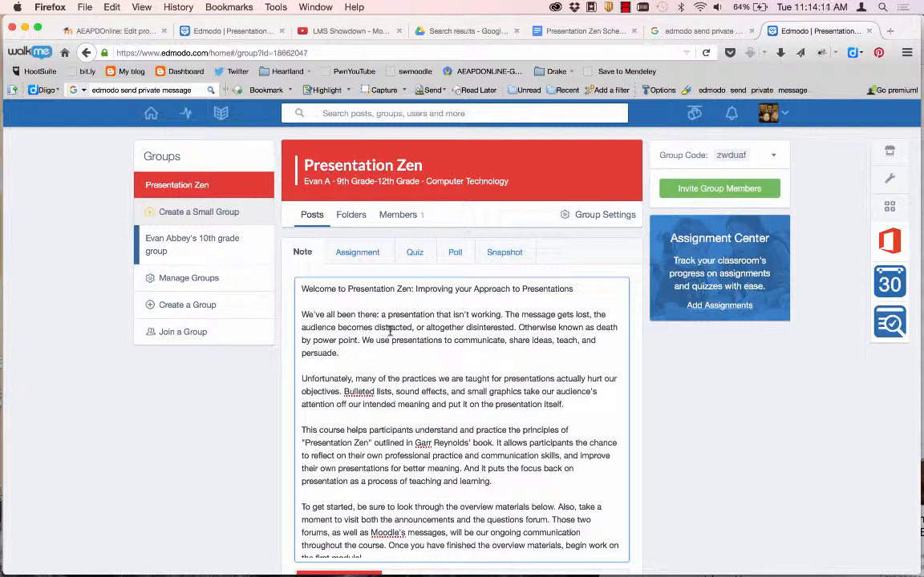
Step: Attach the image Deathbypowerpoint.png from the Desktop to the note
scroll(391, 331, "down", 3)
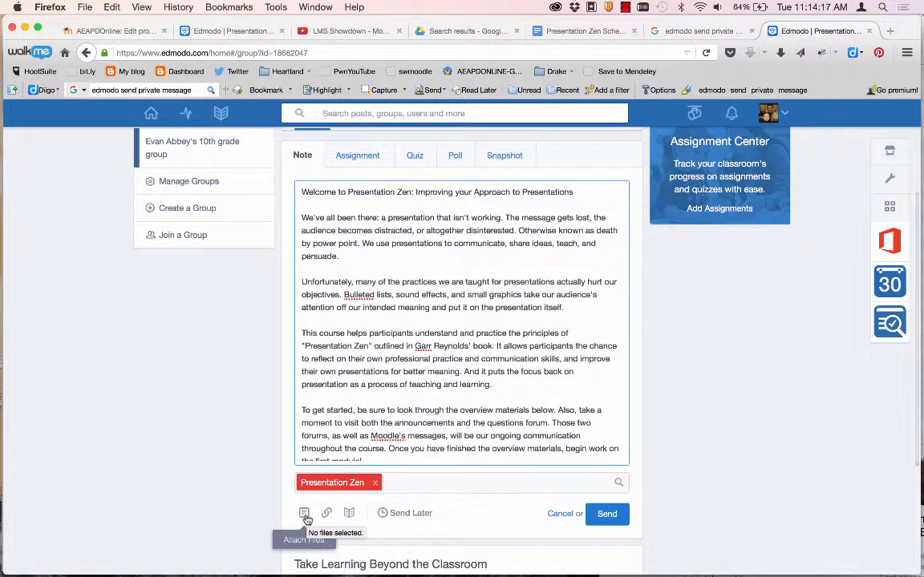
left_click(305, 518)
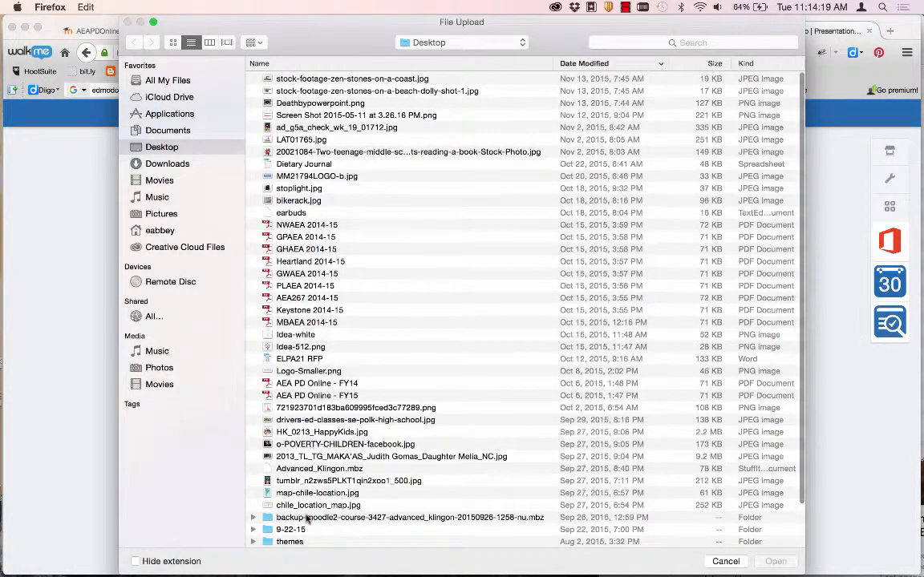
left_click(282, 103)
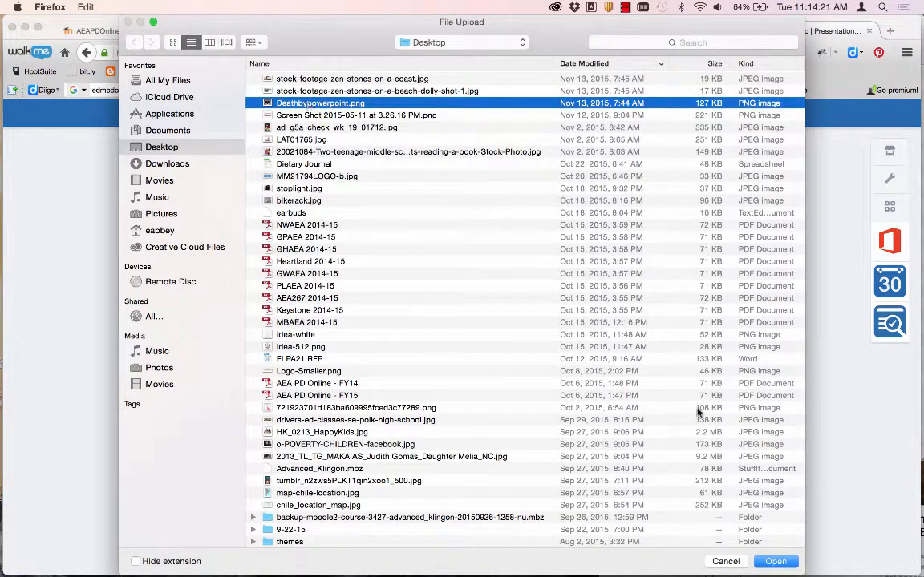
key("Return")
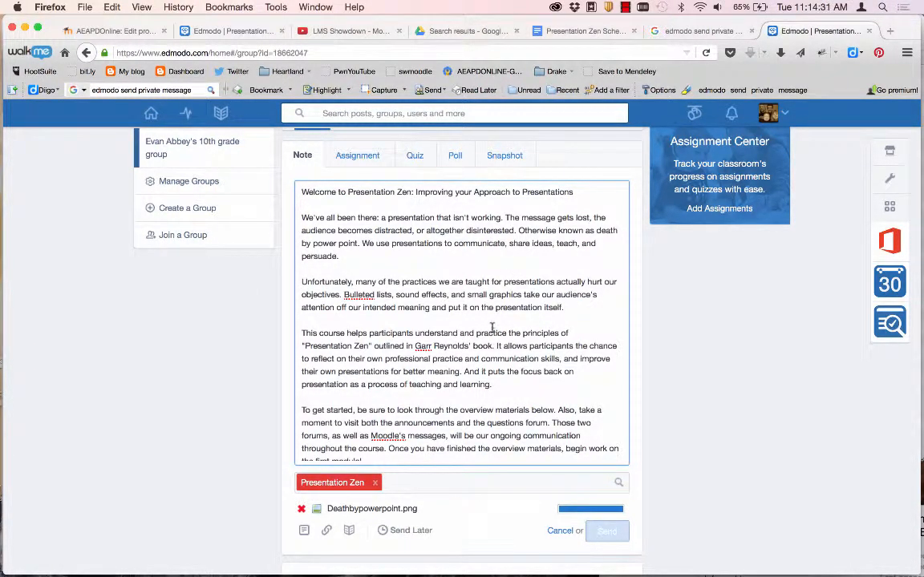
left_click_drag(348, 192, 415, 191)
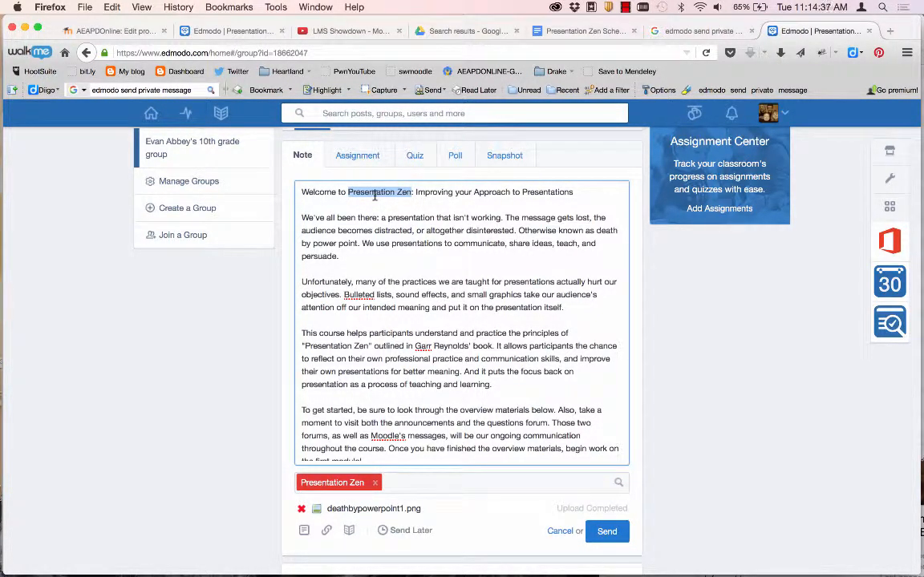
left_click(327, 530)
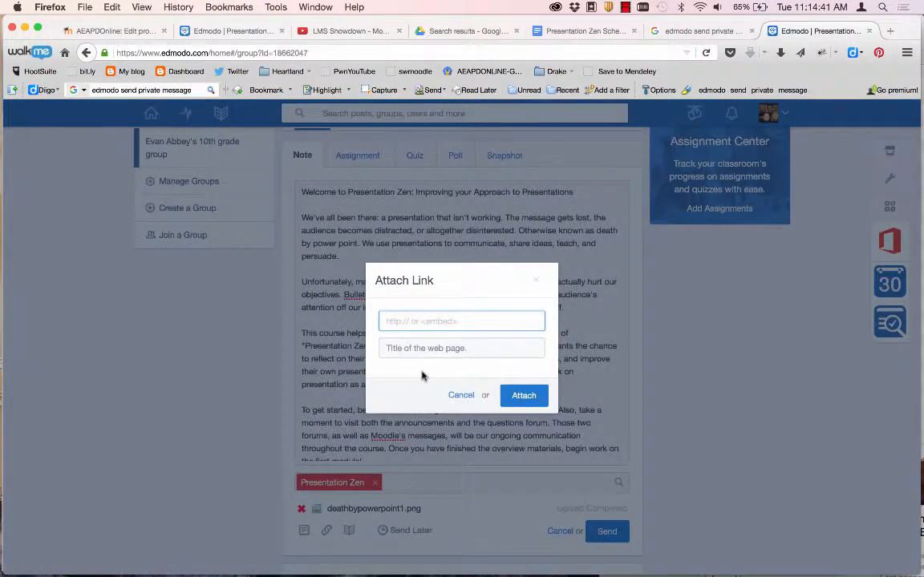
type("http://presentationzen")
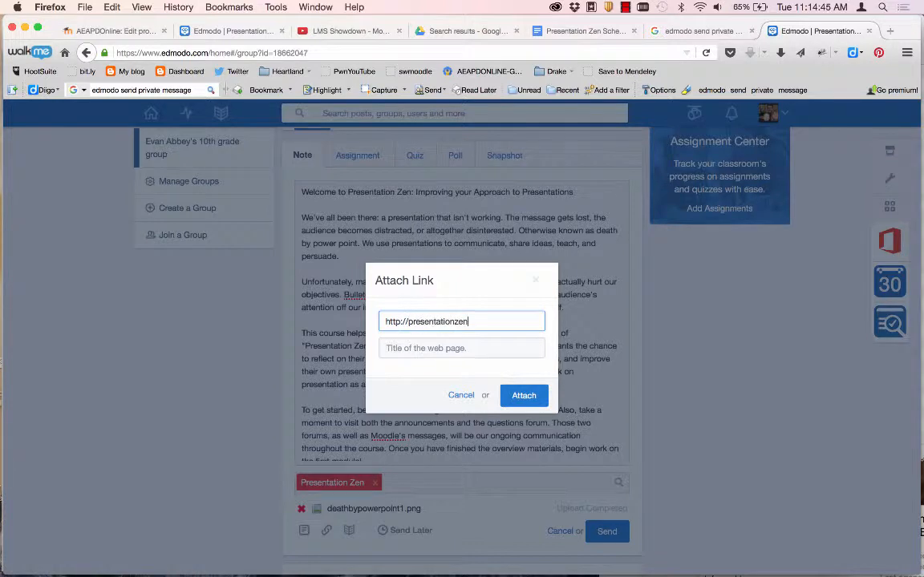
type(".com")
left_click(425, 343)
type("Pre")
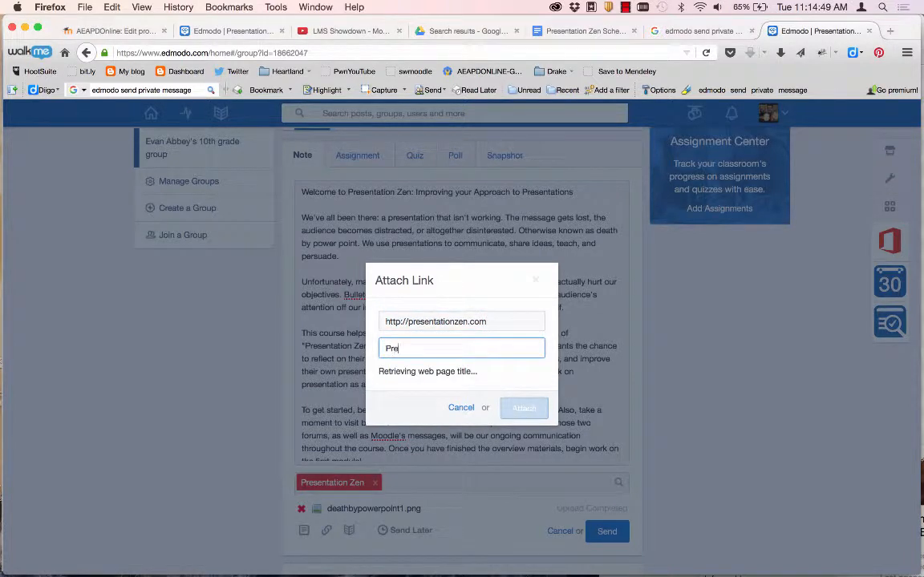
type("sentation Zen Website")
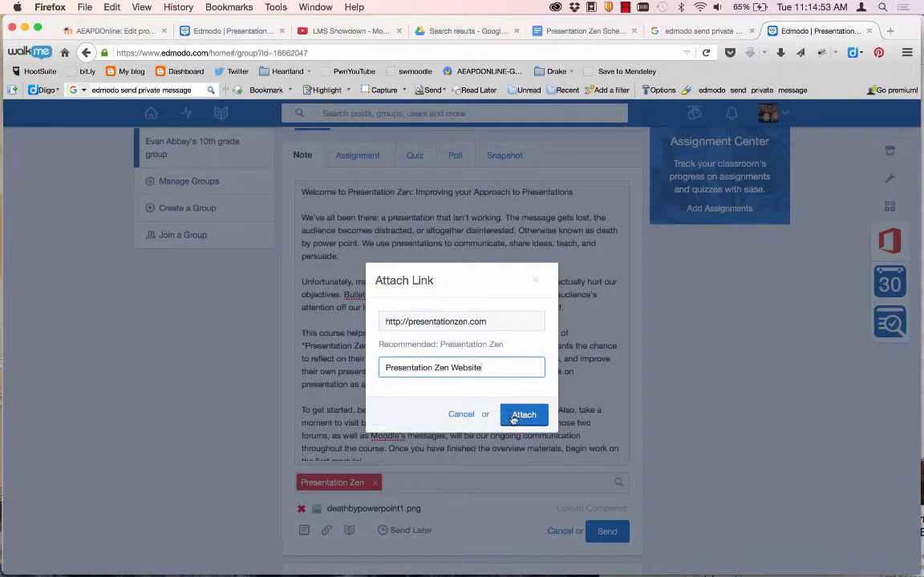
left_click(519, 414)
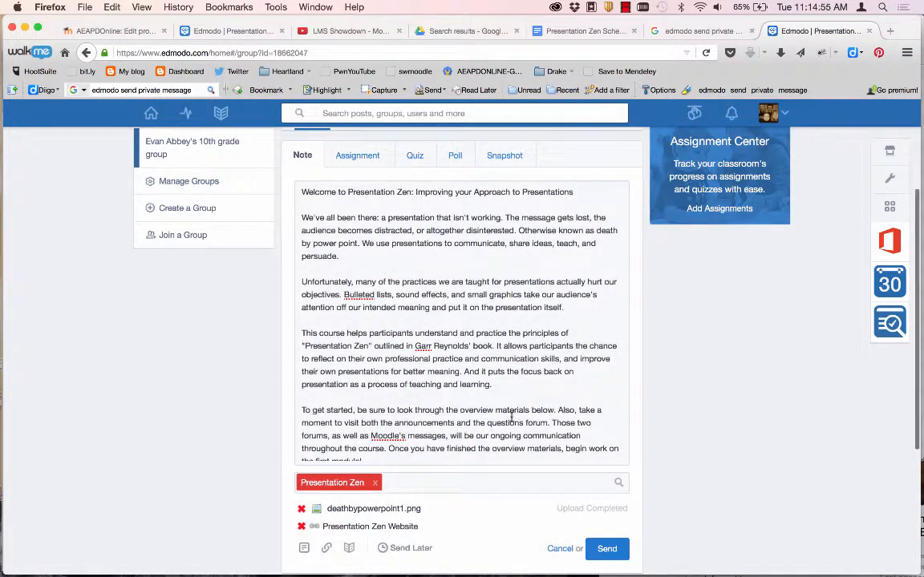
scroll(511, 415, "down", 1)
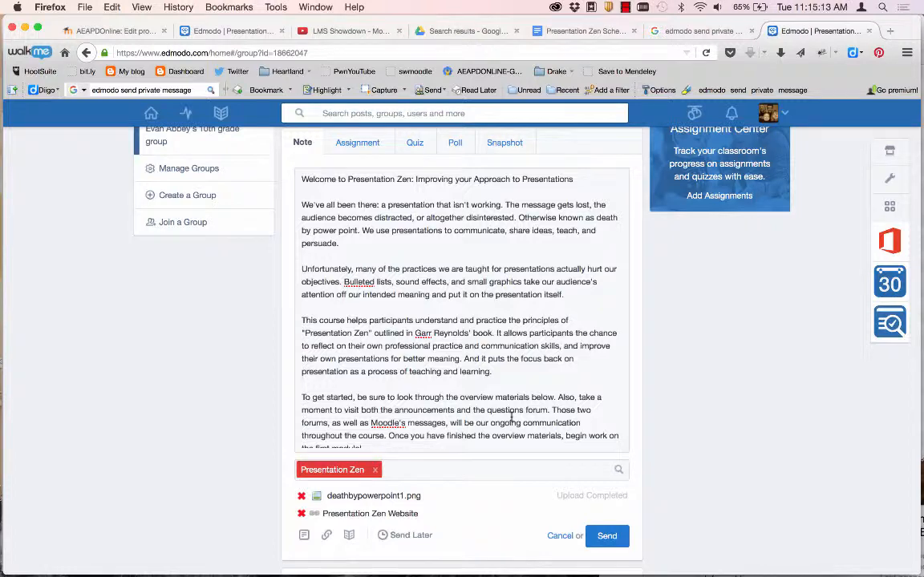
Step: Send the welcome note to the Presentation Zen group and pin the post
left_click(606, 536)
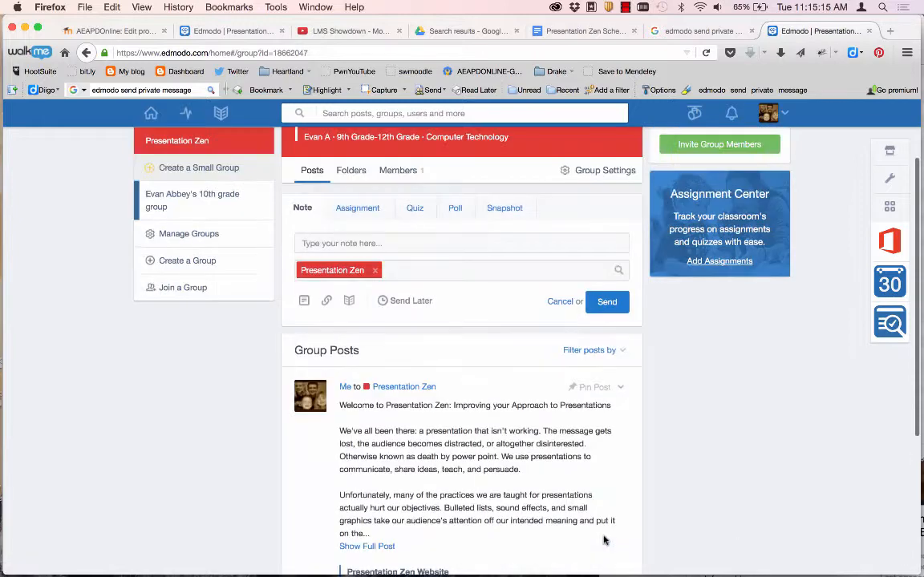
scroll(604, 540, "down", 3)
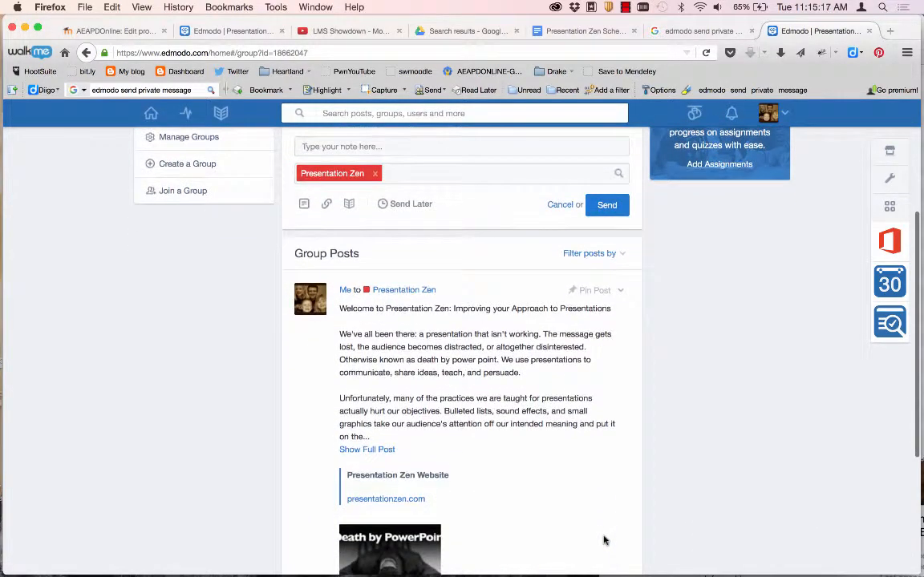
scroll(605, 540, "down", 2)
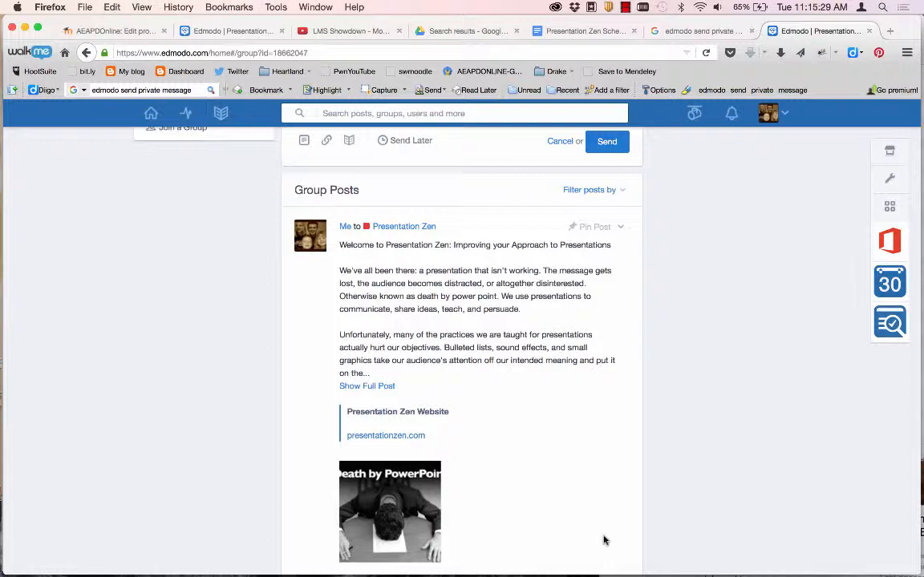
left_click(594, 229)
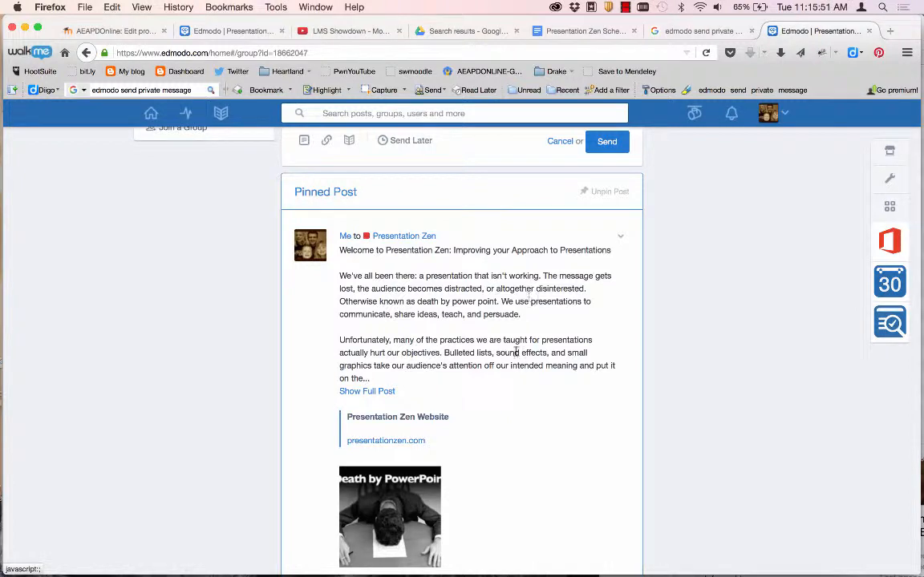
scroll(466, 382, "down", 3)
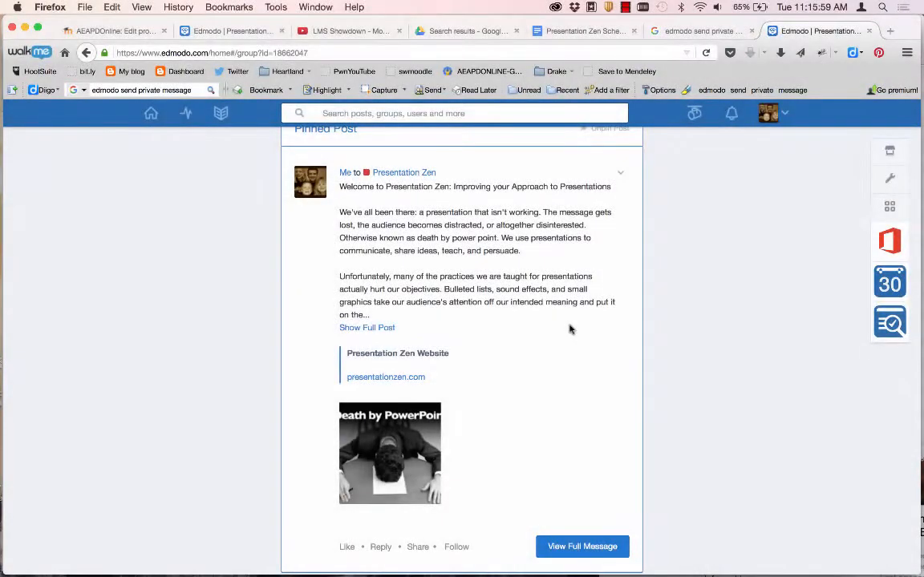
scroll(569, 329, "up", 3)
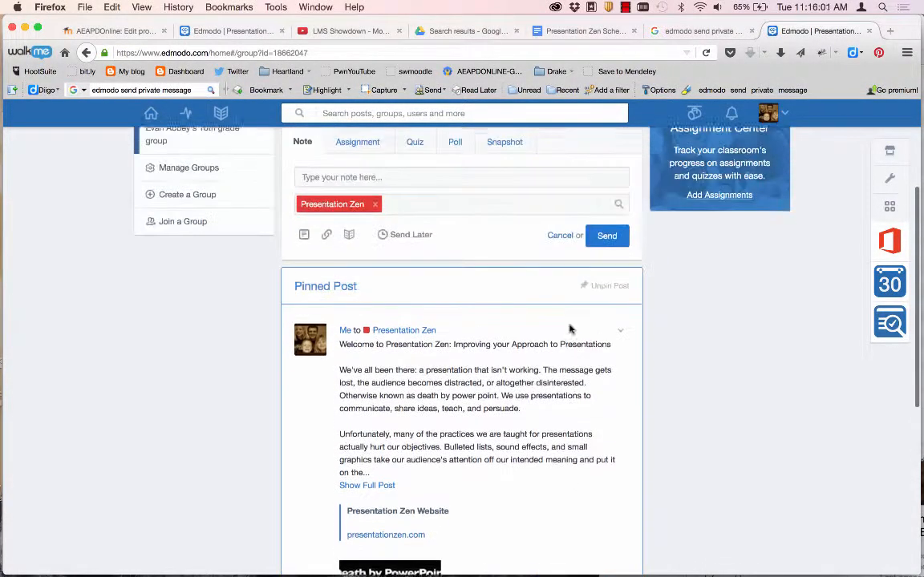
scroll(569, 328, "up", 2)
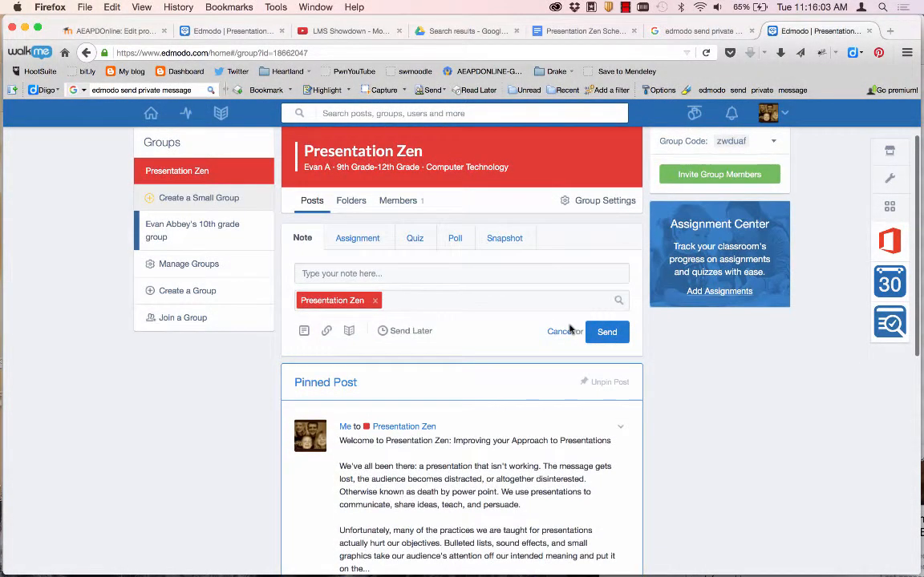
scroll(570, 329, "up", 1)
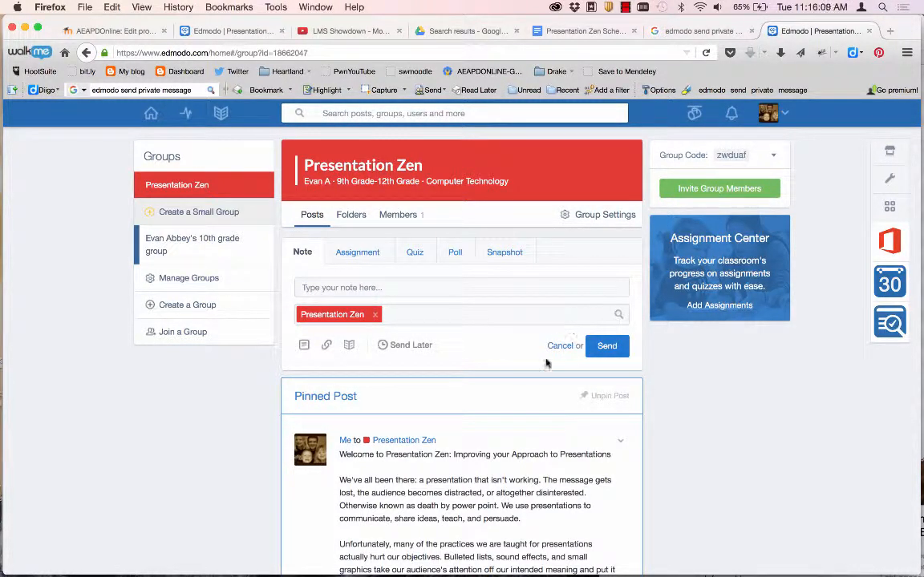
scroll(516, 365, "down", 5)
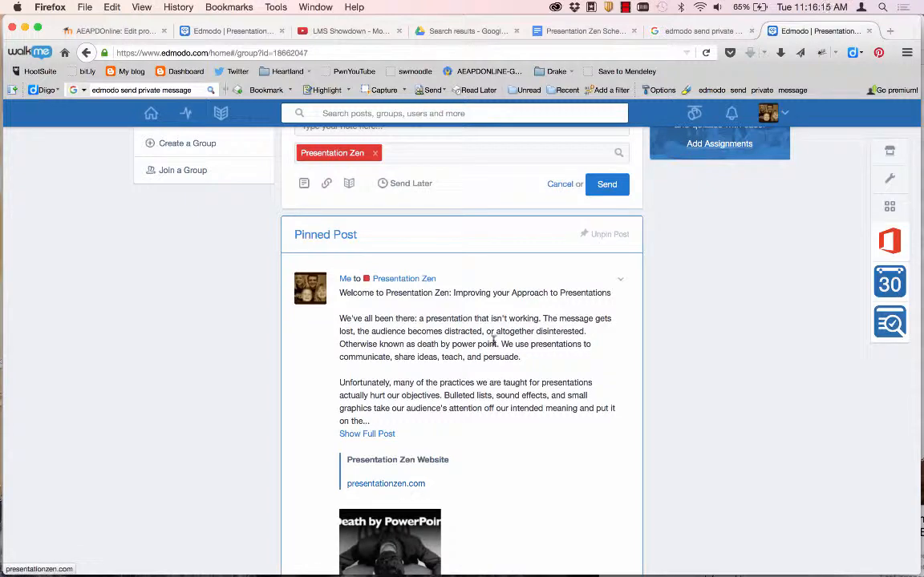
scroll(489, 344, "up", 4)
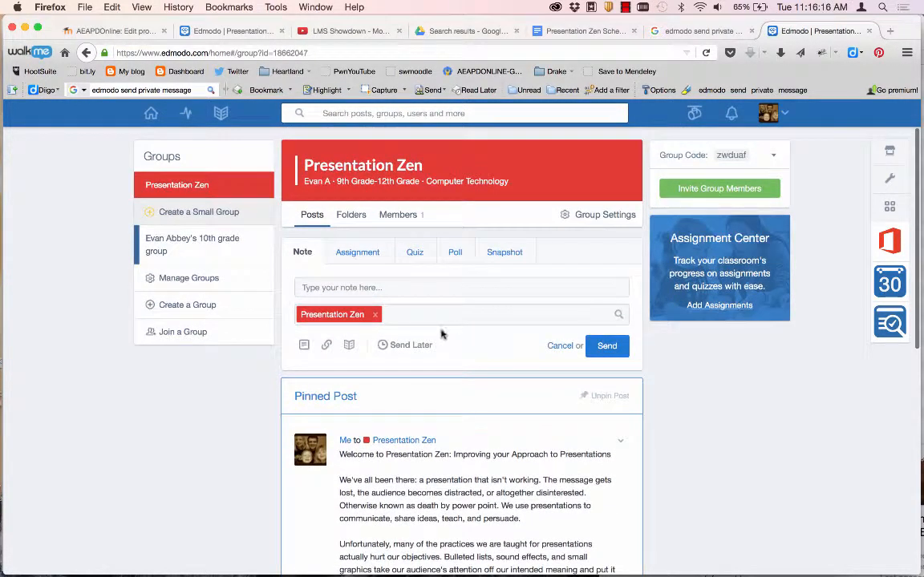
Step: Copy the YouTube iframe code under "Embedded Video" from Showdown.docx in Word and return to Edmodo in Firefox
left_click(356, 289)
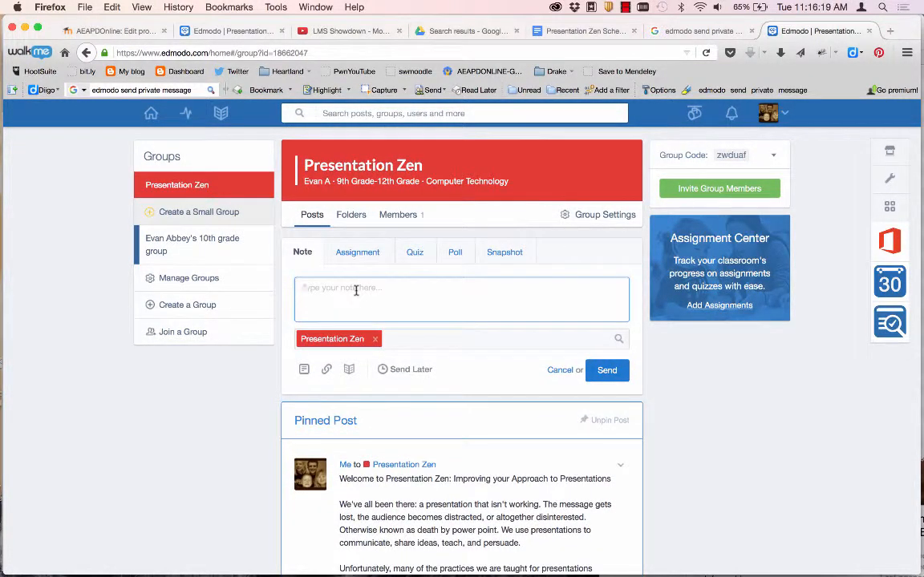
key("super+Tab")
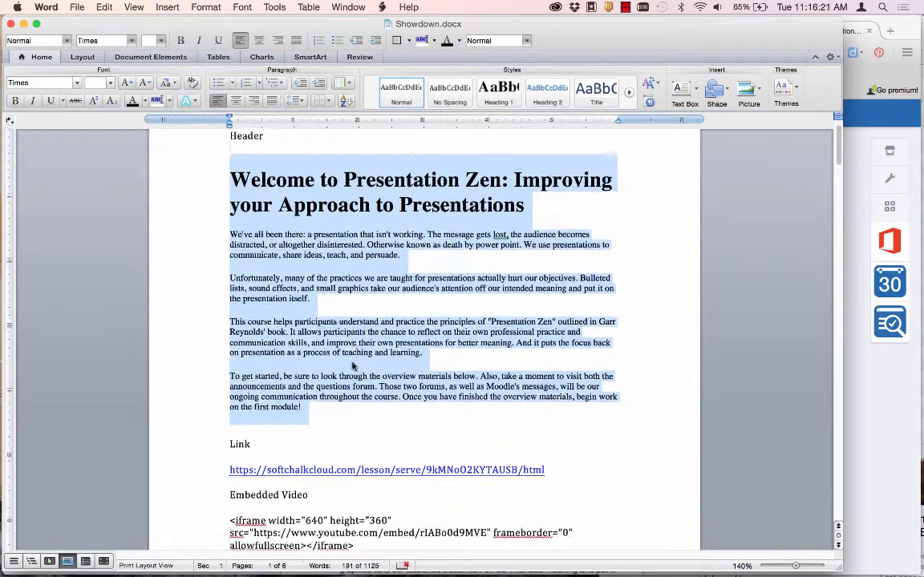
scroll(353, 366, "down", 3)
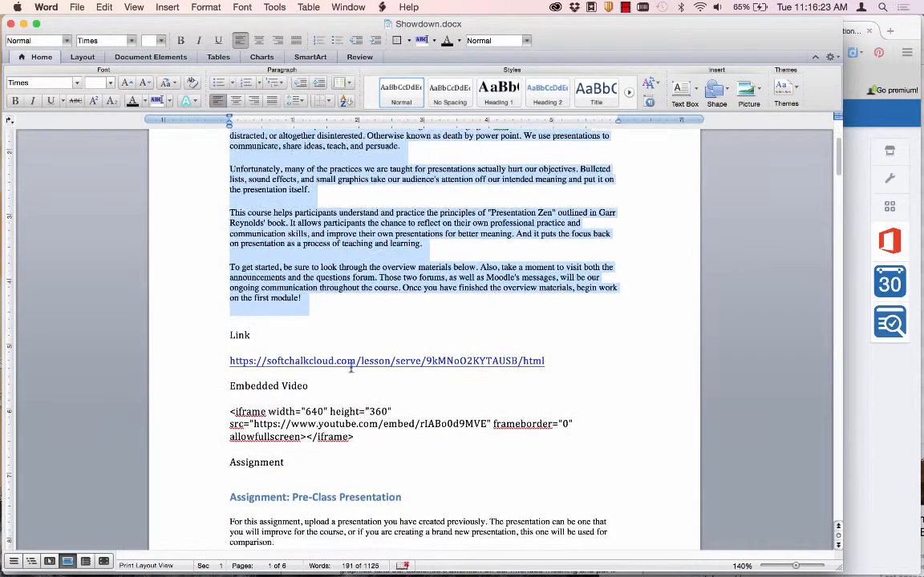
left_click_drag(359, 440, 220, 419)
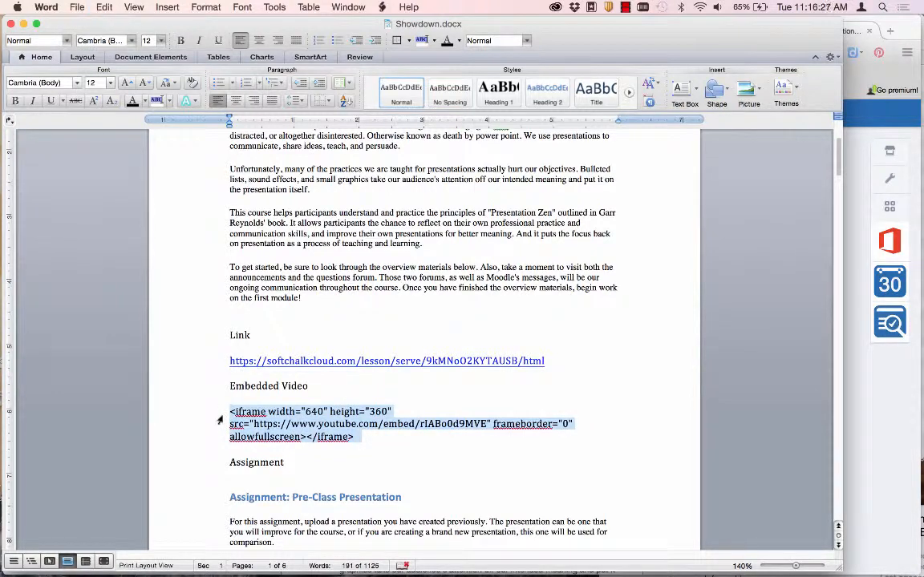
key("super+c")
key("super+Tab")
left_click(334, 319)
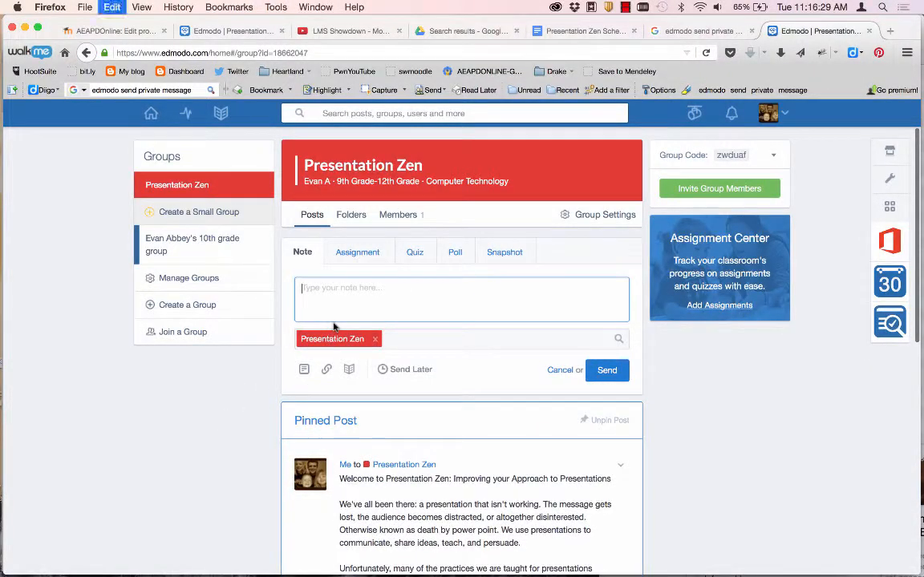
key("super+v")
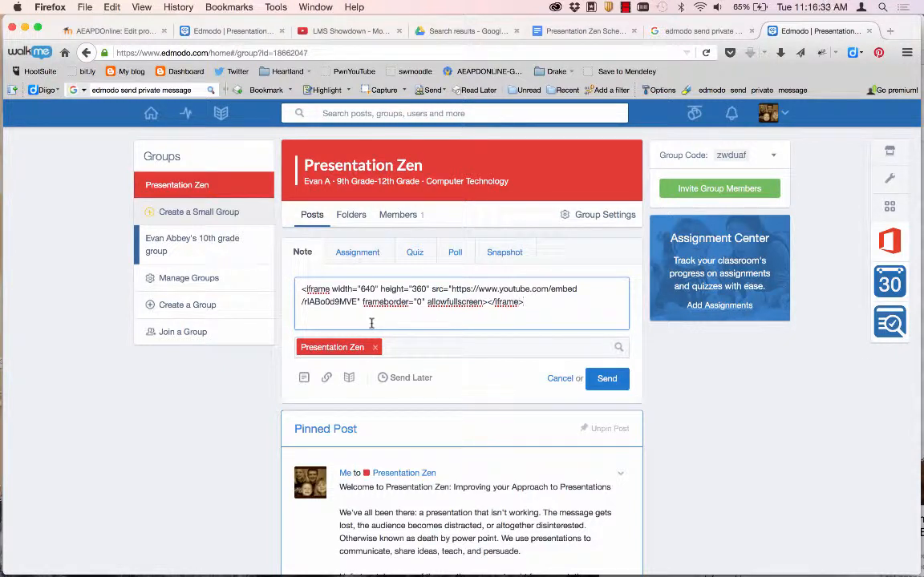
key("super+z")
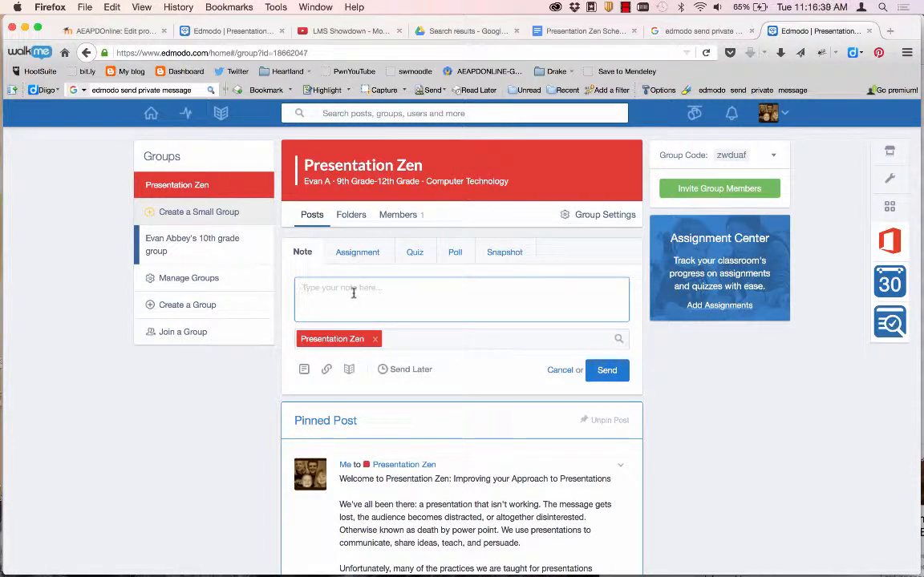
Step: Post a note reading "Presentation Fail" to the group with the copied video embed code attached as a link titled "Presentation Fail"
type("Presentation Fail")
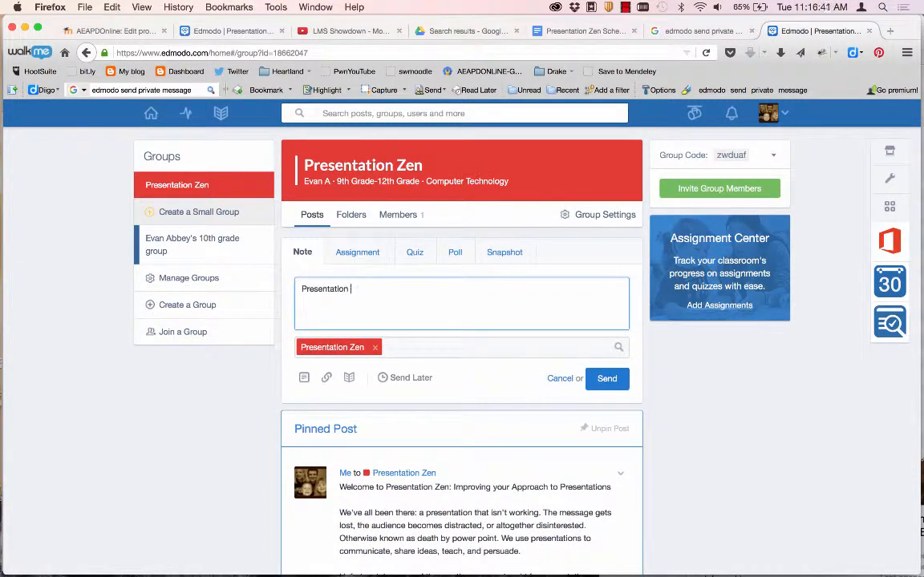
left_click(326, 377)
key("super+v")
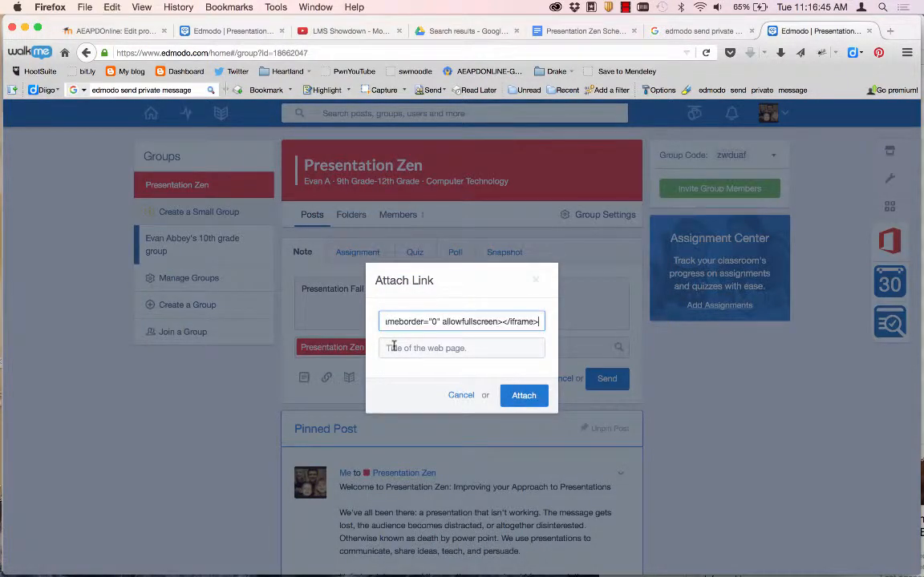
left_click(437, 351)
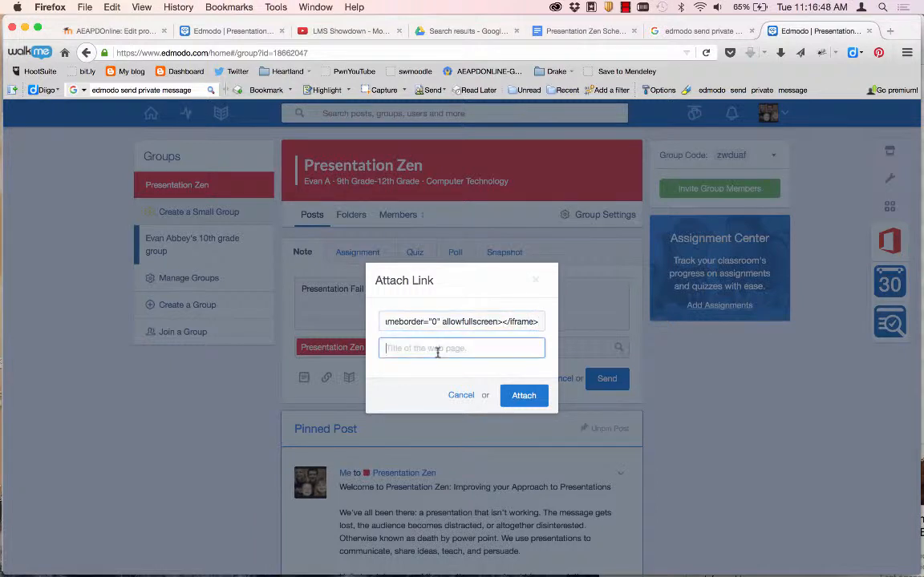
left_click(522, 397)
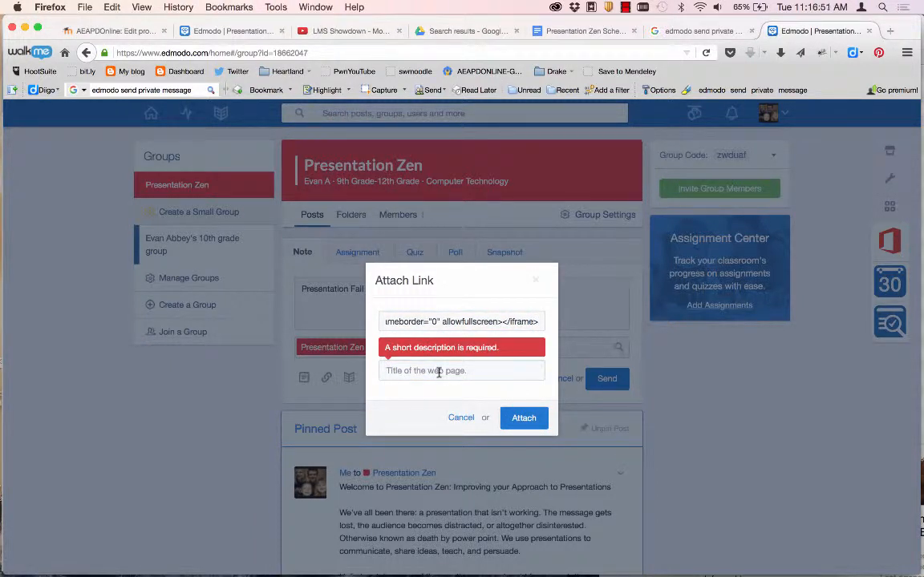
left_click(439, 372)
type("Presentation")
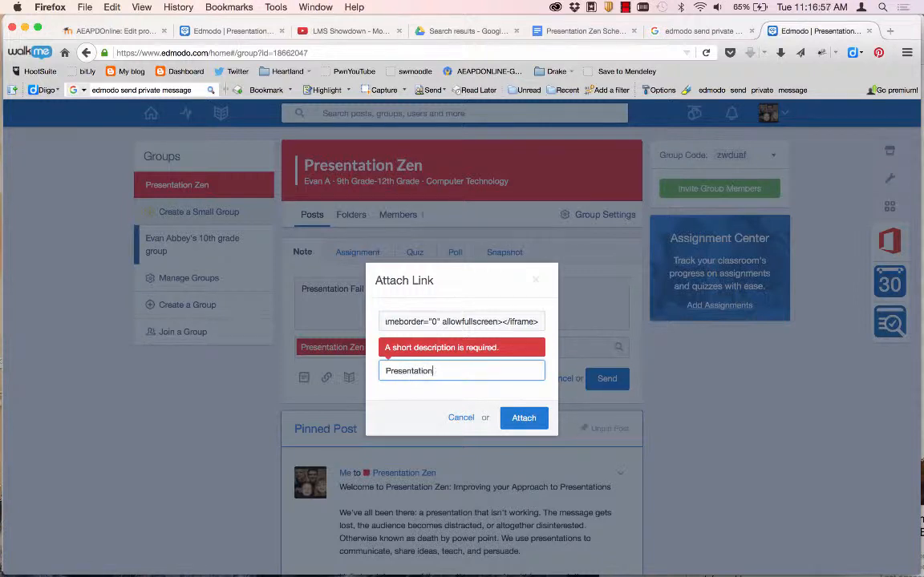
type("Fail")
left_click(530, 418)
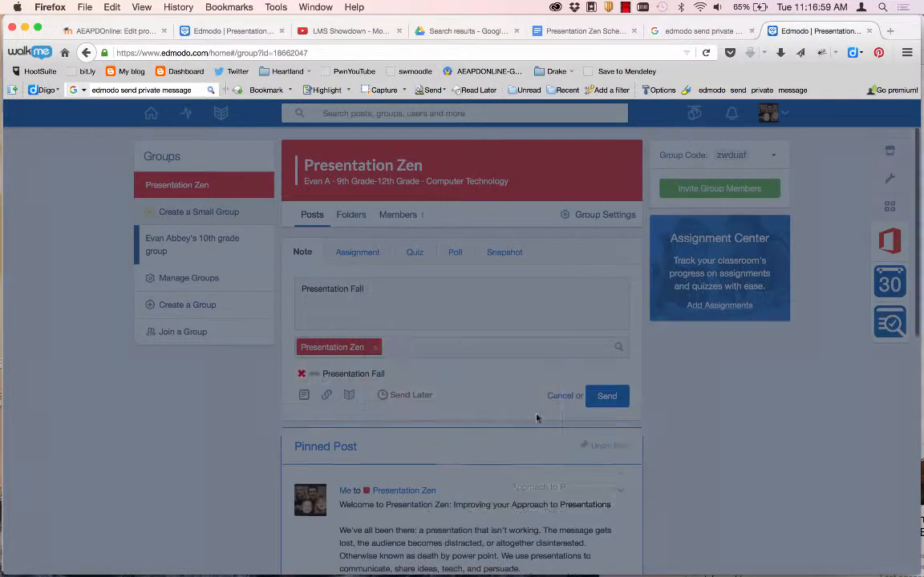
left_click(608, 397)
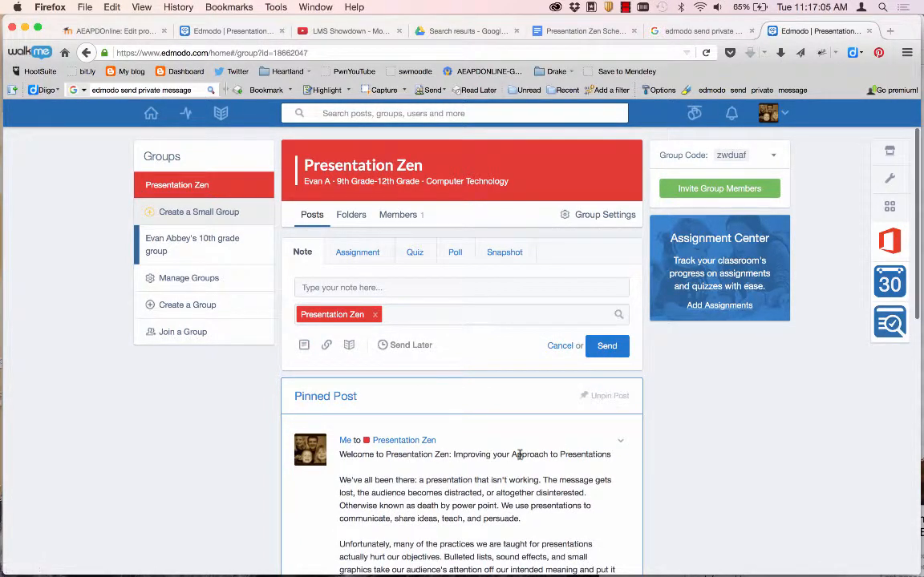
Step: Open the video attached to the "Presentation Fail" post to check how it displays, and close the preview
scroll(520, 455, "down", 5)
scroll(519, 454, "down", 4)
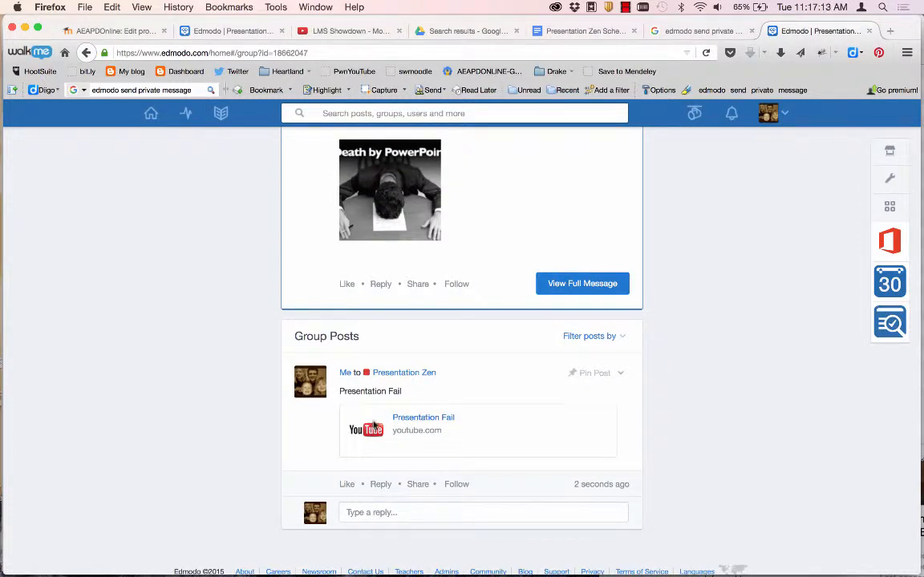
left_click(410, 418)
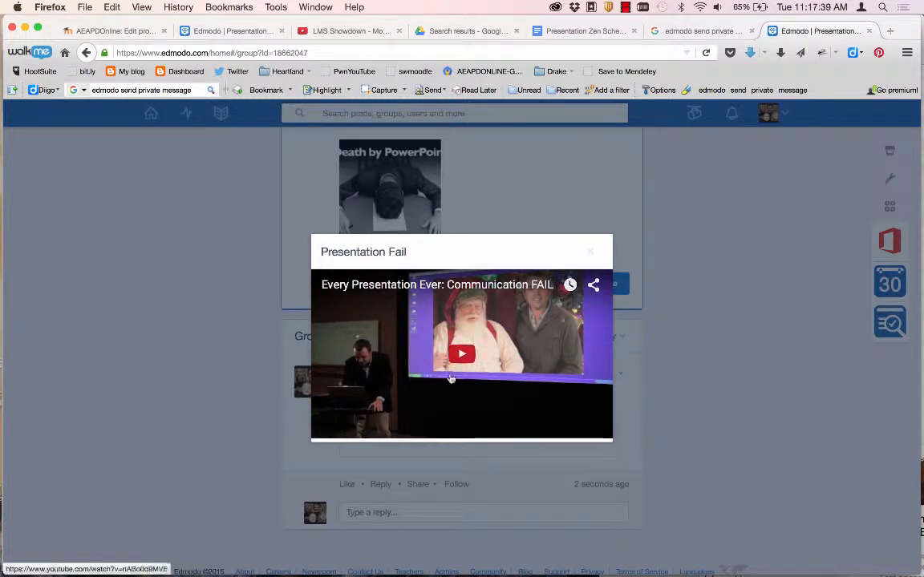
left_click(591, 255)
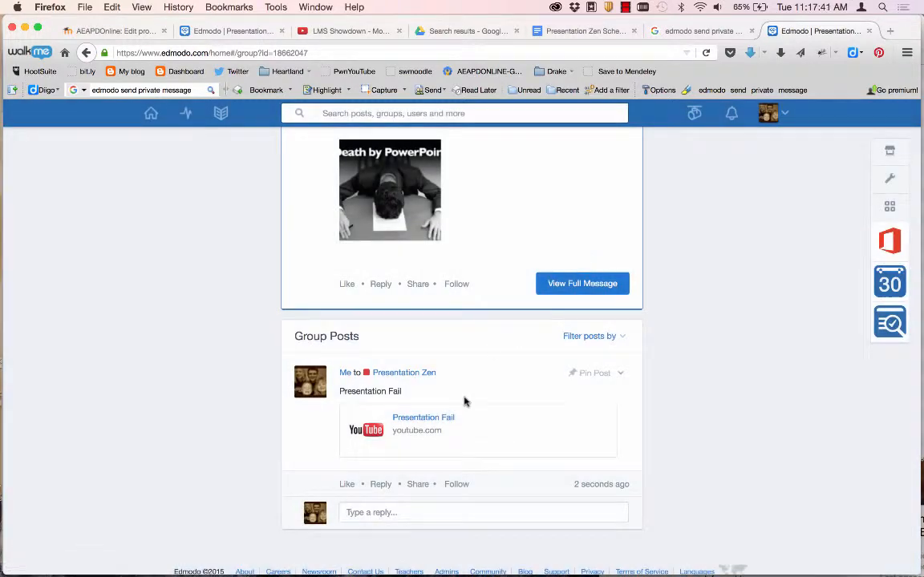
scroll(466, 400, "down", 2)
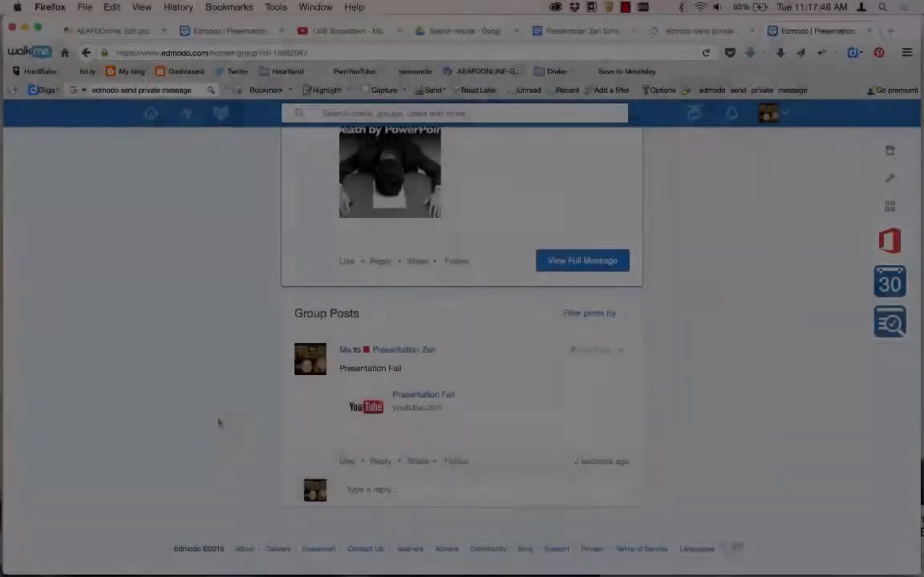
Step: Start a new group note and copy the softchalkcloud.com address under "Link" from Showdown.docx in Word
scroll(218, 422, "up", 10)
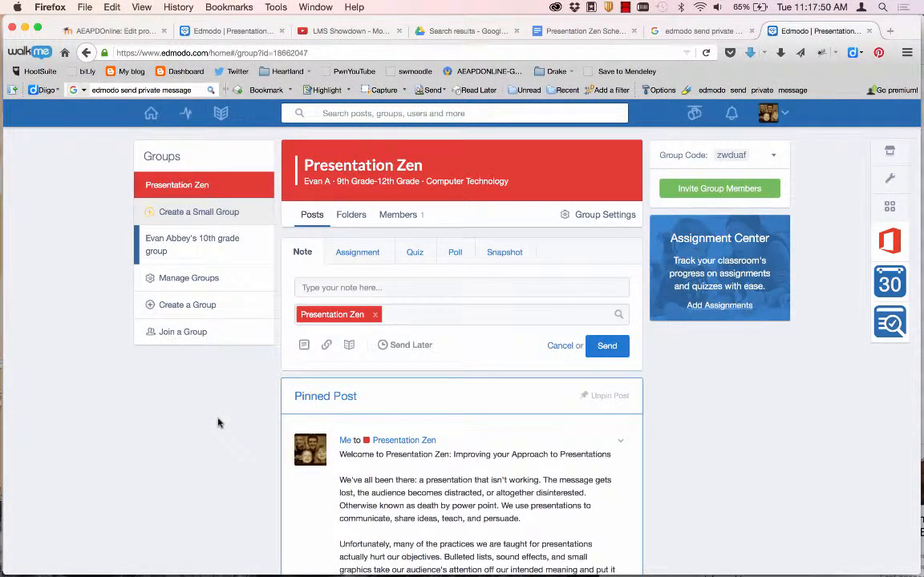
left_click(329, 286)
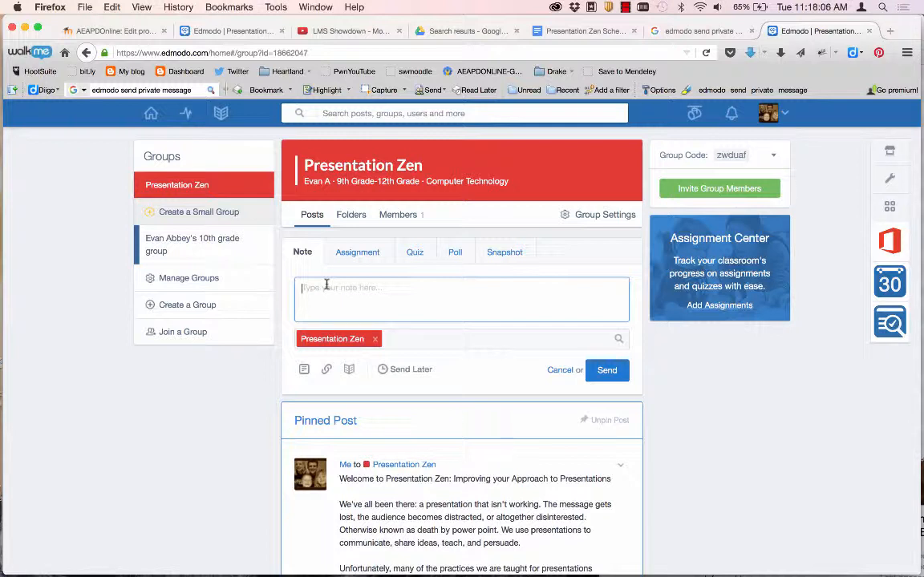
key("super+Tab")
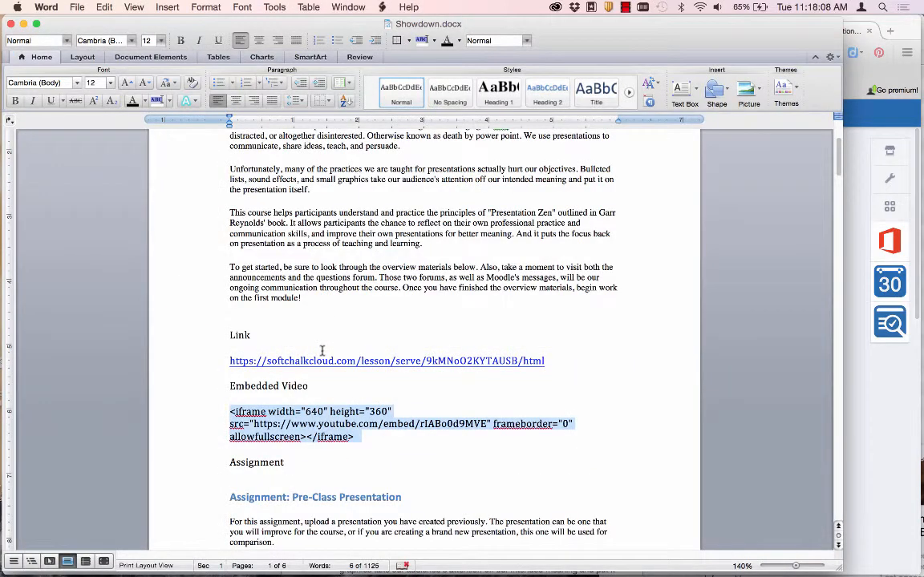
scroll(293, 317, "down", 2)
left_click_drag(555, 328, 234, 333)
key("super+c")
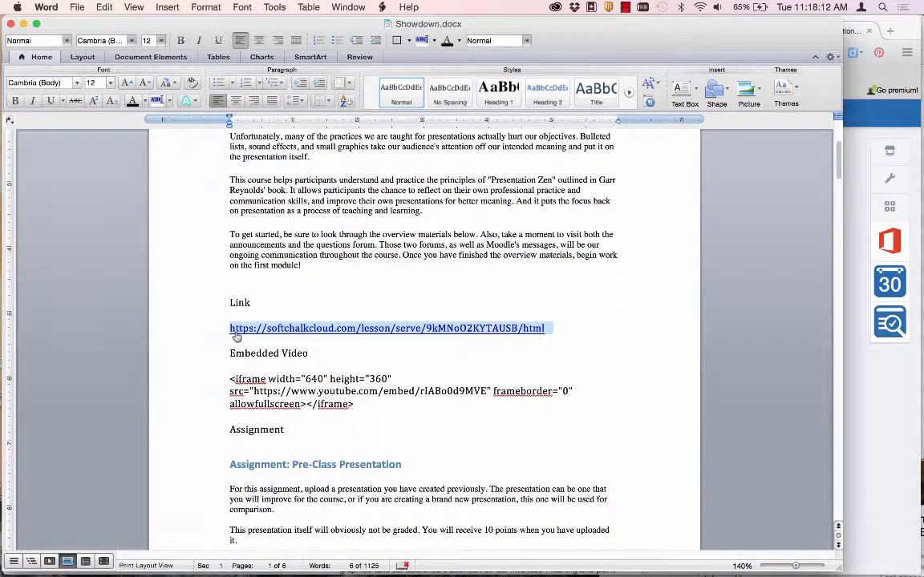
Step: Return to Edmodo in Firefox and write "Presentation Zen: One Person's Journey" as the new note's text
key("super+Tab")
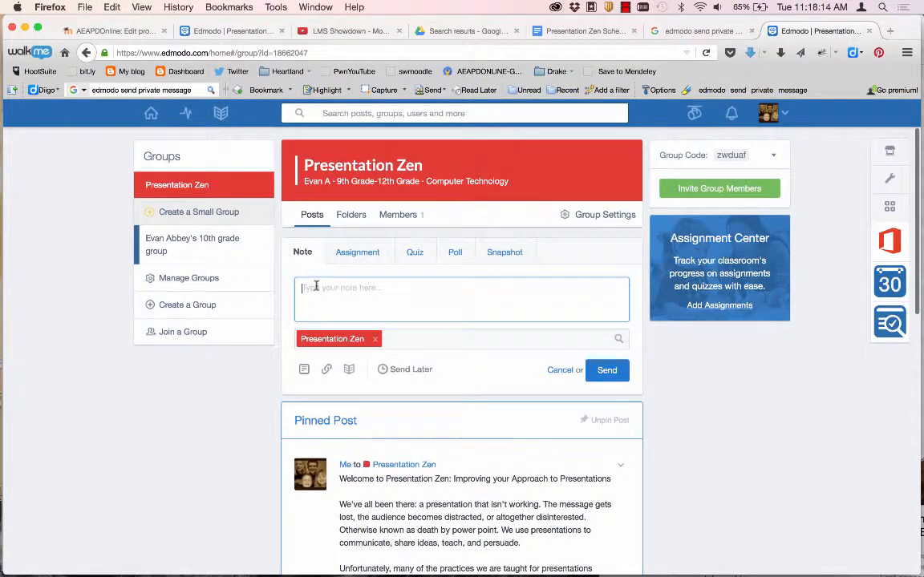
type("Presentation Zen:")
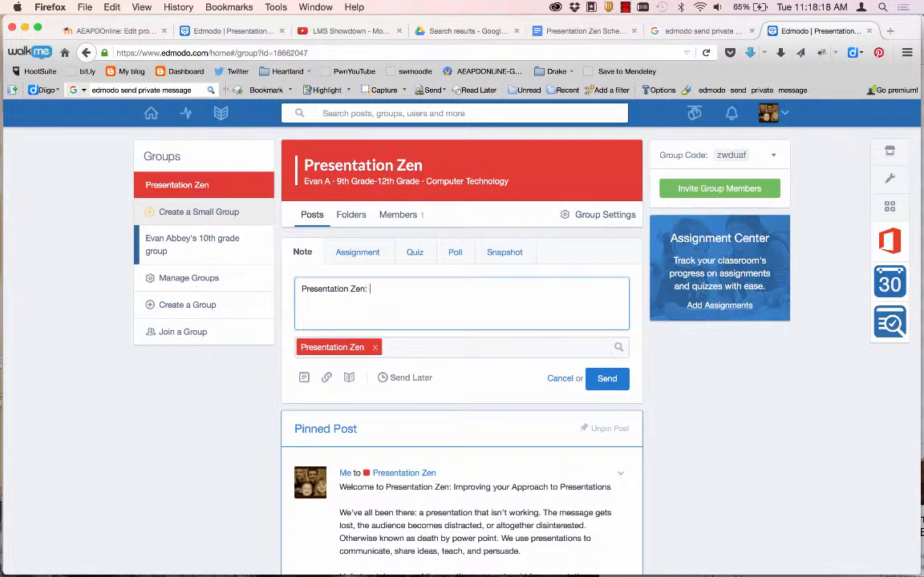
type(" One Person's Journey")
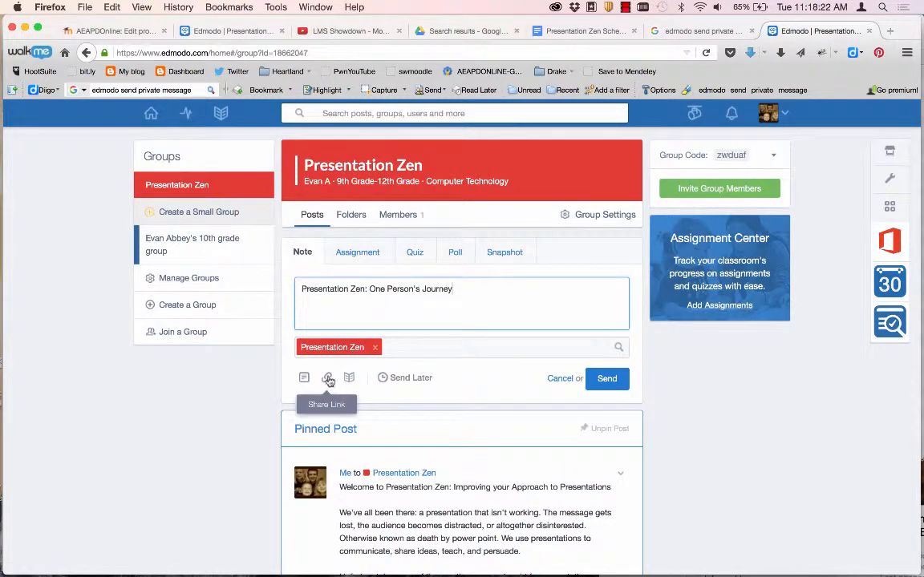
Step: Attach the copied SoftChalk address as a link titled "Presentation Zen: One Person's Journey" and post the note to the group
left_click(327, 377)
key("ctrl+v")
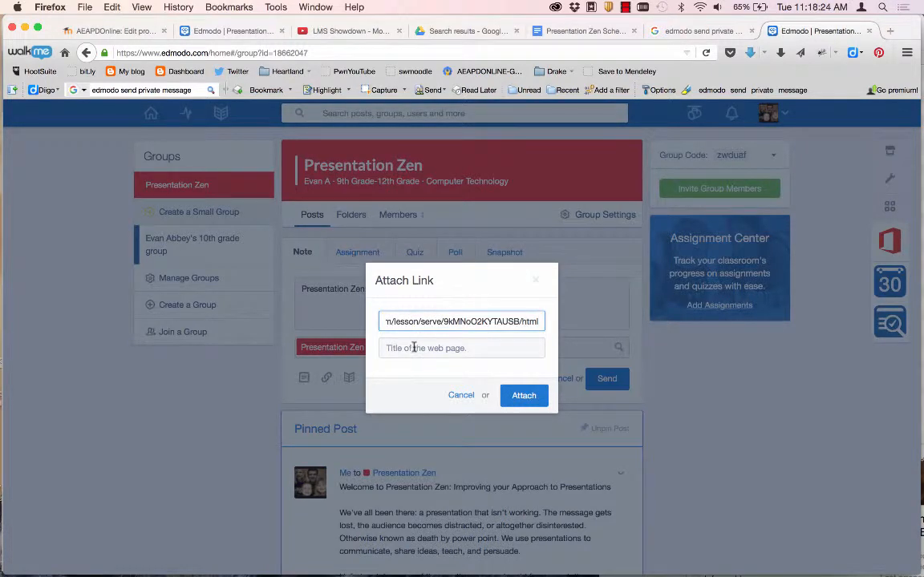
left_click(412, 348)
type("Presentation Zen: One Person's Journey")
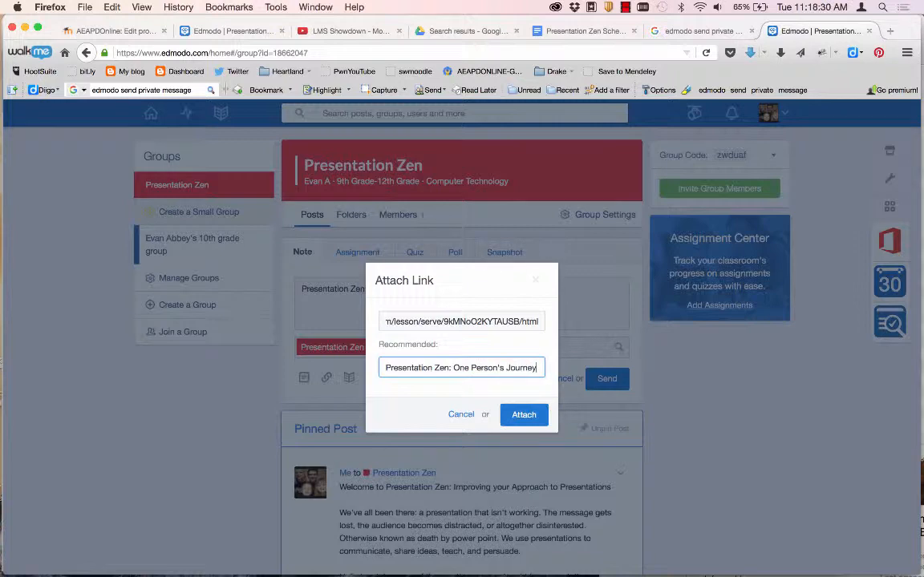
left_click(520, 414)
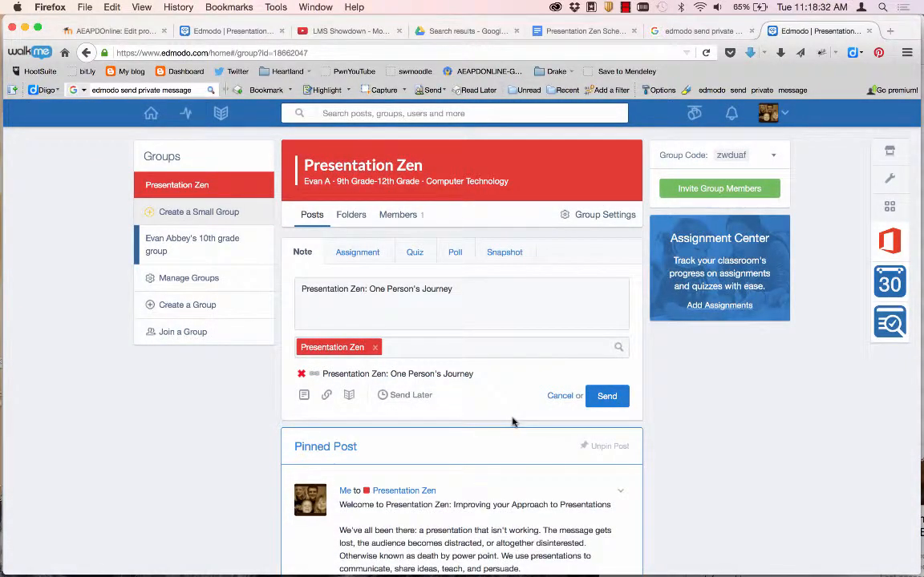
left_click(607, 396)
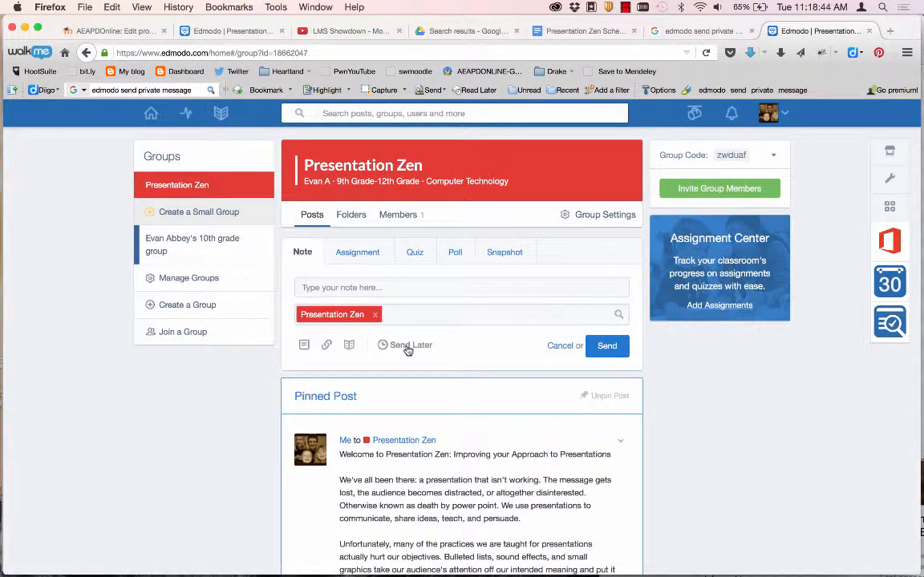
Step: Open the softchalkcloud.com link in the new post, advance through the lesson's first pages to check it, and close the lesson
scroll(240, 471, "down", 1)
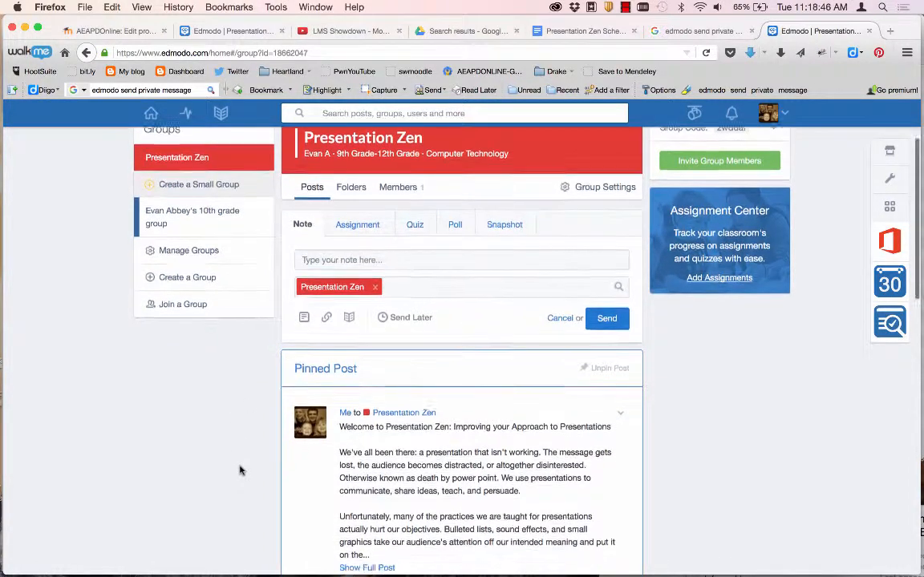
scroll(239, 471, "down", 5)
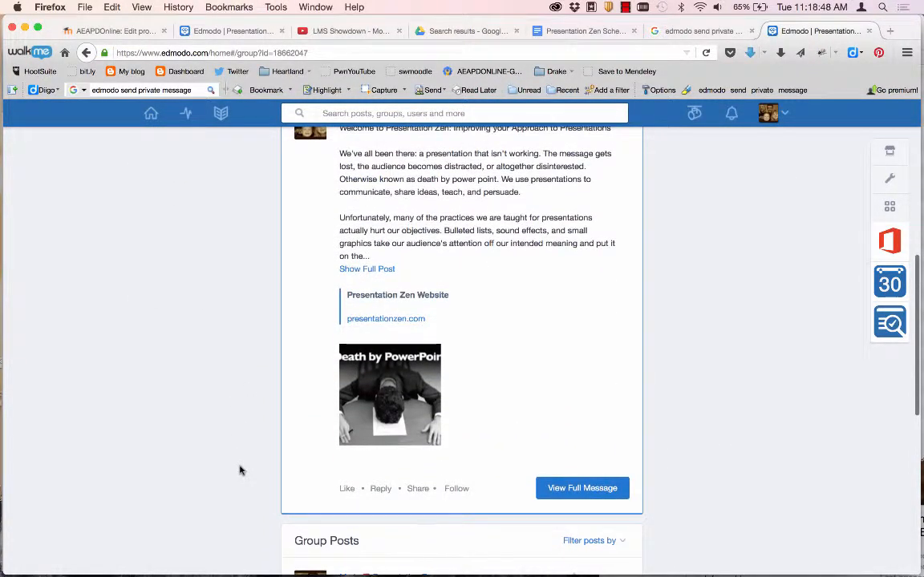
scroll(240, 471, "down", 5)
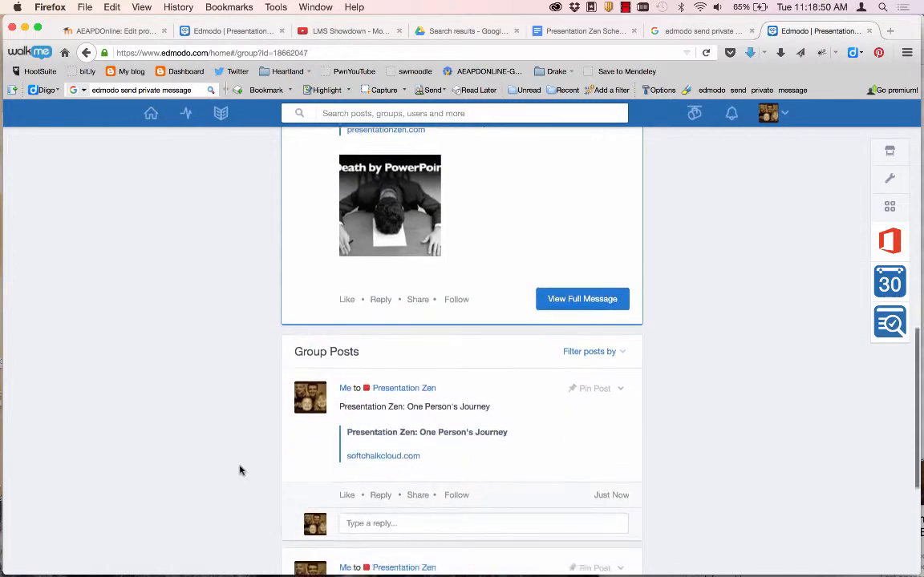
scroll(240, 471, "down", 5)
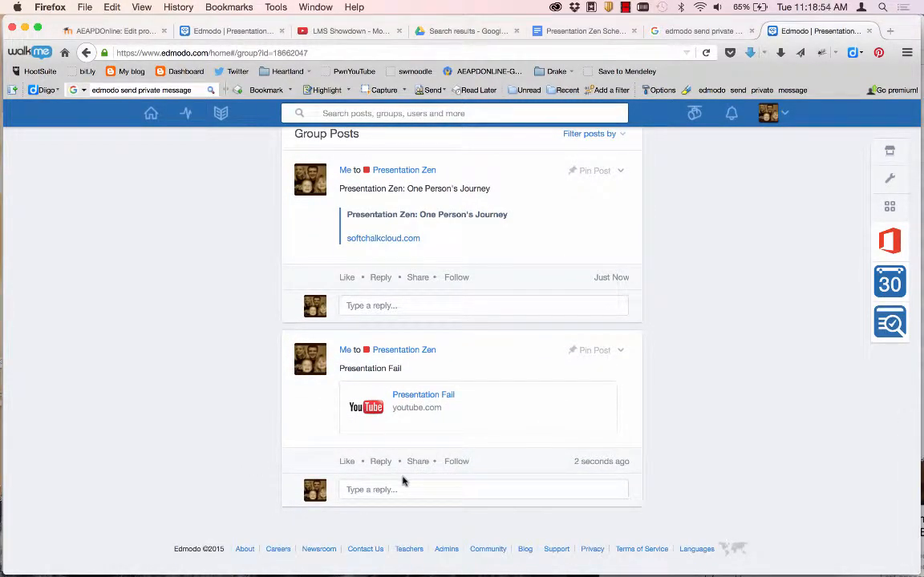
scroll(402, 481, "up", 3)
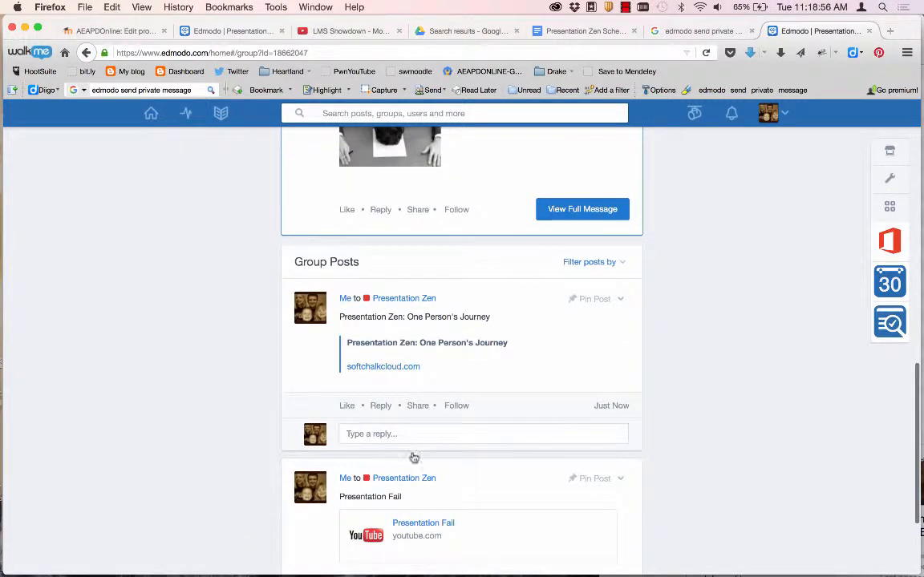
left_click(377, 367)
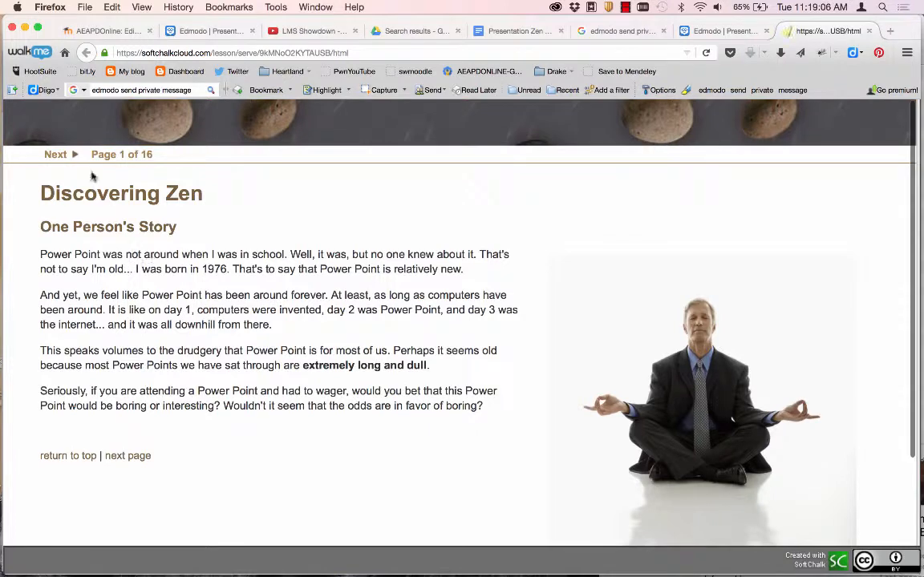
left_click(77, 156)
left_click(114, 155)
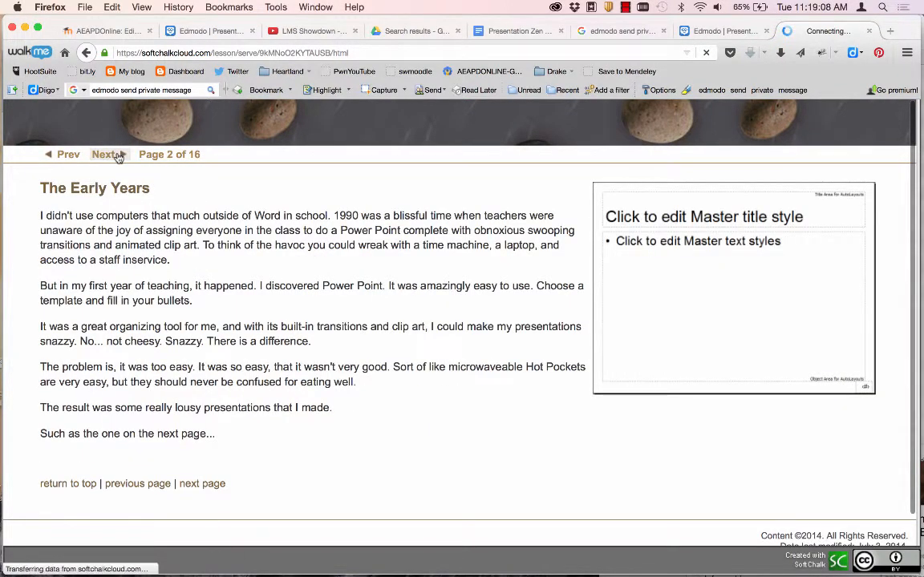
key("super+w")
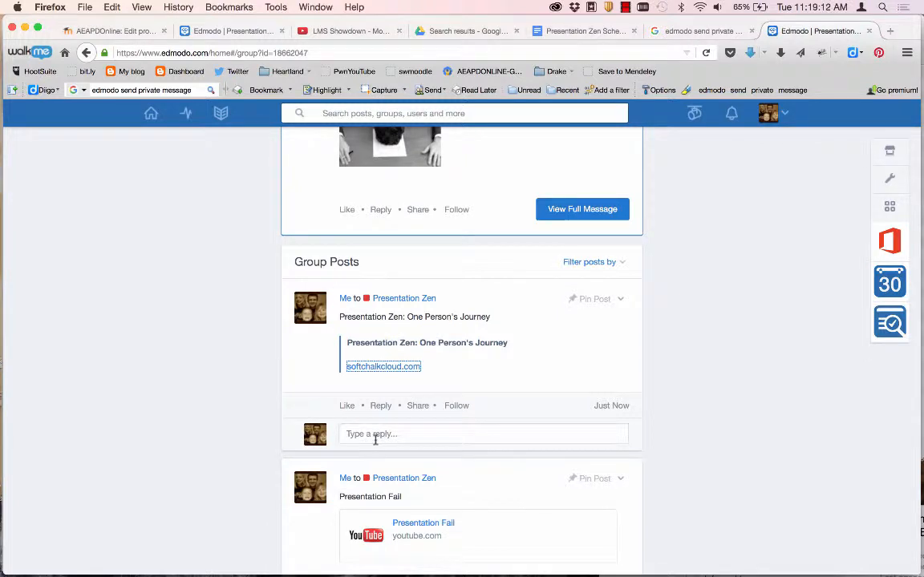
Step: Look over the Presentation Zen group's pinned welcome post and the posts listed below it
scroll(417, 472, "down", 4)
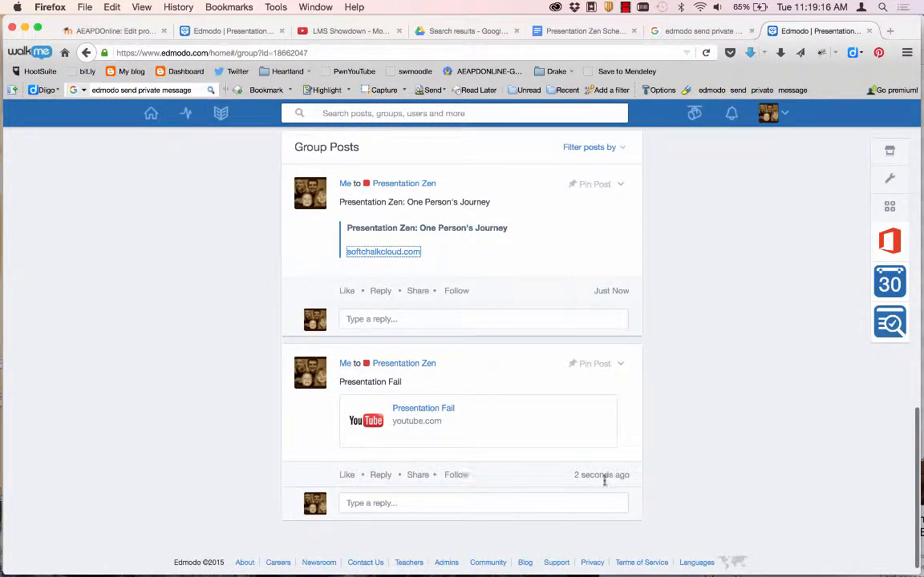
triple_click(640, 478)
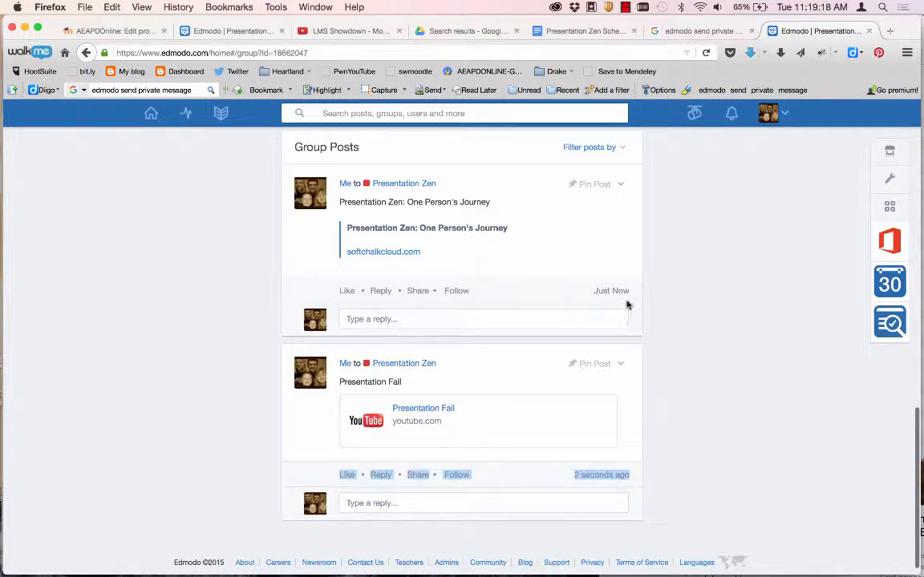
left_click(588, 295)
scroll(581, 296, "up", 10)
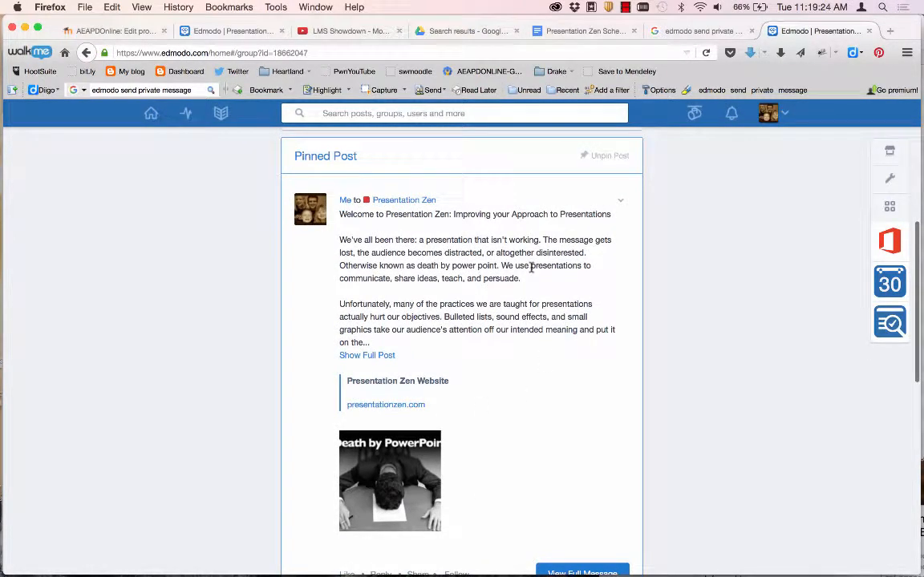
scroll(530, 270, "down", 3)
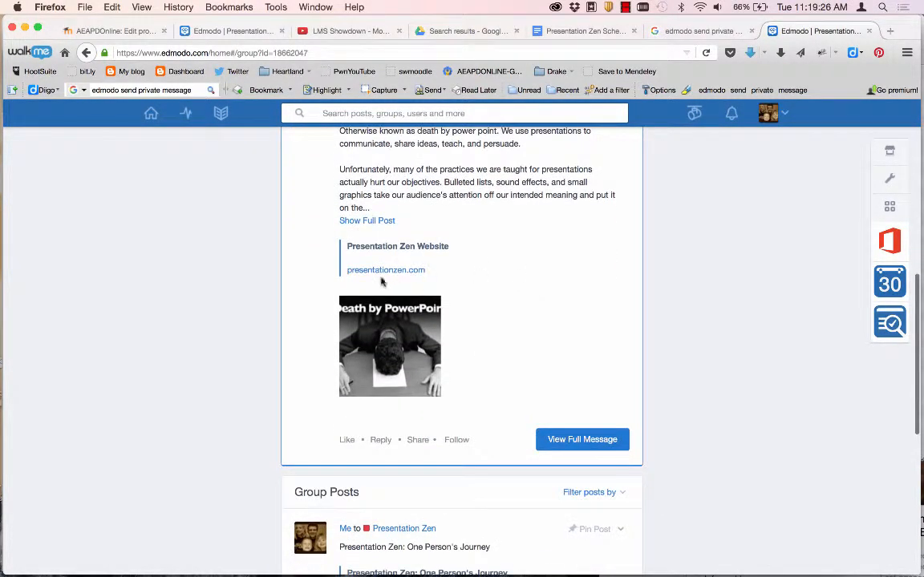
scroll(550, 401, "down", 8)
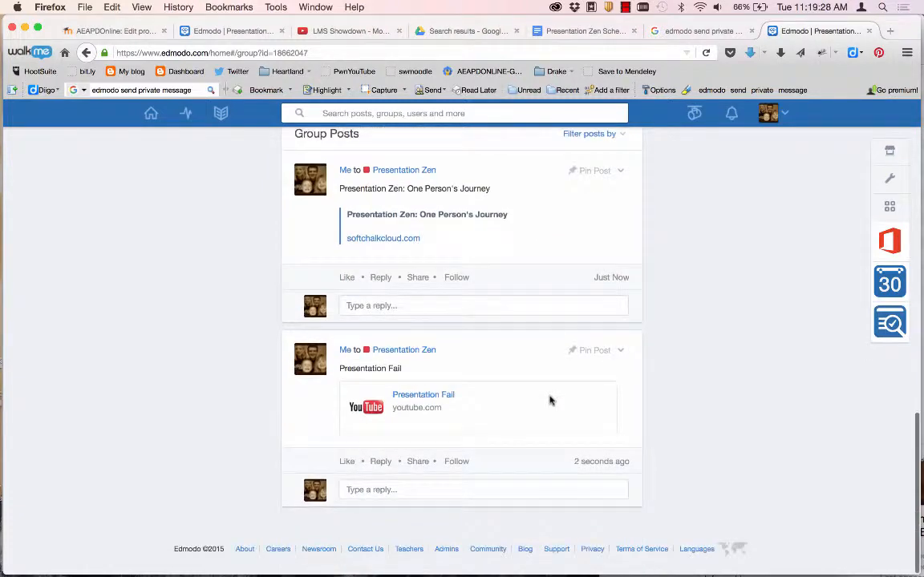
scroll(520, 315, "up", 1)
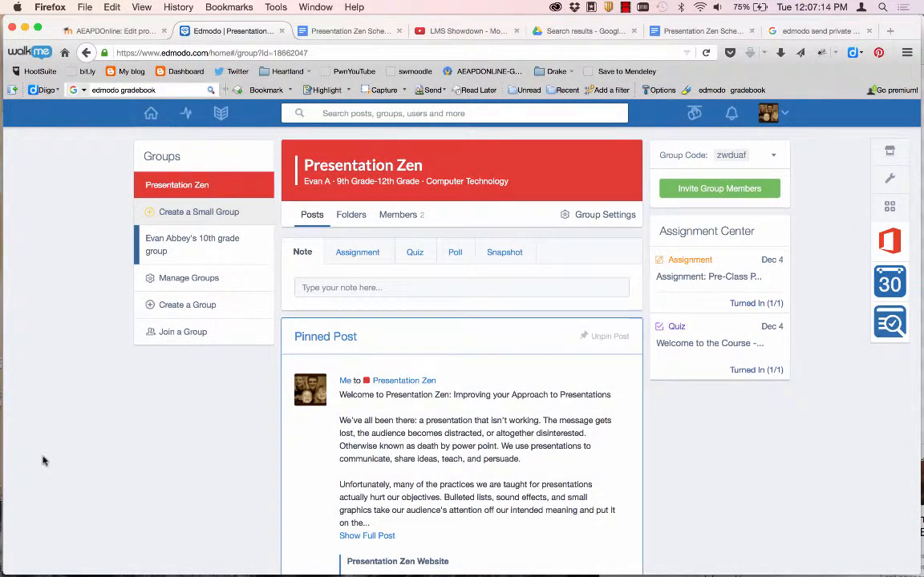
scroll(316, 470, "down", 2)
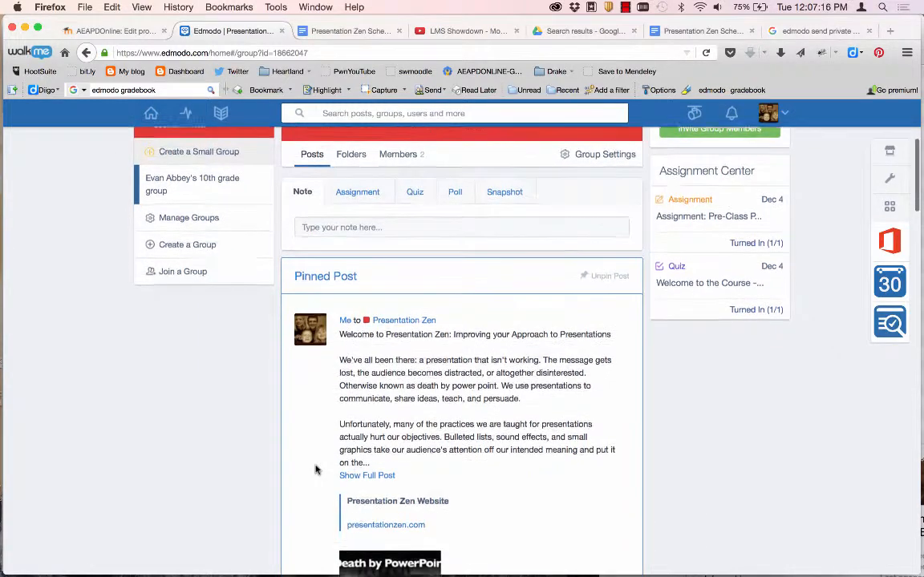
scroll(316, 470, "down", 5)
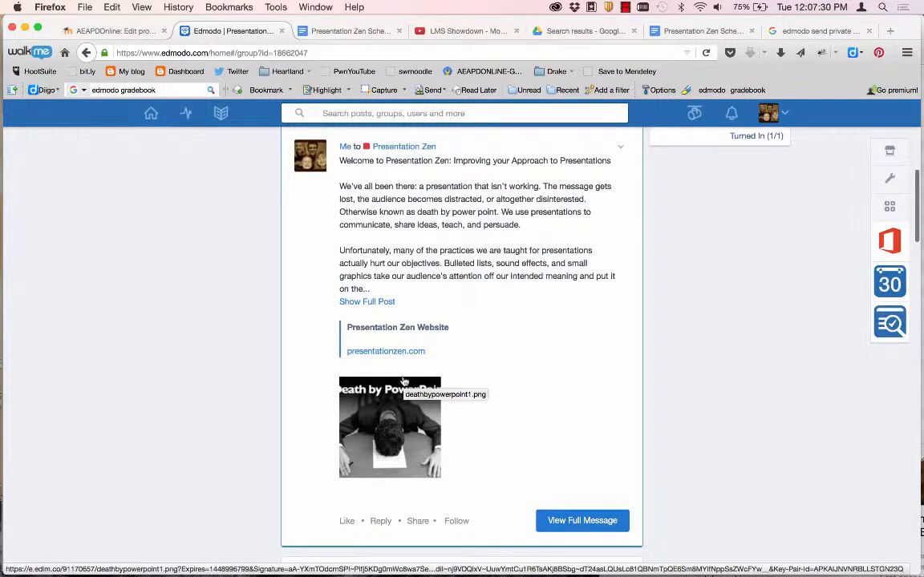
scroll(404, 382, "up", 4)
scroll(404, 381, "up", 3)
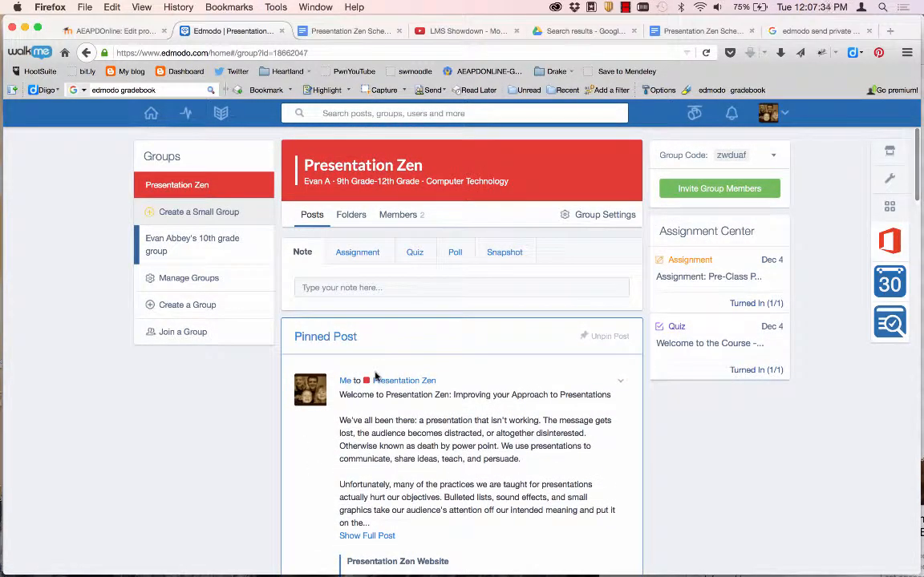
Step: Start a new group note and copy the "Good Presentations & Copyright" heading and description under "Page" from Showdown.docx in Word
left_click(332, 288)
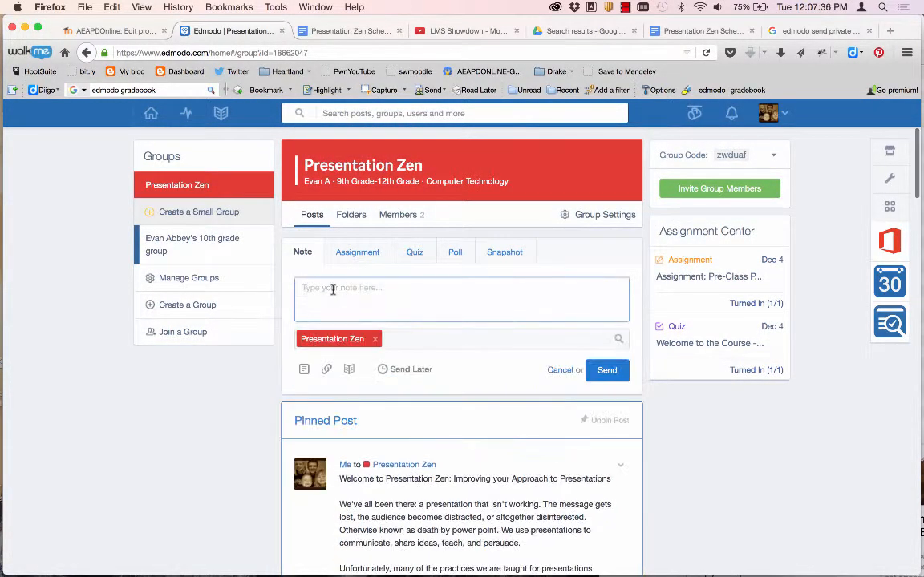
key("super+Tab")
key("super+Tab")
key("super+Tab")
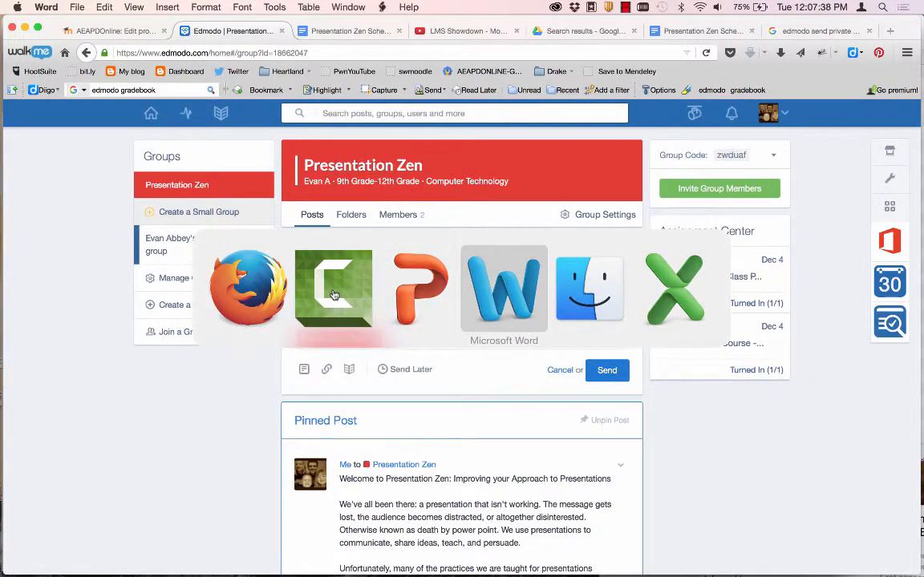
scroll(323, 266, "up", 20)
scroll(321, 261, "down", 4)
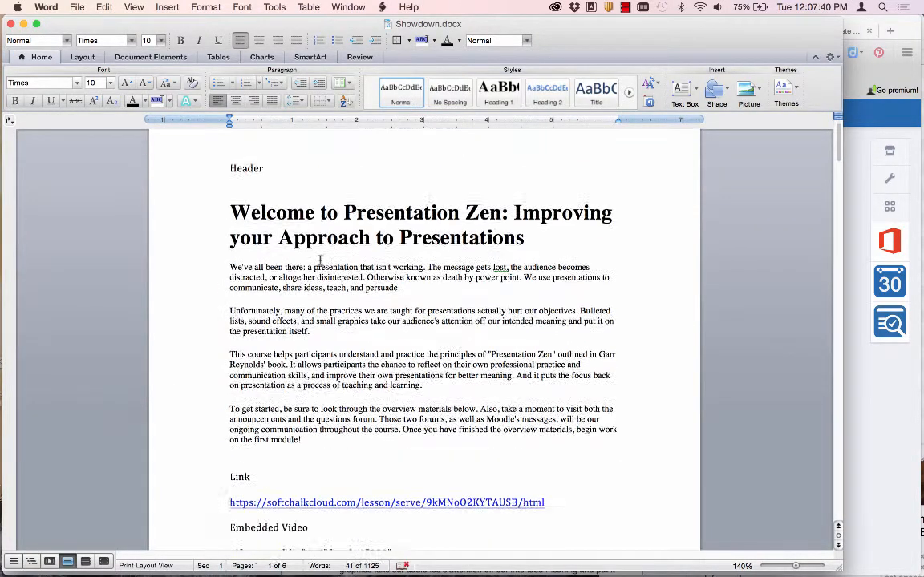
scroll(320, 260, "up", 2)
scroll(320, 260, "down", 10)
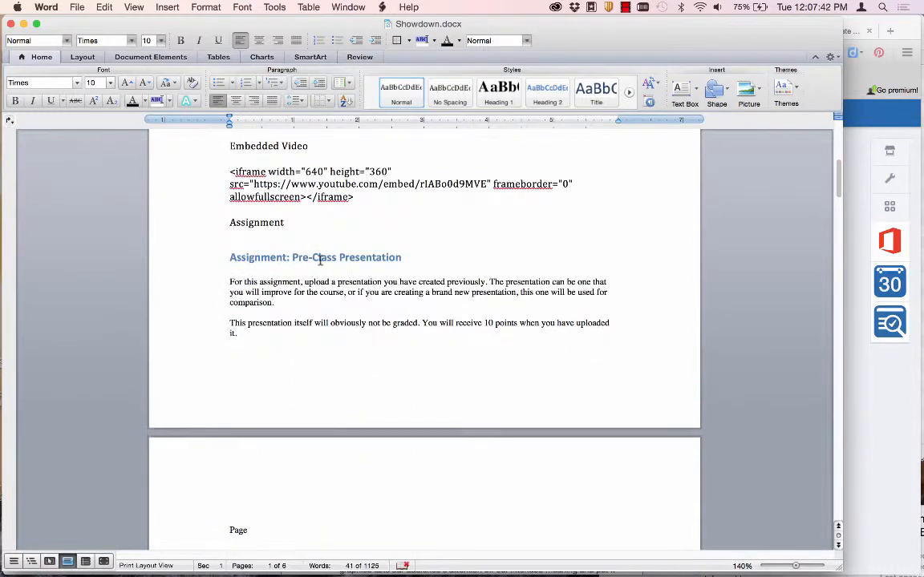
scroll(320, 260, "down", 10)
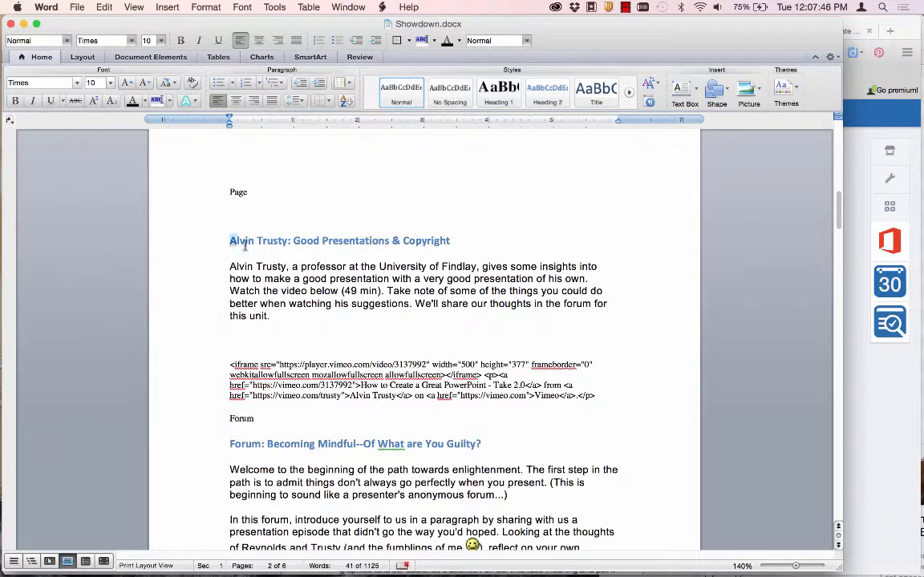
left_click_drag(231, 241, 321, 316)
key("super+c")
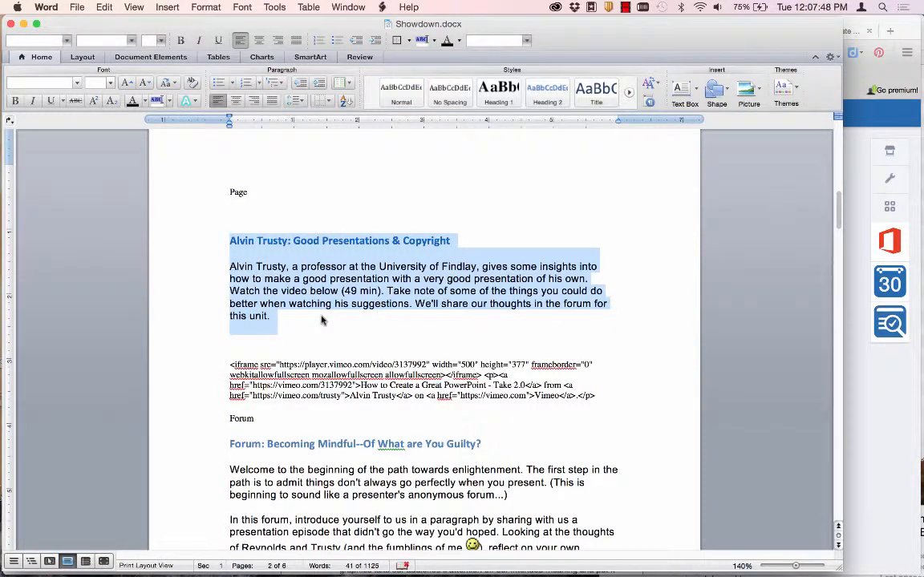
Step: Return to Edmodo in Firefox, paste the copied text into the new note, and add a blank line below its heading
key("super+Tab")
left_click(344, 304)
key("super+v")
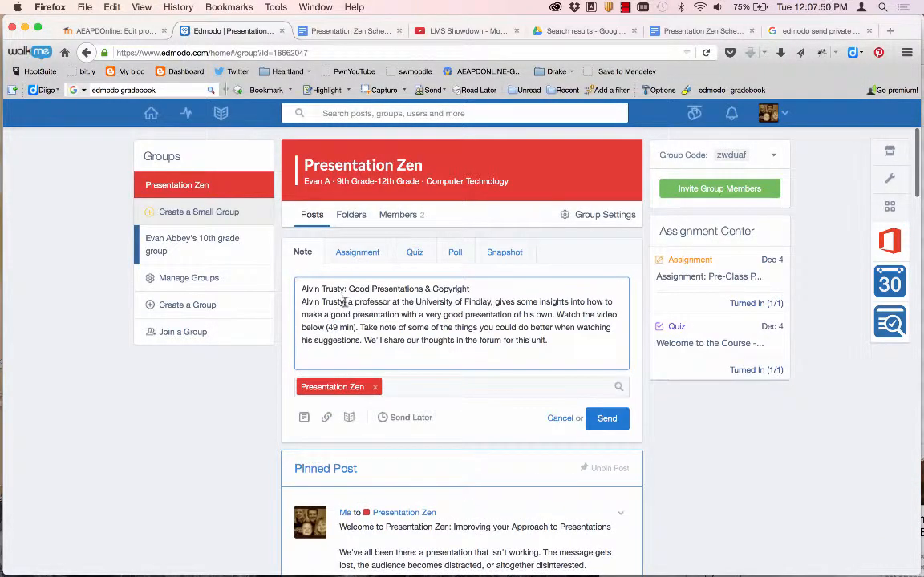
left_click(473, 290)
key("Return")
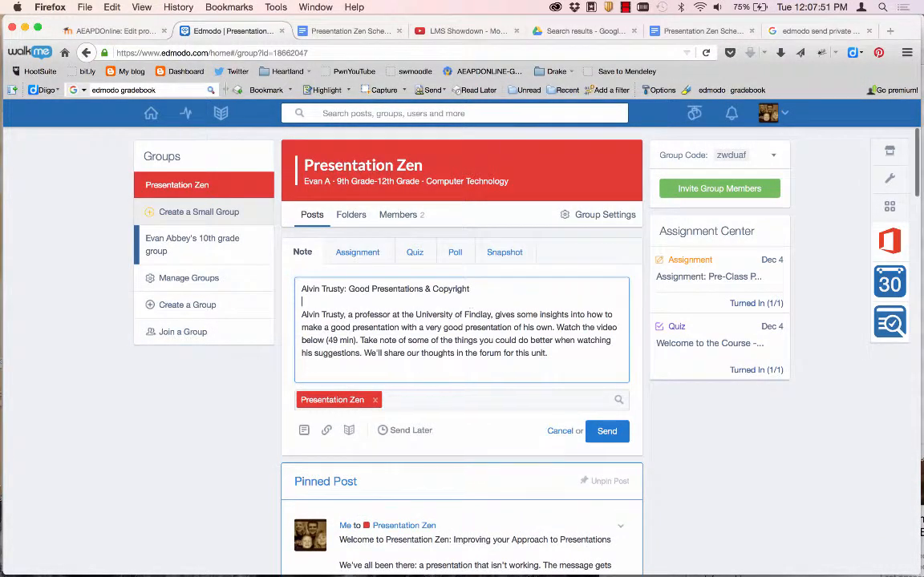
Step: Start attaching a link to the note and copy the Vimeo embed code under the "Page" section of Showdown.docx in Word
left_click(326, 431)
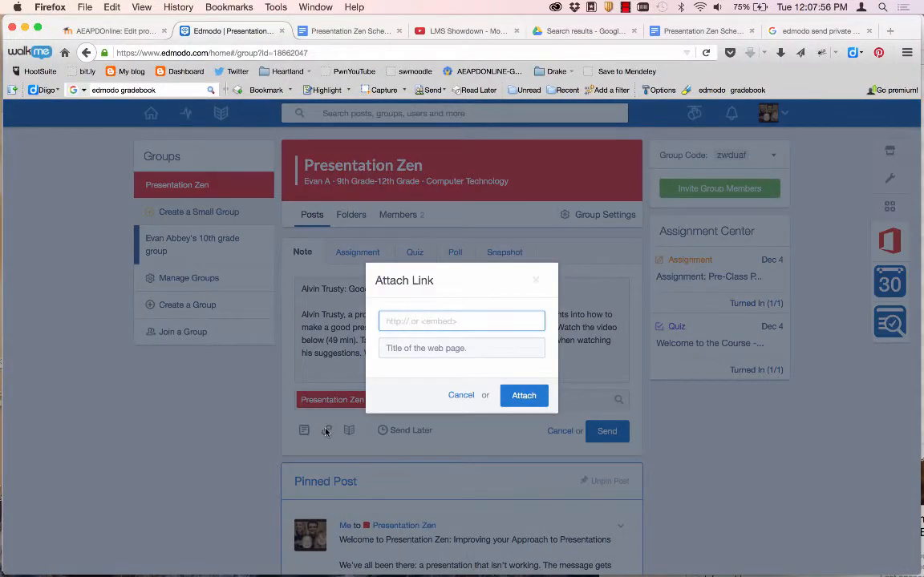
key("super+Tab")
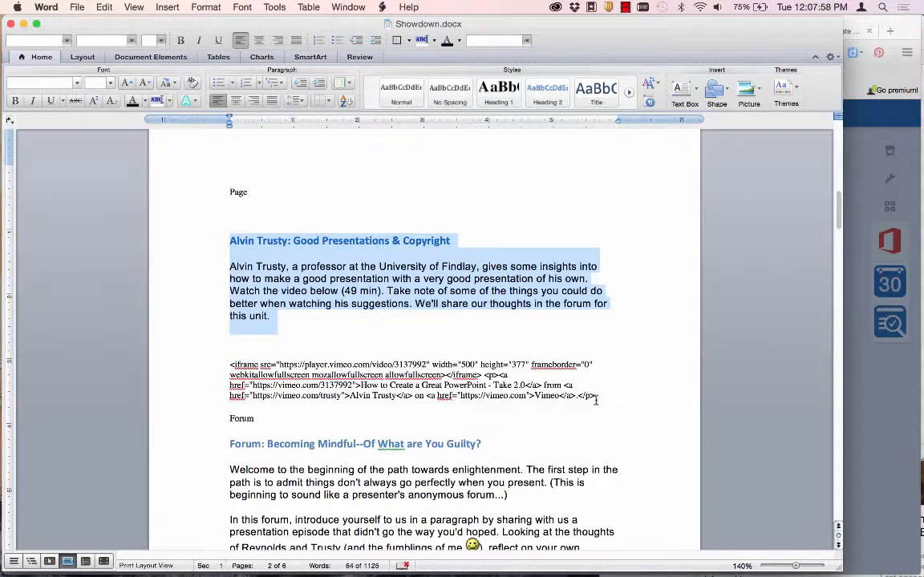
left_click_drag(595, 401, 227, 365)
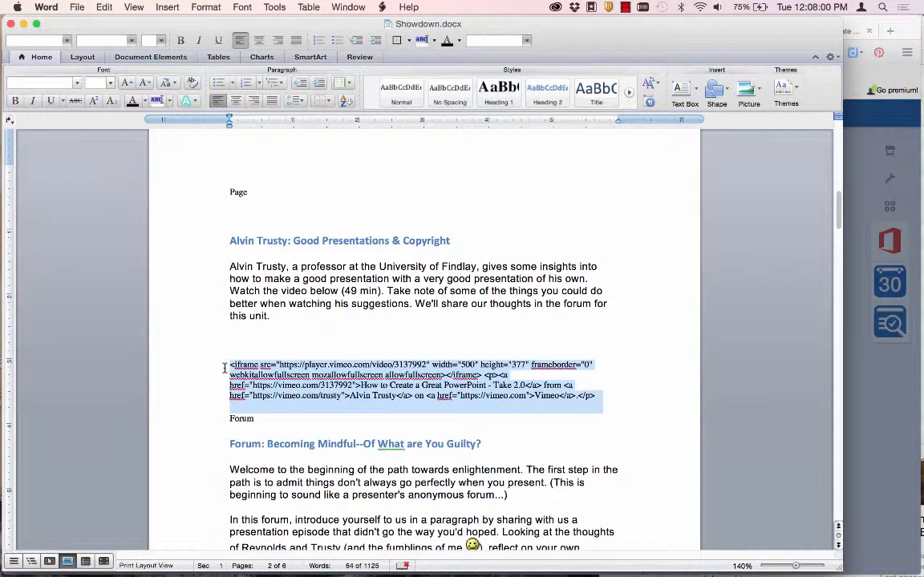
key("super+c")
Step: Back in Firefox, attach the copied Vimeo embed code to the note as a link titled with the presenter's name
key("super+Tab")
key("super+v")
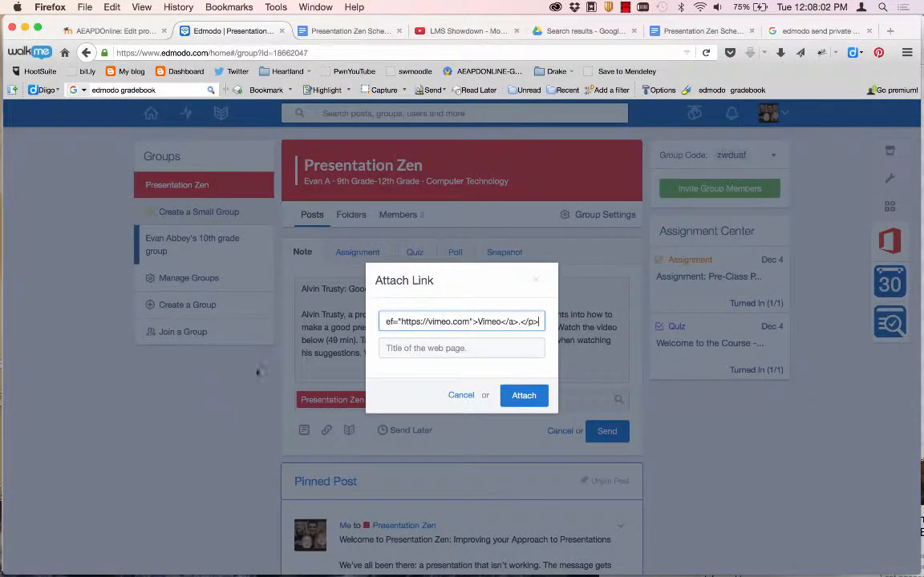
key("Tab")
type("Alv")
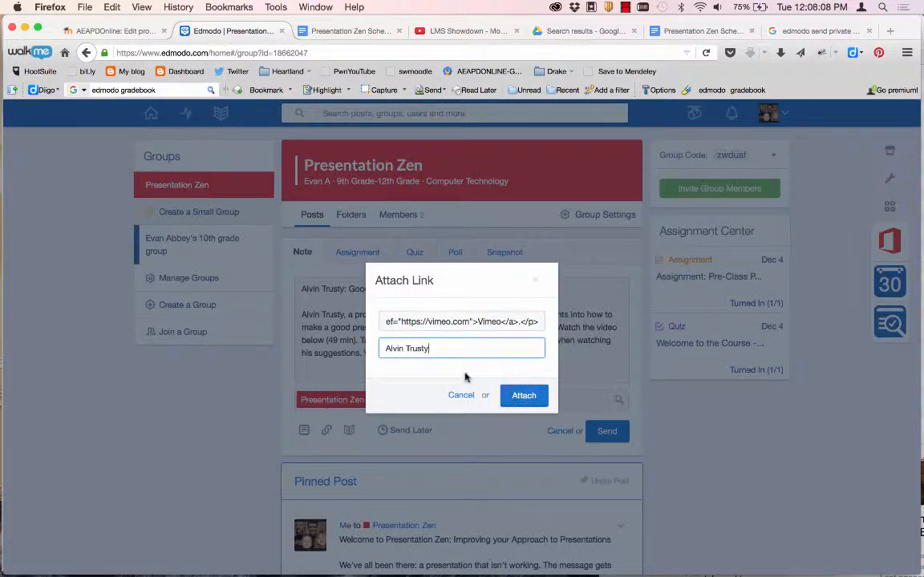
left_click(523, 396)
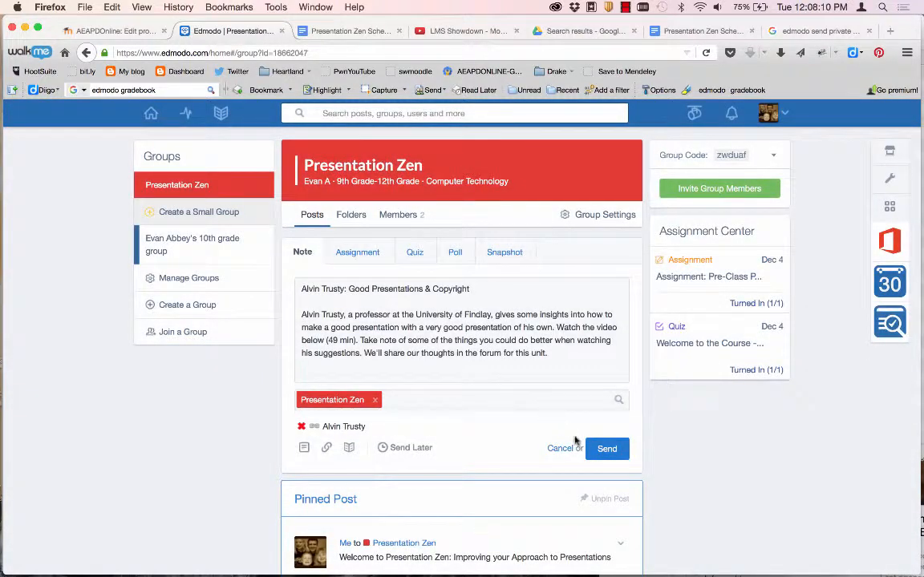
Step: Send the note with the attached Vimeo link to the Presentation Zen group and check it under the group posts
left_click(606, 450)
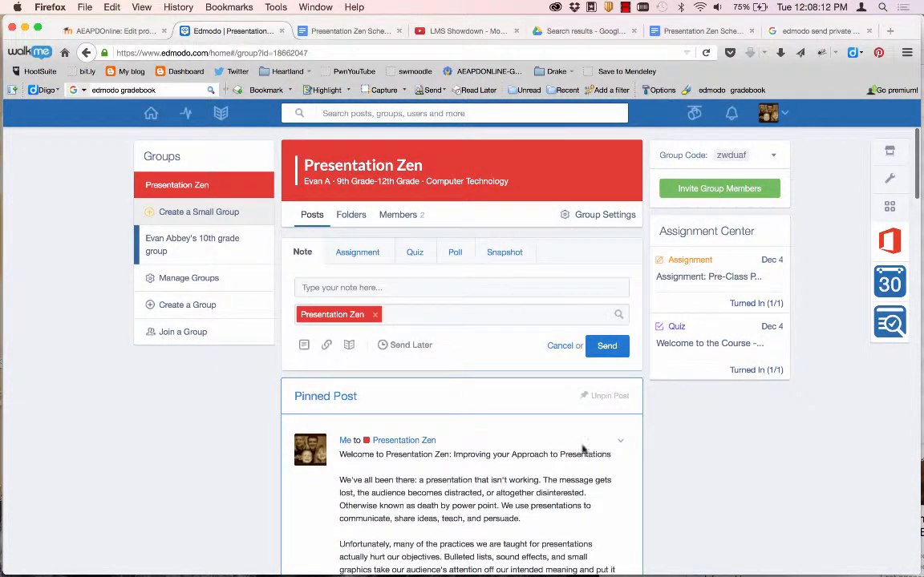
scroll(548, 449, "down", 5)
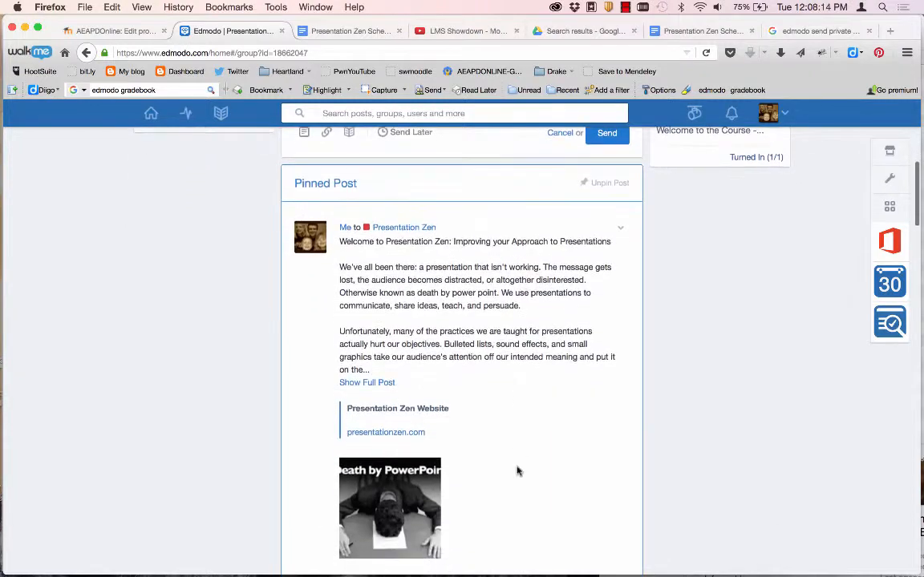
scroll(518, 471, "down", 3)
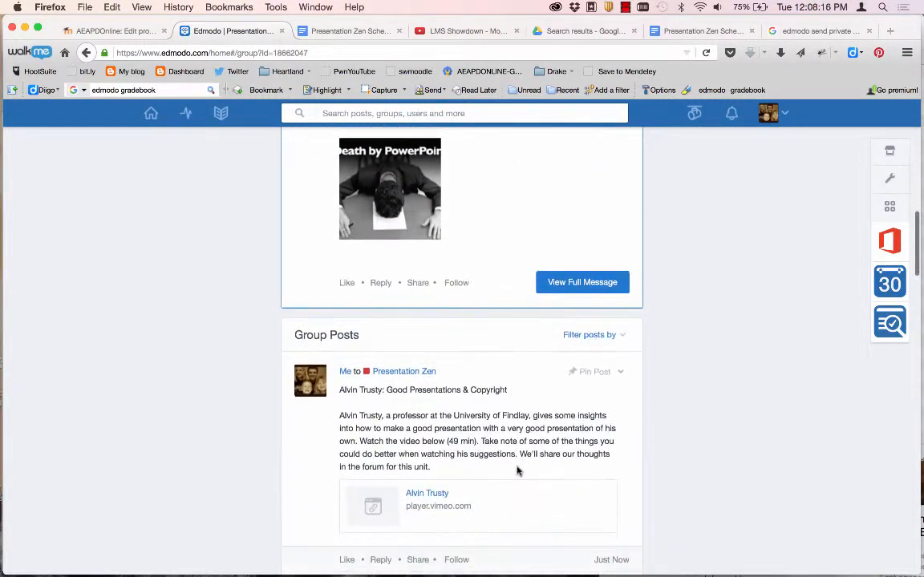
scroll(517, 472, "up", 1)
scroll(517, 471, "down", 1)
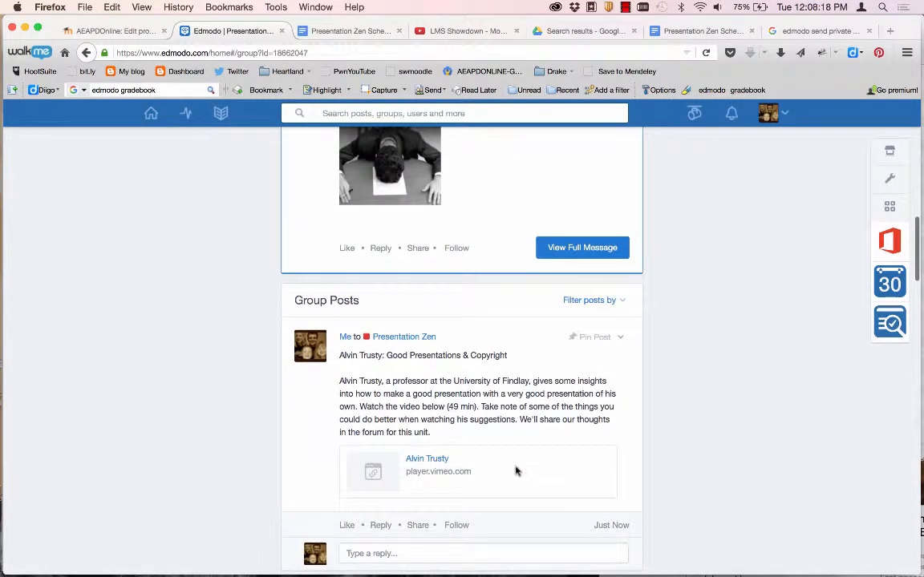
scroll(432, 463, "down", 1)
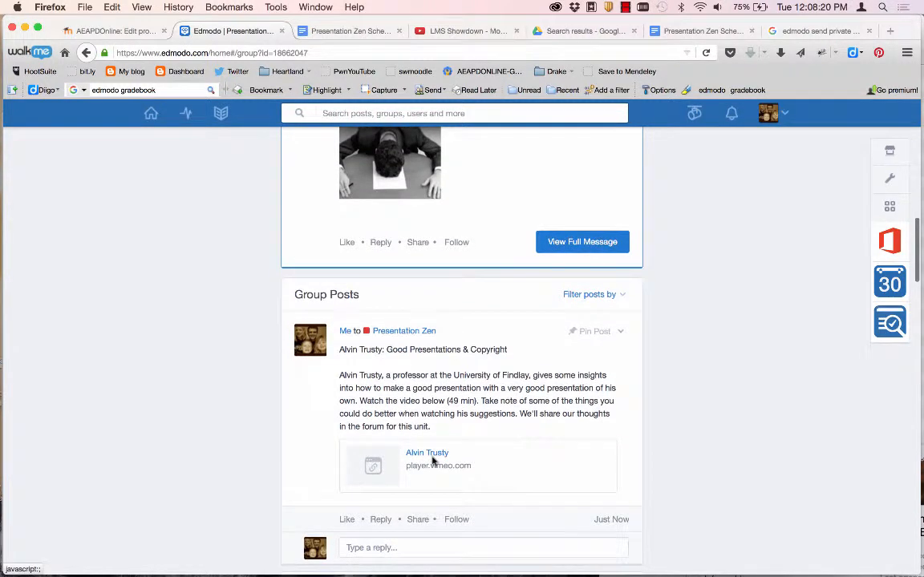
scroll(433, 462, "up", 1)
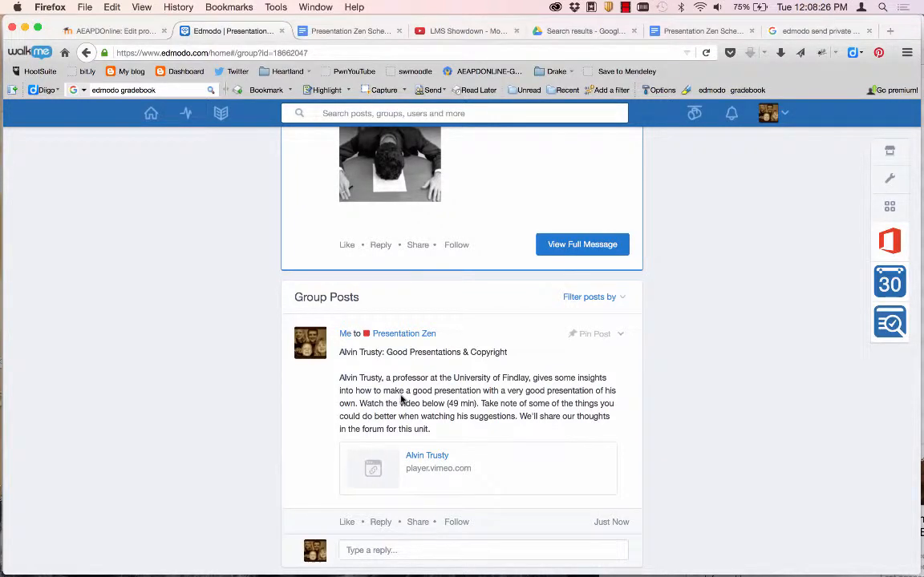
Step: View the full message of the pinned welcome post on its own page
scroll(401, 399, "up", 8)
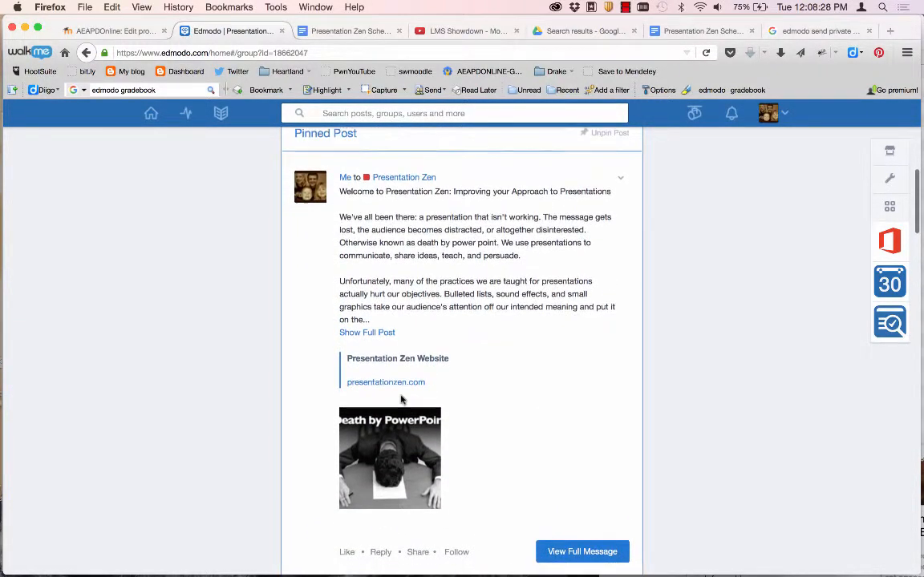
scroll(403, 399, "down", 1)
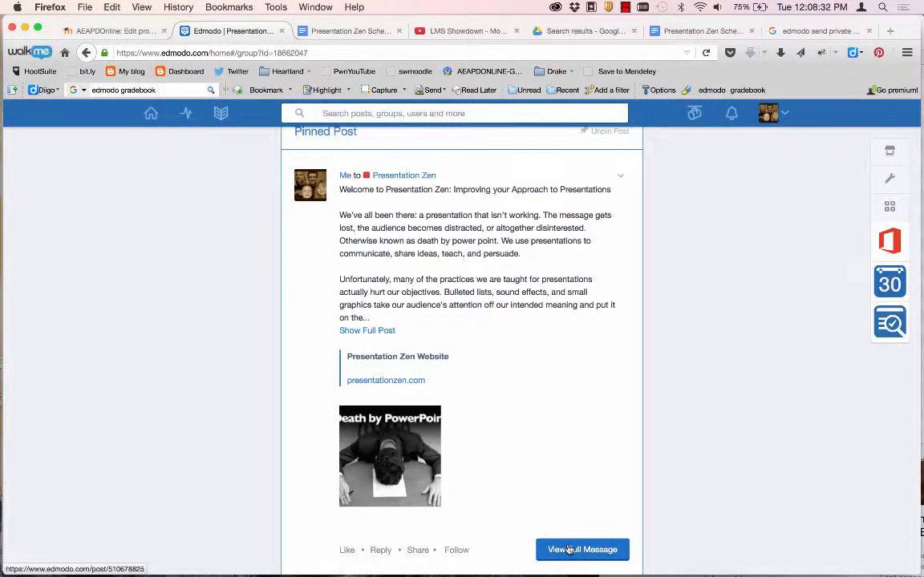
scroll(565, 491, "down", 1)
left_click(559, 507)
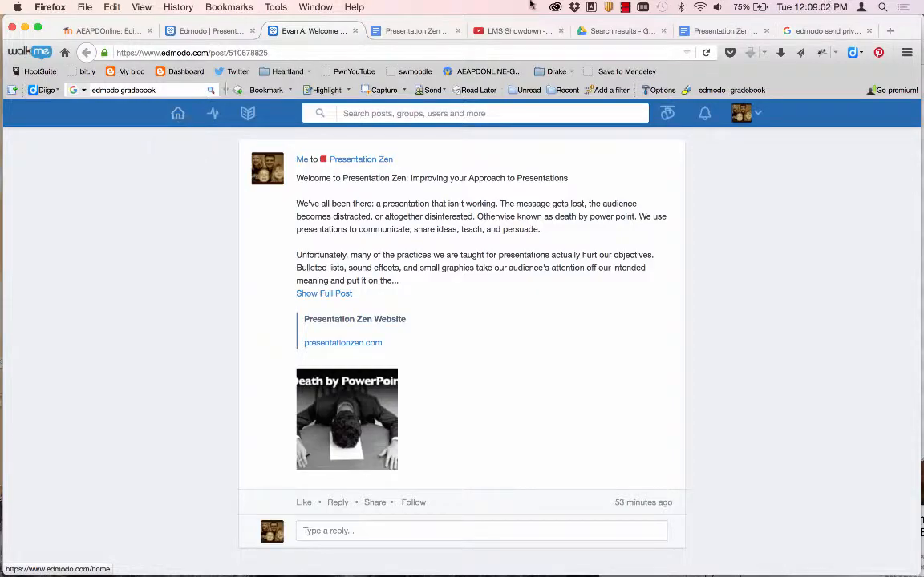
left_click(625, 7)
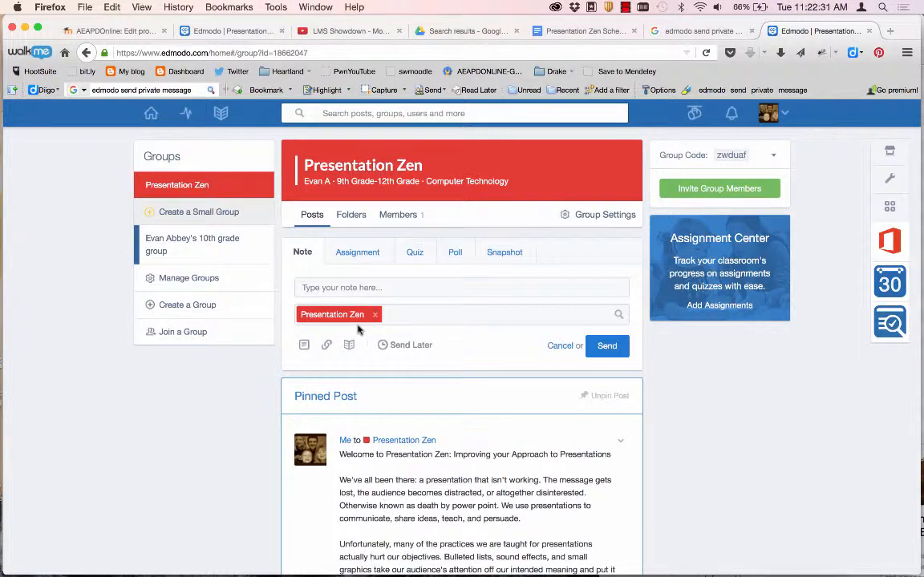
Step: Start a new note in the Presentation Zen group and attach The Naked Presenter PDF from the Desktop folder
left_click(341, 288)
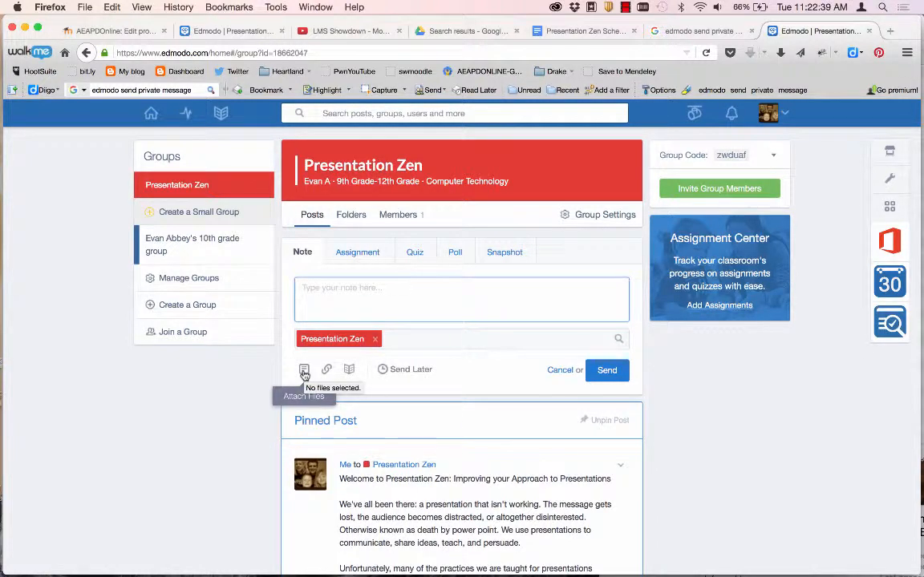
left_click(304, 373)
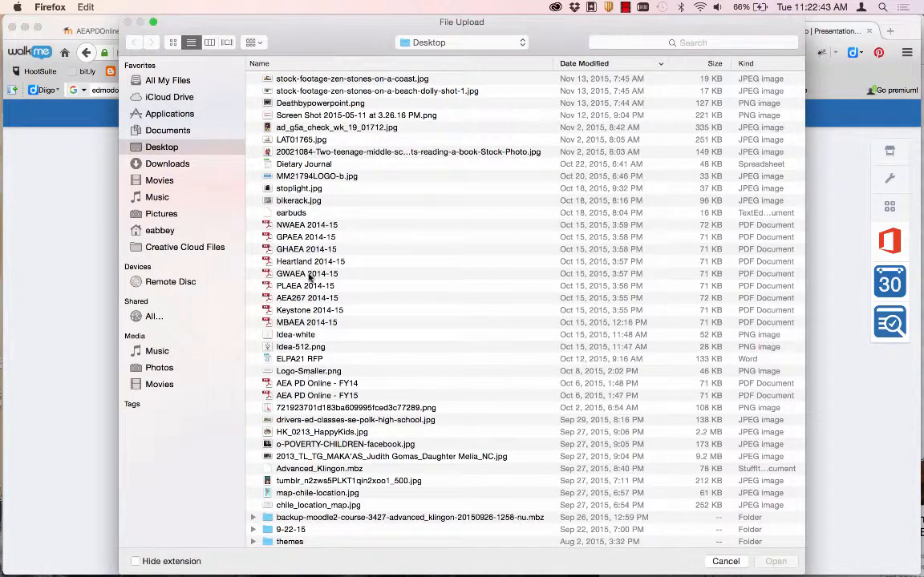
scroll(309, 278, "down", 3)
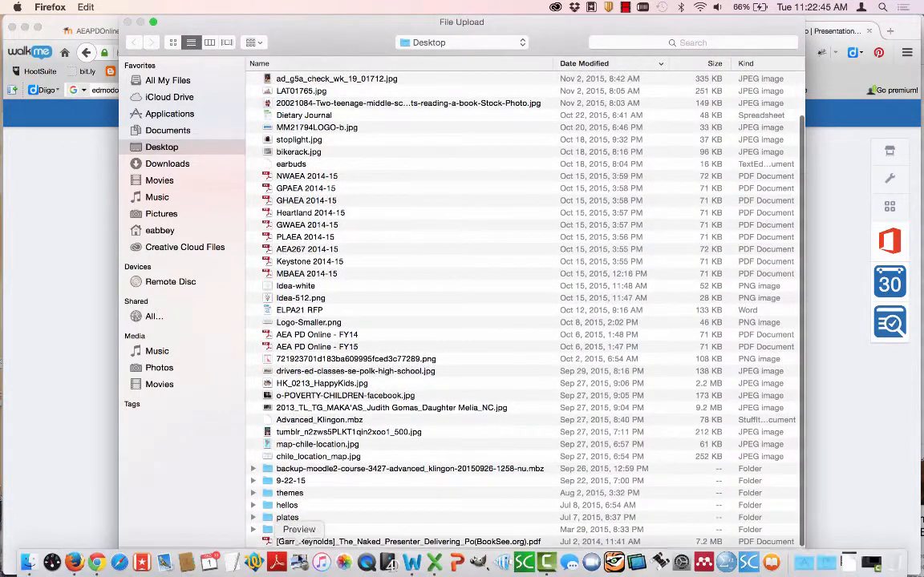
left_click(310, 542)
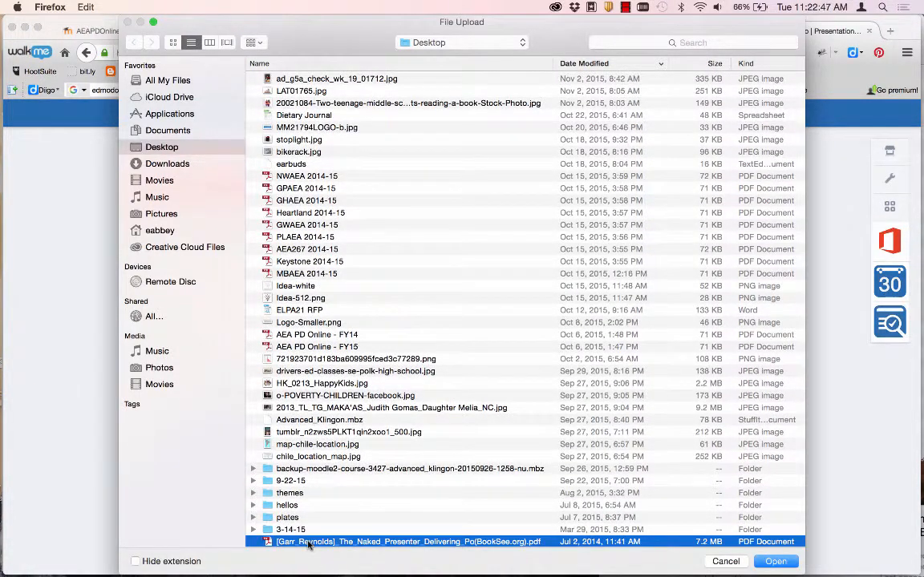
double_click(310, 542)
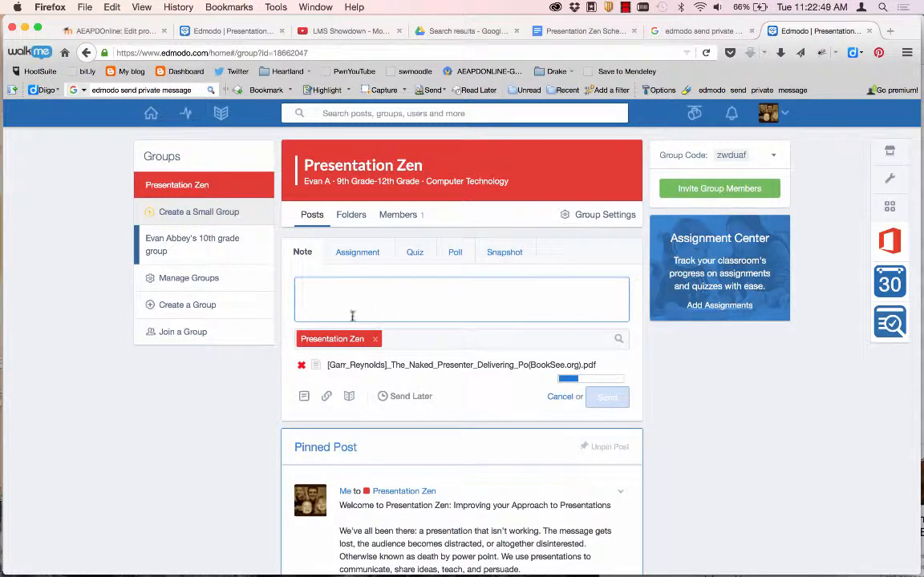
Step: Enter "The Naked Presenter" as the note text and send the note with its PDF to the group
left_click(348, 312)
type("The ")
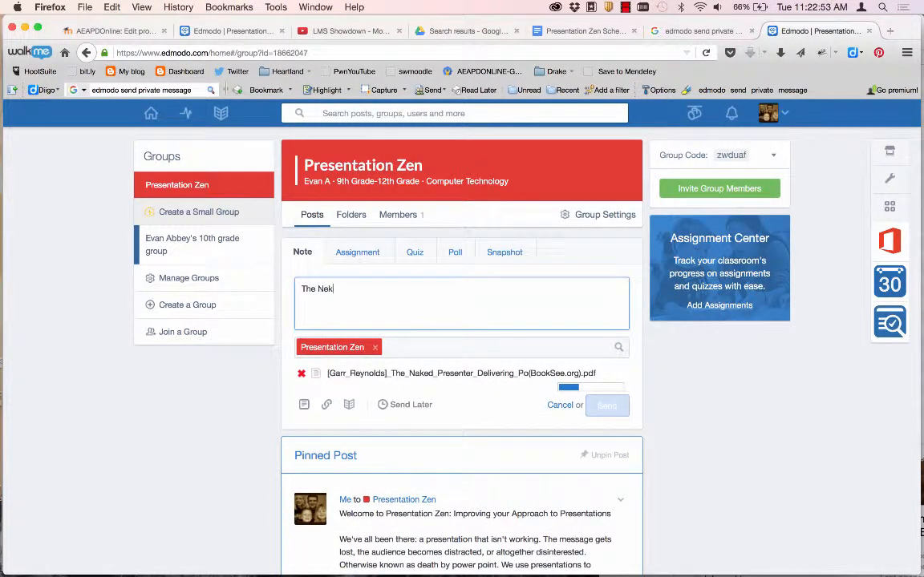
type("Naked Present")
key("BackSpace")
type("nter")
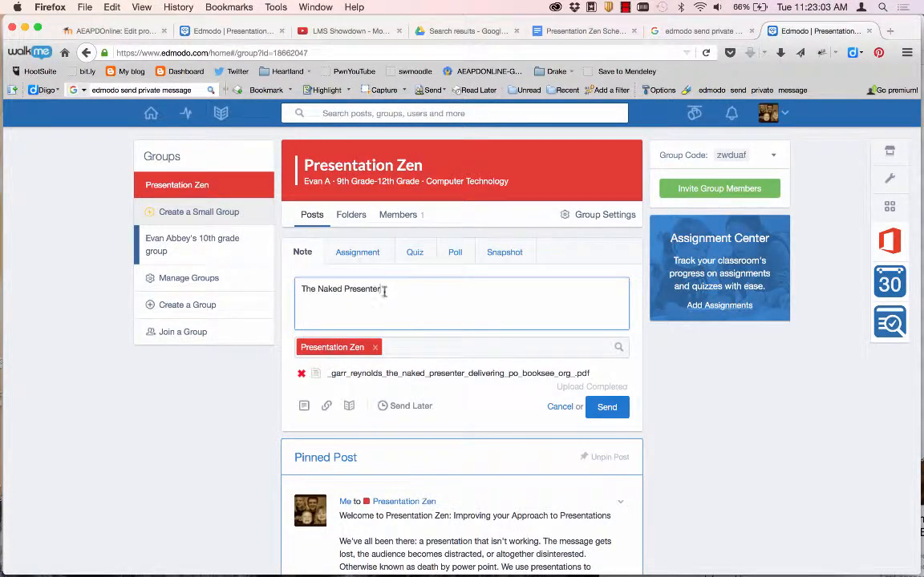
left_click(607, 407)
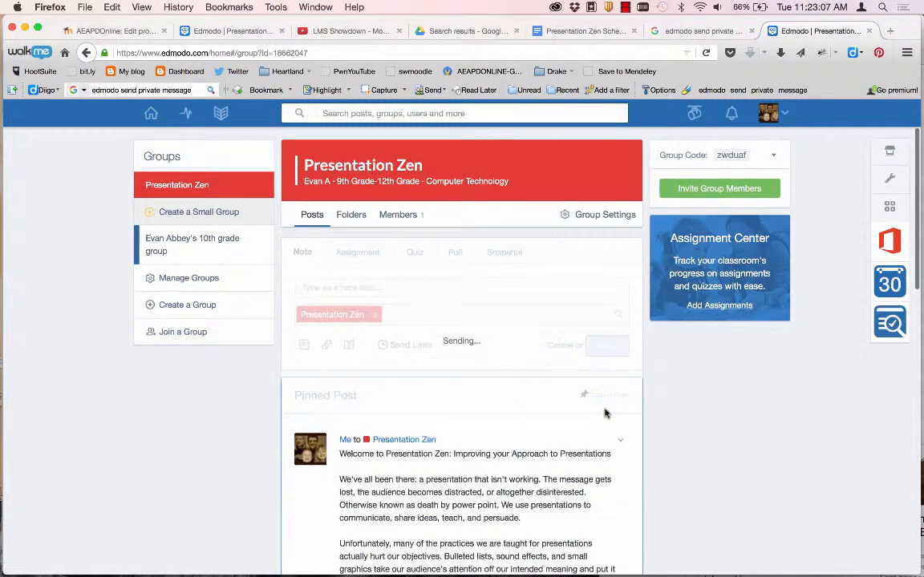
Step: Find The Naked Presenter post under the group posts and open its attached PDF to look through the first pages
scroll(497, 479, "down", 5)
scroll(498, 480, "down", 5)
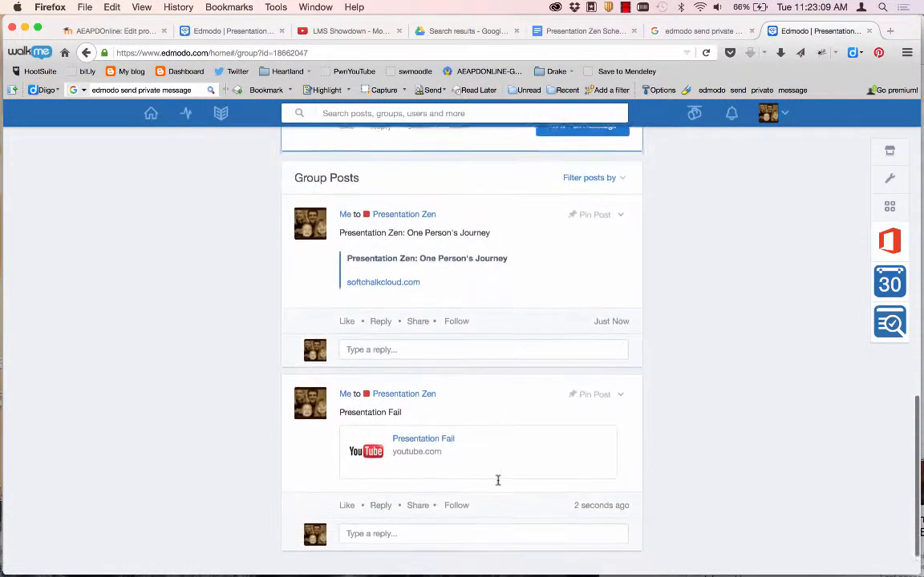
scroll(498, 480, "up", 3)
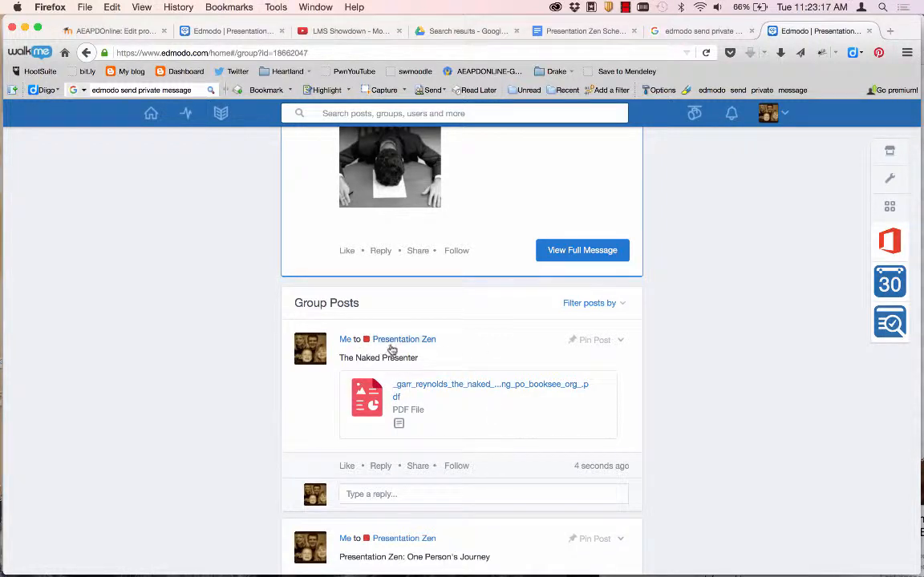
left_click(413, 389)
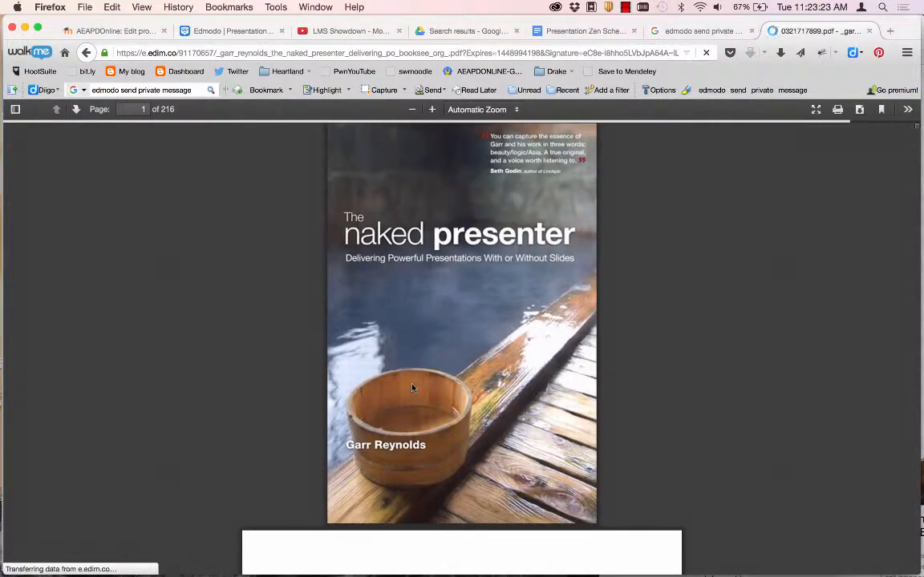
scroll(424, 481, "down", 1)
scroll(424, 481, "down", 15)
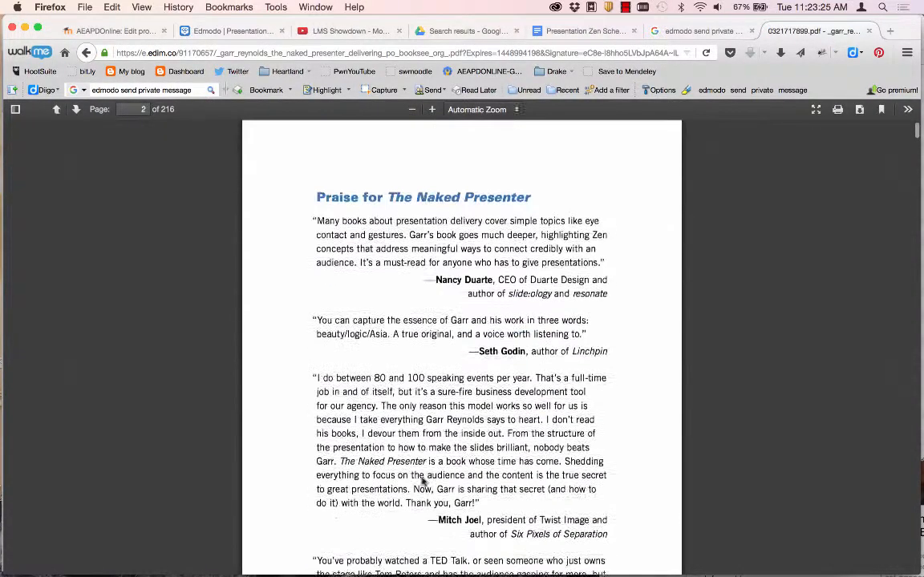
scroll(424, 482, "up", 15)
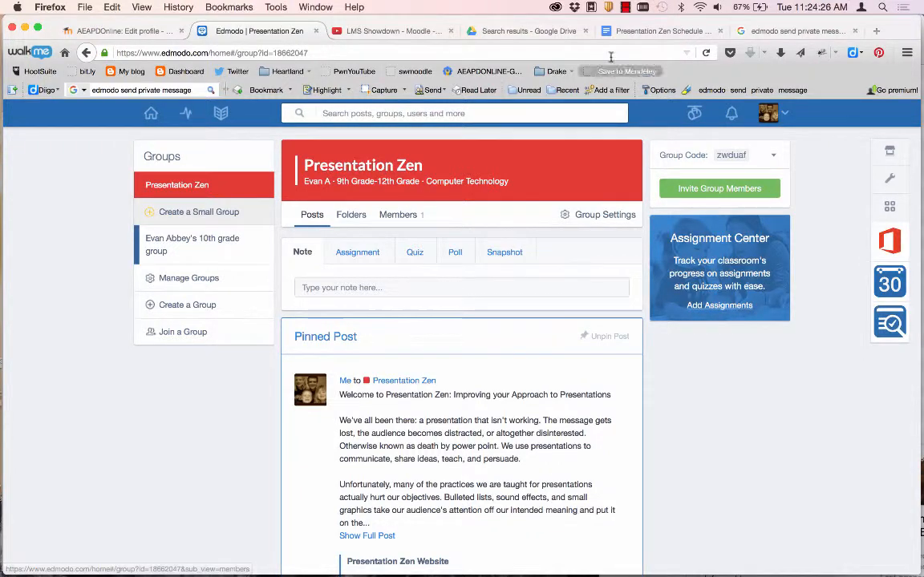
Step: Switch to the Presentation Zen Schedule document in Google Docs, review the activity plan, and copy the document's view-only sharing link
left_click(648, 29)
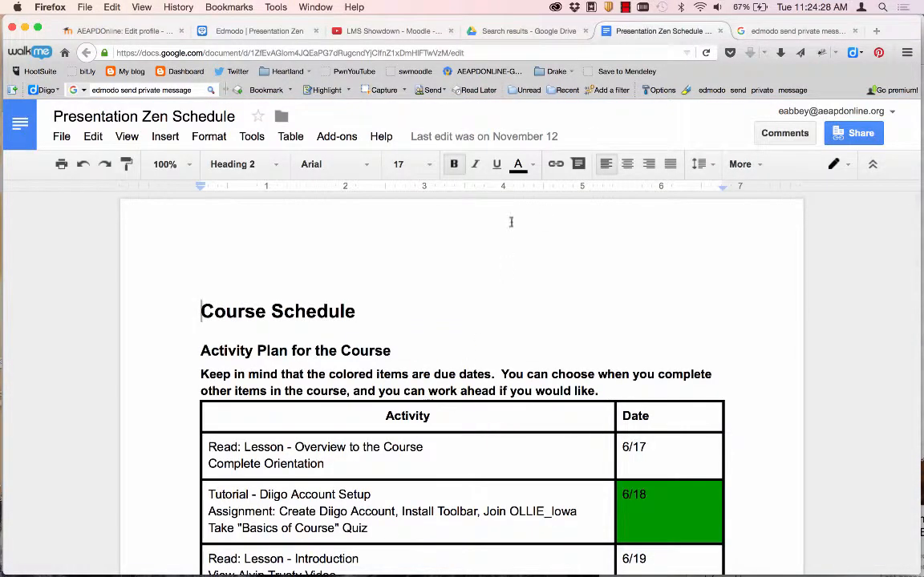
scroll(439, 470, "down", 3)
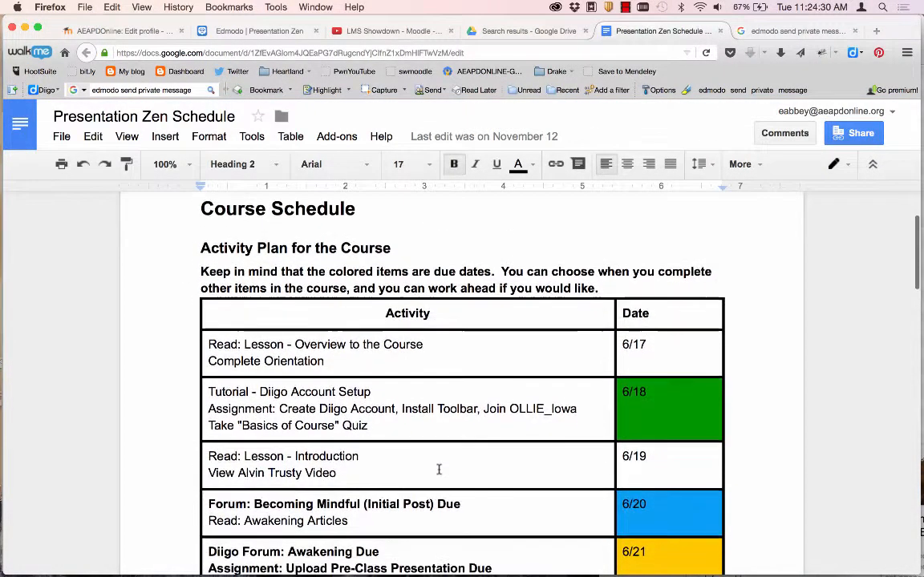
scroll(304, 489, "down", 5)
scroll(295, 454, "down", 5)
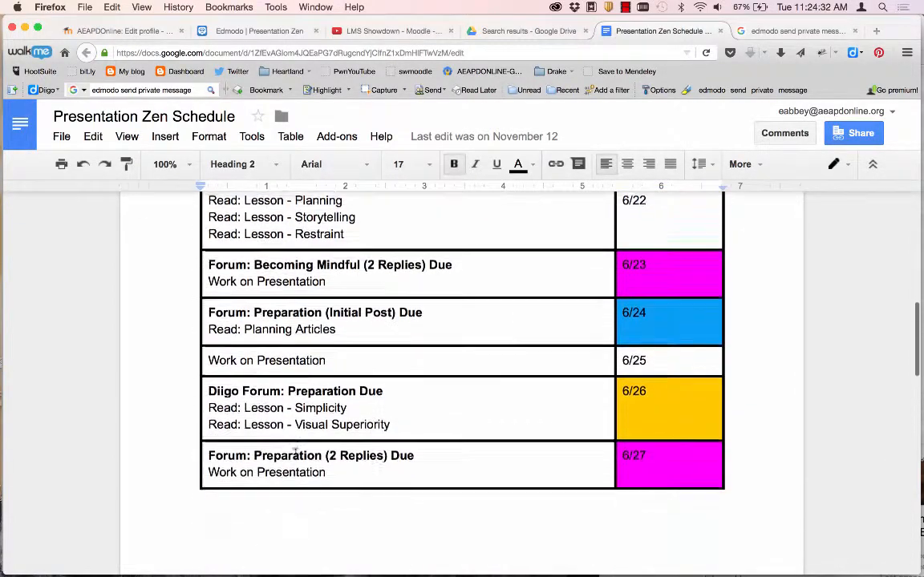
scroll(296, 454, "up", 12)
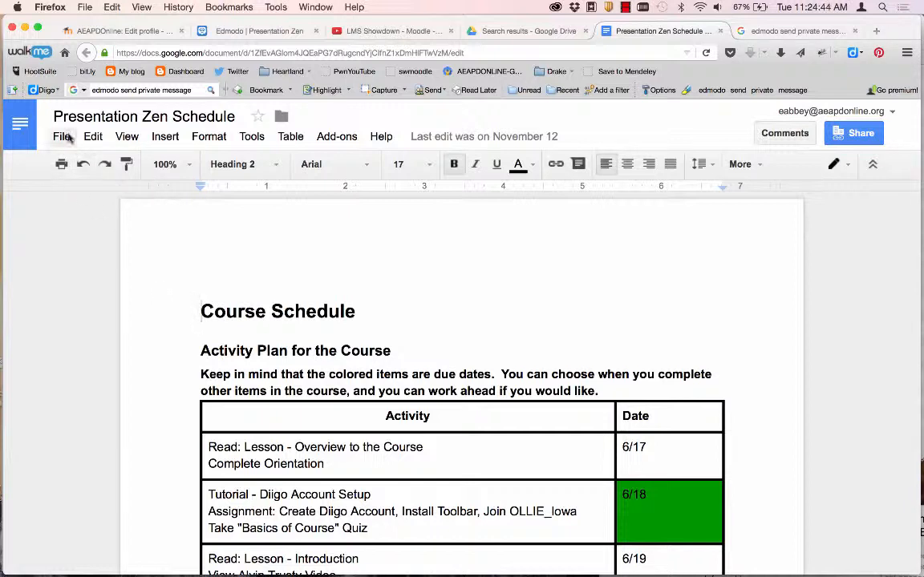
left_click(854, 133)
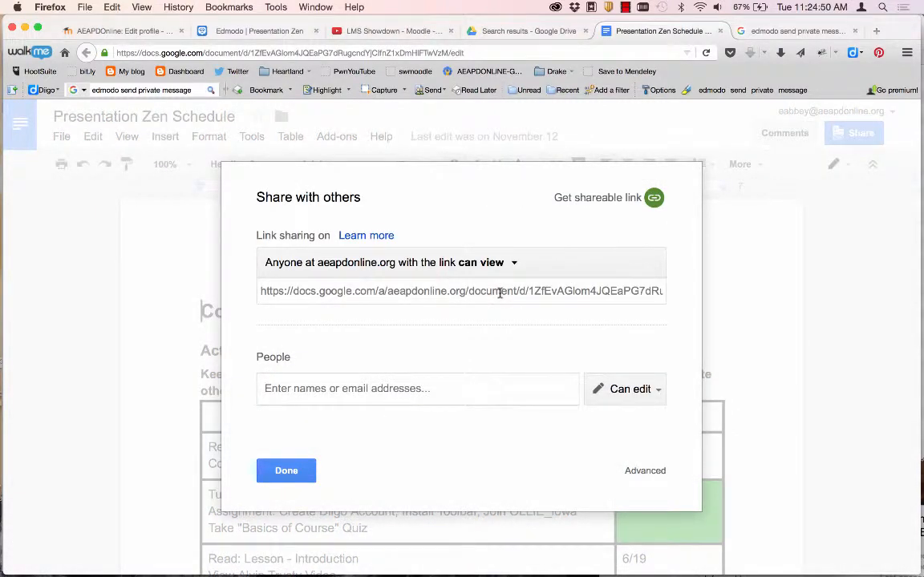
left_click(499, 292)
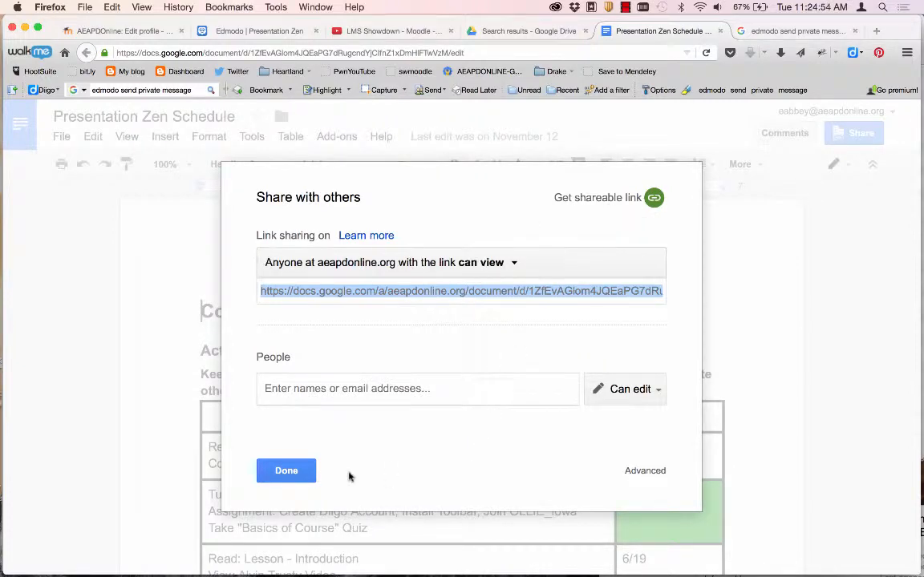
left_click(286, 471)
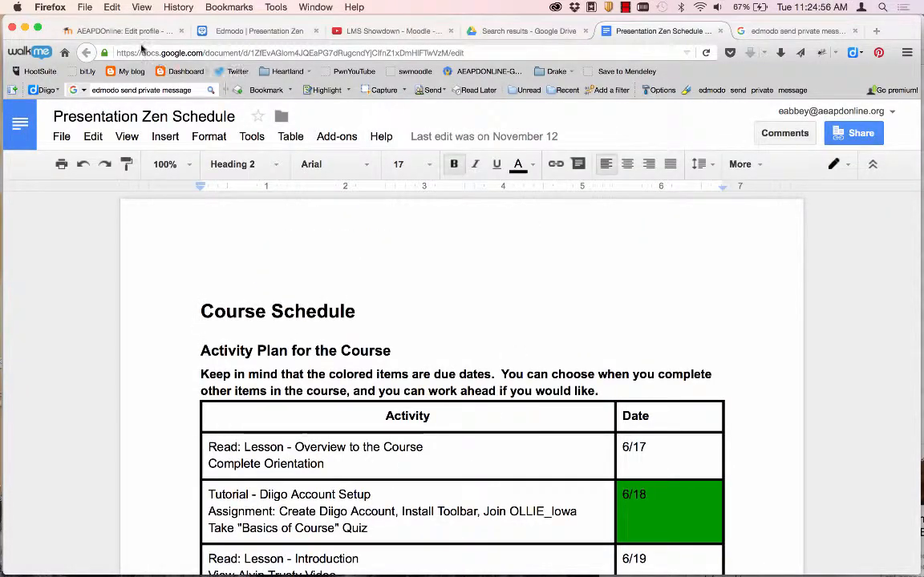
Step: Return to the Presentation Zen group in Edmodo and start a new note reading "Class Schedule", without uploading a file
left_click(245, 32)
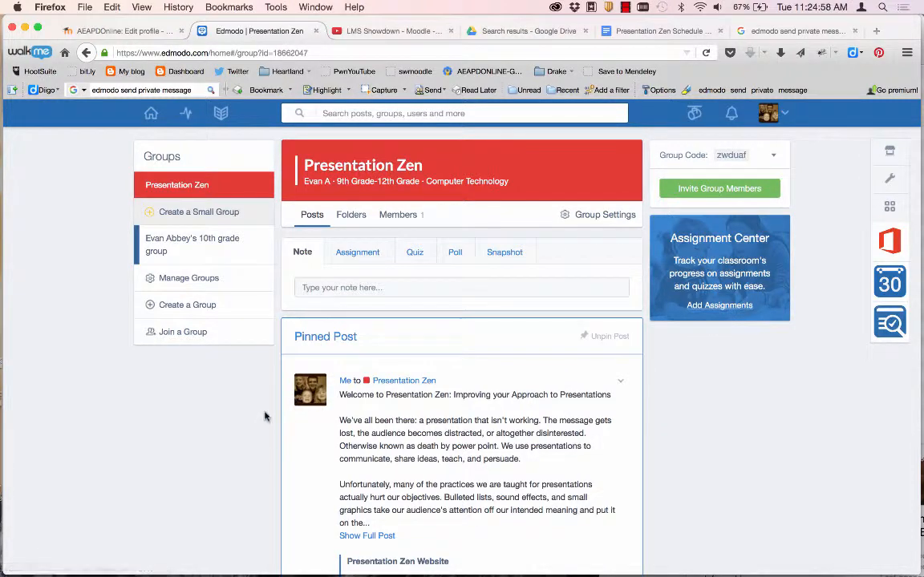
left_click(363, 290)
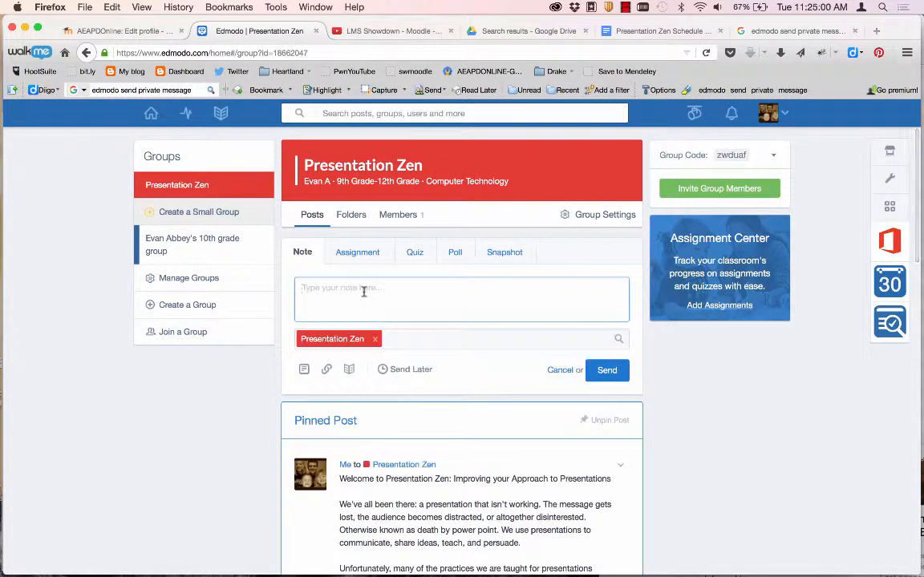
type("Class Schedule")
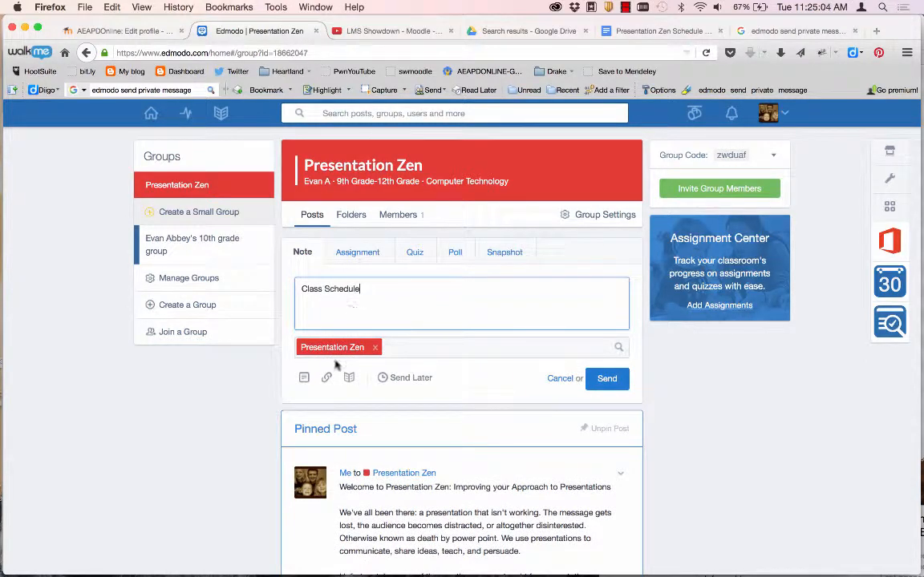
left_click(305, 381)
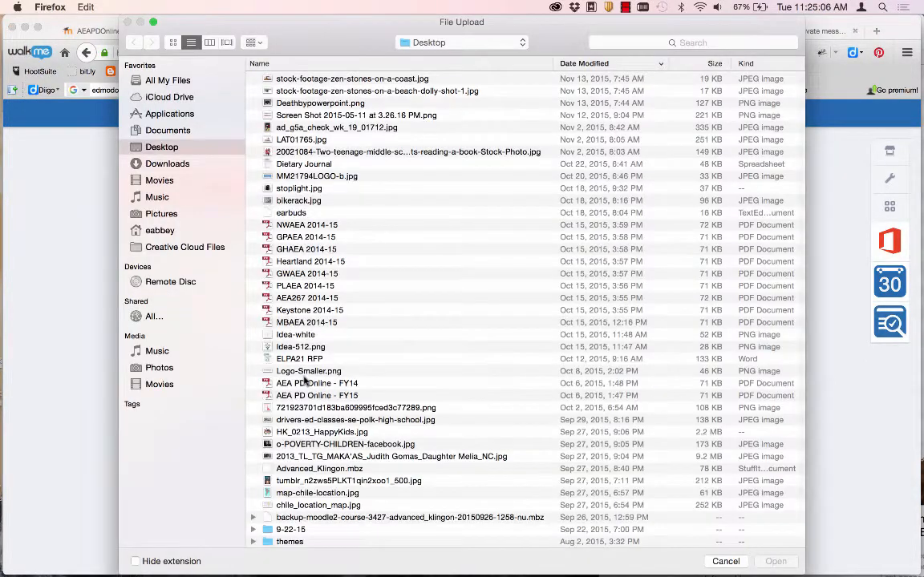
left_click(714, 557)
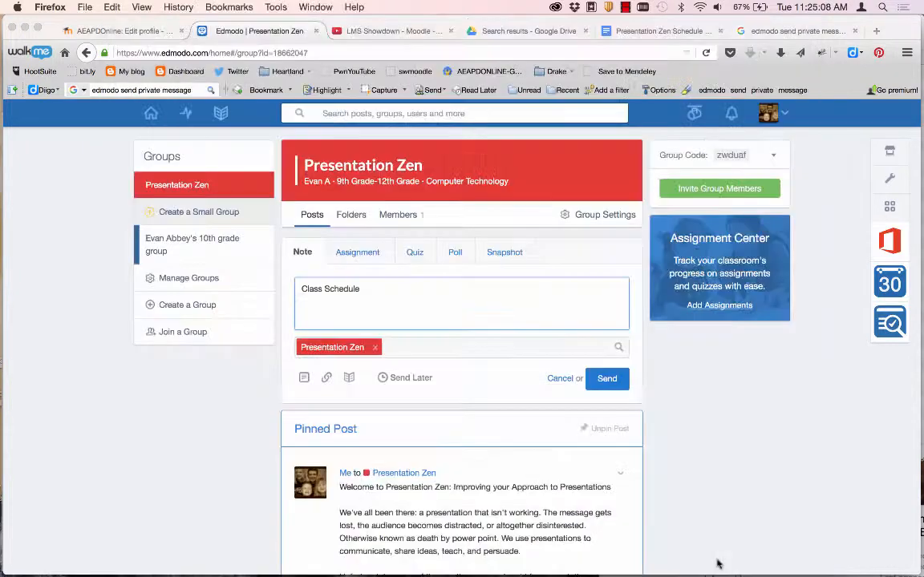
Step: Open the library picker for the Class Schedule note and look through the folders and files stored there
left_click(349, 380)
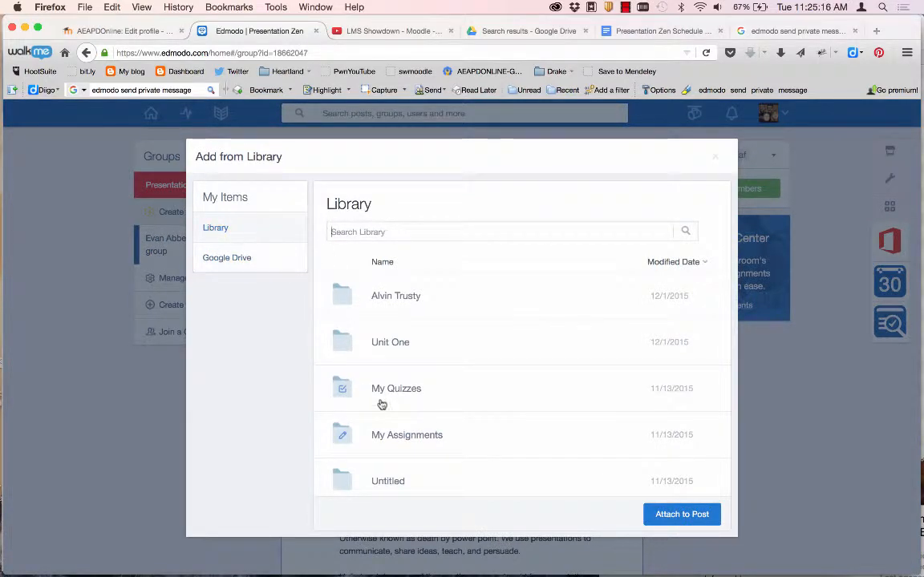
scroll(385, 423, "down", 1)
scroll(385, 423, "down", 4)
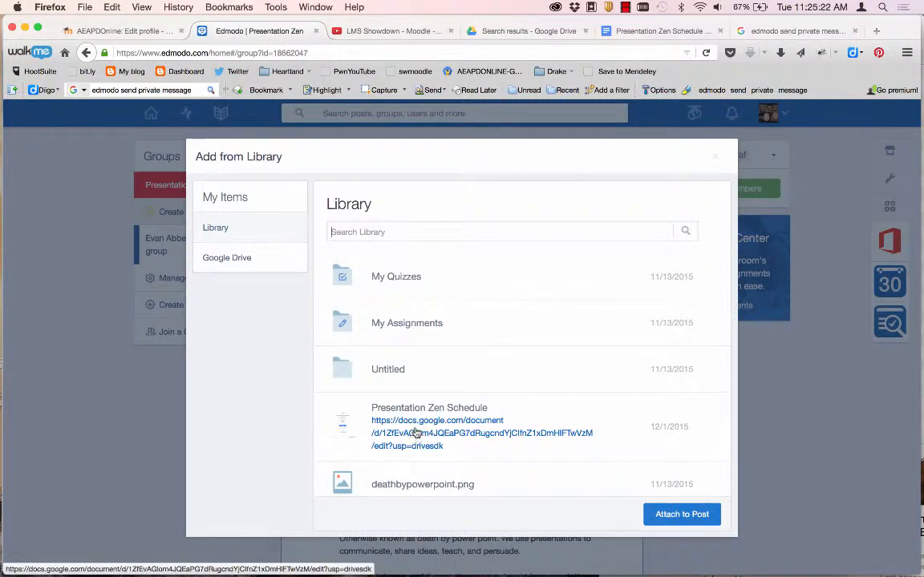
scroll(420, 427, "up", 1)
scroll(419, 427, "up", 4)
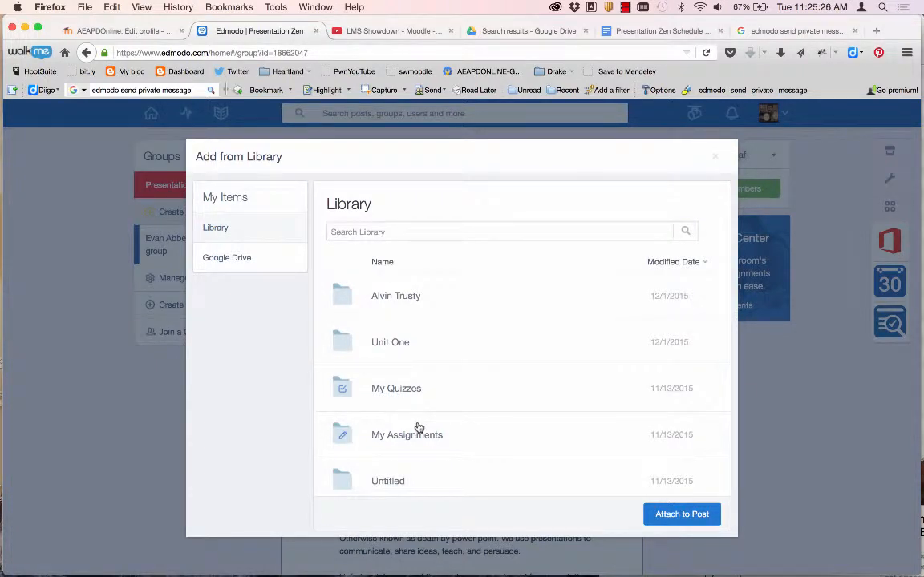
Step: Browse the connected Google Drive files and try to attach one to the note without selecting a document
left_click(229, 262)
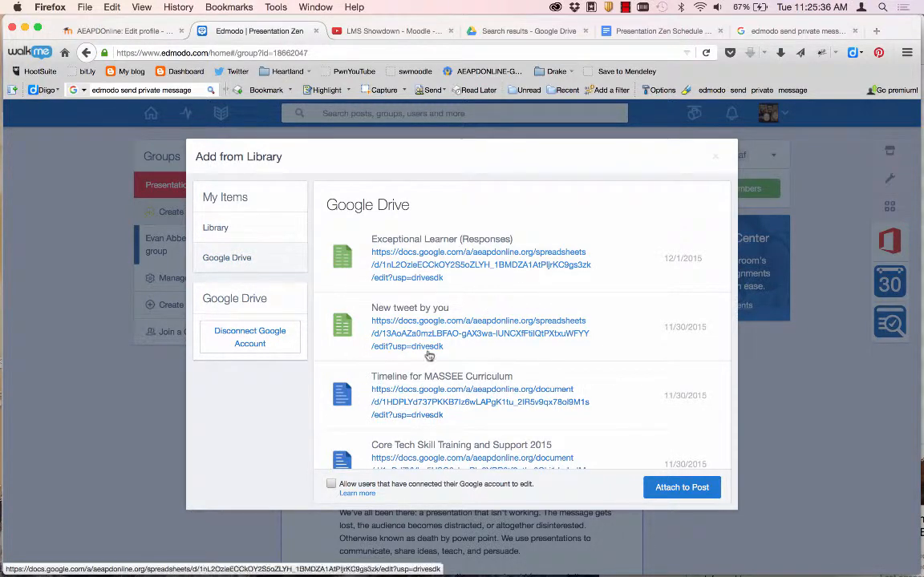
scroll(433, 391, "down", 2)
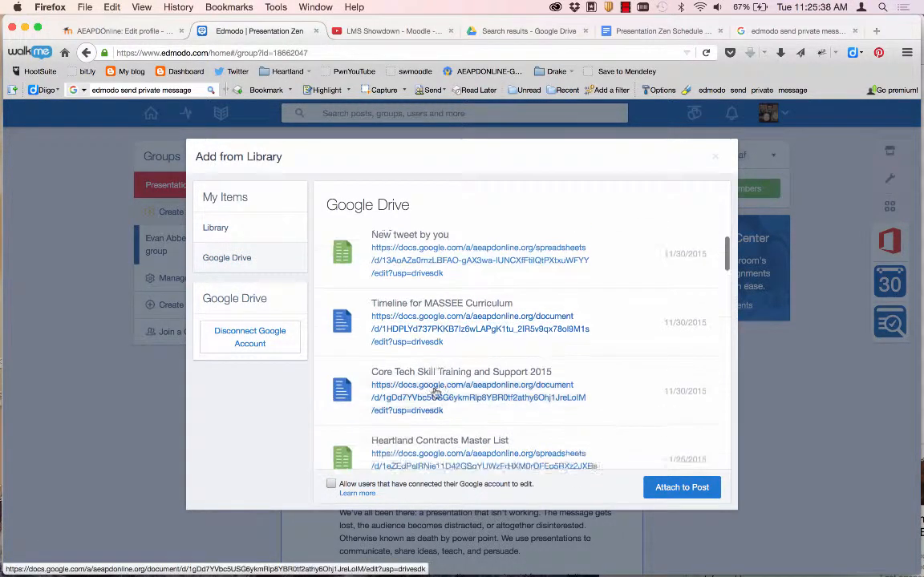
scroll(435, 393, "down", 10)
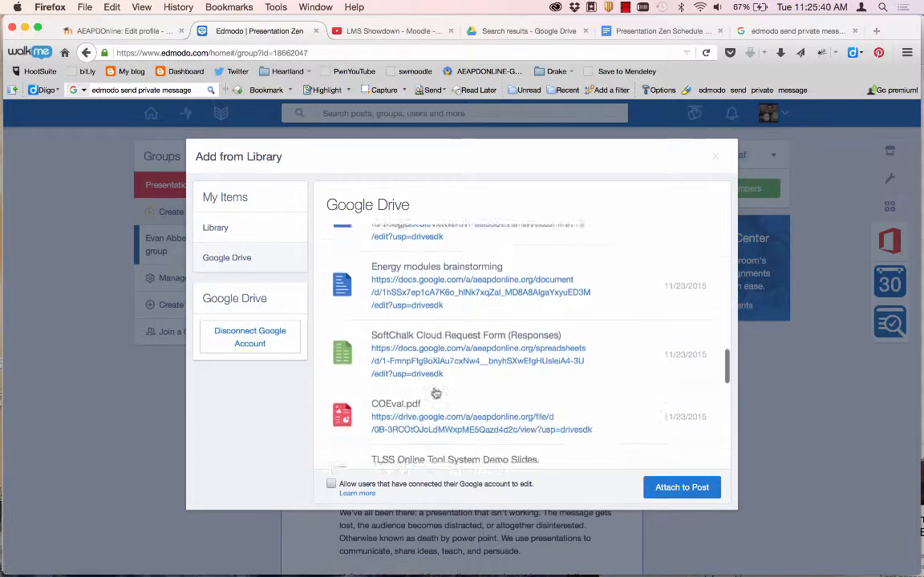
scroll(436, 393, "down", 10)
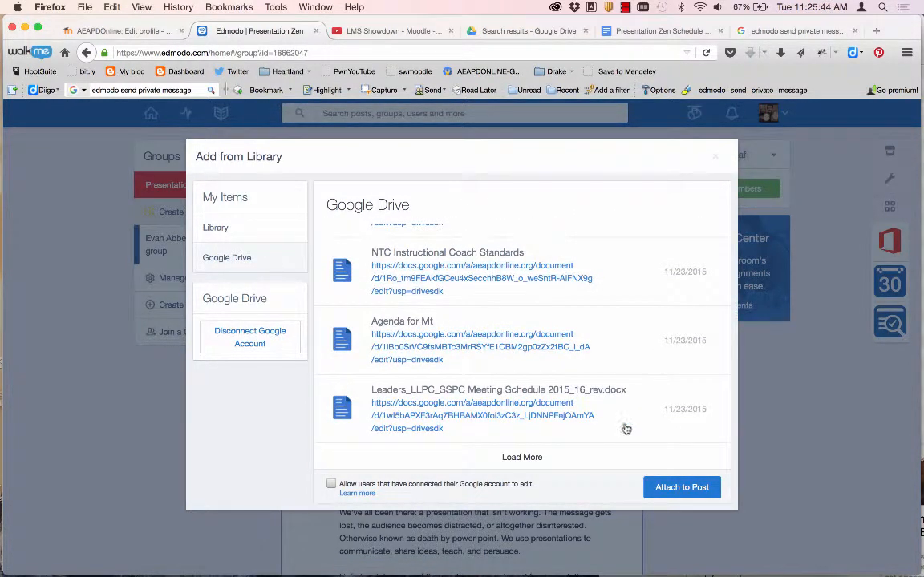
left_click(682, 487)
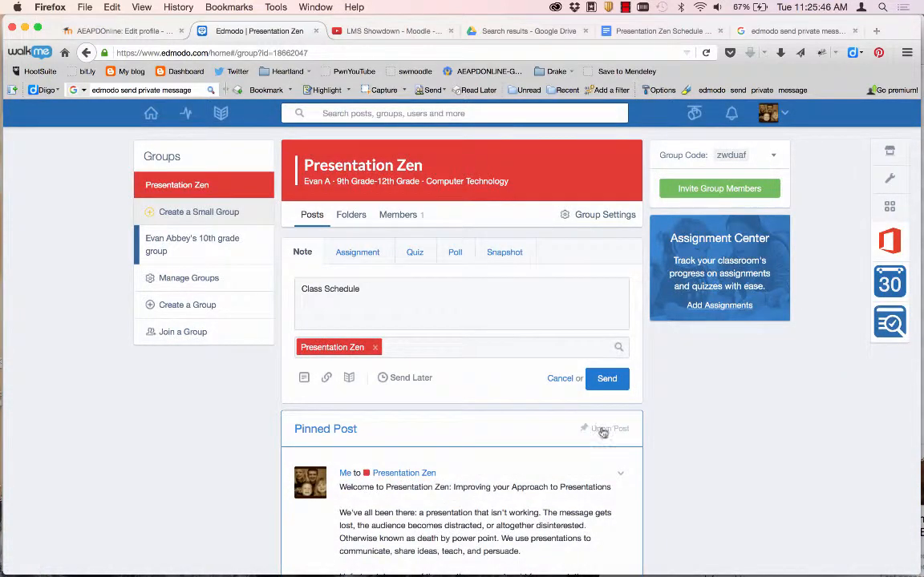
Step: Attach the Presentation Zen Schedule document from Google Drive to the Class Schedule note, leaving editing by connected Google users disallowed
left_click(348, 378)
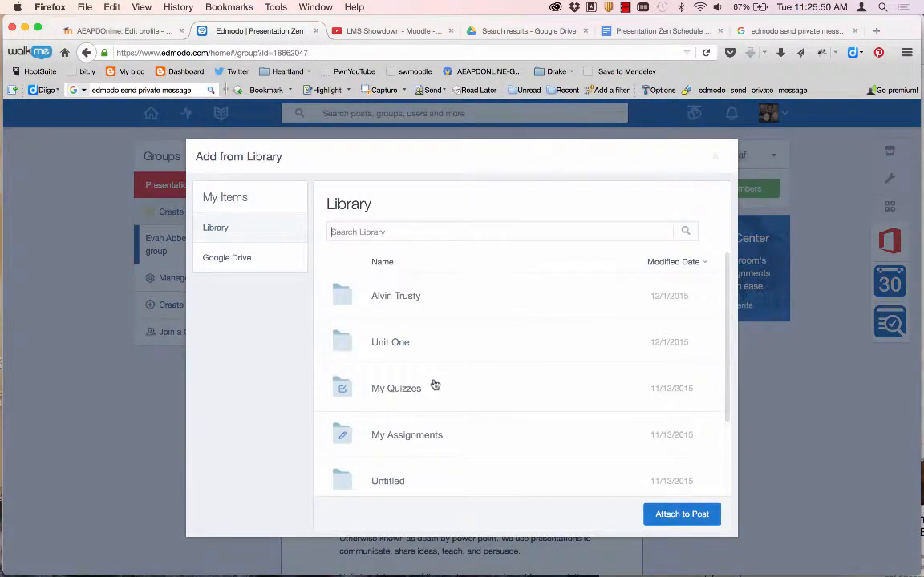
left_click(261, 257)
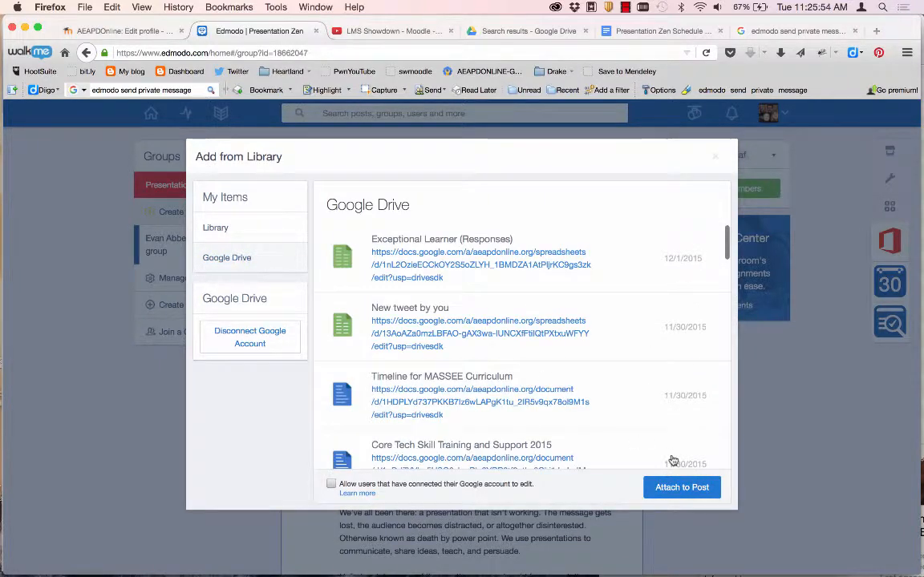
scroll(481, 393, "down", 10)
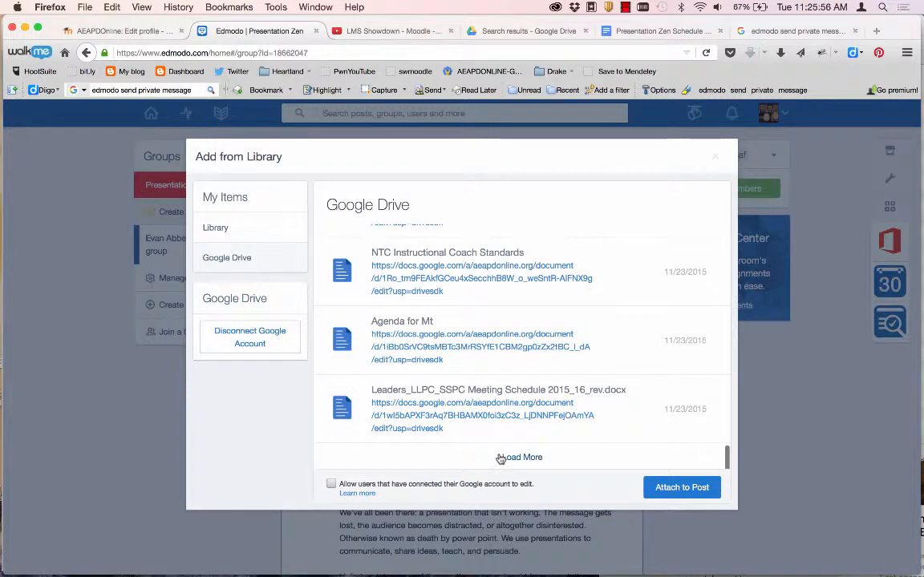
scroll(504, 415, "down", 20)
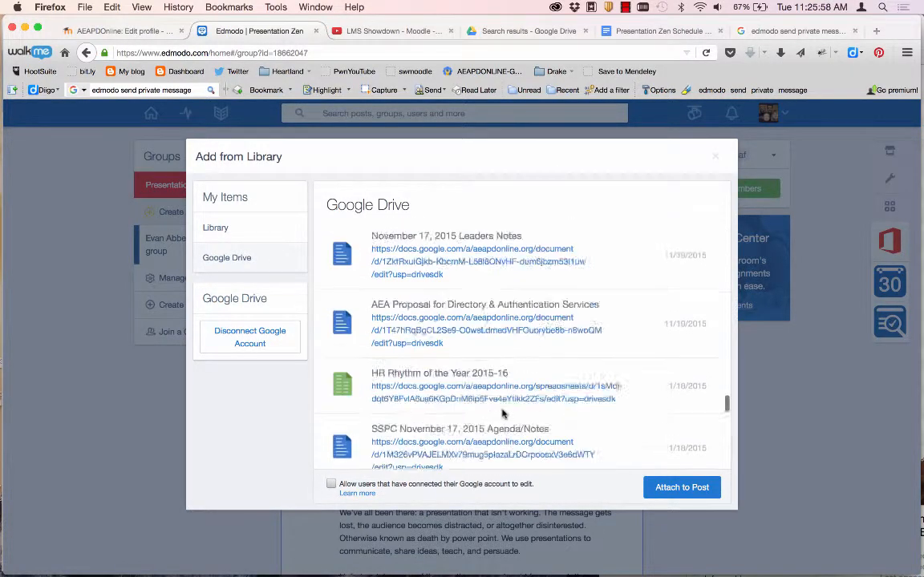
left_click(504, 456)
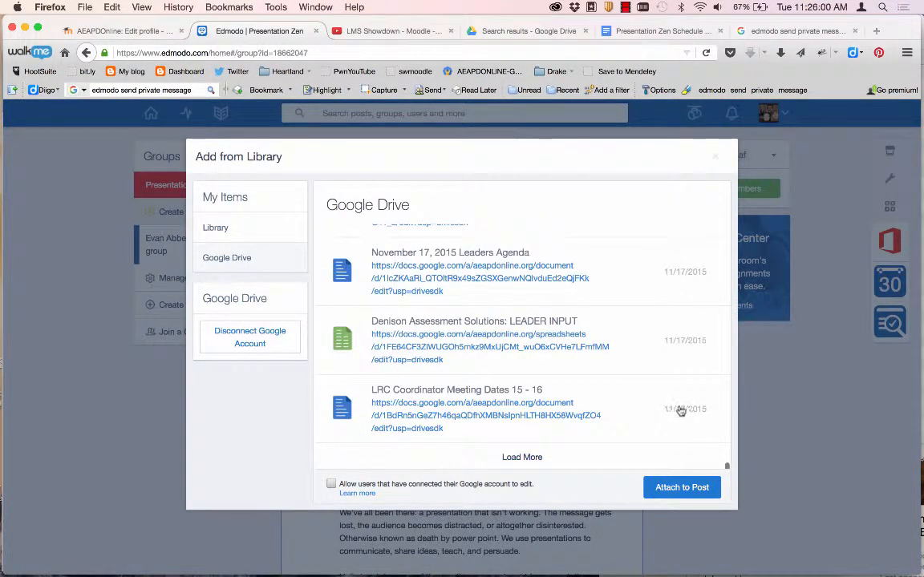
scroll(533, 386, "down", 20)
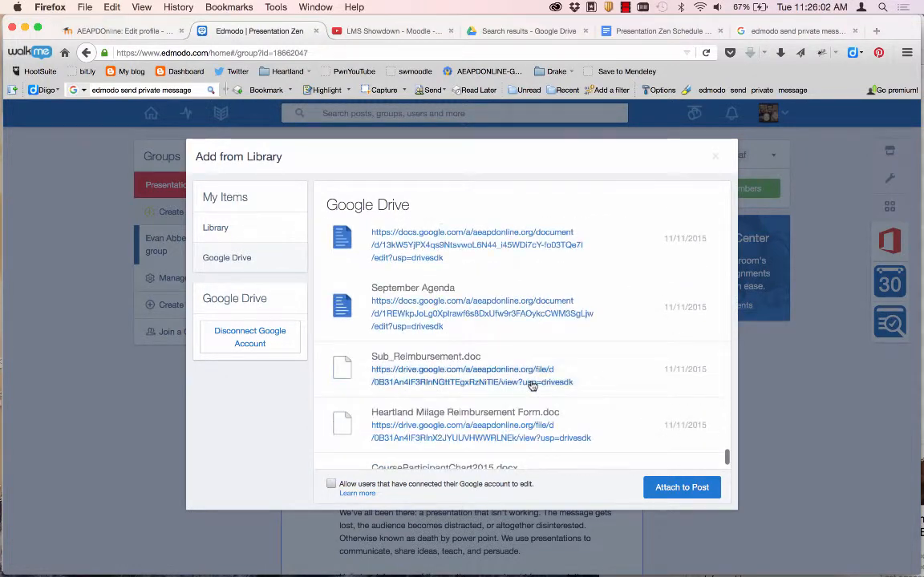
scroll(533, 387, "up", 10)
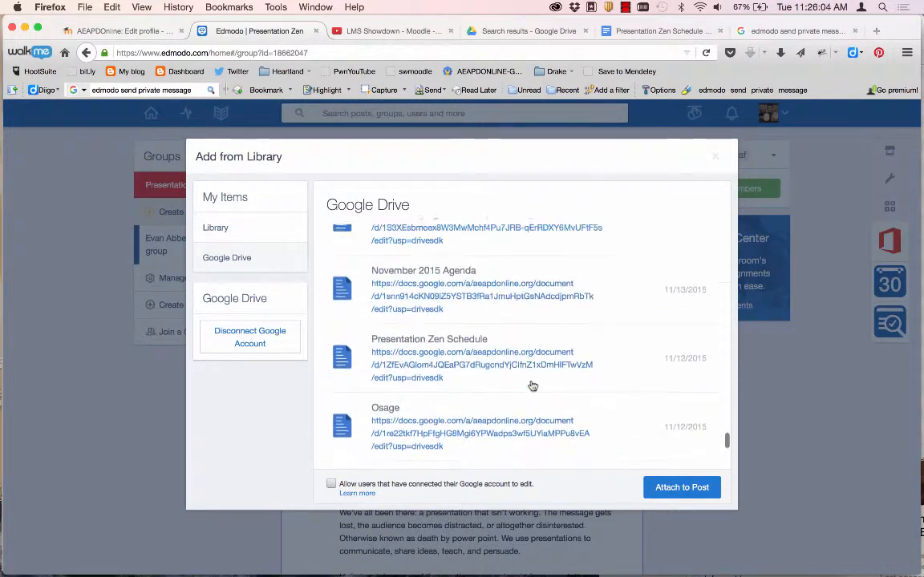
scroll(533, 387, "up", 4)
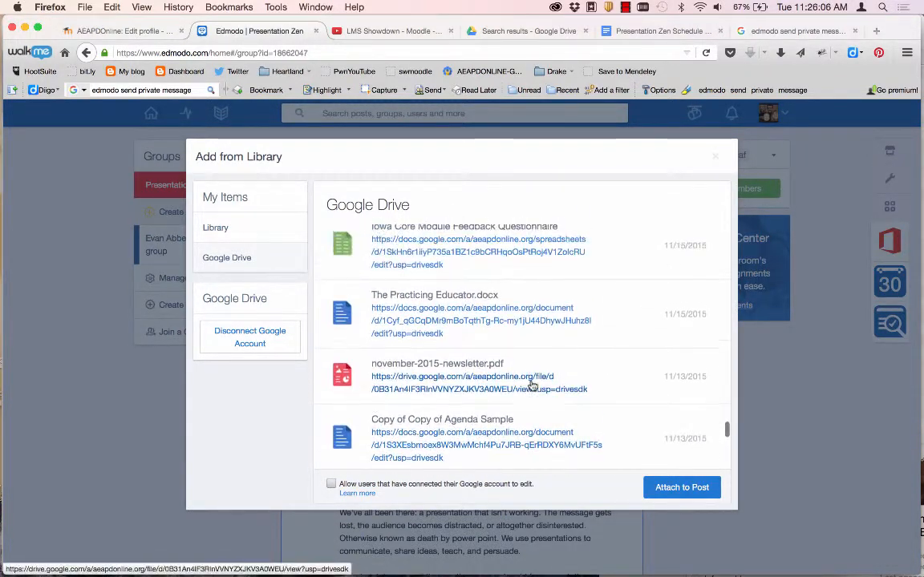
scroll(532, 386, "down", 4)
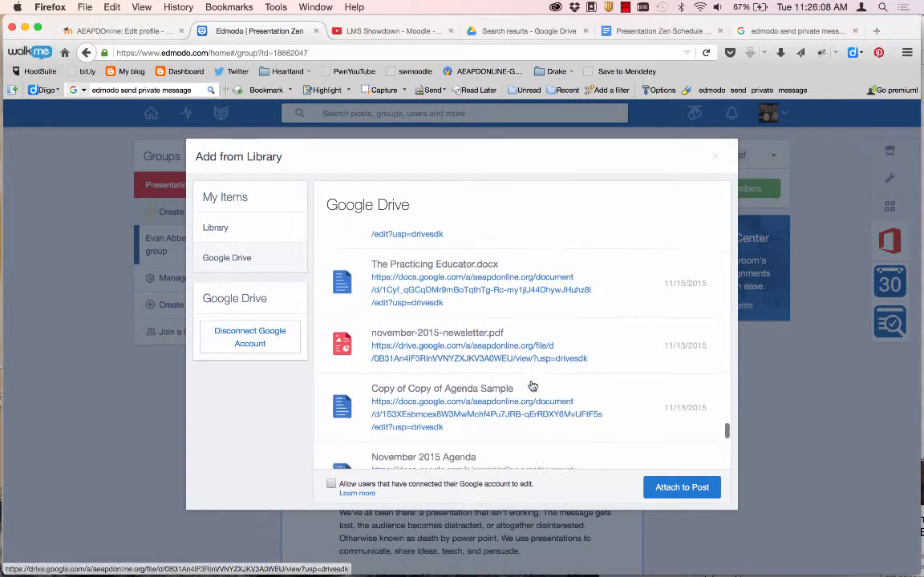
scroll(533, 387, "down", 2)
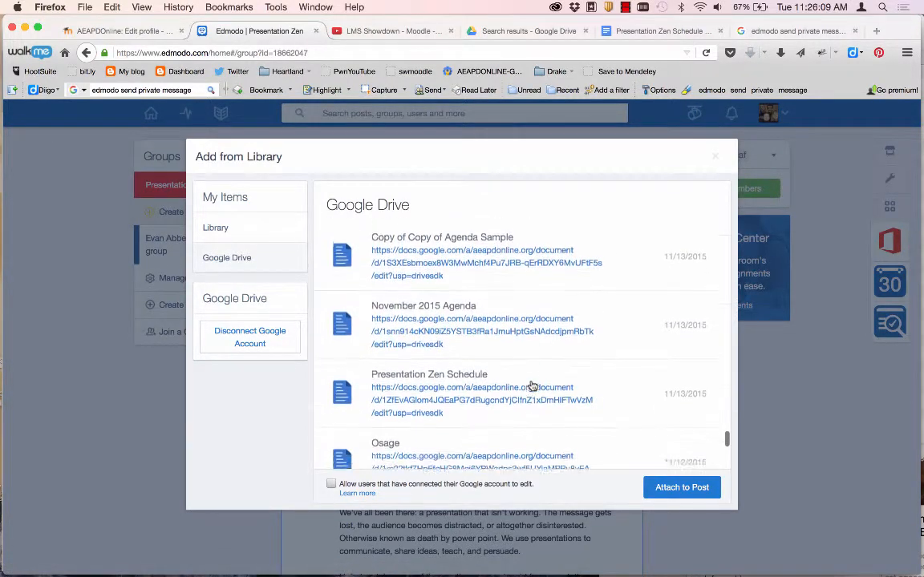
left_click(394, 375)
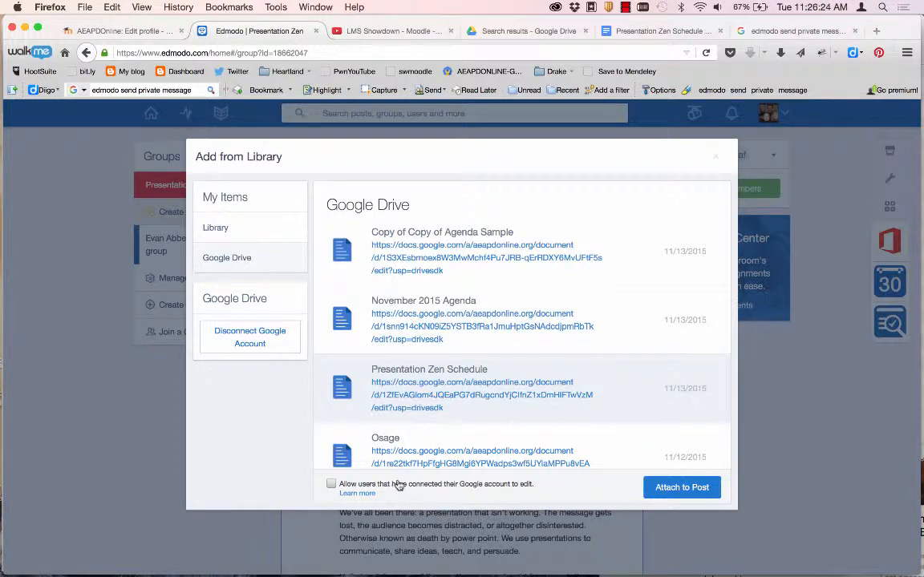
left_click(681, 489)
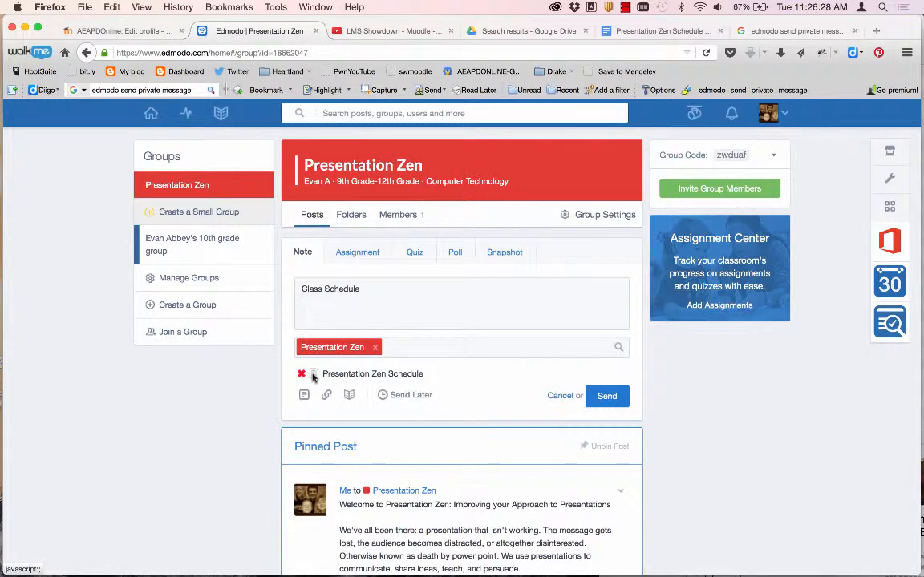
Step: Send the Class Schedule note to the group, find it under the group posts and open its Google Docs link
scroll(489, 389, "down", 2)
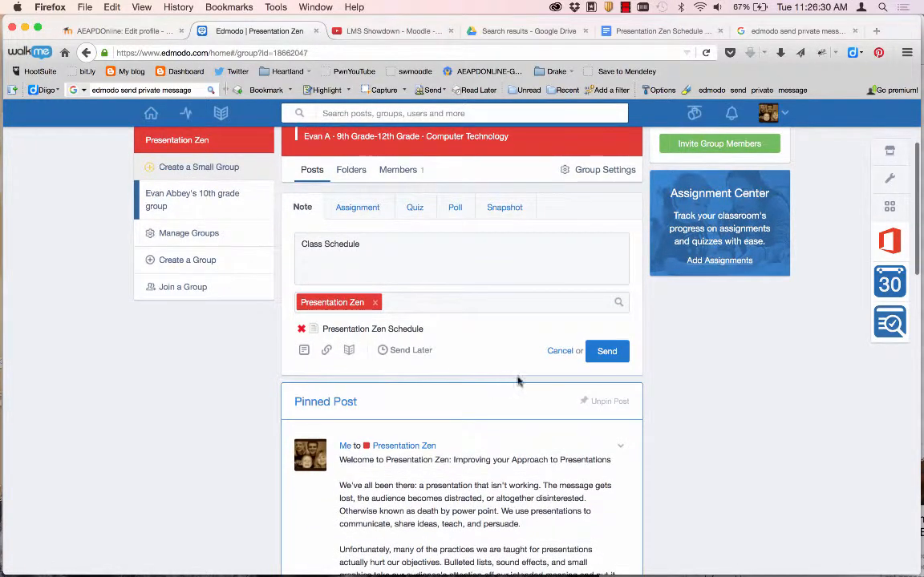
left_click(606, 353)
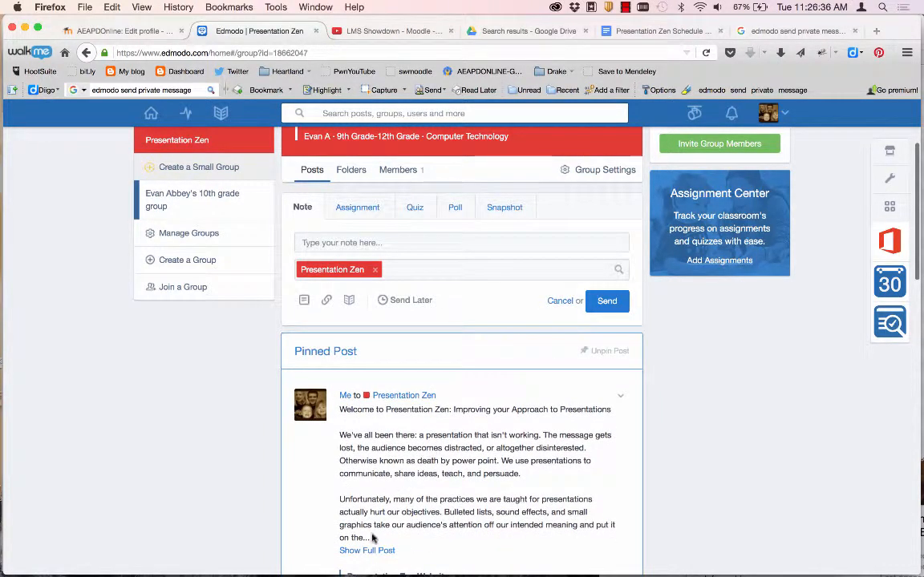
scroll(373, 539, "down", 10)
scroll(373, 539, "up", 5)
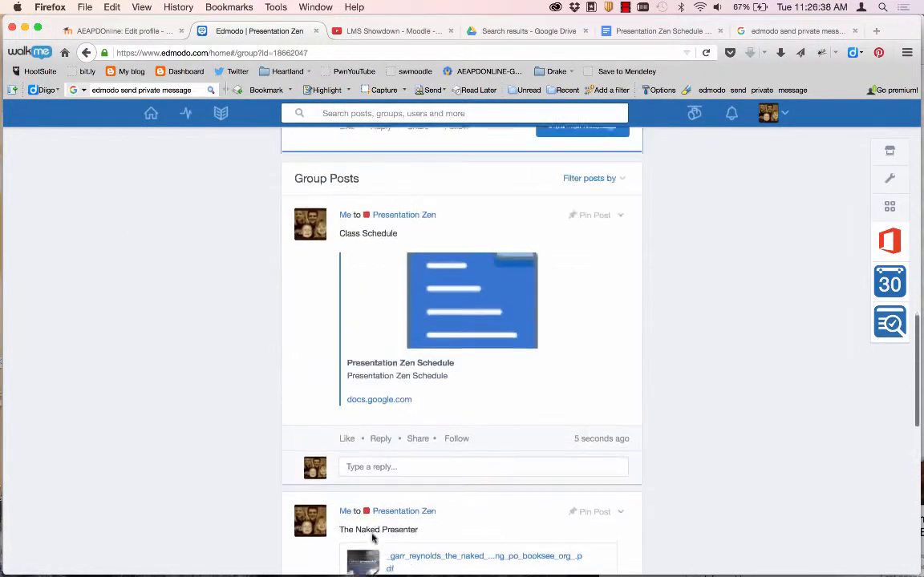
scroll(373, 539, "down", 3)
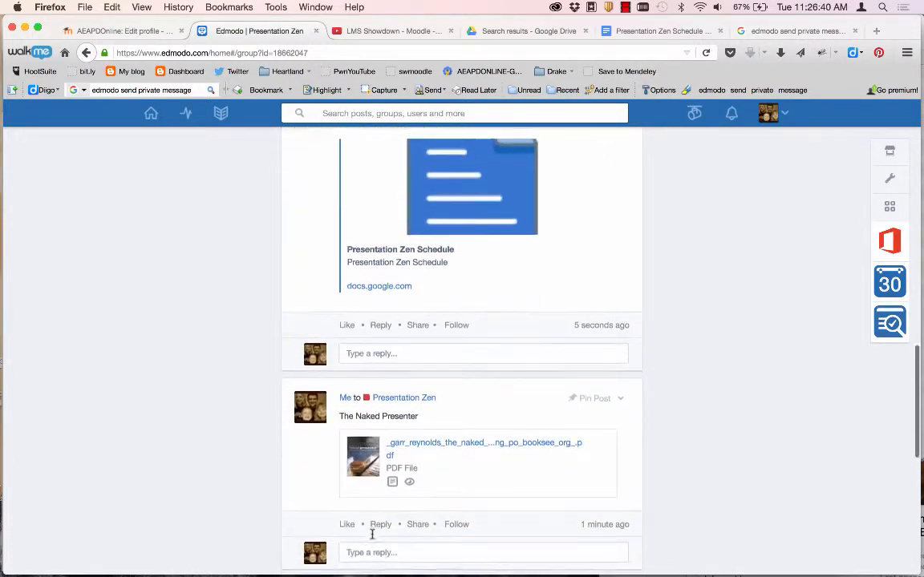
scroll(372, 535, "up", 3)
scroll(373, 536, "up", 2)
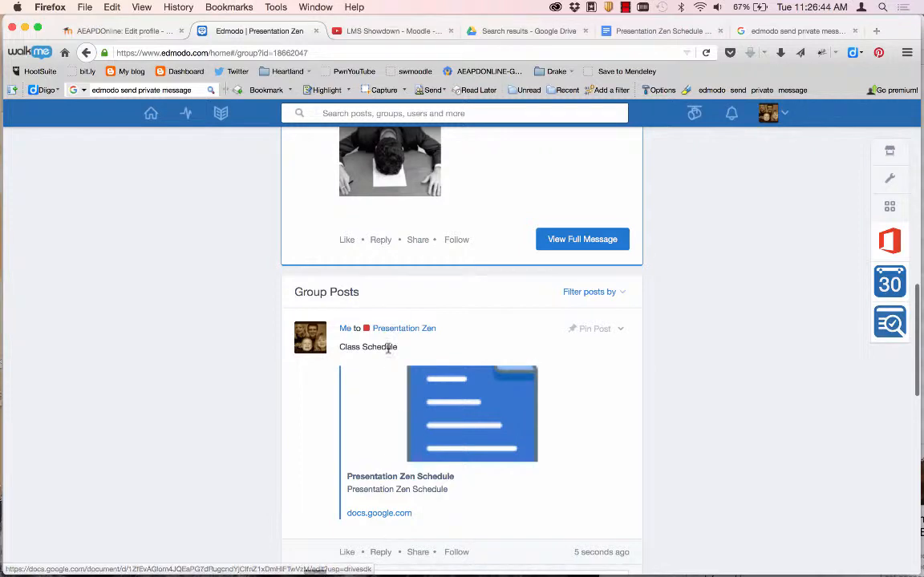
left_click(374, 515)
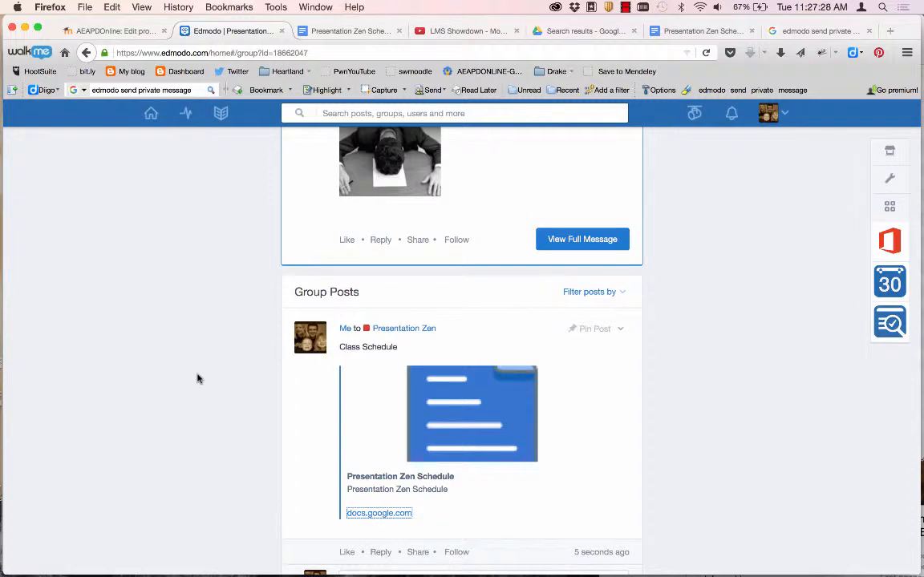
Step: Back in the Presentation Zen group, look through the pinned welcome post and the group posts below it
scroll(199, 379, "up", 10)
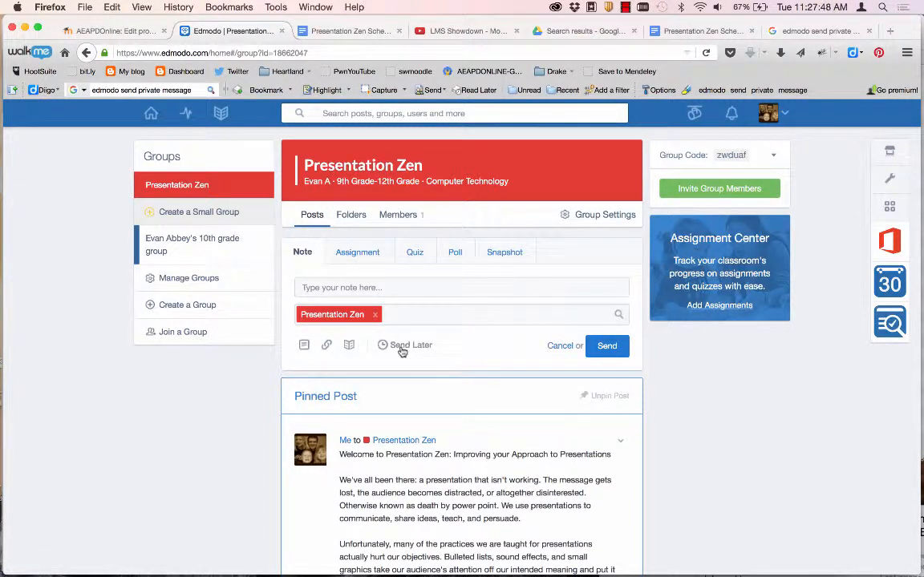
scroll(393, 395, "down", 8)
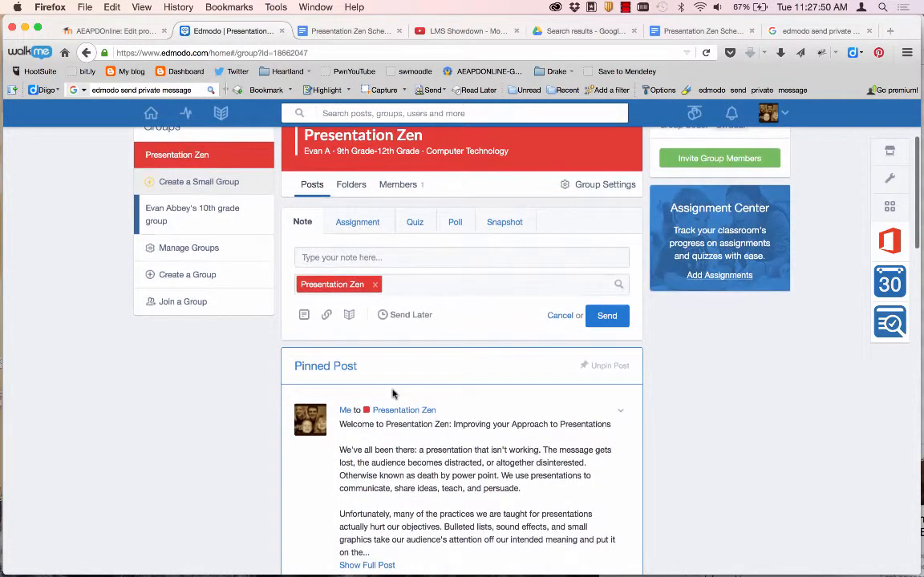
scroll(393, 395, "down", 3)
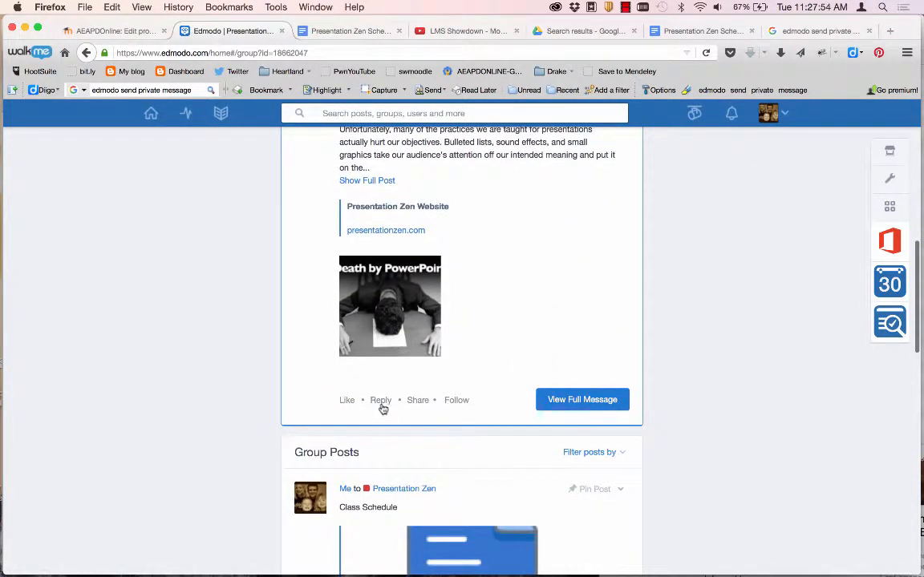
scroll(383, 422, "down", 9)
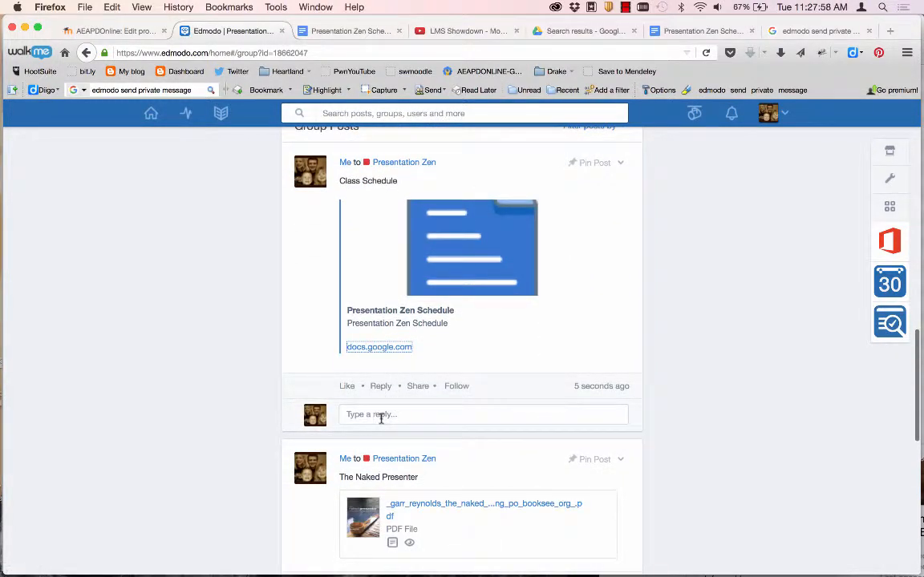
scroll(379, 420, "down", 6)
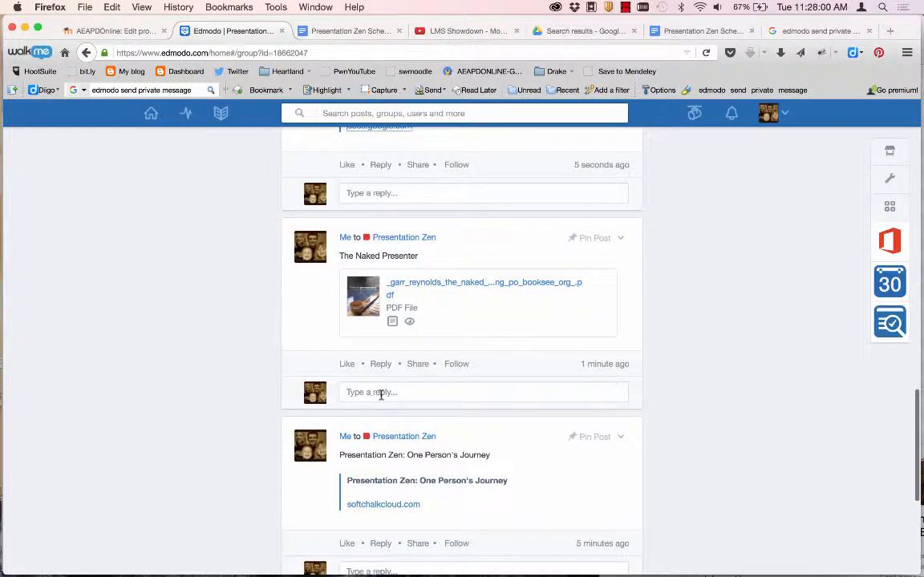
scroll(427, 362, "up", 20)
Step: Copy the whole "Forum: Becoming Mindful--Of What are You Guilty?" section from Showdown.docx in Word into a new Edmodo note for Presentation Zen
key("super+Tab")
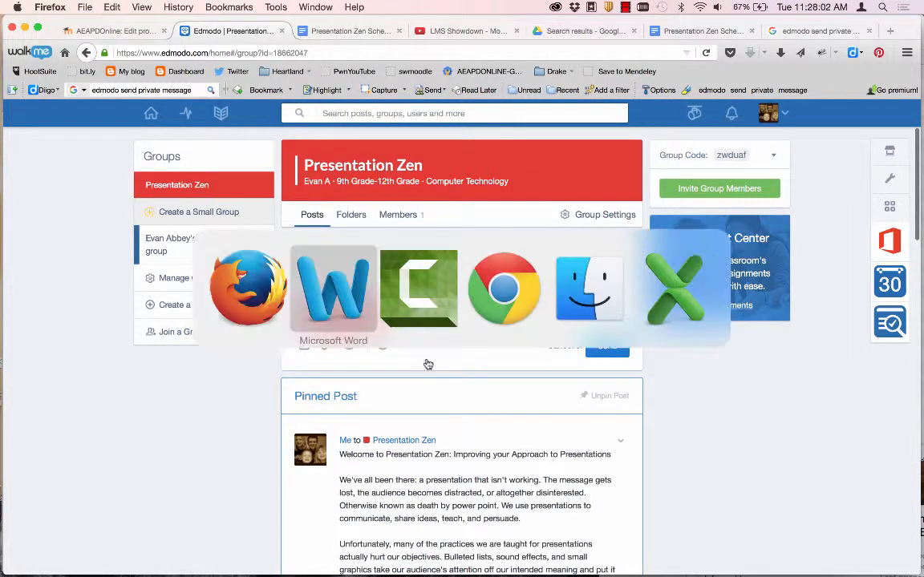
left_click(304, 281)
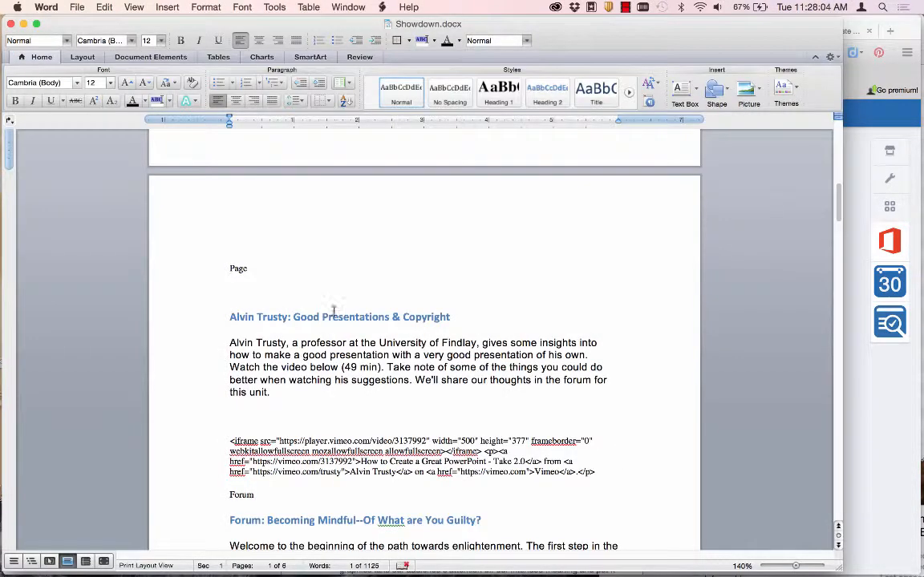
scroll(325, 329, "down", 10)
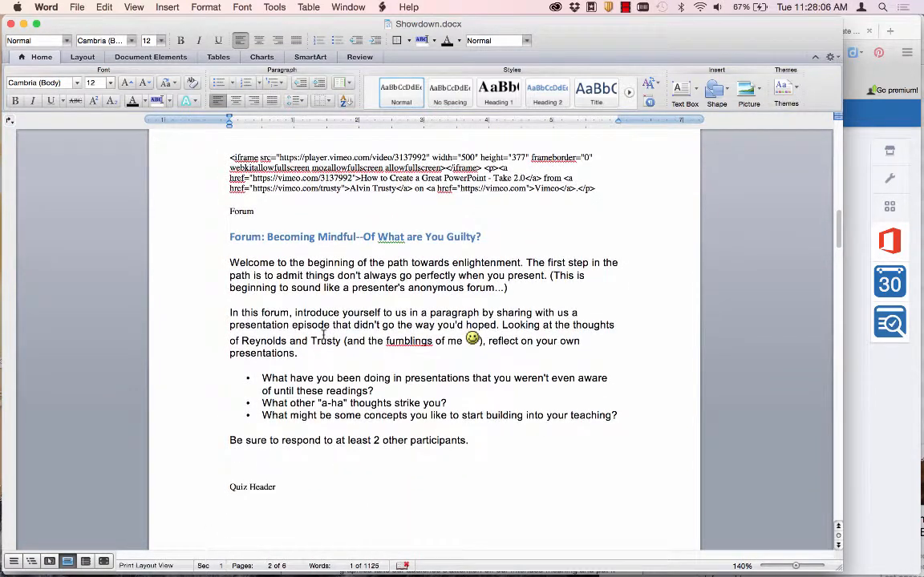
mouse_move(474, 439)
left_mouse_down()
mouse_move(293, 353)
mouse_move(200, 268)
mouse_move(191, 244)
mouse_move(206, 241)
mouse_move(202, 249)
mouse_move(433, 415)
mouse_move(441, 441)
mouse_move(469, 450)
left_mouse_up()
left_click(210, 259)
left_click(227, 234)
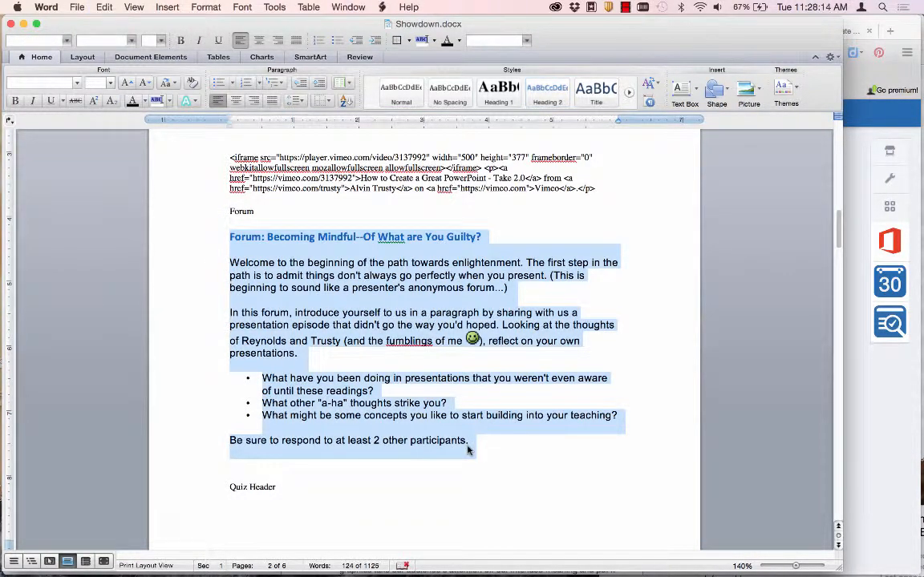
key("super+Tab")
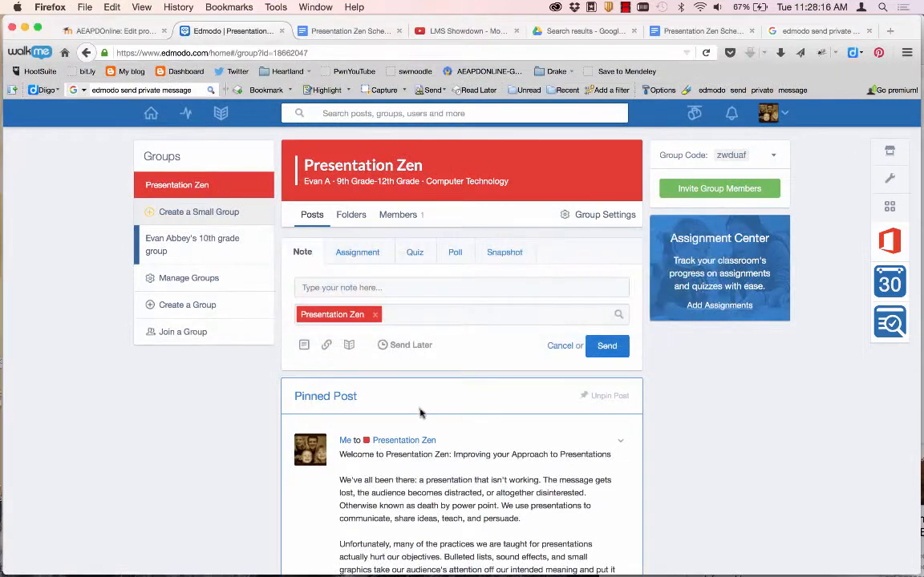
left_click(331, 287)
type("Forum: Becoming Mindful--Of What are You Guilty? Welcome to the beginning of the path towards enlightenment. The first step in the path is to admit things don't always go perfectly when you present. (This is beginning to sound like a presenter's anonymous forum...) In this forum, introduce yourself to us in a paragraph by sharing with us a presentation episode that didn't go the way you'd hoped. Looking at the thoughts of Reynolds and Trusty (and the fumblings of me ), reflect on your own presentations. •\tWhat have you been doing in presentations that you weren't even aware of until these readings? •\tWhat other \"a-ha\" thoughts strike you? •\tWhat might be some concepts you like to start building into your teaching? Be sure to respond to at least 2 other participants.")
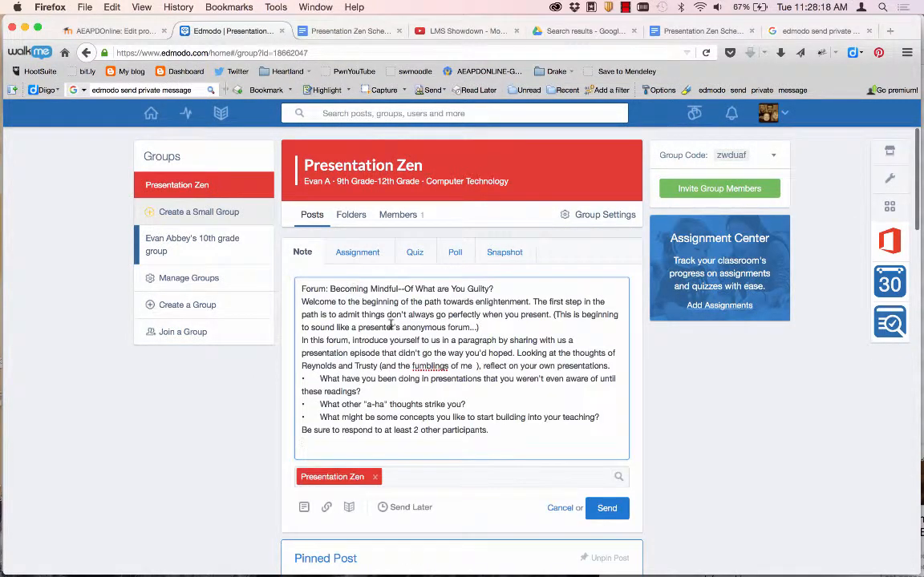
Step: Add blank lines after the forum note's title, welcome paragraph and instruction paragraph, and send the note to the Presentation Zen group
left_click(484, 327)
key("Return")
left_click(489, 290)
key("Return")
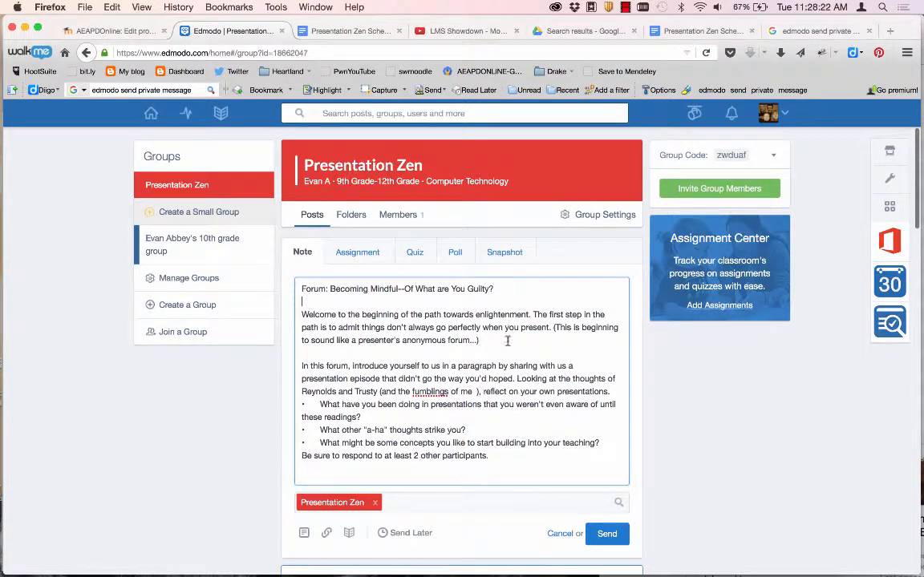
left_click(614, 392)
key("Return")
scroll(525, 410, "down", 2)
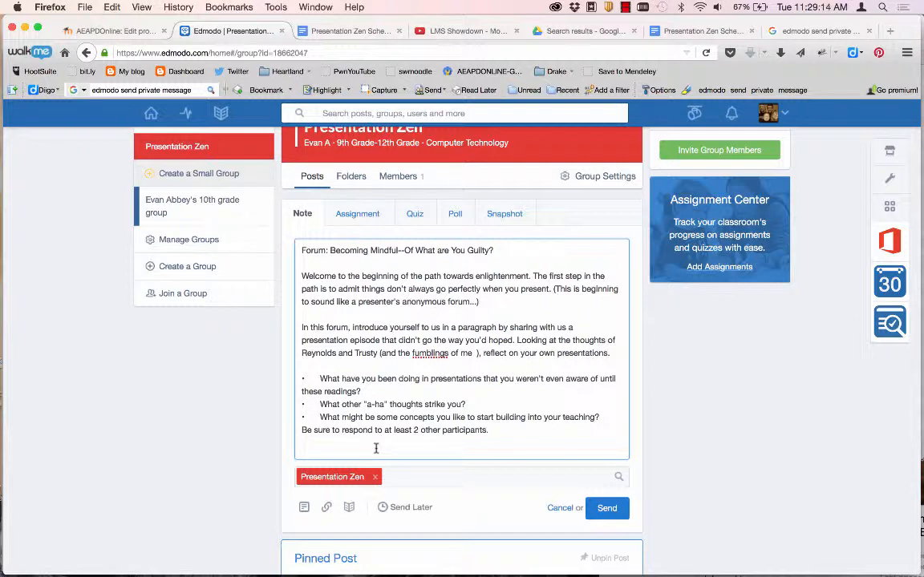
left_click(605, 509)
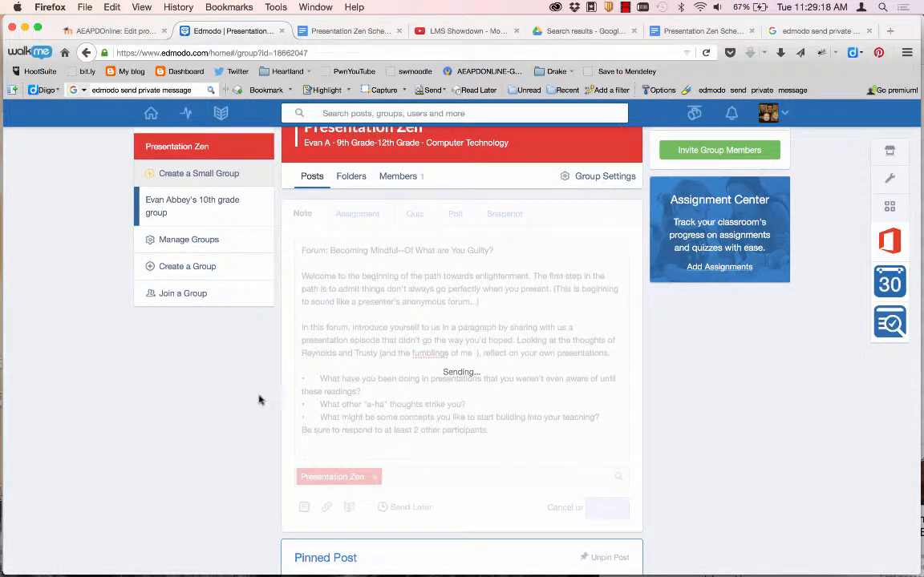
Step: Reply "This is reply!" to the forum post under the group posts and open the new reply's options
scroll(253, 413, "down", 10)
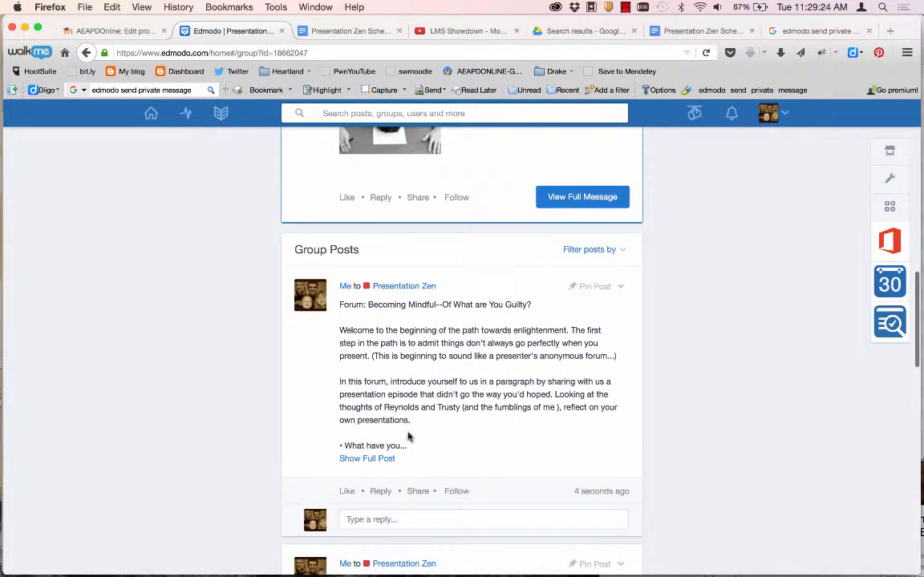
left_click(369, 520)
type("Thi")
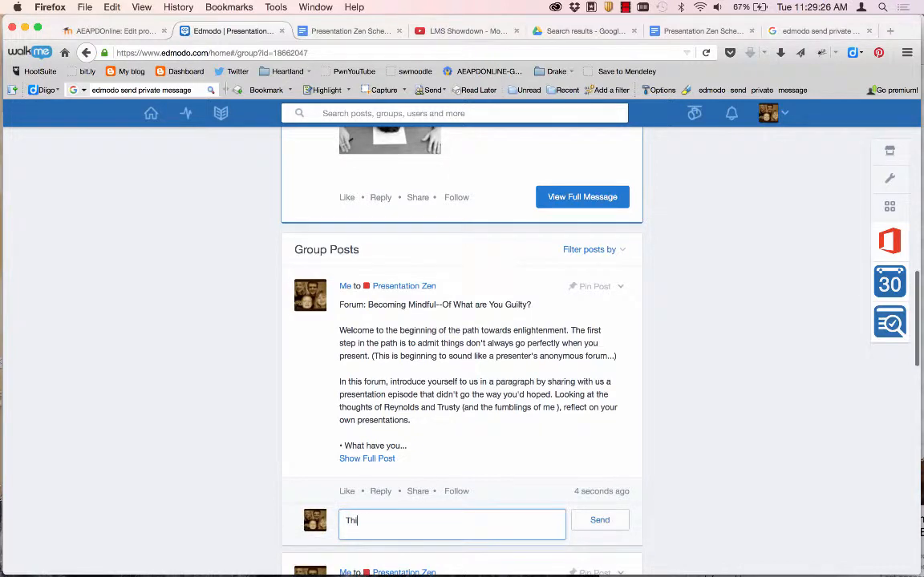
type("s is reply!")
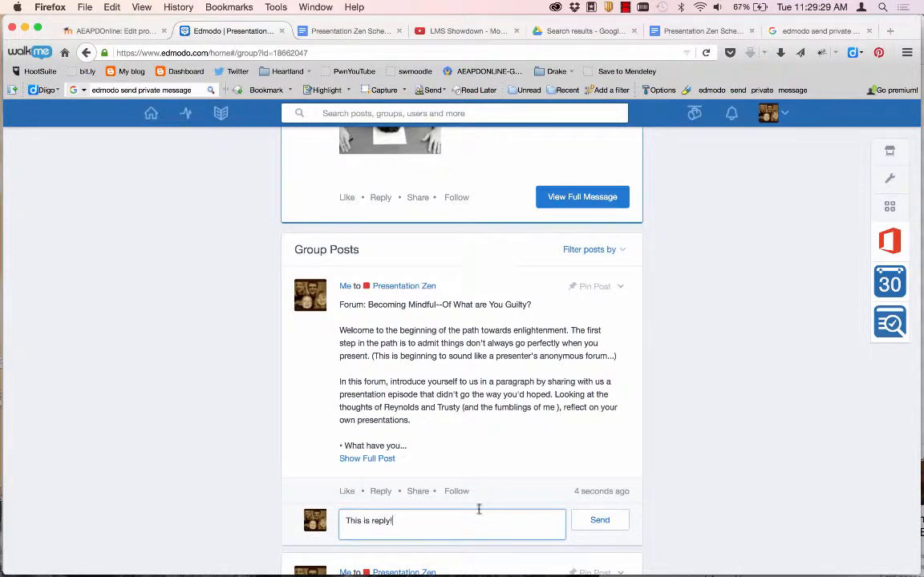
left_click(592, 523)
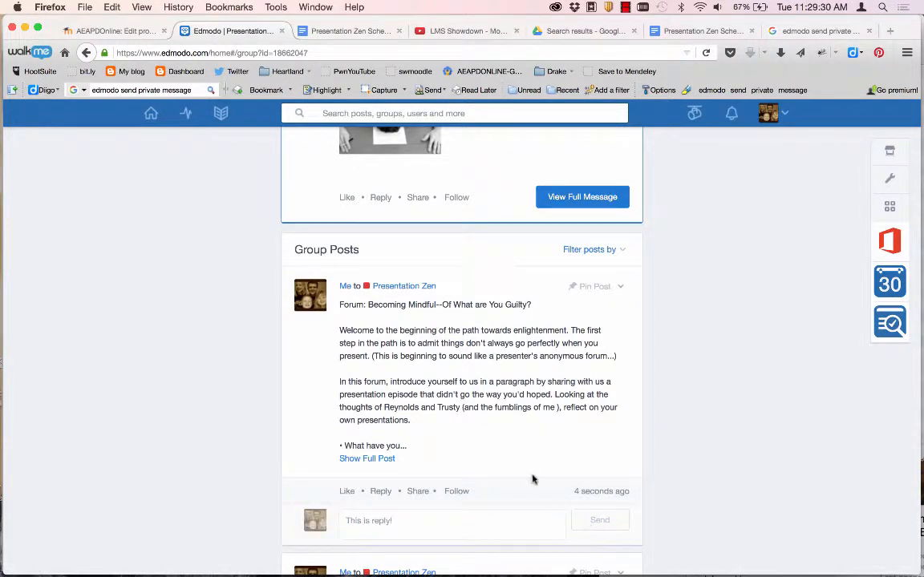
scroll(531, 479, "down", 3)
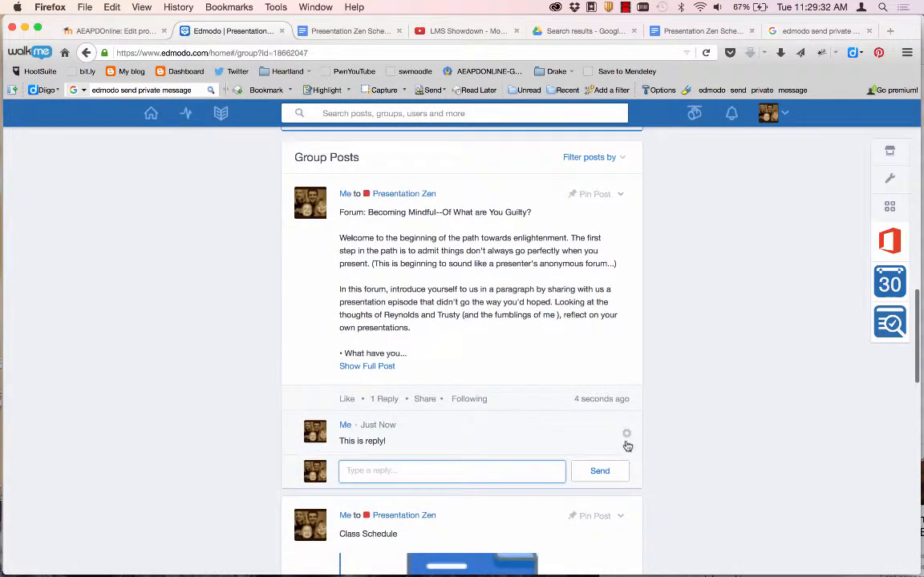
left_click(627, 437)
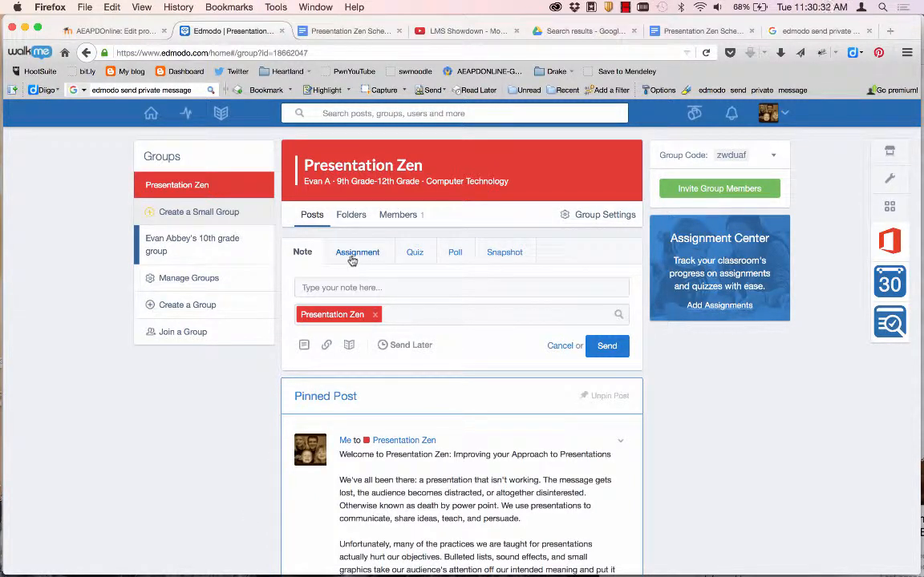
Step: Start a new assignment for the Presentation Zen group and switch to the assignment text of Showdown.docx in Word
left_click(359, 258)
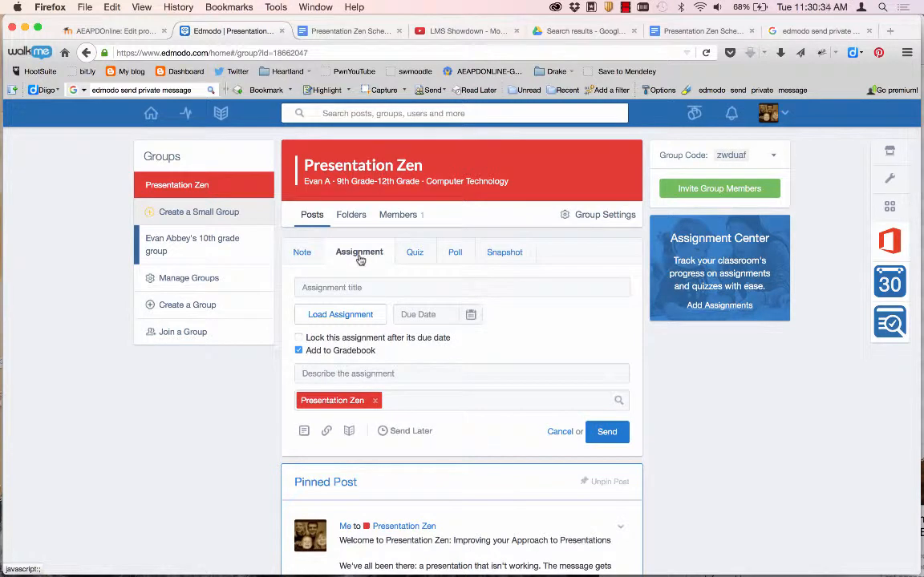
key("super+Tab")
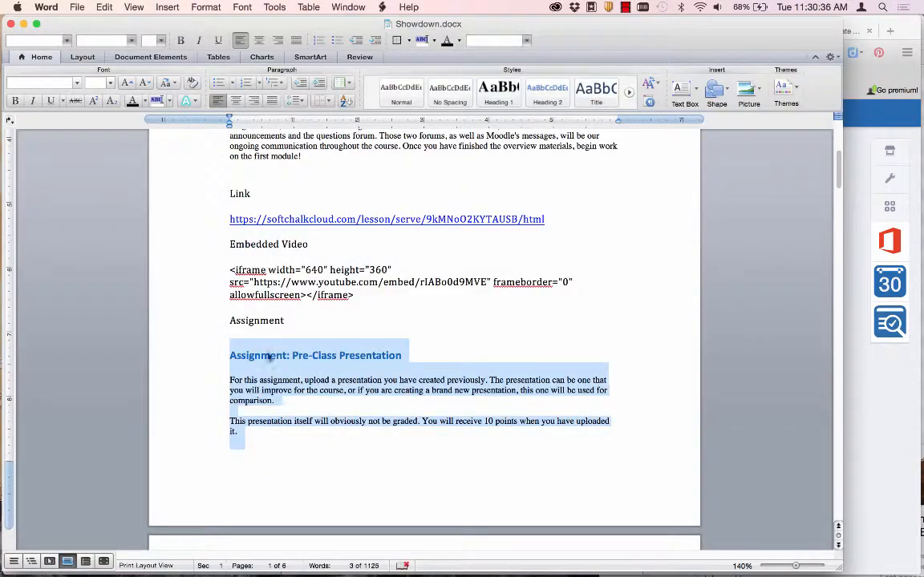
key("super+c")
key("super+Tab")
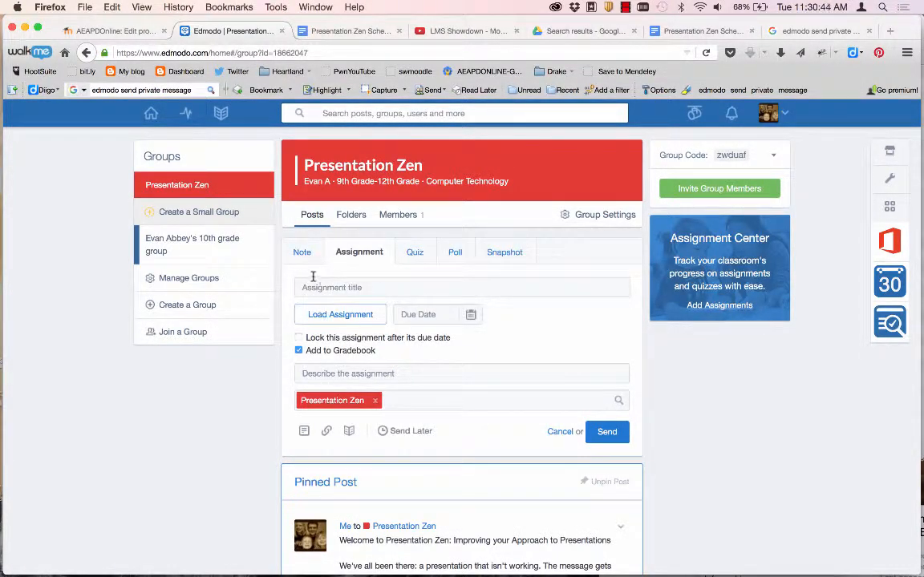
key("super+Tab")
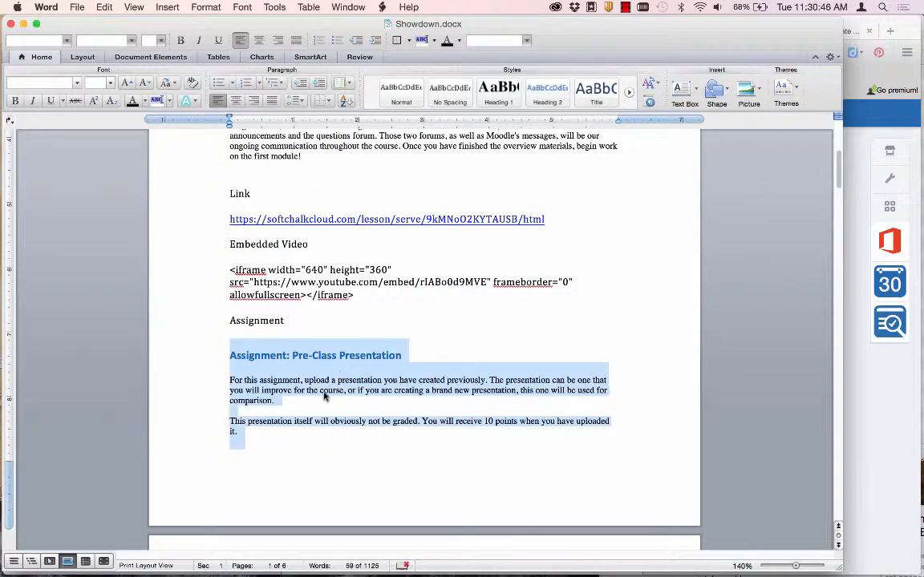
Step: Copy the heading "Assignment: Pre-Class Presentation" from Showdown.docx in Word into the assignment title in Edmodo
left_click(273, 400)
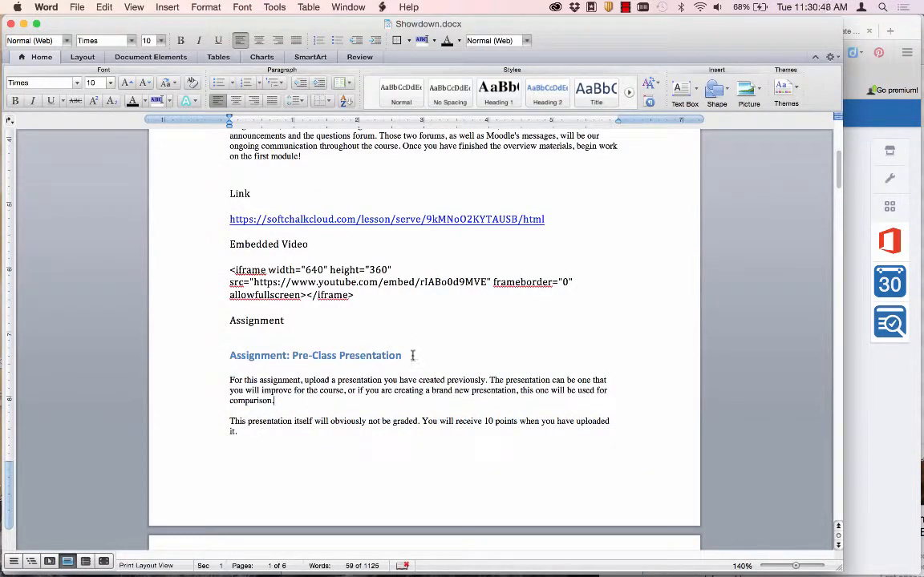
left_click_drag(411, 356, 232, 356)
key("super+c")
key("super+Tab")
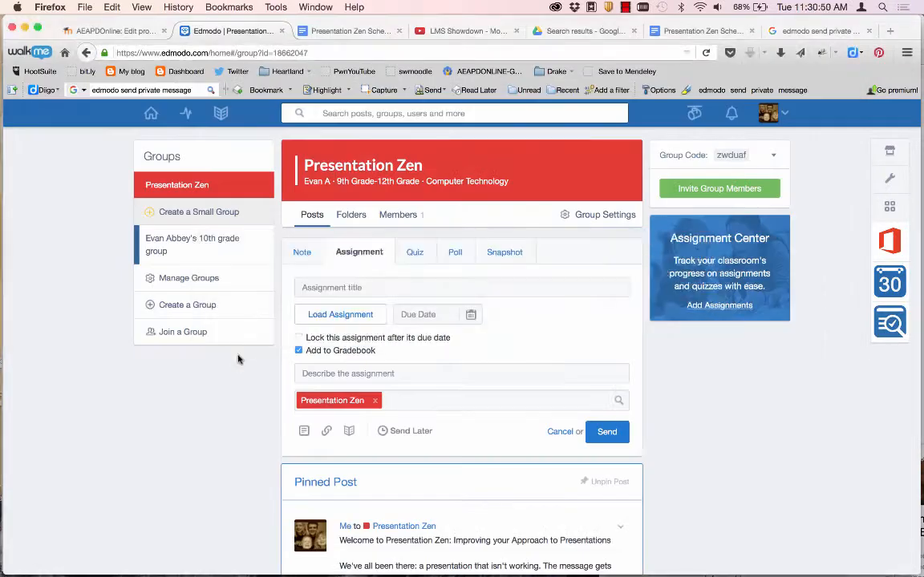
left_click(325, 288)
key("super+v")
Step: Copy the two paragraphs below the Pre-Class Presentation heading from Word into the assignment's description in Edmodo
key("super+Tab")
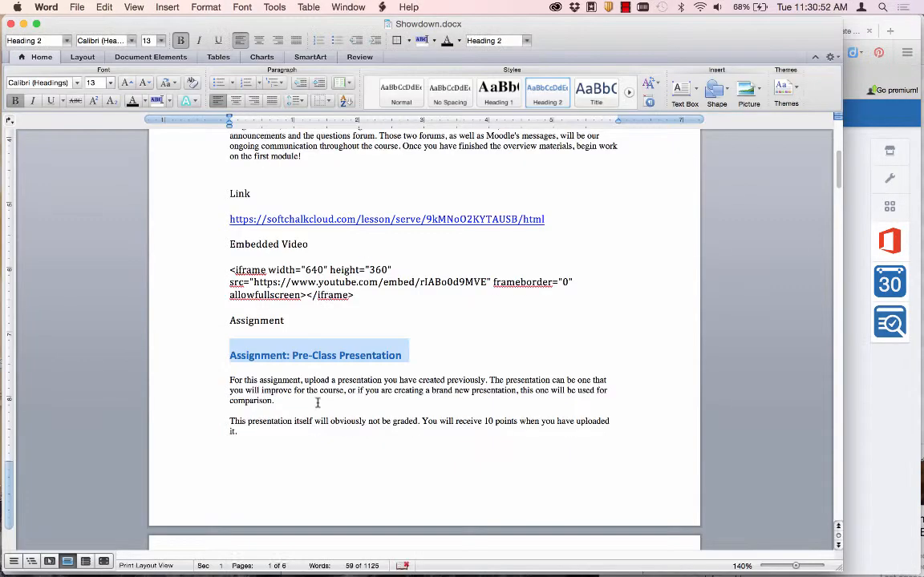
left_click_drag(241, 441, 225, 384)
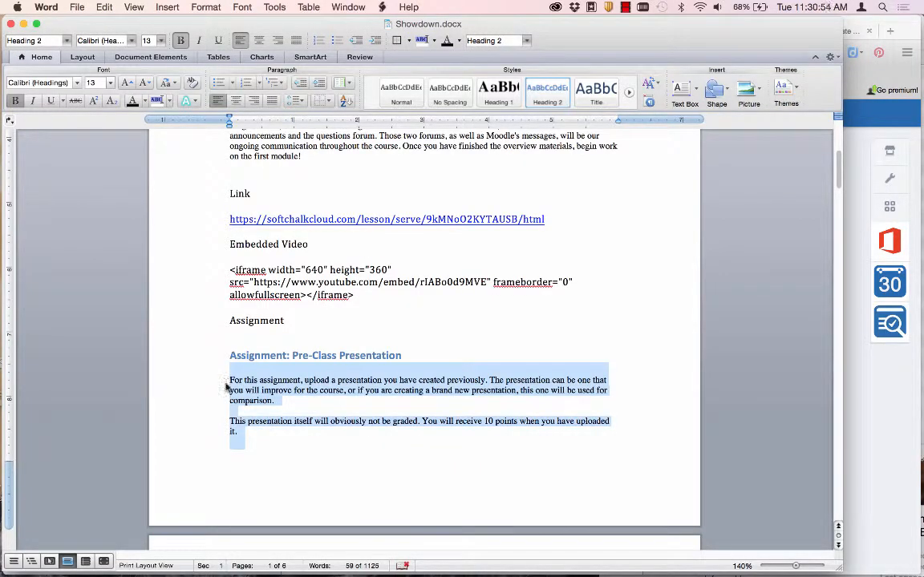
key("super+c")
key("super+Tab")
left_click(317, 373)
key("super+v")
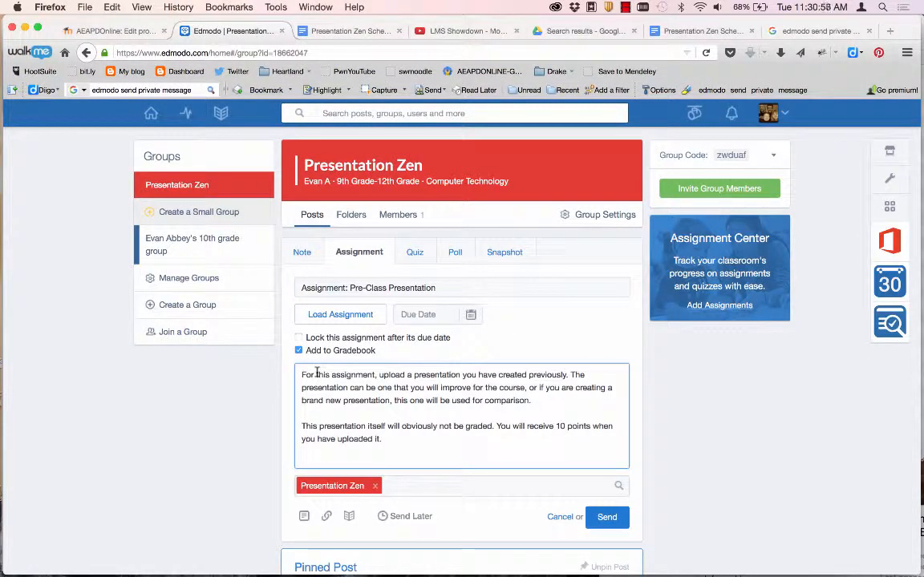
Step: Attach stock-footage-zen-stones-on-a-coast.jpg from the Desktop to the assignment and view the assignments available to load without choosing one
left_click(304, 517)
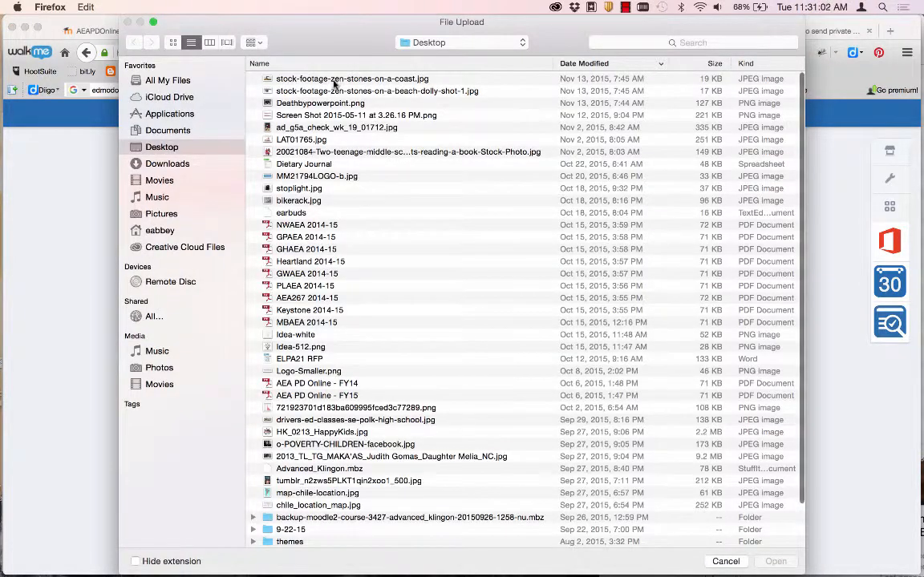
double_click(336, 78)
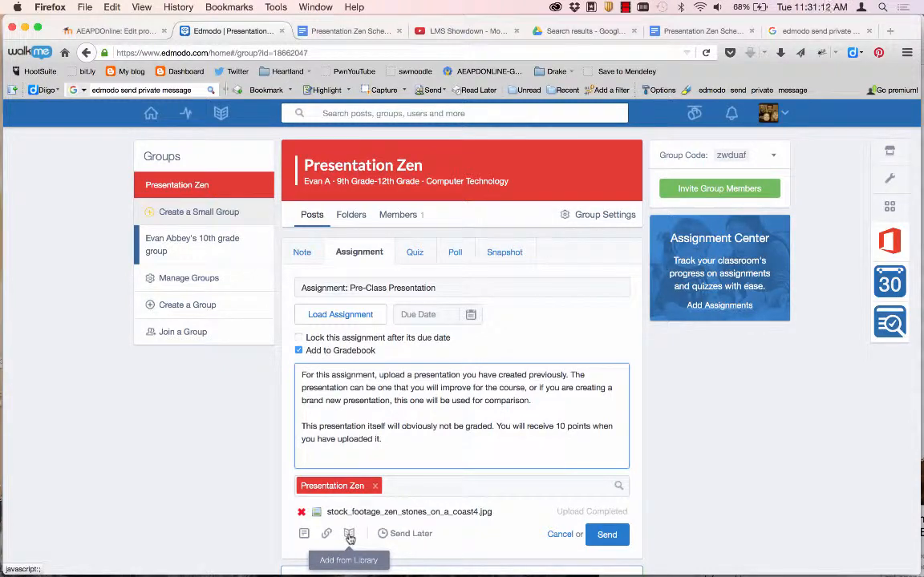
left_click(338, 315)
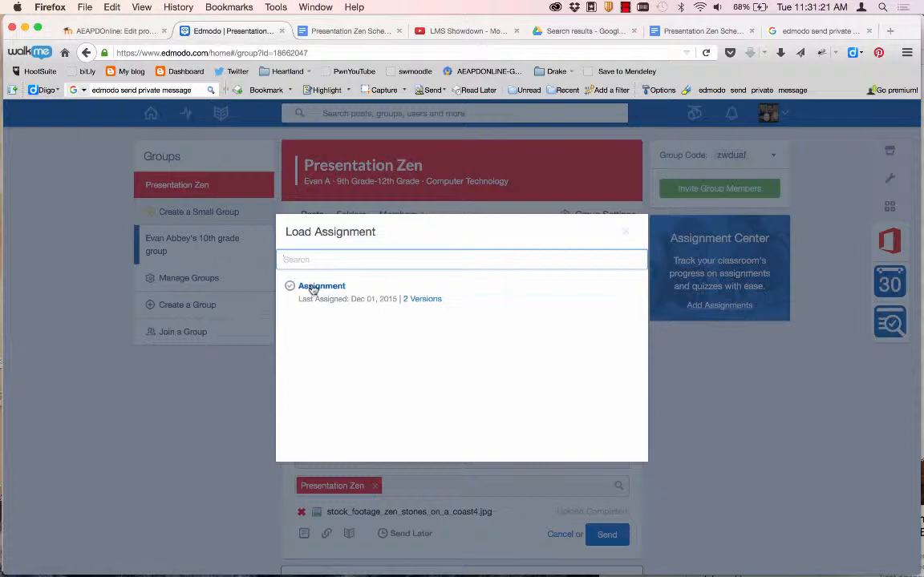
left_click(626, 231)
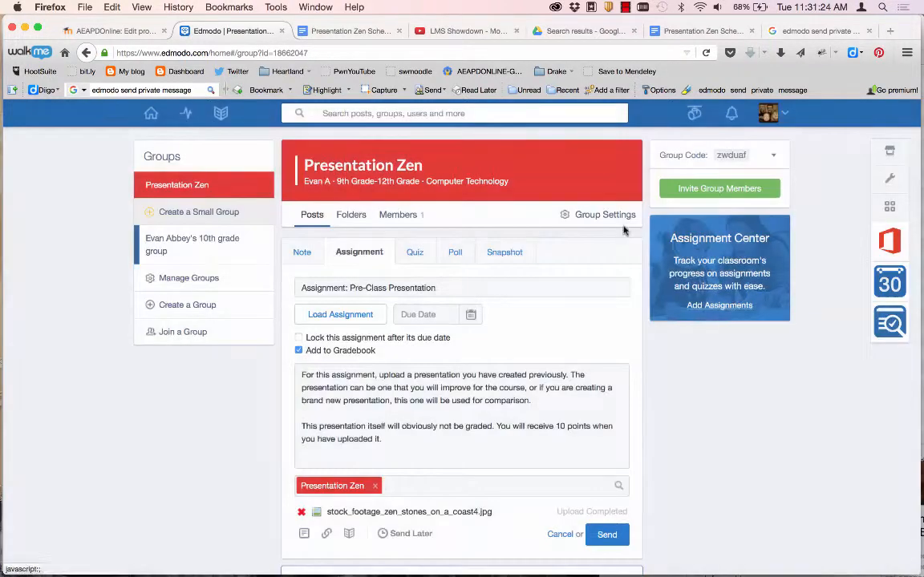
Step: Set the assignment's due date to 12/04/2015 and send it to the Presentation Zen group
left_click(429, 313)
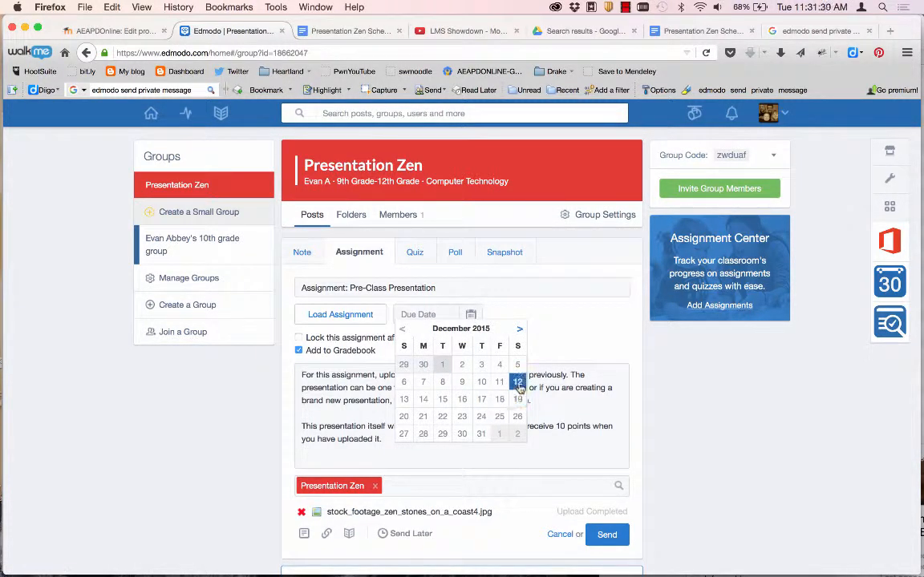
left_click(498, 364)
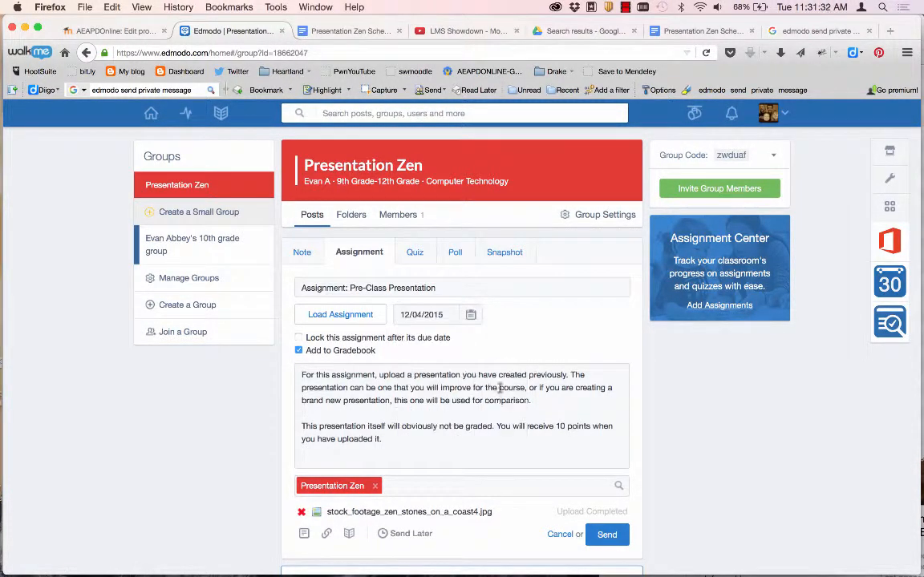
left_click(606, 538)
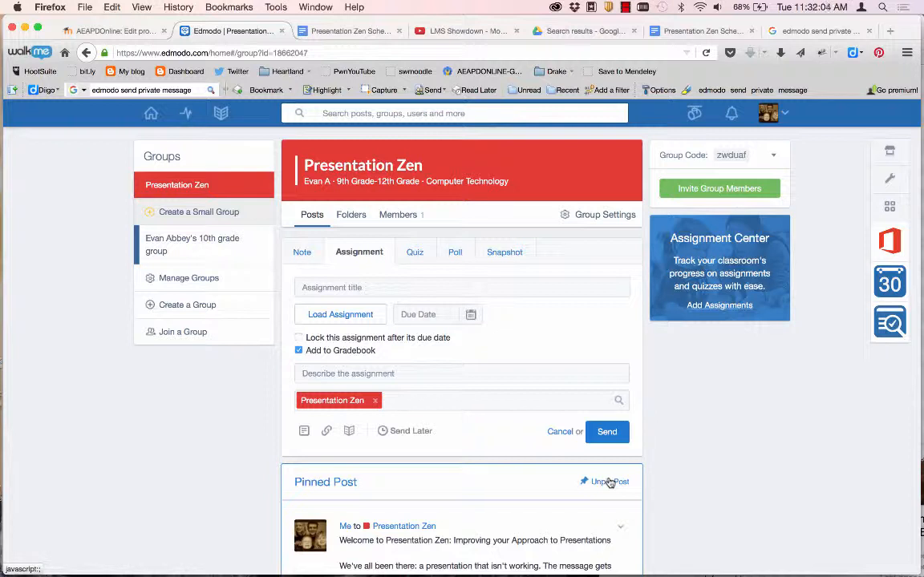
Step: Find the Pre-Class Presentation assignment in the group posts, open its turned-in page and view all submissions
scroll(609, 482, "down", 15)
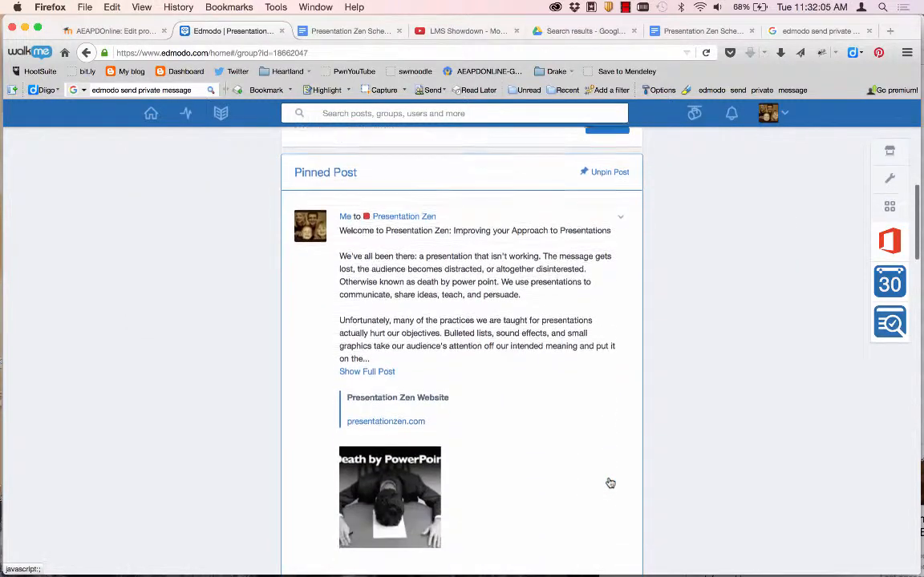
scroll(610, 482, "down", 2)
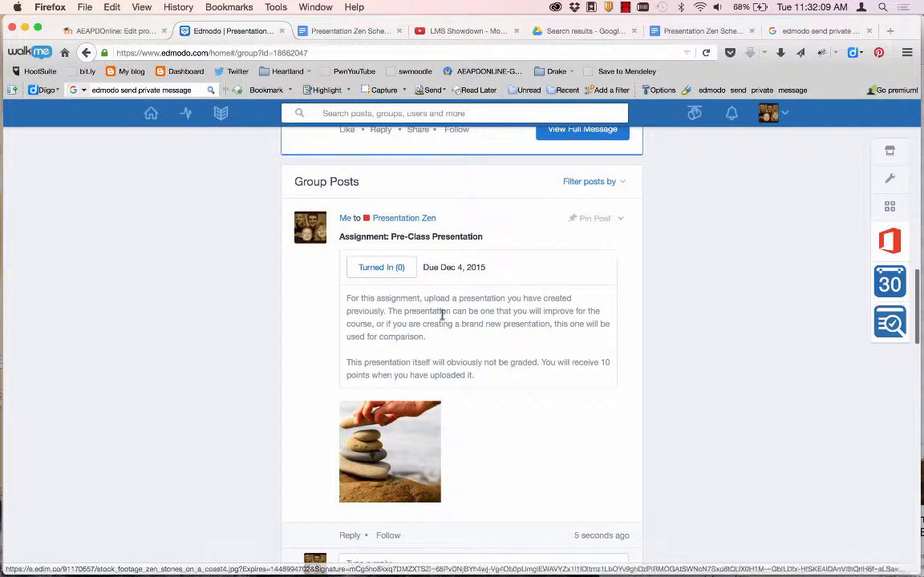
left_click(376, 270)
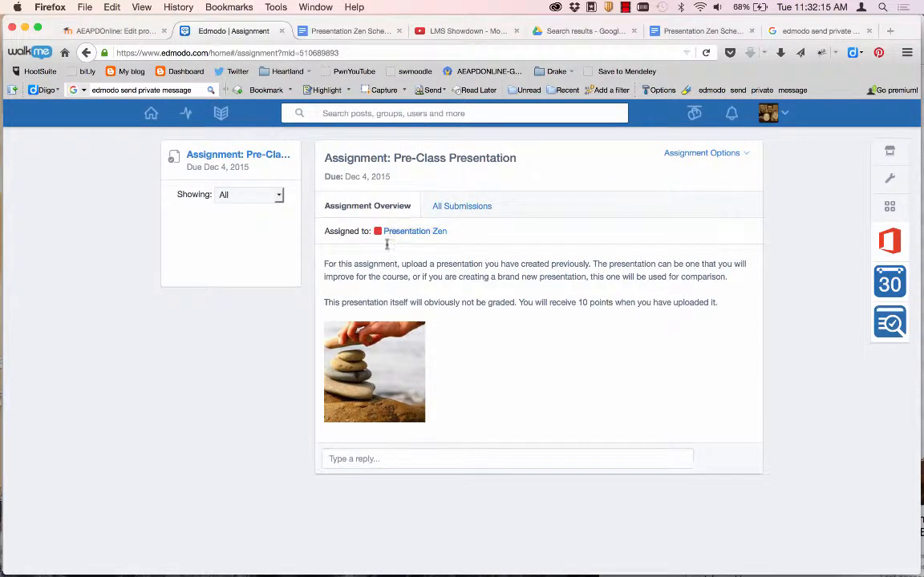
left_click(445, 210)
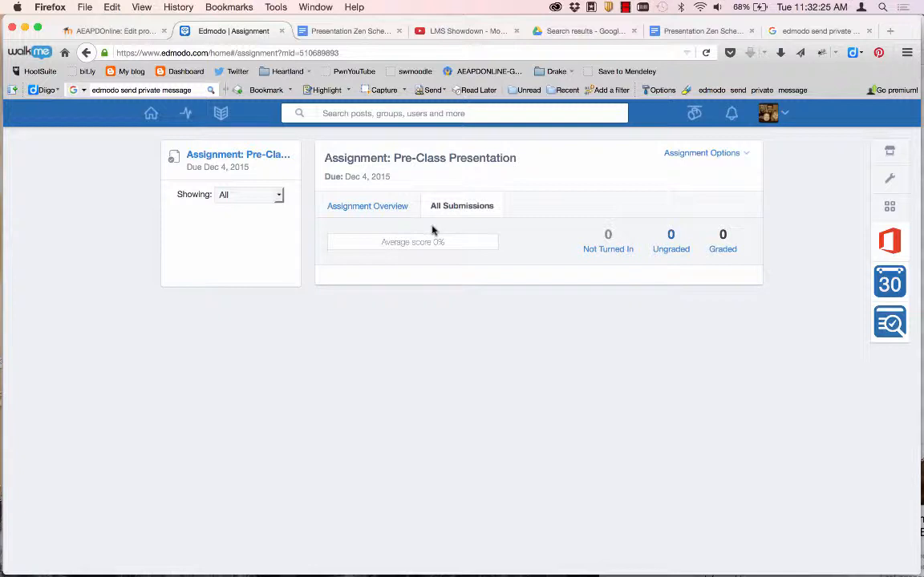
Step: Return to the Presentation Zen group and create a new quiz with a multiple choice question as its first question
left_click(173, 159)
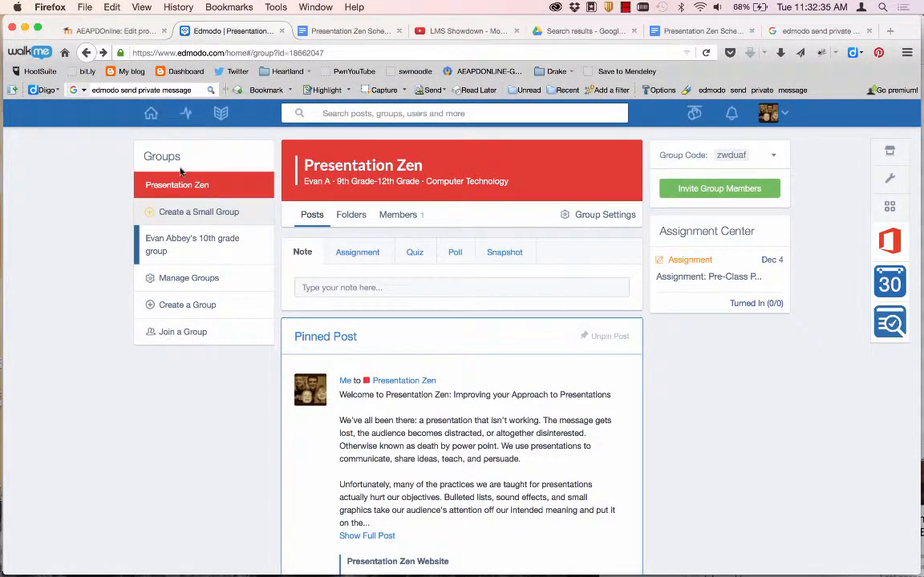
left_click(415, 254)
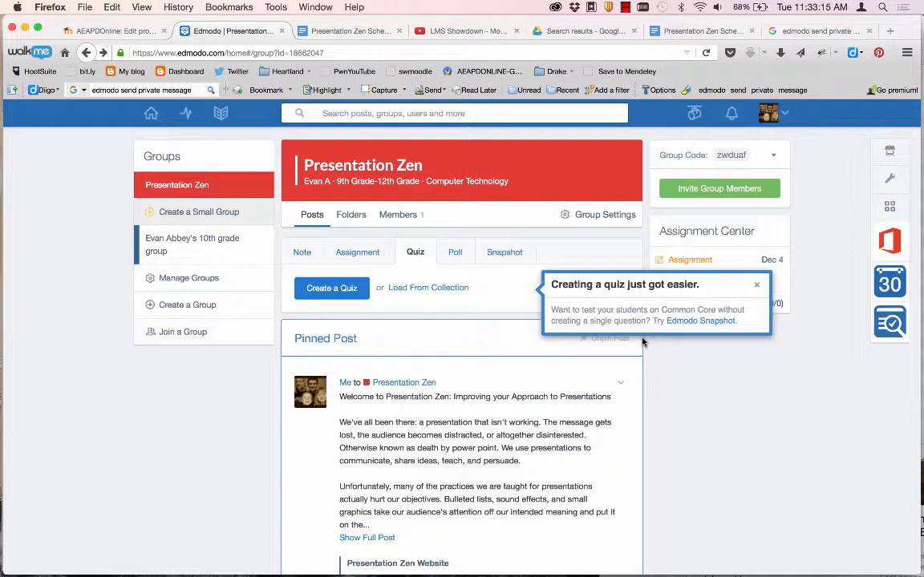
left_click(343, 290)
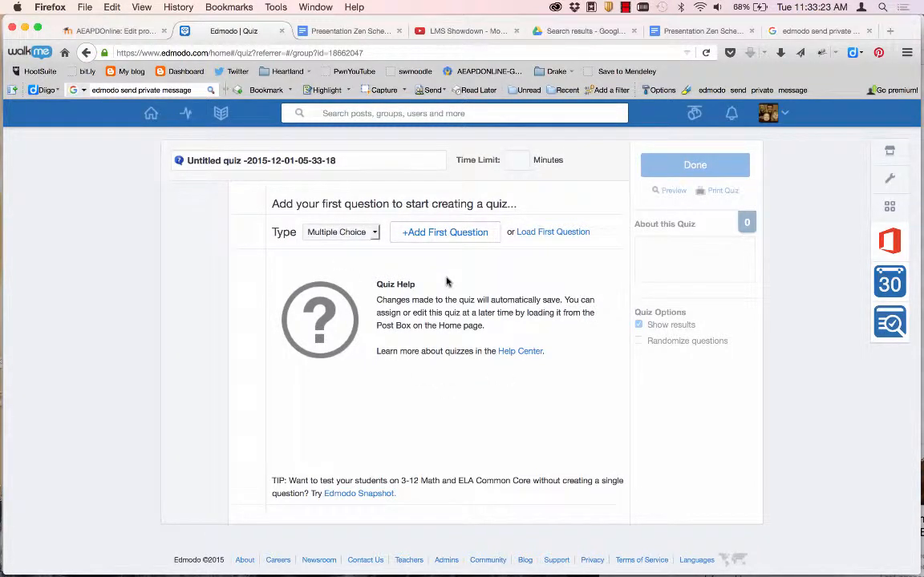
left_click(431, 238)
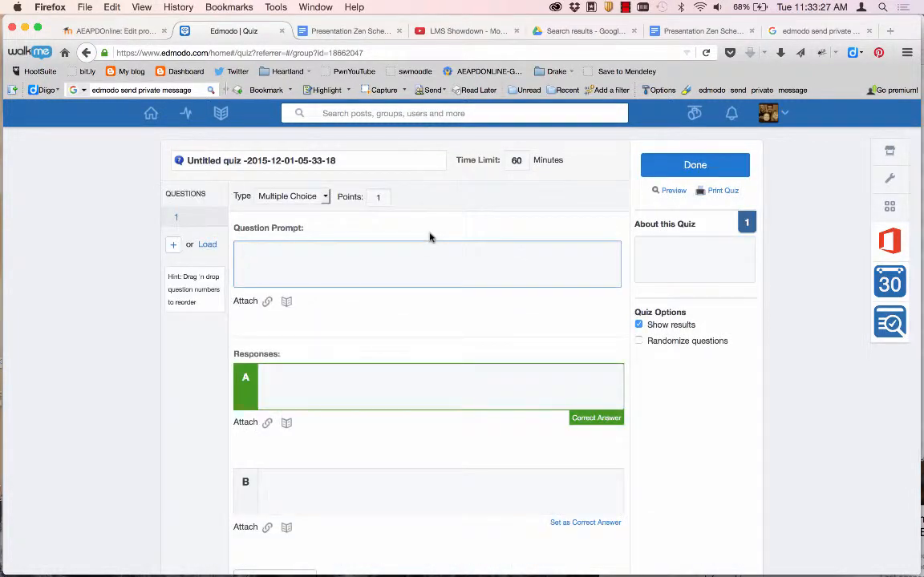
Step: Switch to Showdown.docx in Word and find the introduction text under the "Basics of this Course" Quiz heading
key("super+Tab")
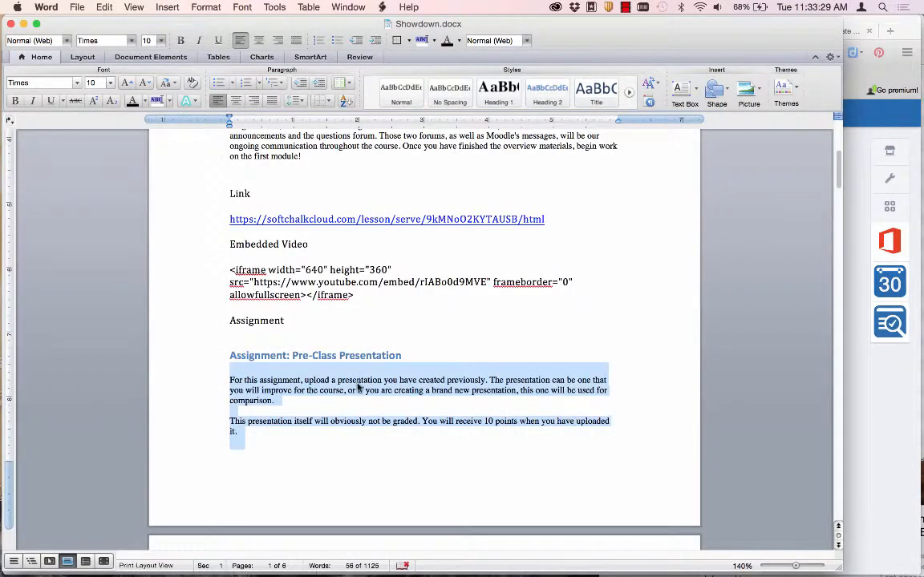
scroll(358, 387, "down", 5)
scroll(359, 387, "down", 15)
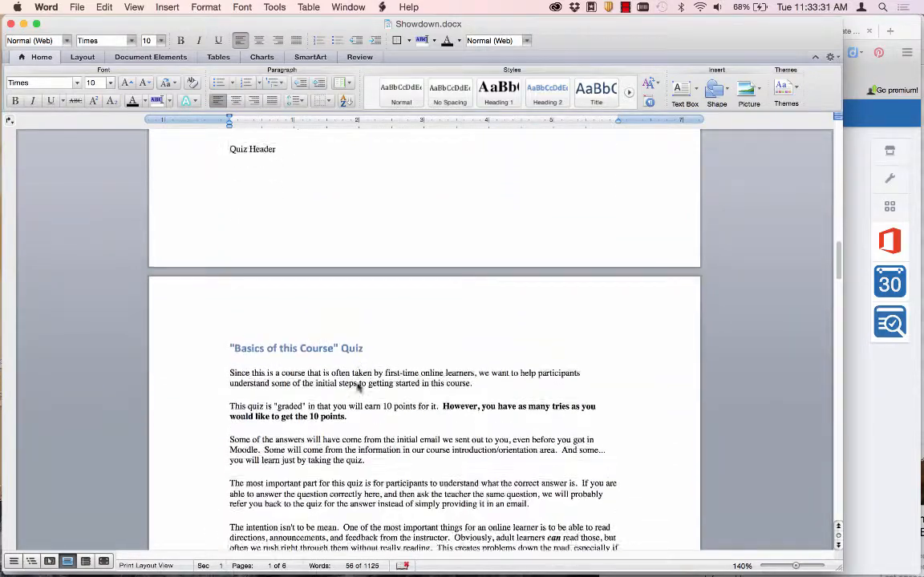
scroll(359, 388, "down", 2)
scroll(359, 387, "up", 2)
scroll(358, 388, "down", 1)
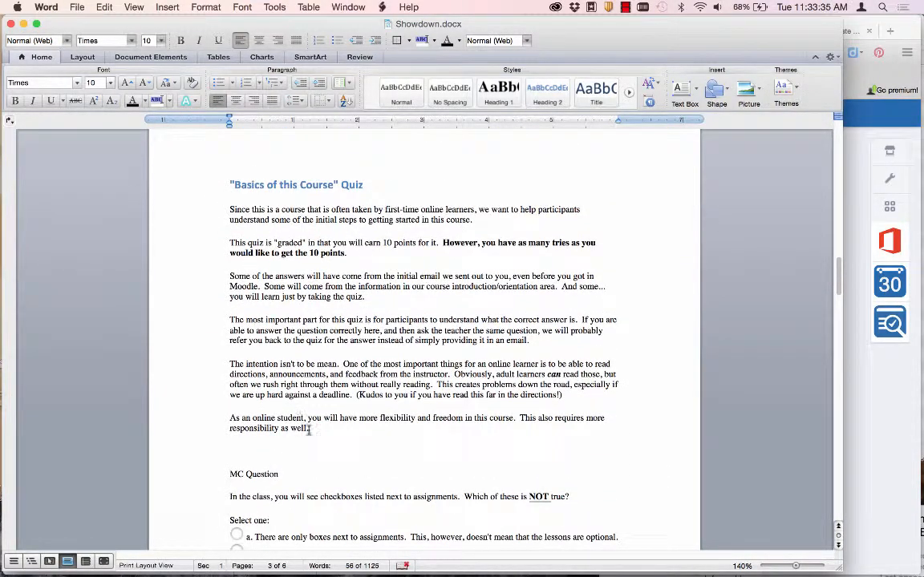
Step: Copy the multiple-choice question about checkboxes next to assignments from Showdown.docx in Word into the first Edmodo question prompt
scroll(257, 314, "down", 2)
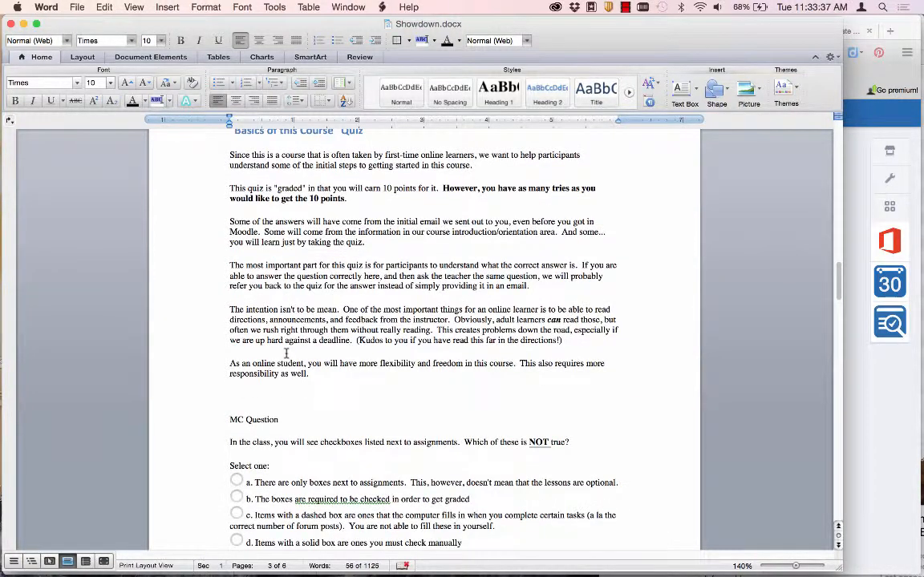
left_click_drag(571, 442, 230, 442)
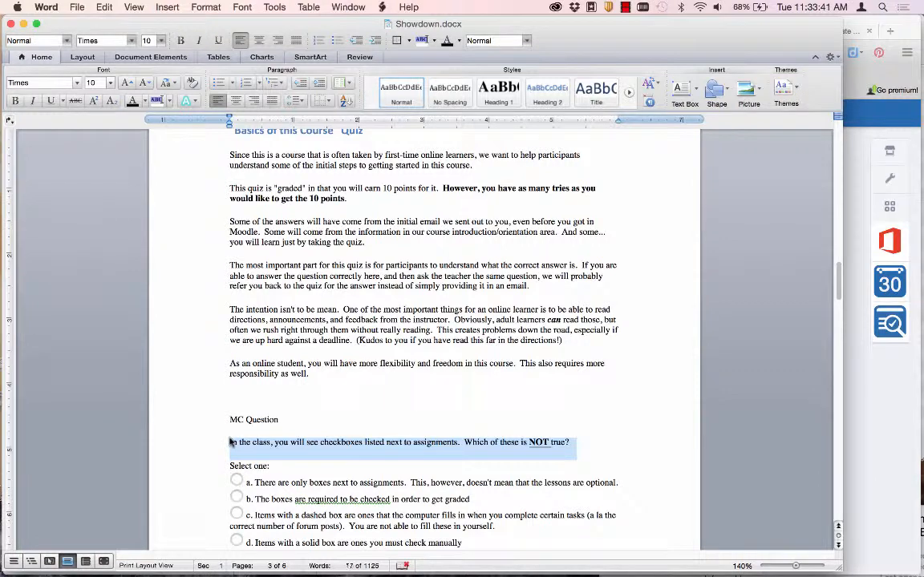
key("super+c")
key("super+Tab")
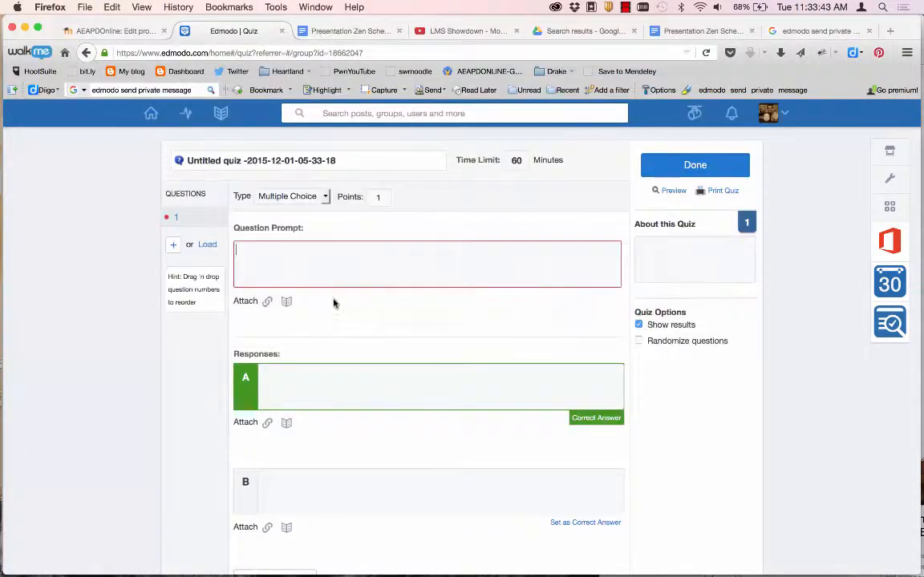
left_click(325, 280)
key("super+v")
Step: Fill response A with the document's answer a, "There are only boxes next to assignments. This, however, doesn't mean that the lessons are optional."
left_click(320, 389)
key("super+Tab")
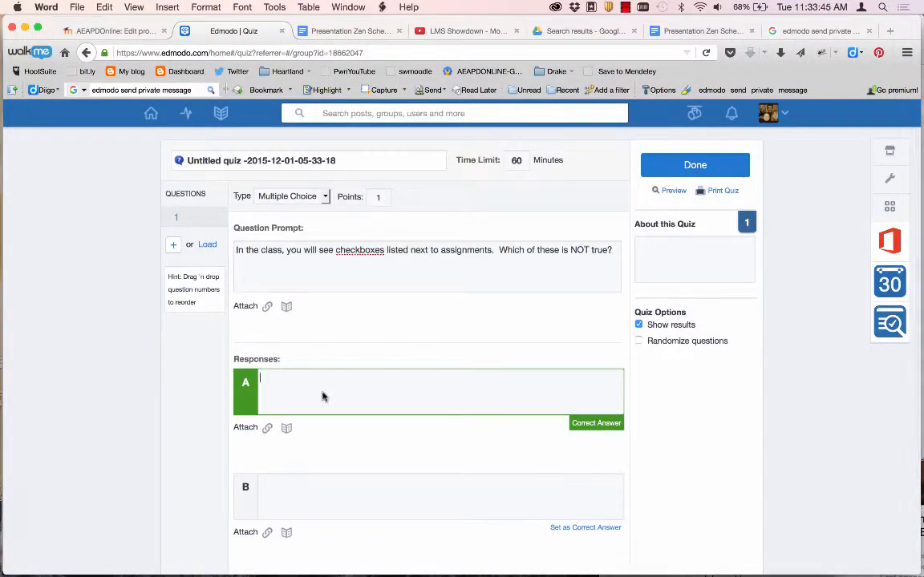
scroll(342, 446, "down", 3)
left_click_drag(617, 373, 261, 373)
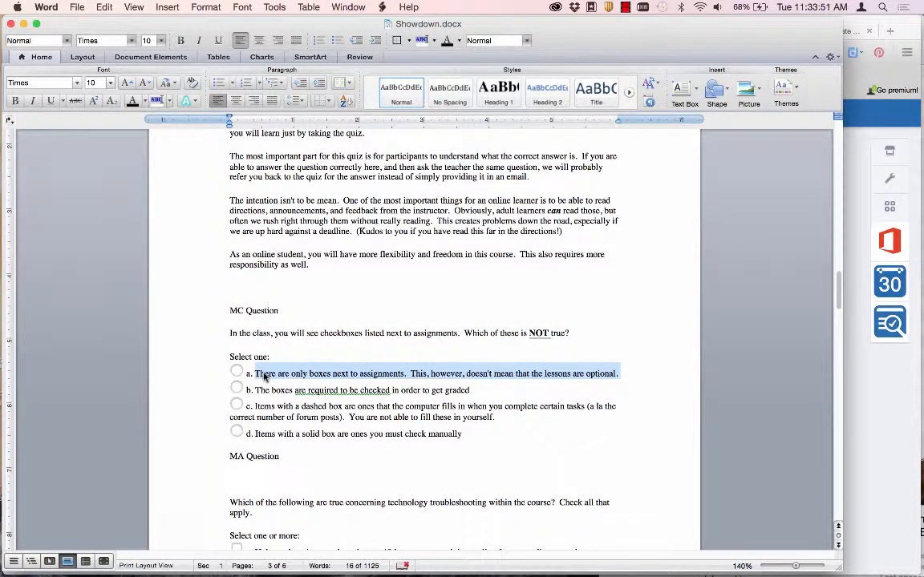
key("super+c")
key("super+Tab")
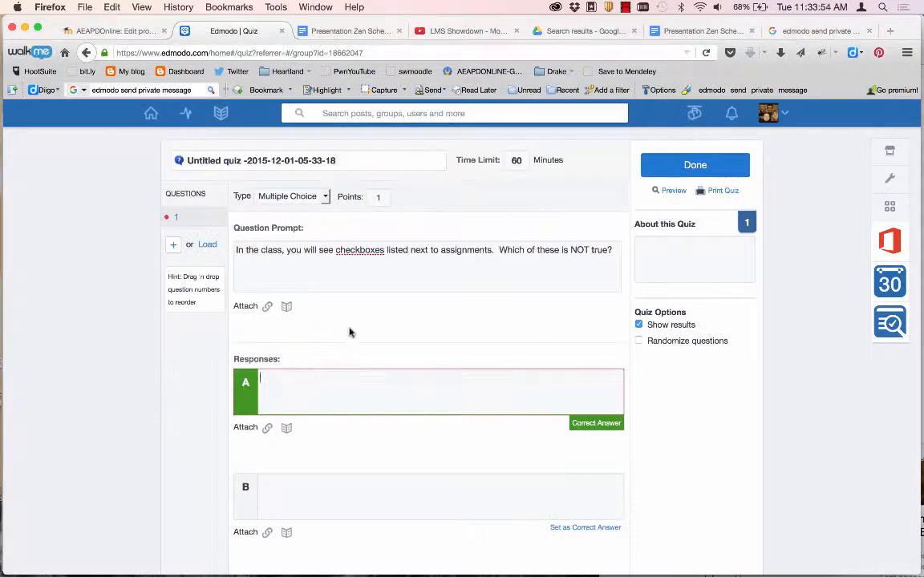
Step: Fill response B with the document's answer b, "The boxes are required to be checked in order to get graded"
key("super+Tab")
left_click_drag(469, 390, 254, 391)
key("super+Tab")
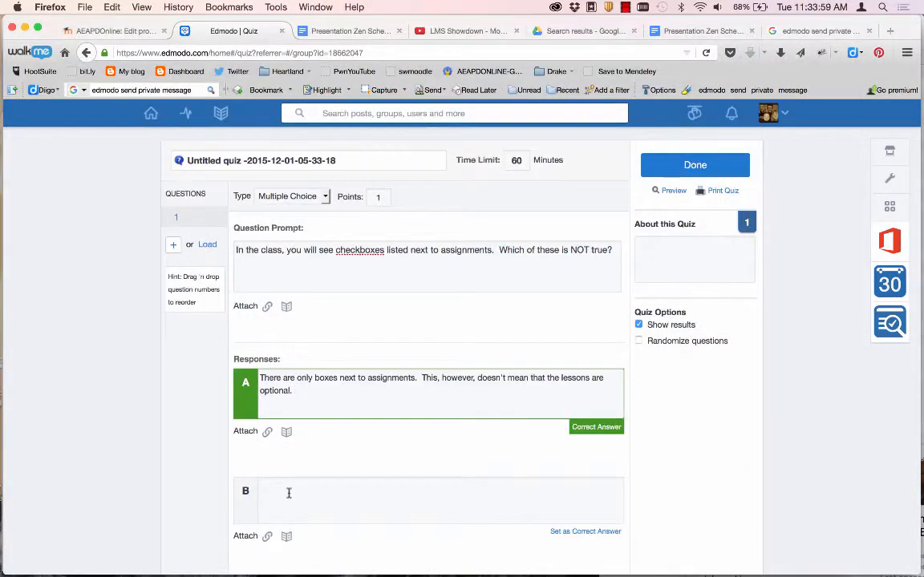
Step: Add response C and fill it with the document's answer c about items with a dashed box
key("super+Tab")
scroll(289, 492, "down", 3)
left_click_drag(495, 339, 234, 332)
key("super+c")
key("super+Tab")
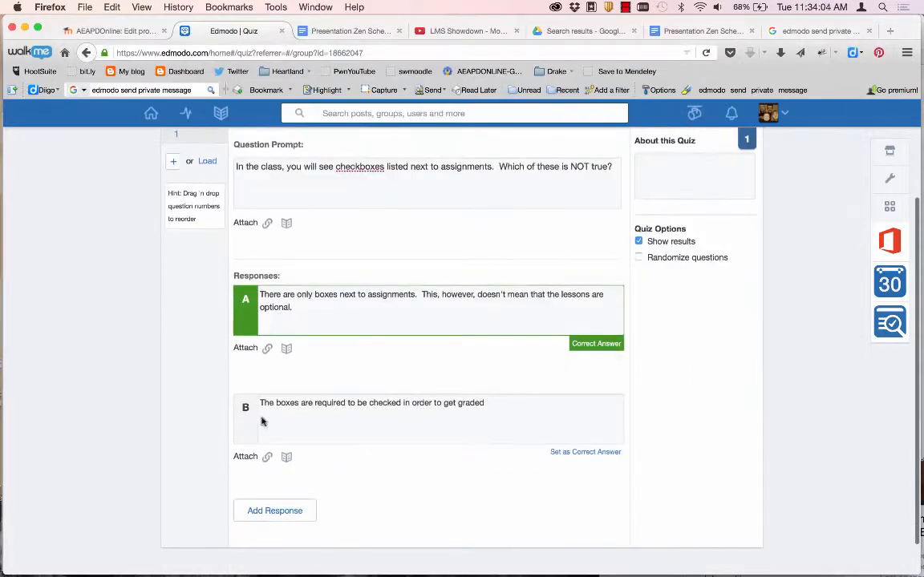
left_click(294, 511)
scroll(292, 508, "down", 5)
key("super+v")
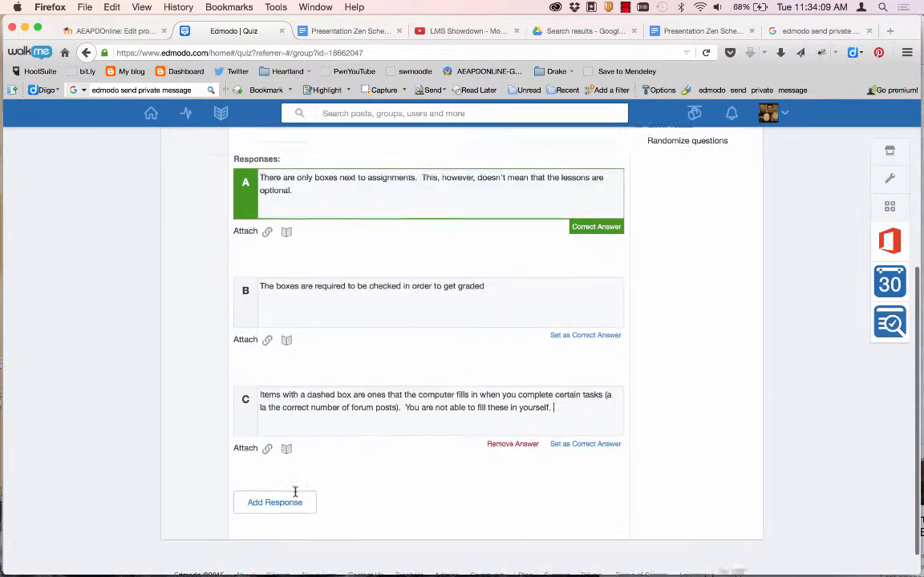
Step: Add response D and fill it with the document's answer d, "Items with a solid box are ones you must check manually"
left_click(292, 481)
key("super+Tab")
left_click_drag(464, 390, 254, 390)
key("super+c")
key("super+Tab")
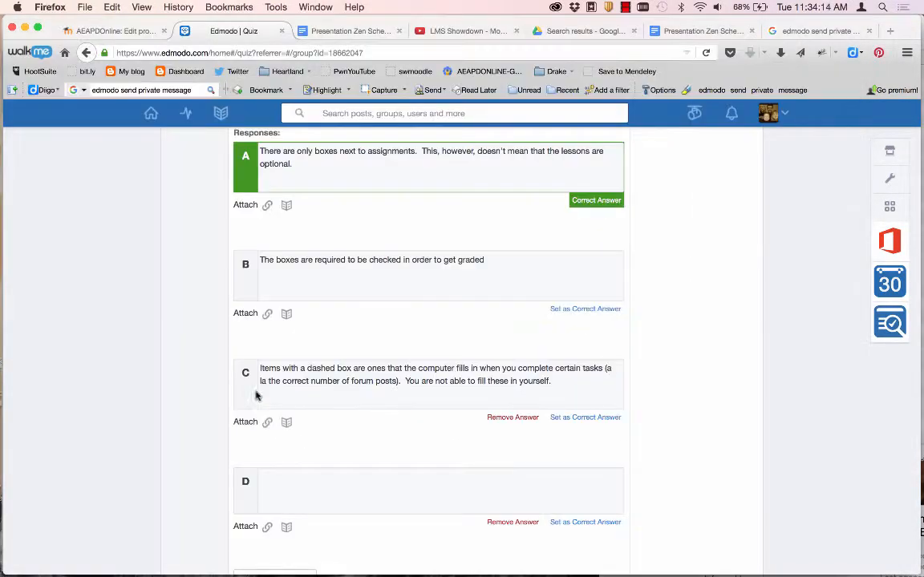
left_click(288, 492)
key("super+v")
Step: Review the four responses and set response B as the correct answer
scroll(287, 492, "up", 5)
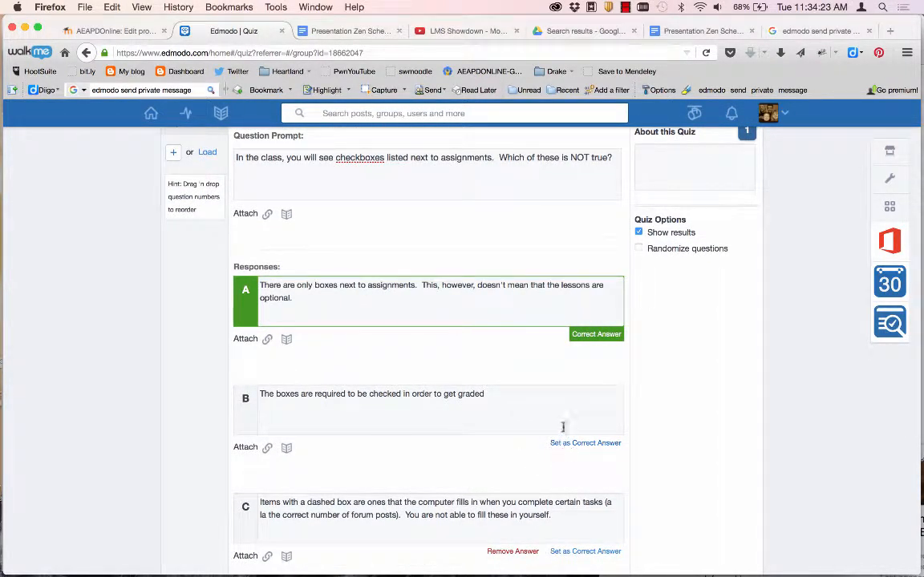
scroll(512, 457, "down", 5)
scroll(482, 453, "down", 2)
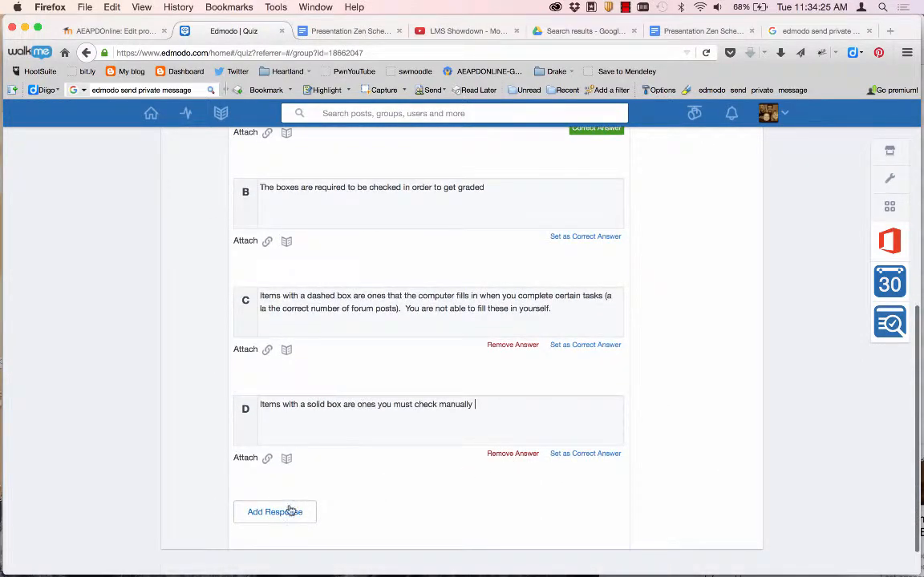
scroll(385, 441, "up", 5)
scroll(402, 431, "up", 1)
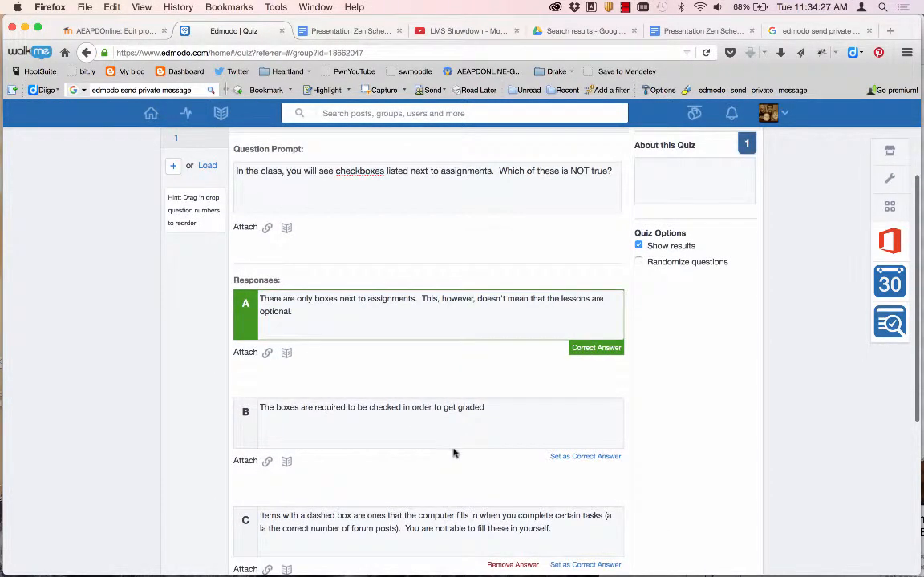
left_click(581, 458)
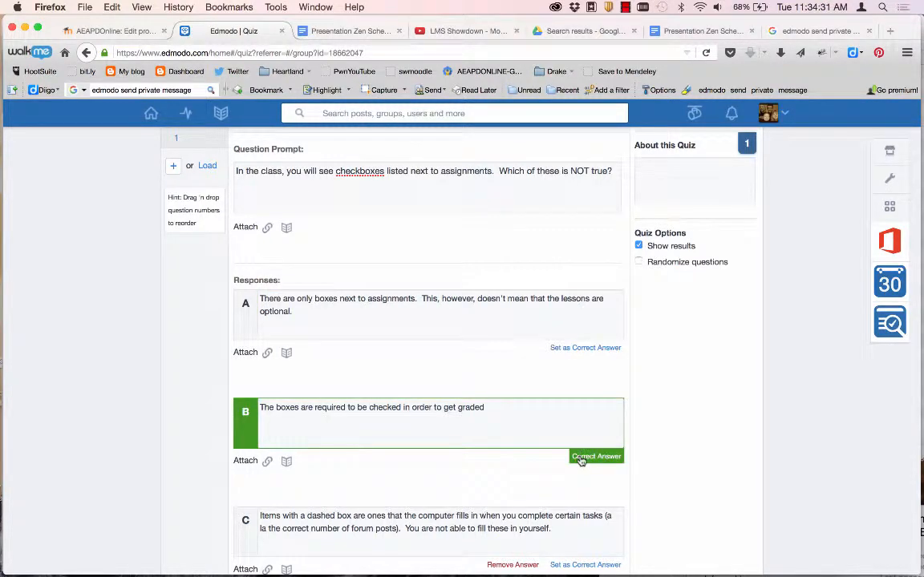
Step: Add a second question to the quiz
scroll(319, 457, "down", 5)
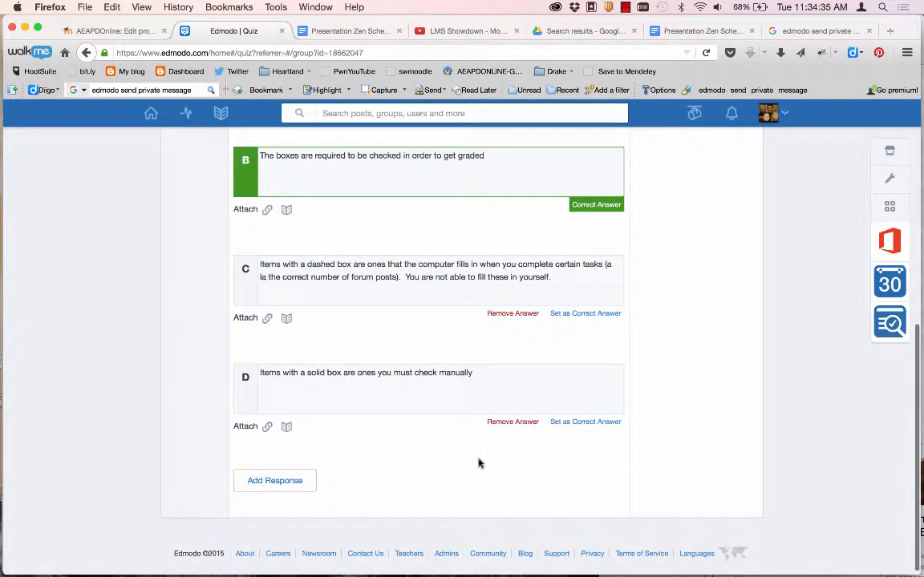
scroll(315, 417, "up", 5)
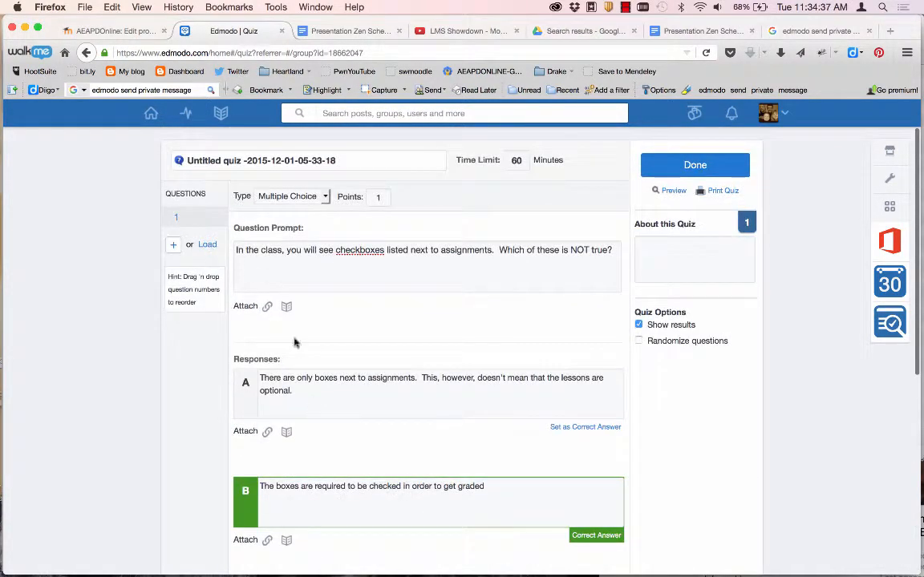
left_click(170, 247)
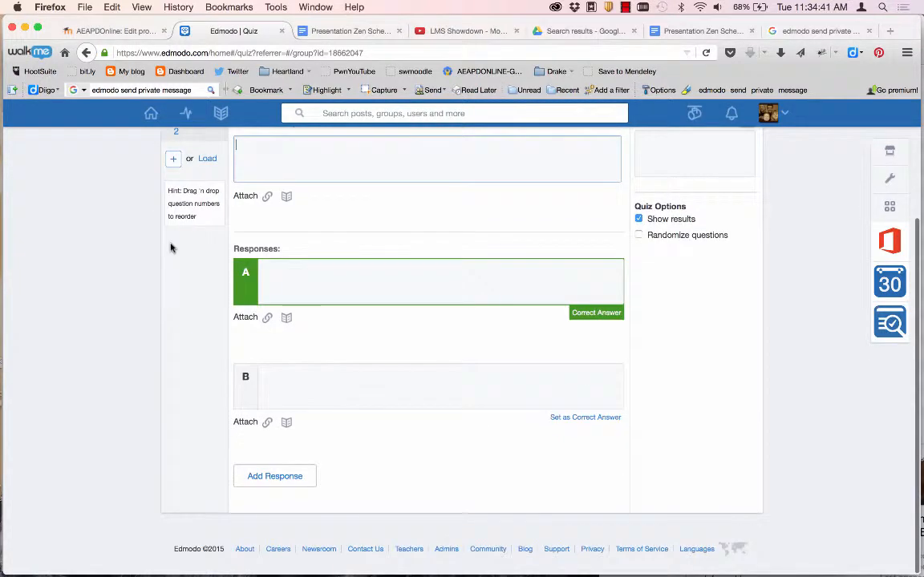
scroll(204, 256, "up", 3)
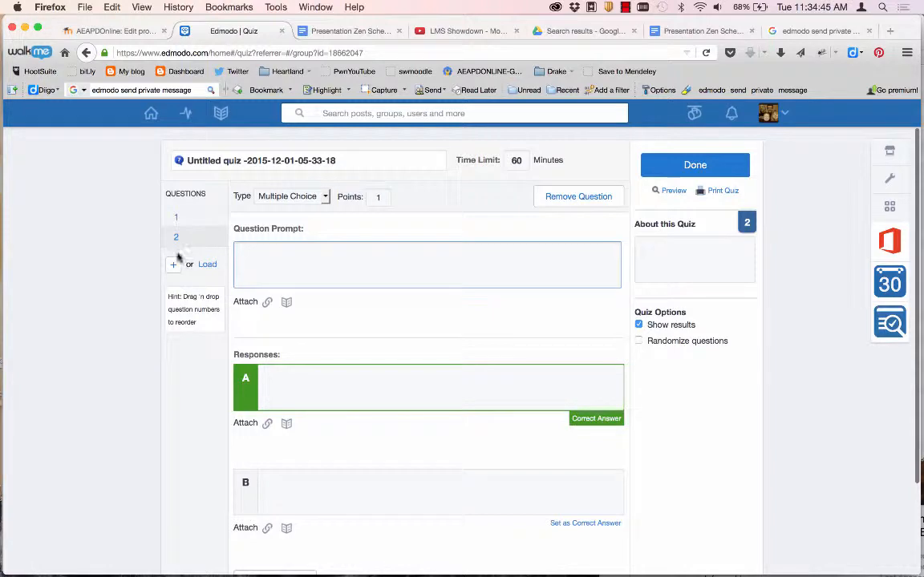
Step: Read the multiple-answer question in the Word document and check which question types Edmodo offers for question 2
key("super+Tab")
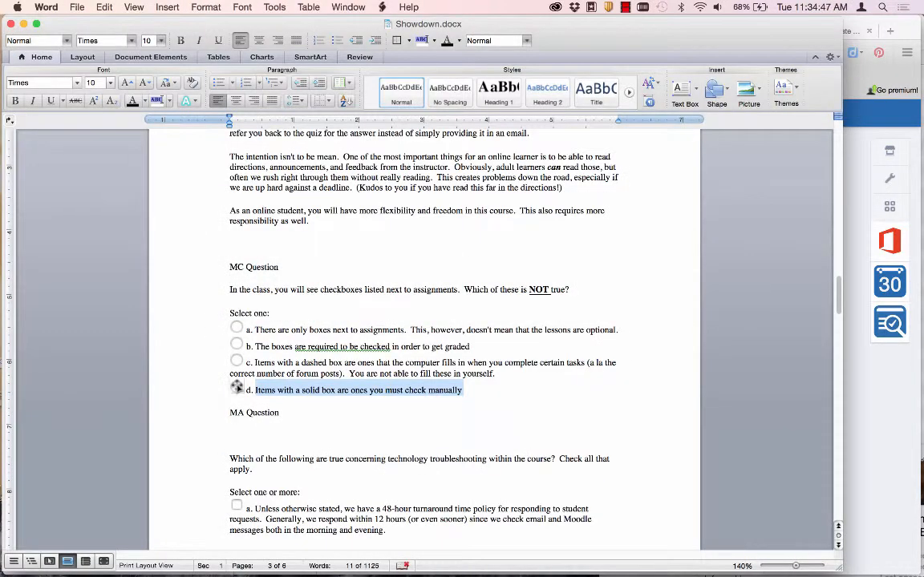
scroll(238, 385, "down", 3)
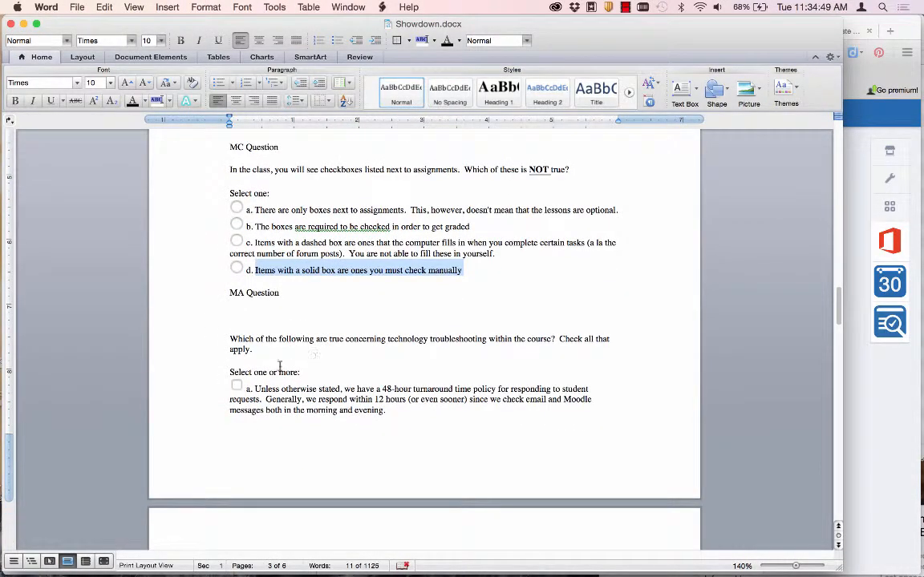
scroll(299, 396, "down", 3)
key("super+Tab")
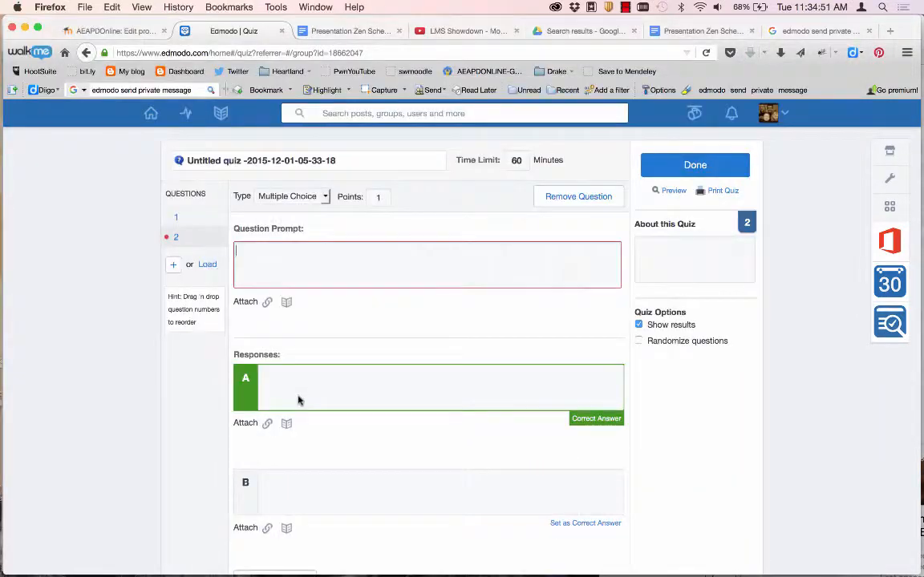
left_click(325, 197)
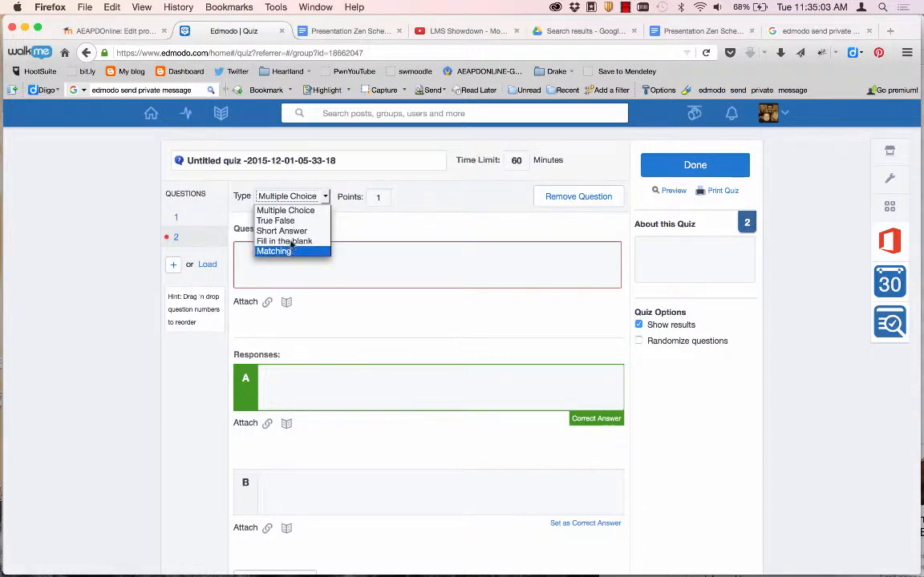
key("super+Tab")
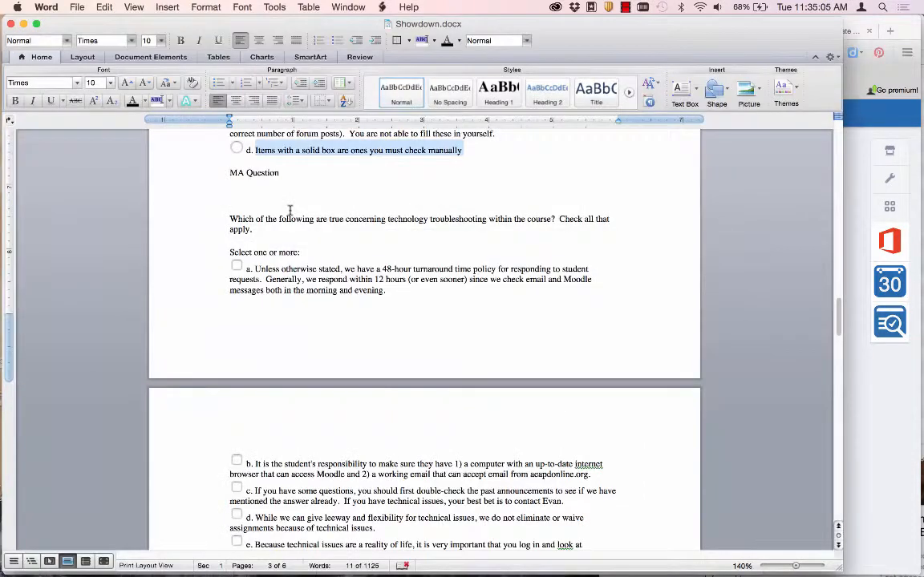
Step: Read the document's picture question and browse the Edmodo library for items to attach to question 2's prompt
scroll(301, 423, "down", 5)
scroll(296, 421, "down", 5)
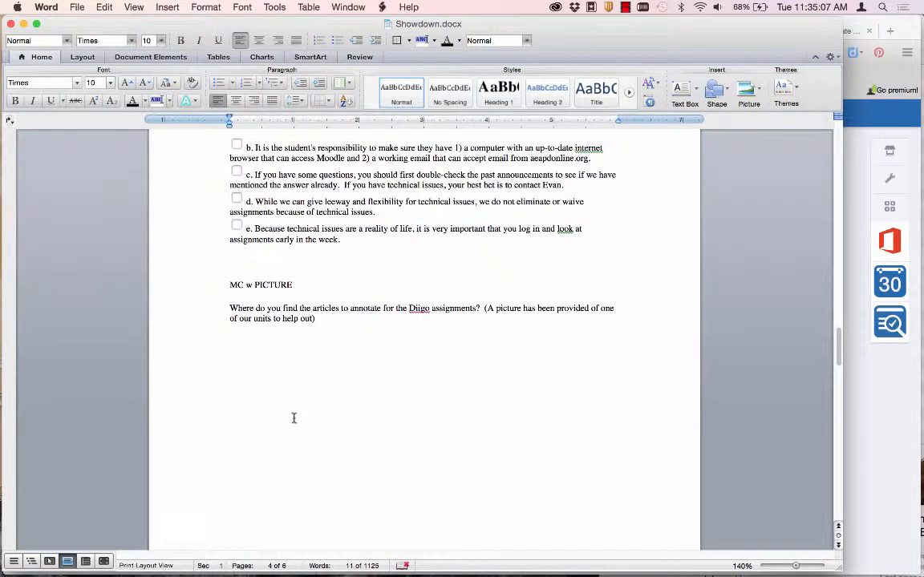
scroll(294, 418, "down", 1)
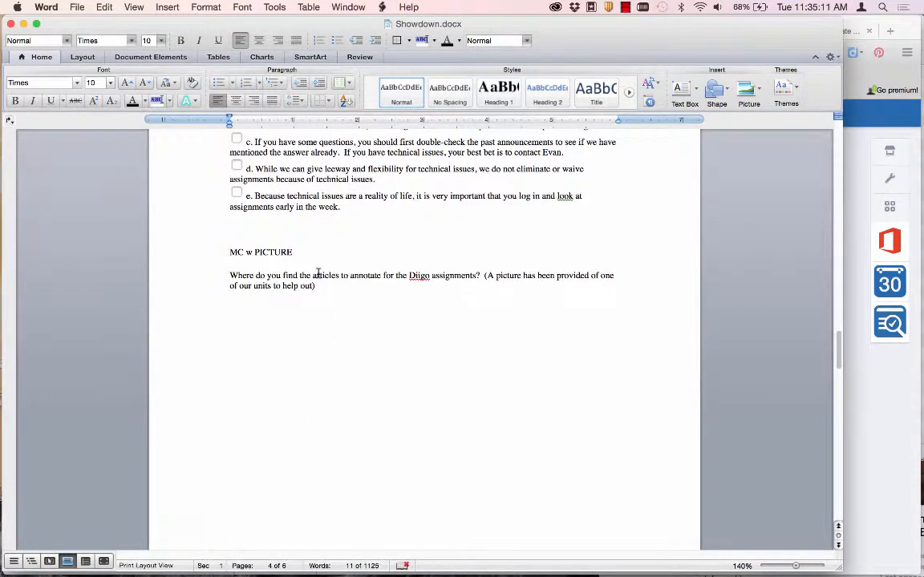
key("super+Tab")
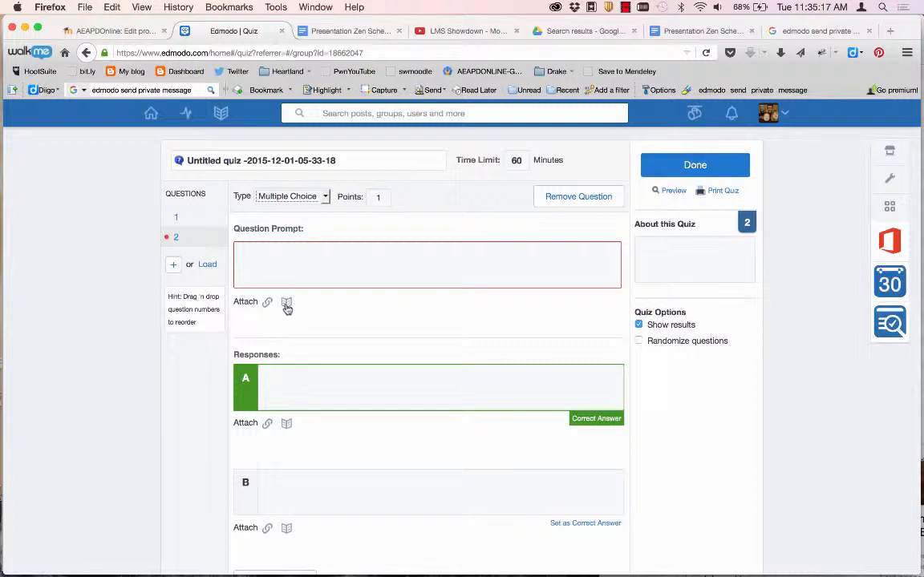
left_click(286, 304)
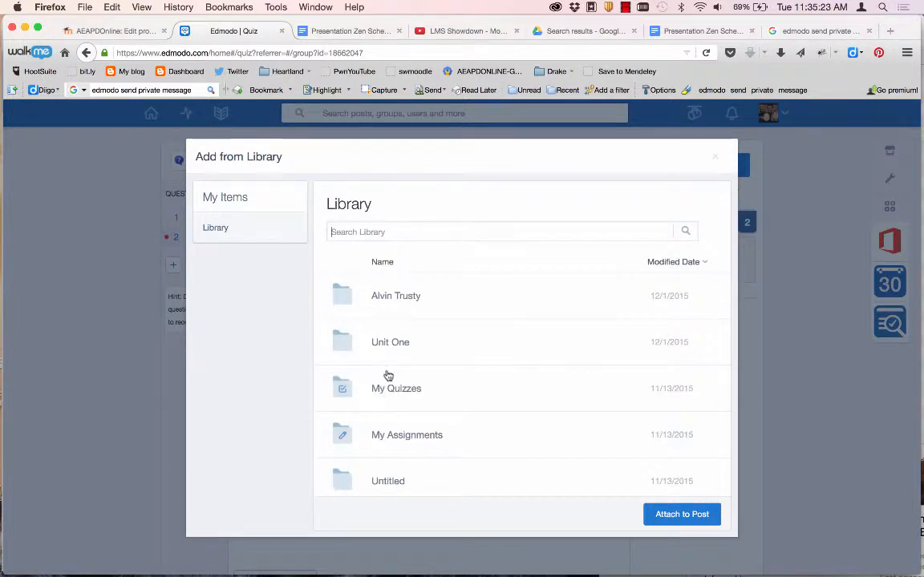
scroll(389, 378, "down", 1)
scroll(389, 378, "down", 3)
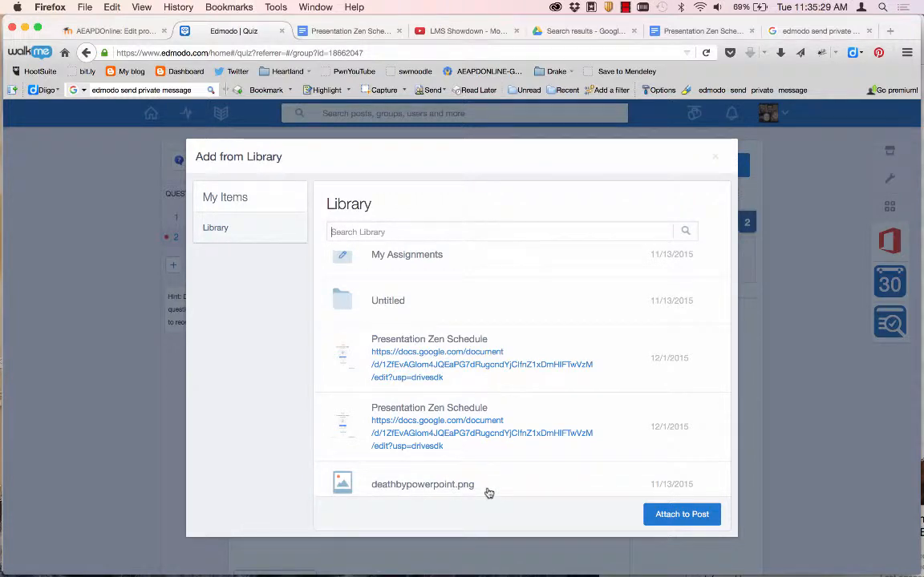
left_click(718, 156)
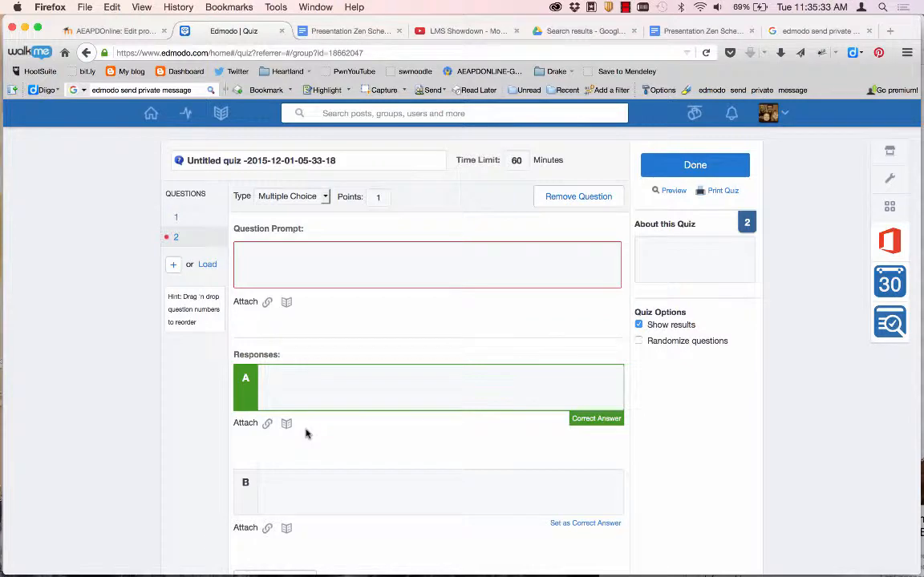
Step: Copy the true/false statement beginning "The most important thing to remember is, don't panic" from the Word document into question 2's prompt
key("super+Tab")
scroll(304, 434, "down", 10)
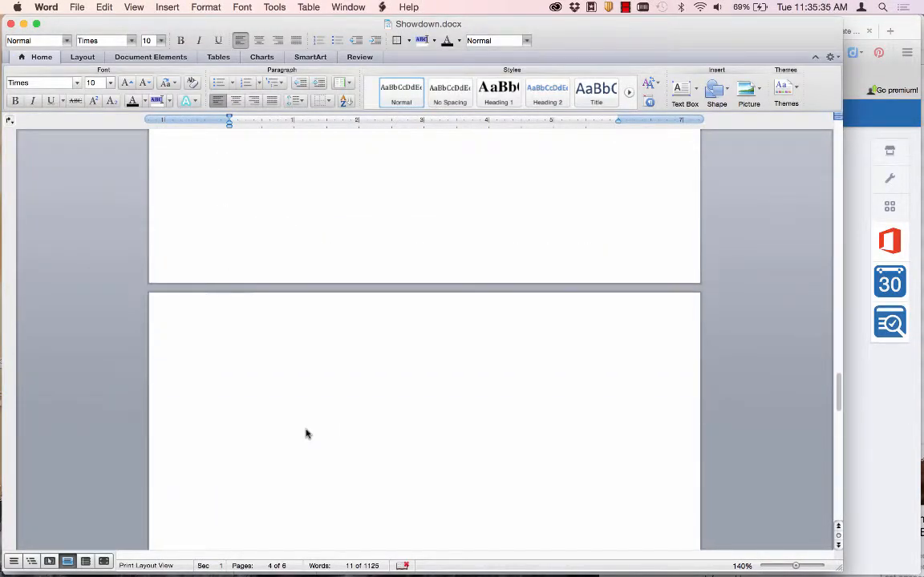
scroll(305, 434, "down", 15)
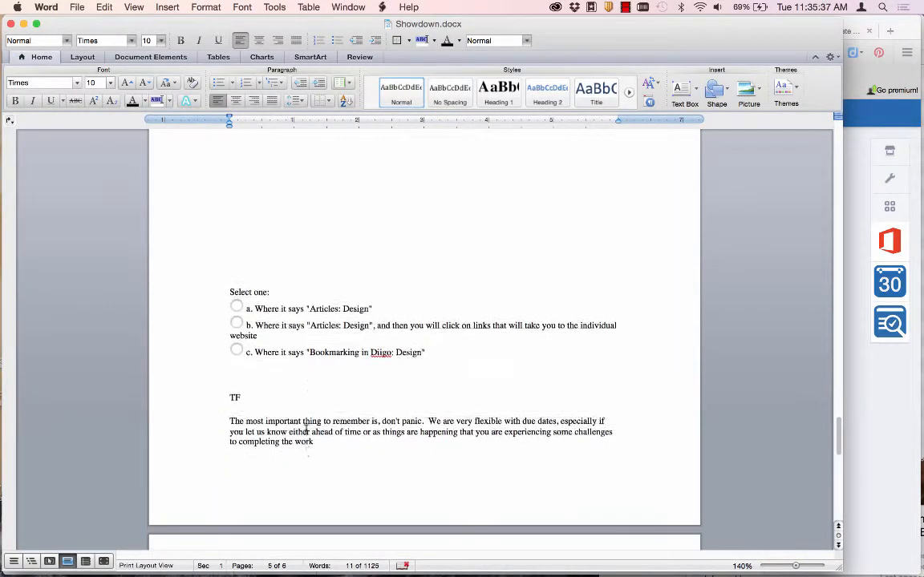
scroll(305, 431, "down", 4)
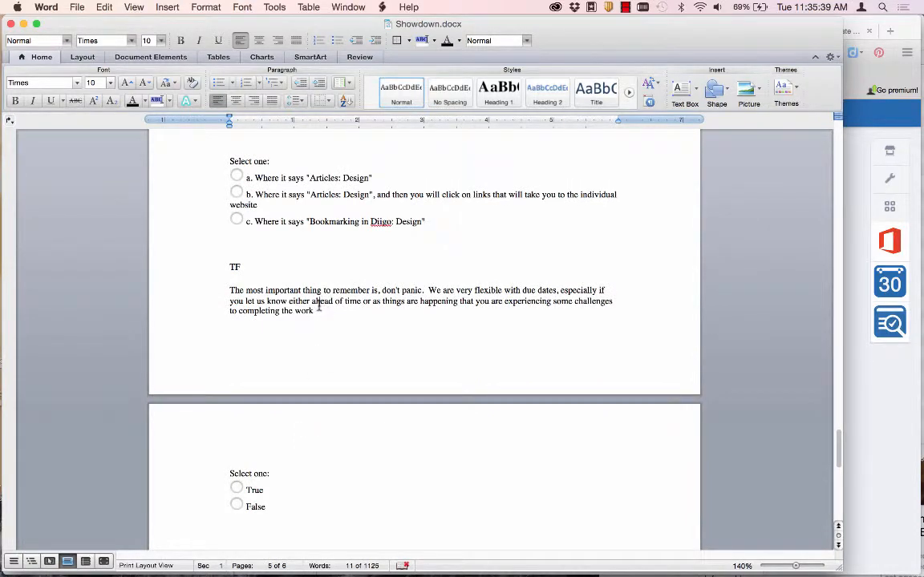
left_click_drag(318, 305, 223, 292)
left_click_drag(312, 323, 234, 291)
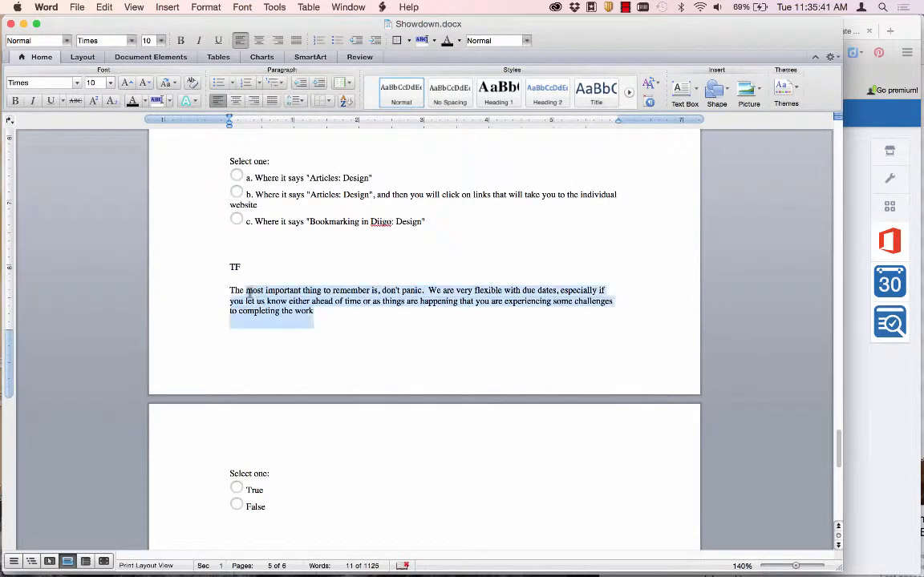
key("super+c")
key("super+Tab")
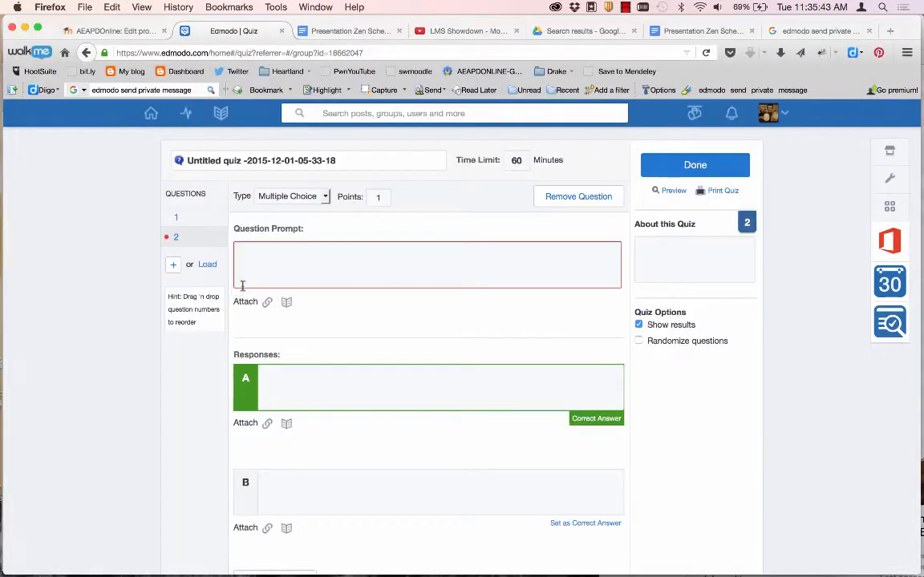
left_click(296, 257)
key("super+v")
Step: Change question 2's type to True False, keeping True as the correct answer
left_click(286, 195)
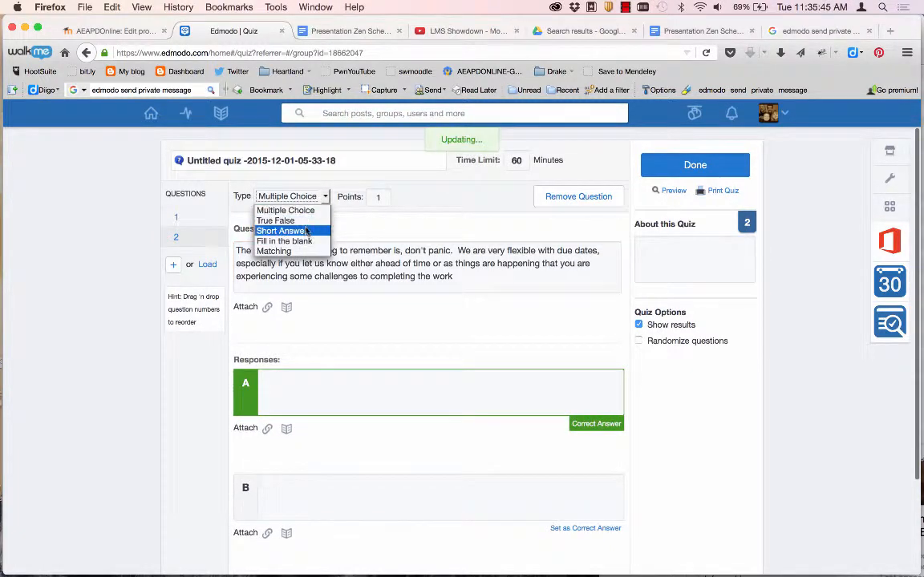
left_click(305, 221)
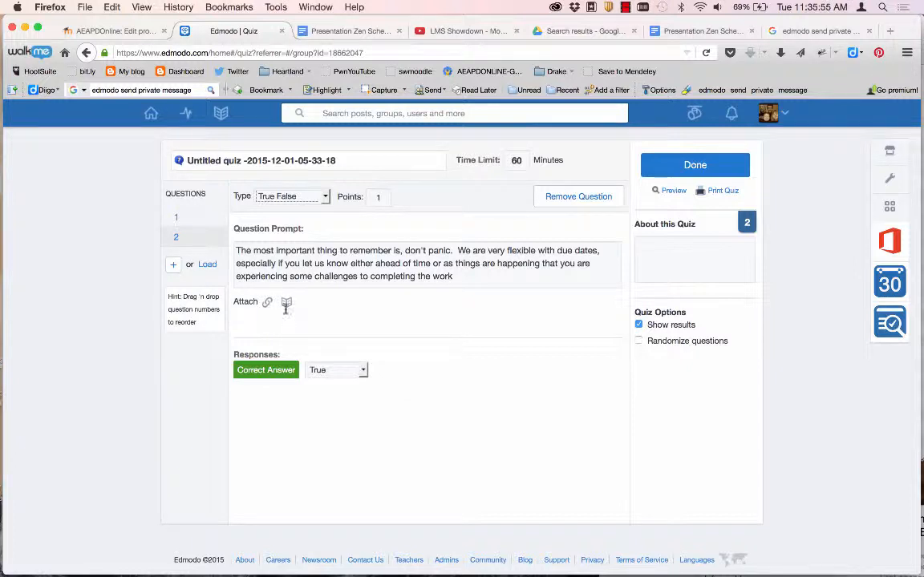
left_click(325, 196)
left_click(325, 197)
Step: Rename the quiz as "Welcome to the Course - Quiz"
mouse_move(360, 158)
left_mouse_down()
mouse_move(238, 156)
mouse_move(370, 168)
left_mouse_up()
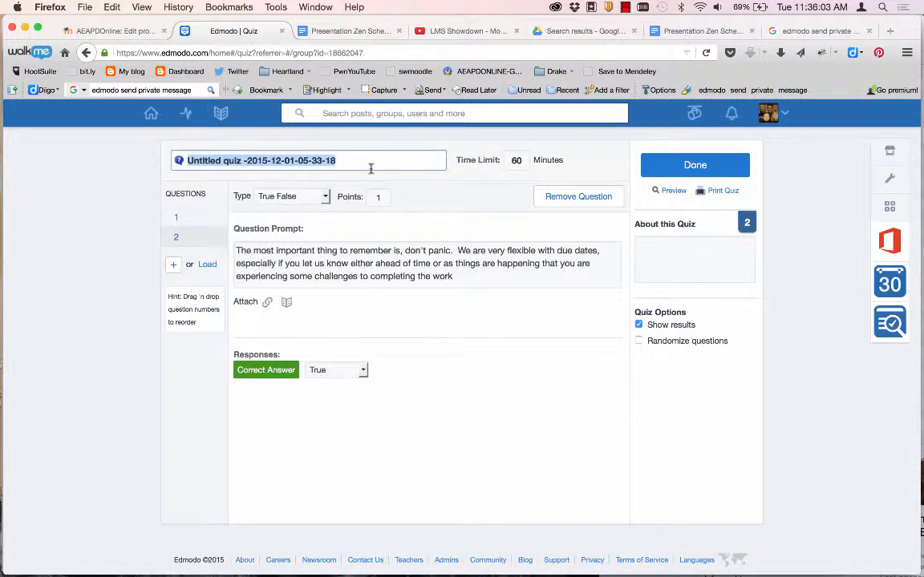
type("P")
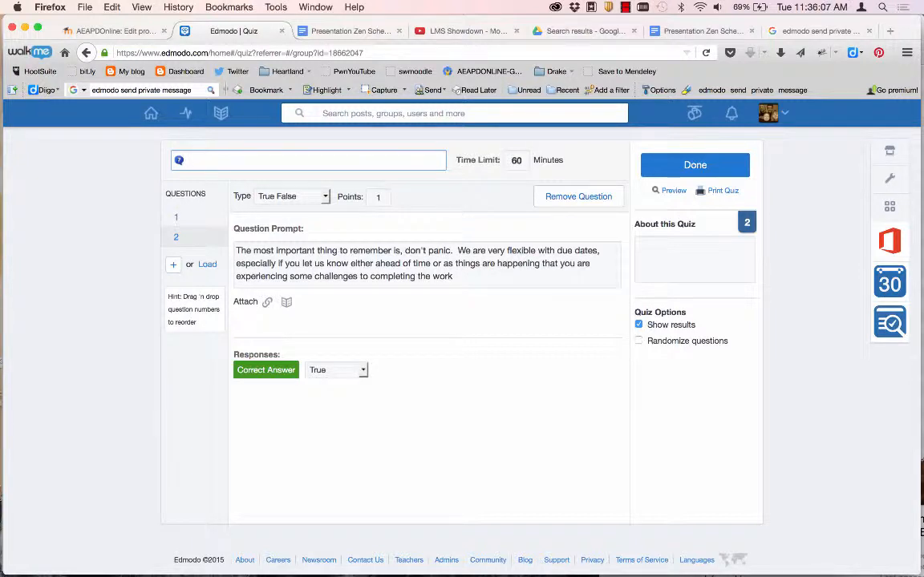
type("elcome to the Course - Q")
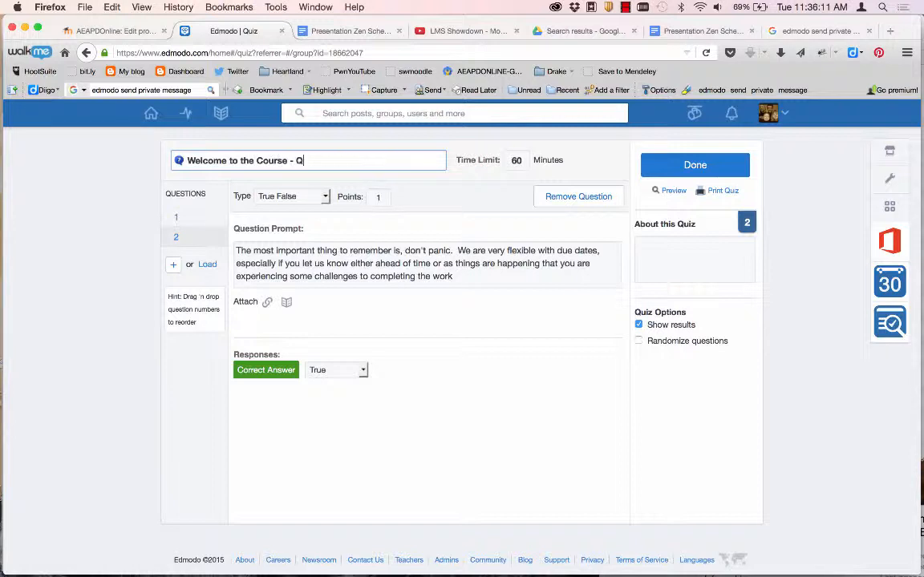
type("uiz")
Step: Preview the quiz, check how questions 1 and 2 are displayed, and end the preview
left_click(674, 196)
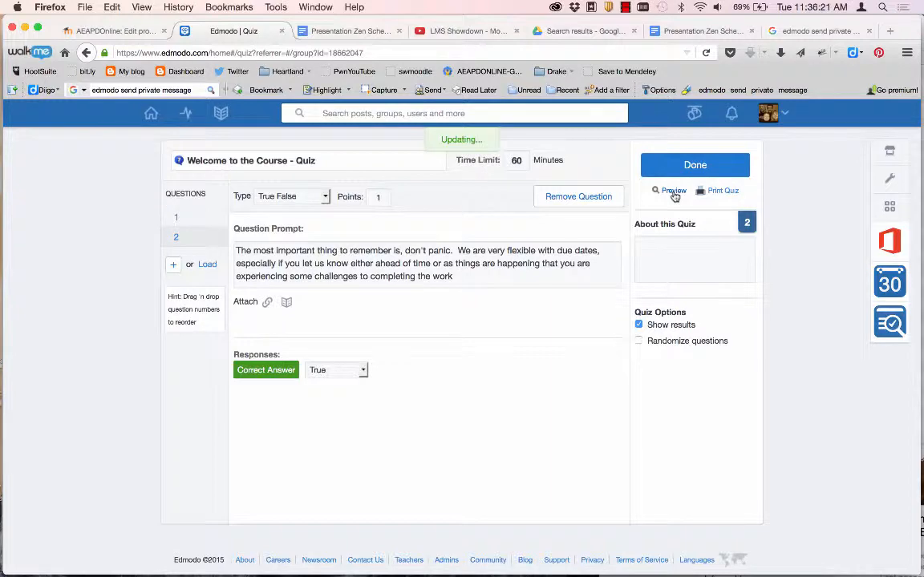
left_click(331, 321)
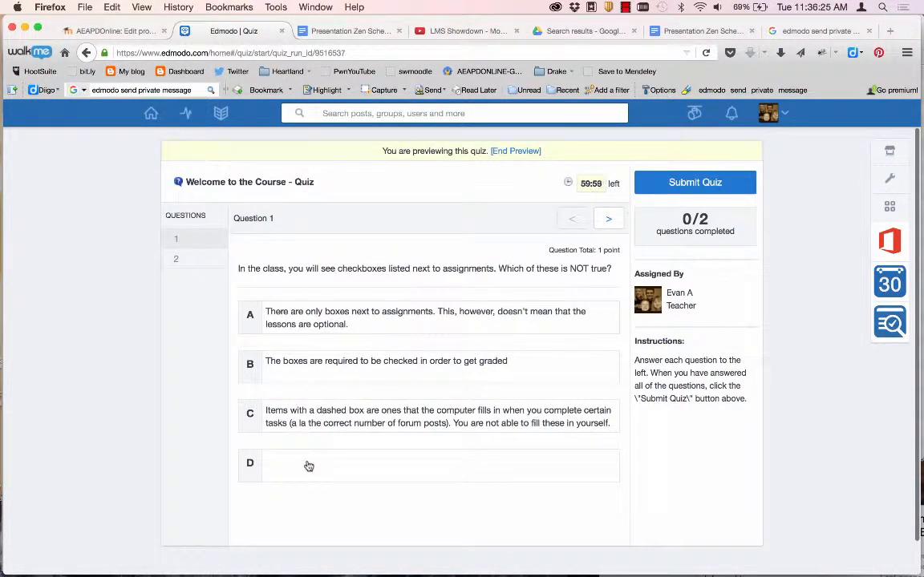
scroll(309, 461, "down", 1)
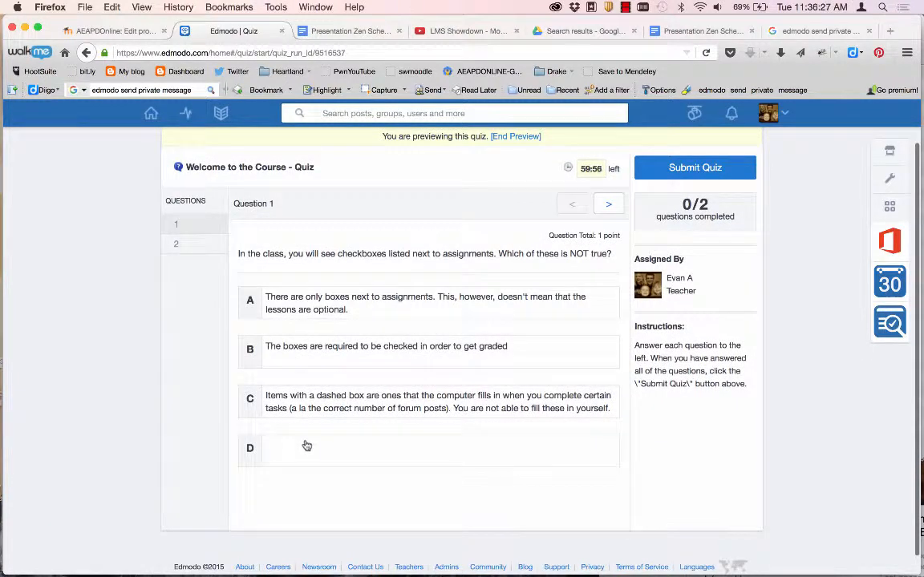
left_click(200, 245)
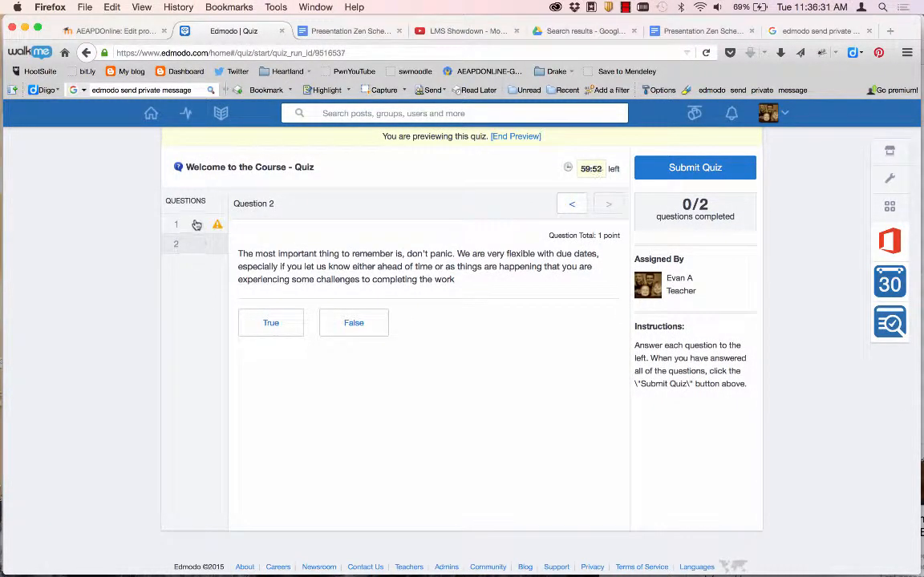
left_click(191, 224)
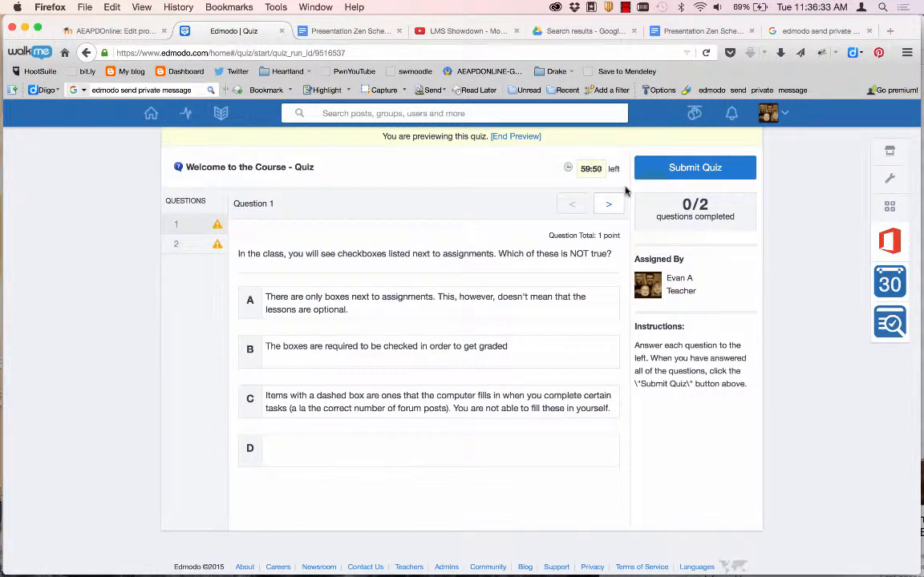
left_click(505, 138)
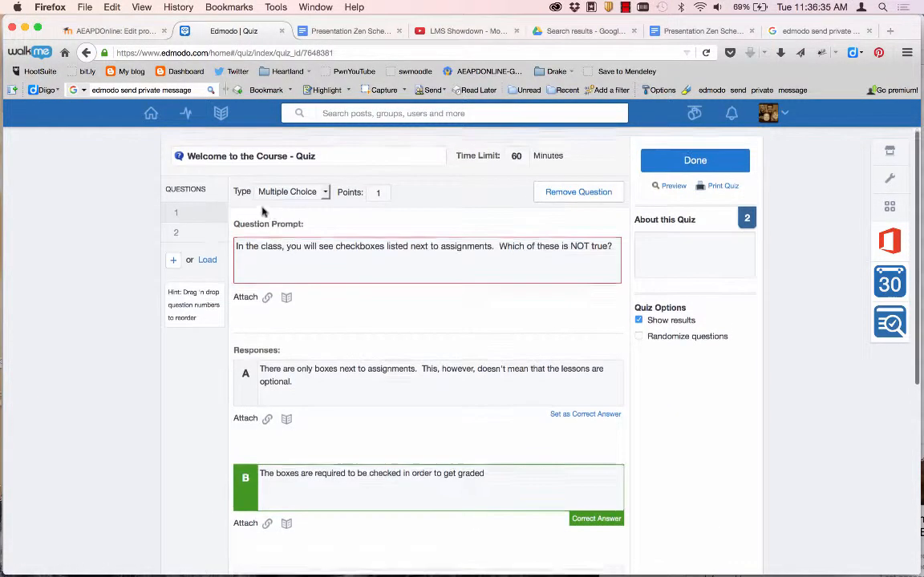
Step: Check question 1's responses in the quiz editor, especially the text of response D
scroll(305, 405, "down", 2)
scroll(305, 405, "down", 6)
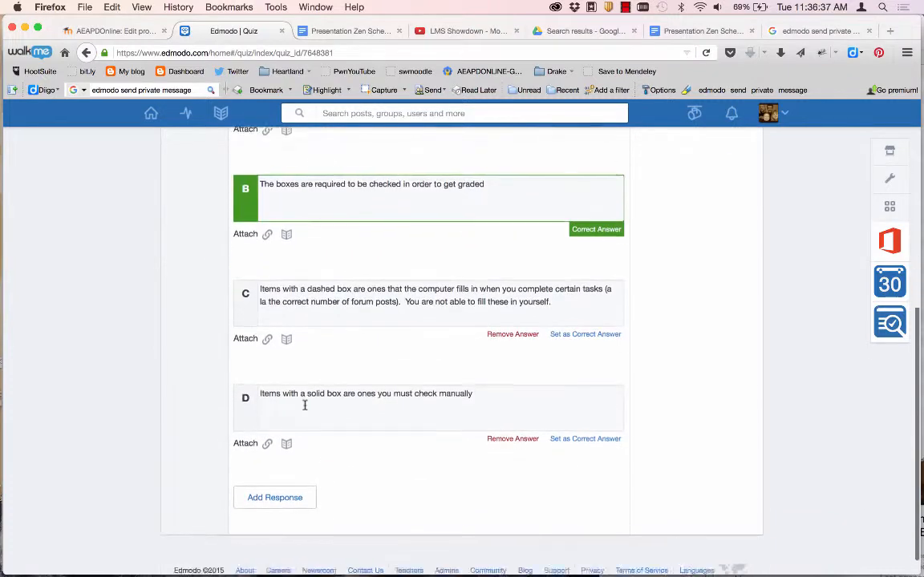
left_click(395, 394)
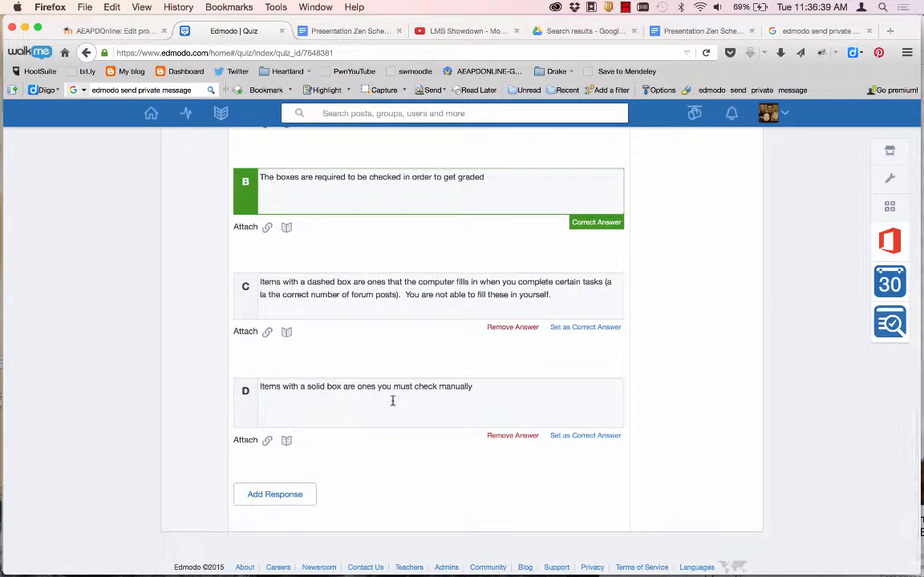
scroll(374, 458, "up", 10)
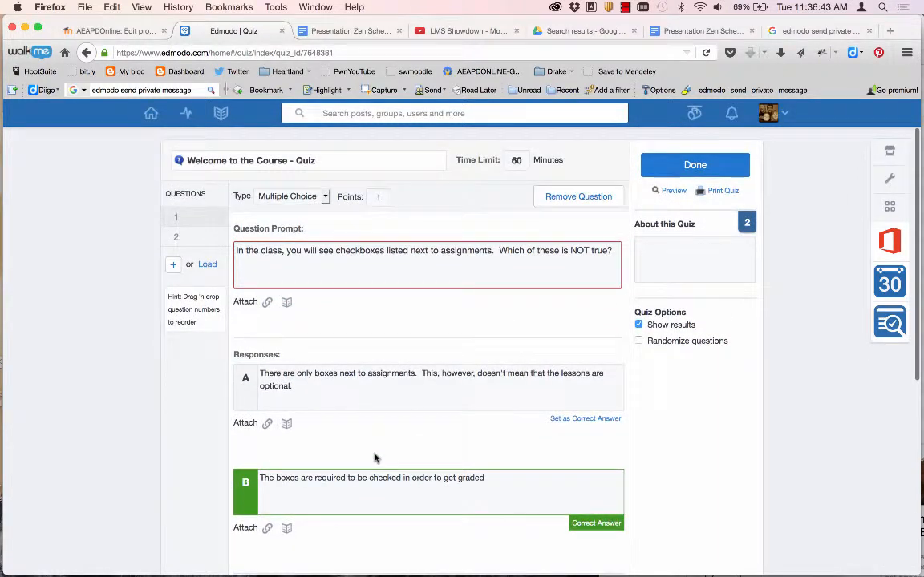
scroll(616, 235, "down", 6)
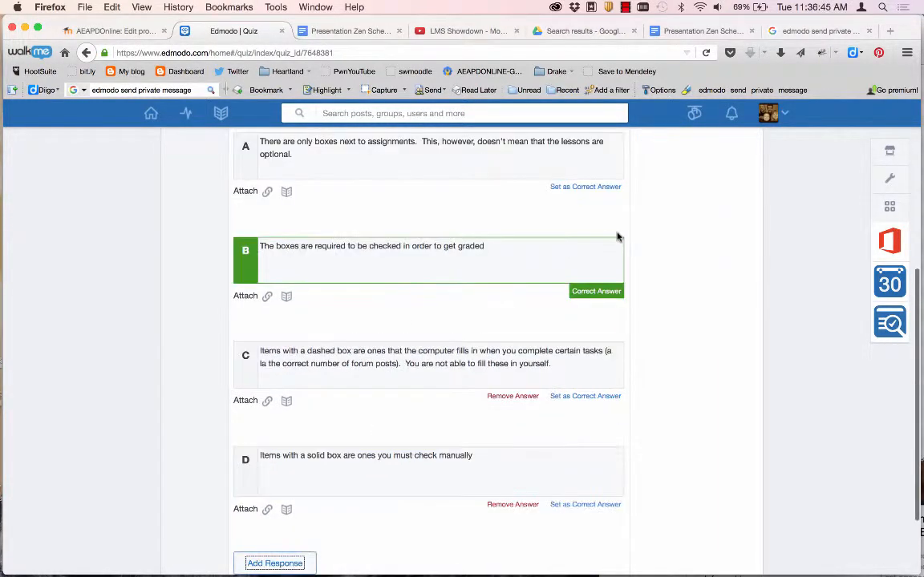
scroll(493, 233, "up", 6)
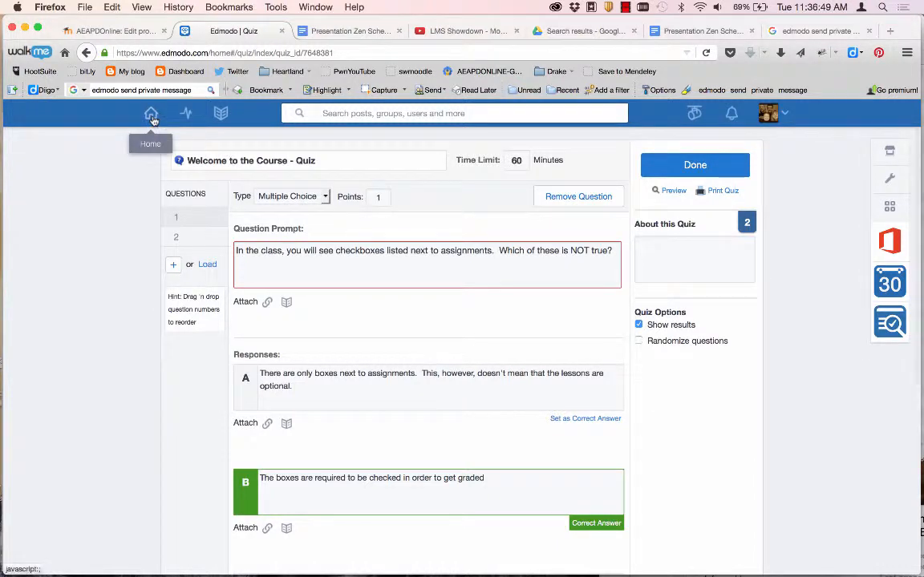
Step: Finish editing the quiz, enable adding it to the gradebook, and try to send it to the Presentation Zen group
left_click(656, 169)
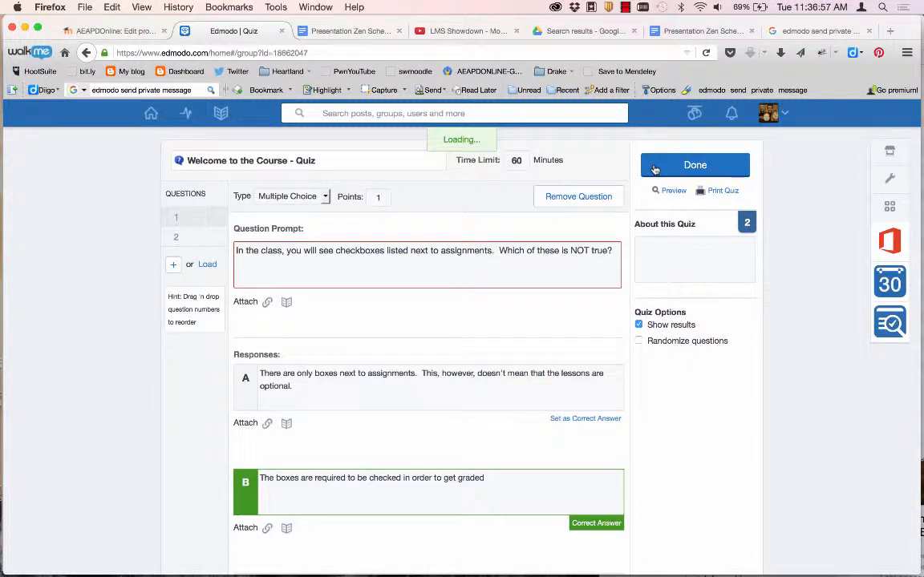
scroll(445, 423, "down", 1)
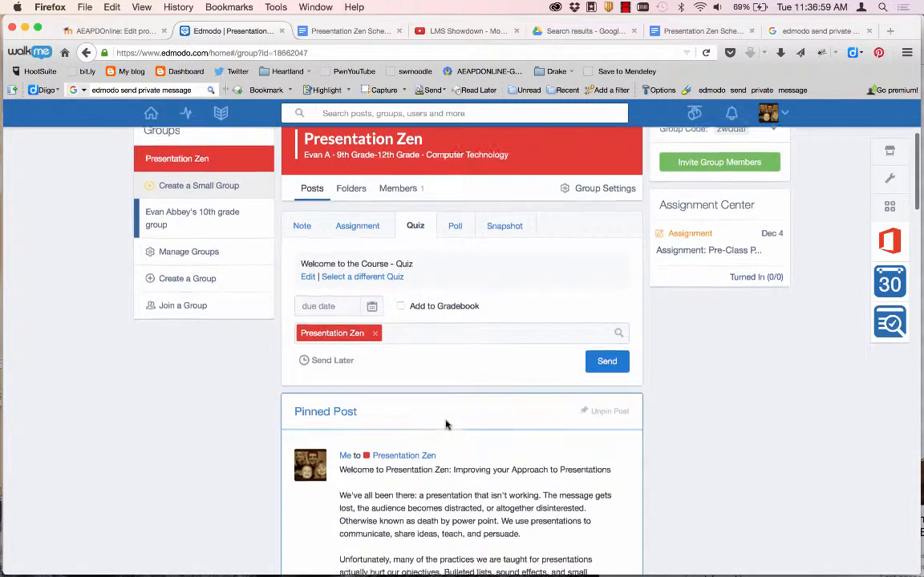
scroll(447, 425, "down", 1)
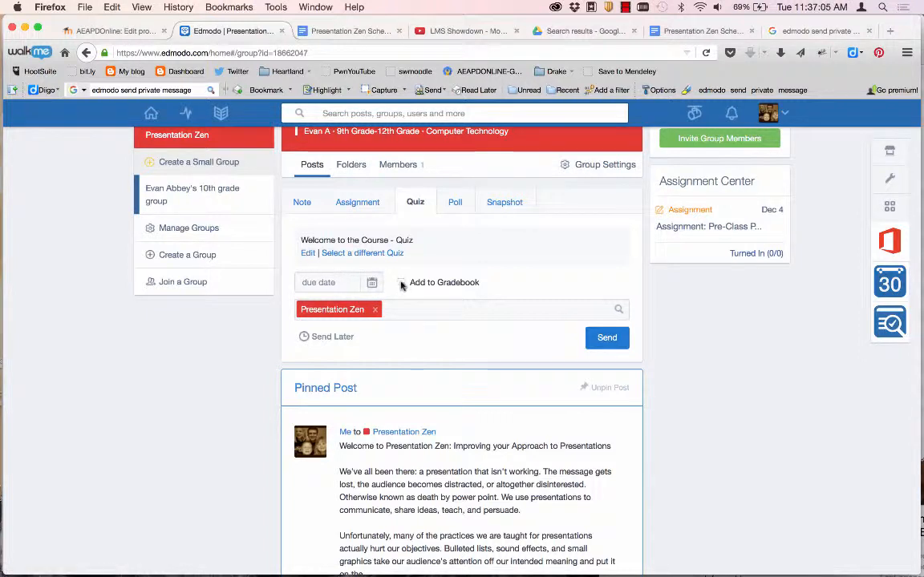
left_click(603, 338)
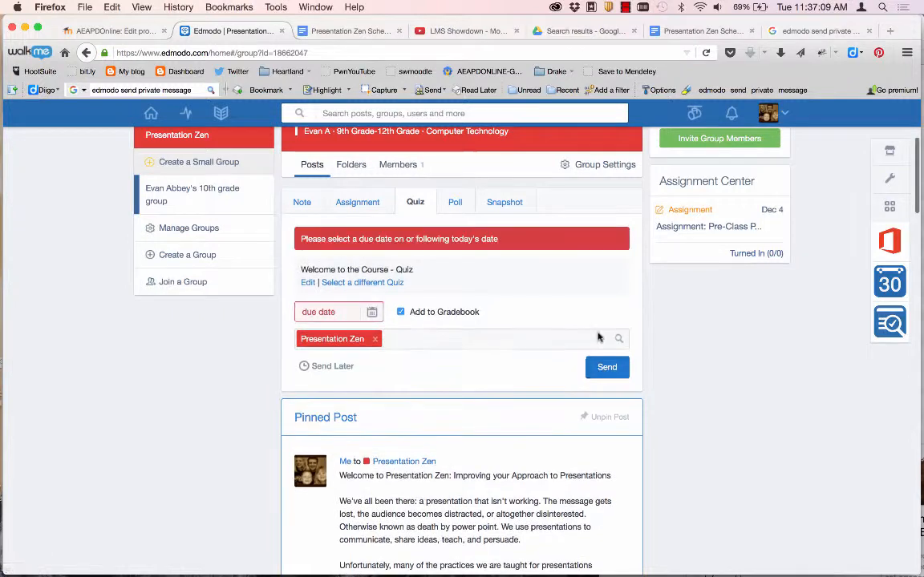
Step: Set the quiz's due date to 12/04/2015, send it to the Presentation Zen group, and check its post
left_click(372, 312)
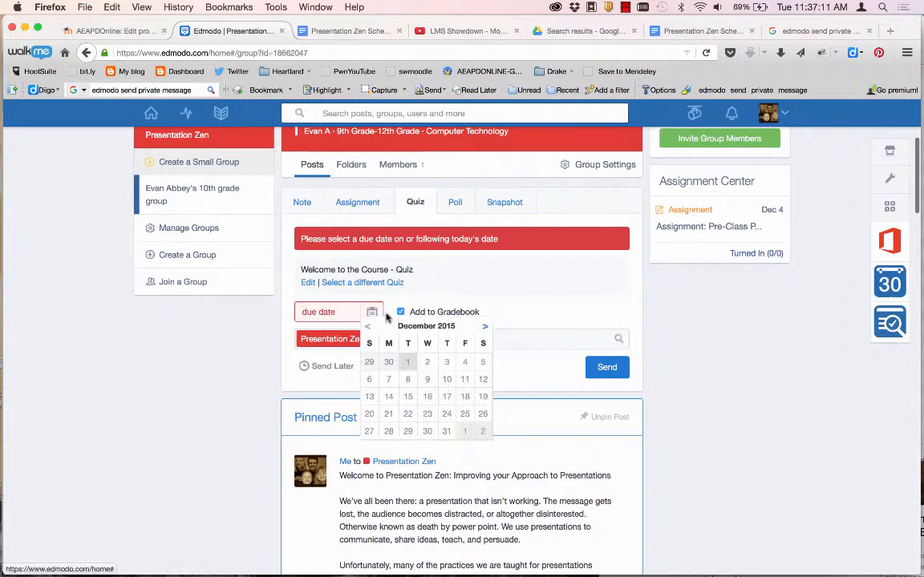
left_click(472, 361)
left_click(607, 343)
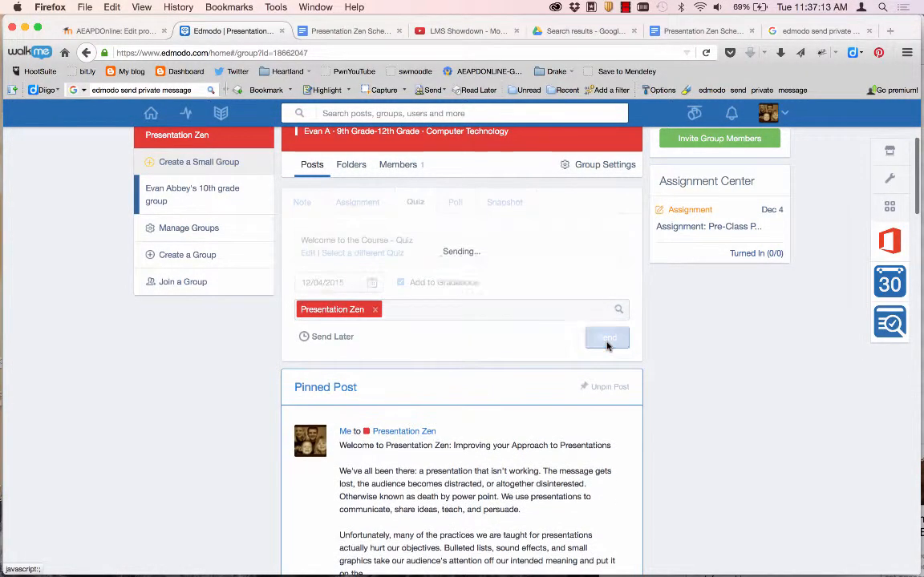
scroll(561, 425, "down", 10)
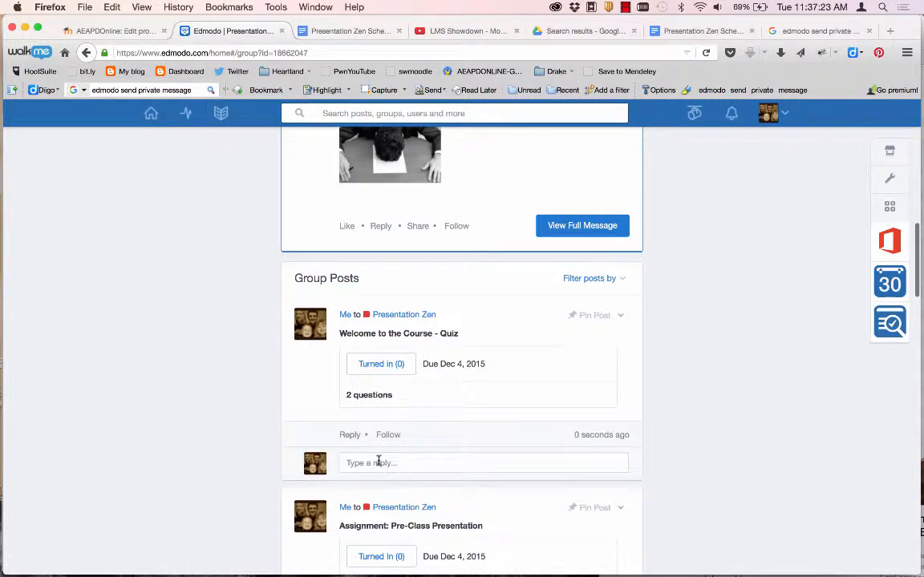
scroll(379, 459, "up", 10)
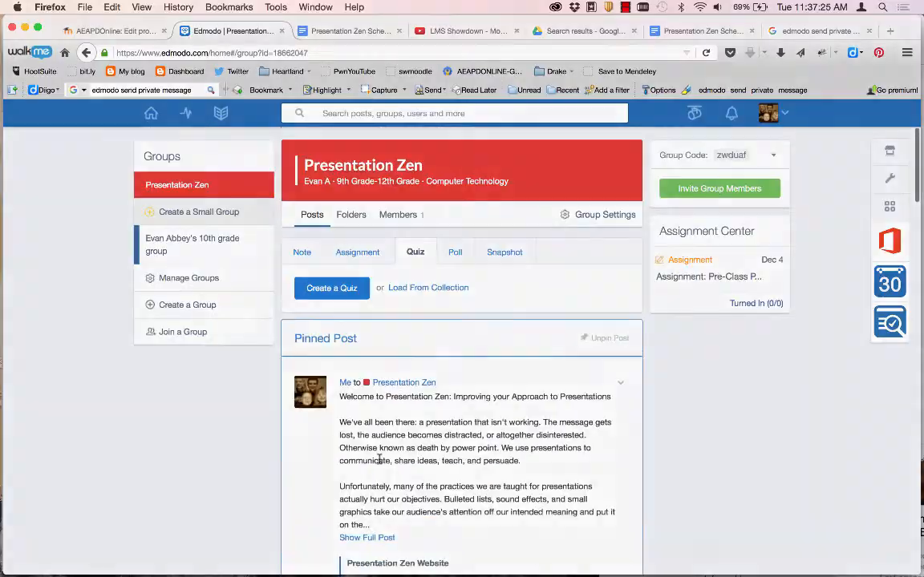
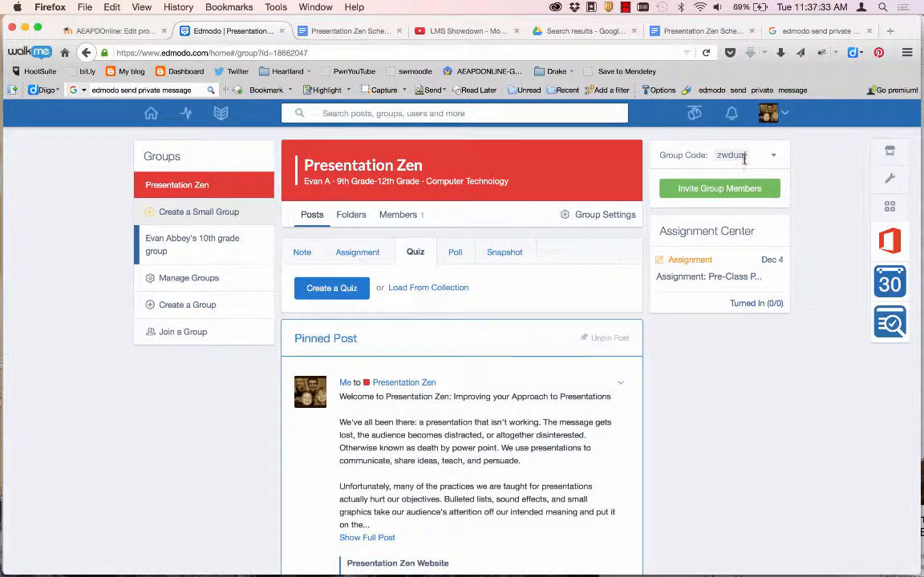
Step: Copy the Presentation Zen group code and switch to the student account's Edmodo home page in Chrome
left_click_drag(744, 158, 718, 156)
key("super+c")
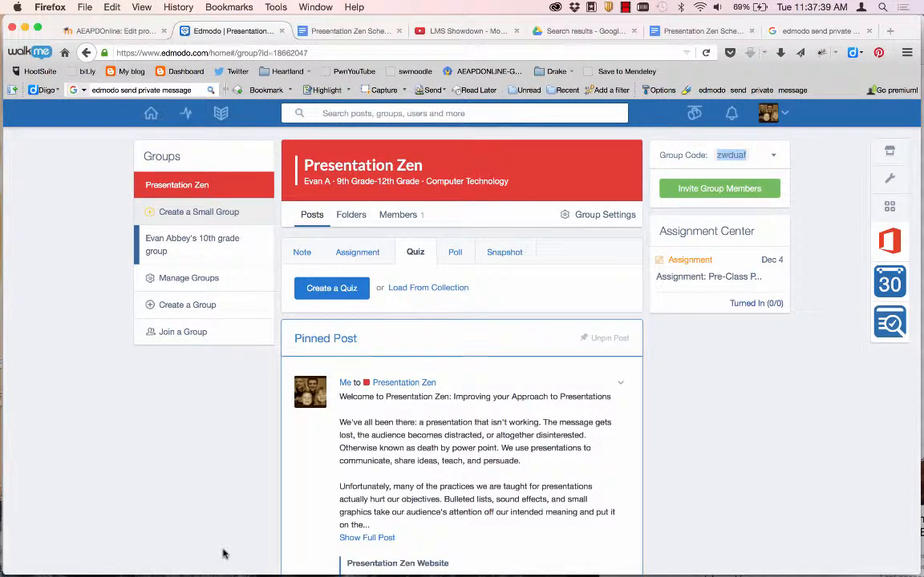
mouse_move(186, 566)
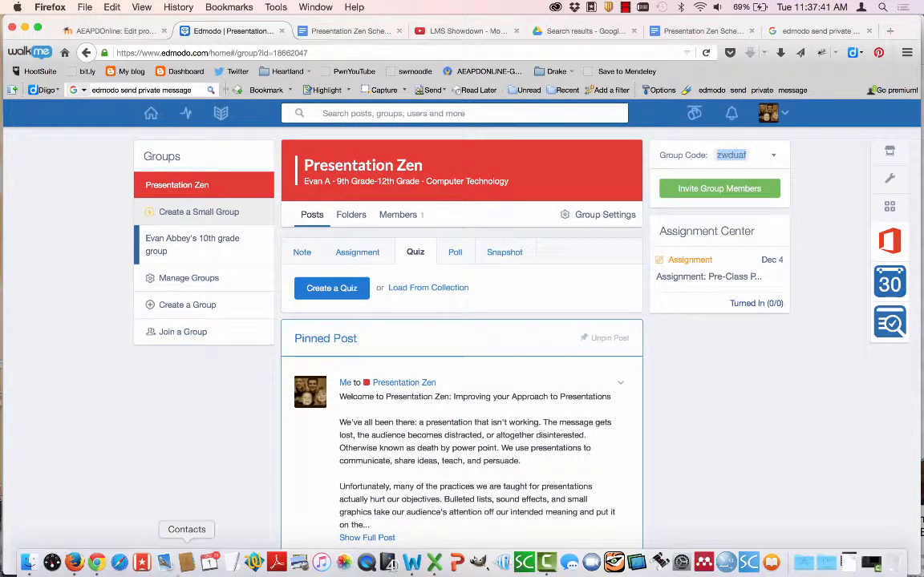
left_click(97, 562)
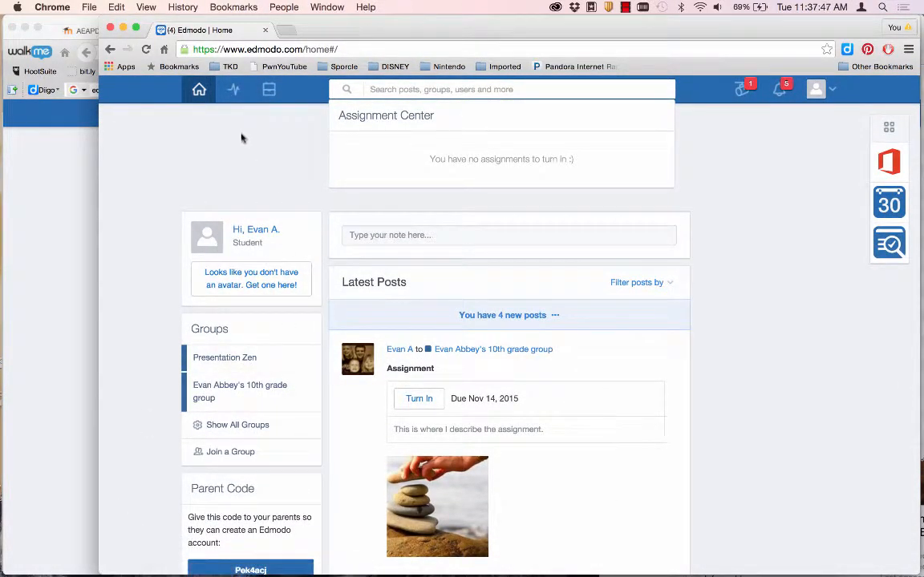
Step: Join the Presentation Zen group as the student with the copied group code and open the group's page
left_click(225, 453)
key("super+v")
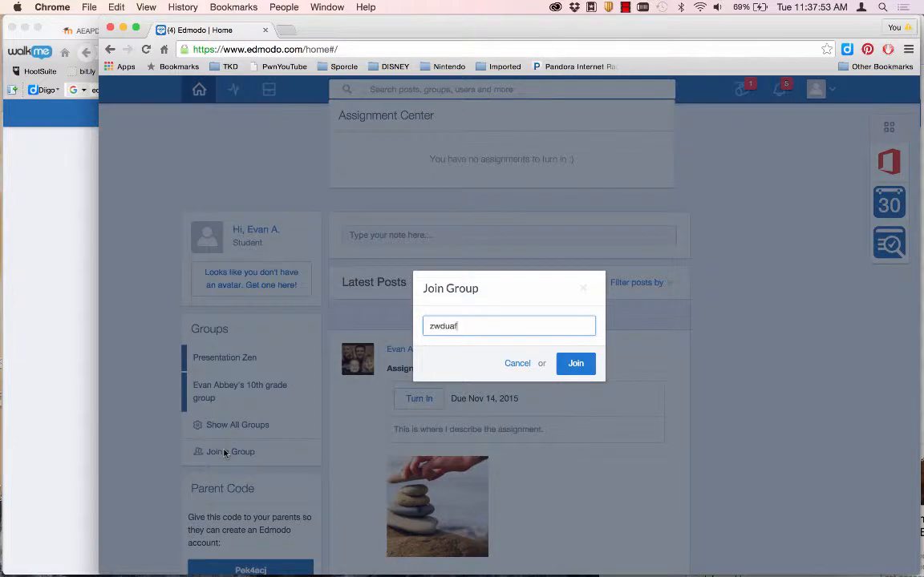
left_click(575, 366)
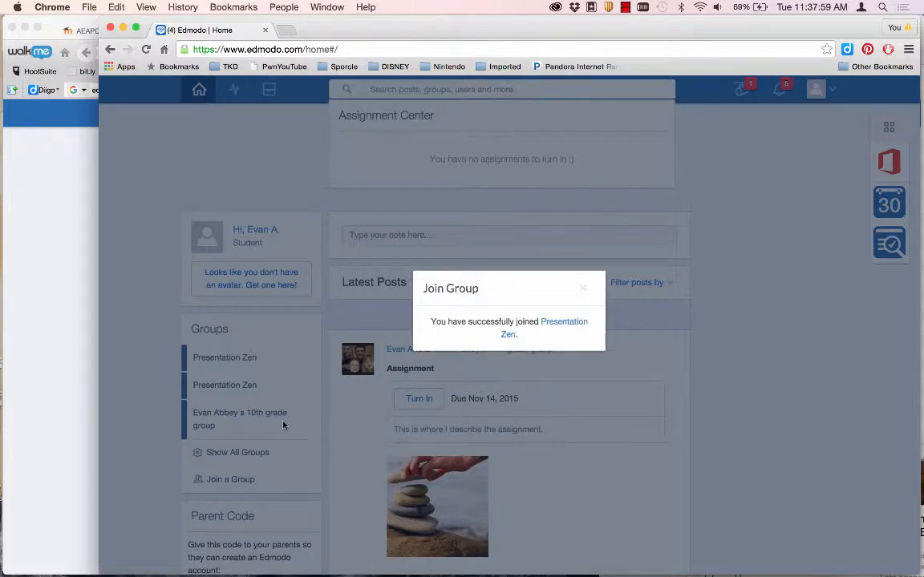
left_click(558, 324)
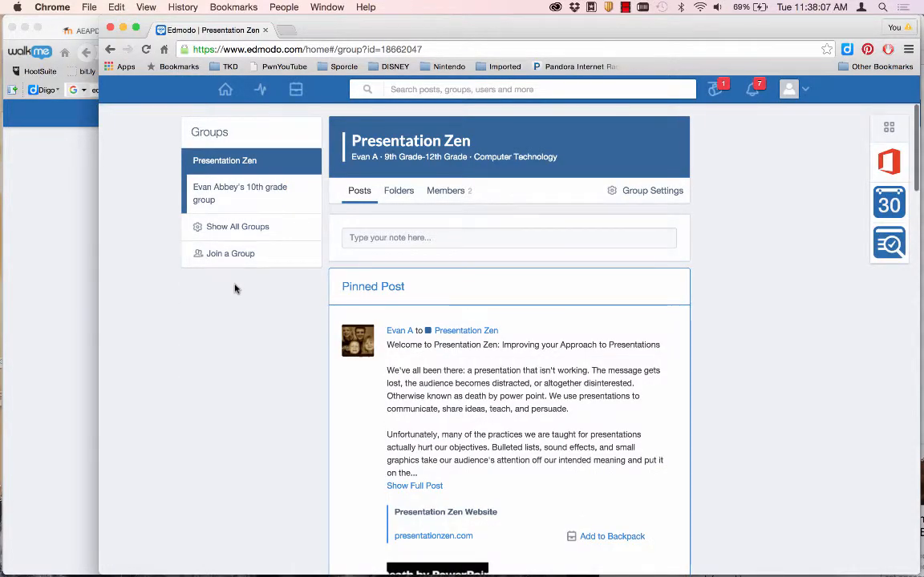
Step: Look through the Presentation Zen group's posts from the student's view and open the pinned welcome post's full message
scroll(235, 287, "down", 1)
scroll(235, 289, "down", 10)
scroll(235, 289, "up", 10)
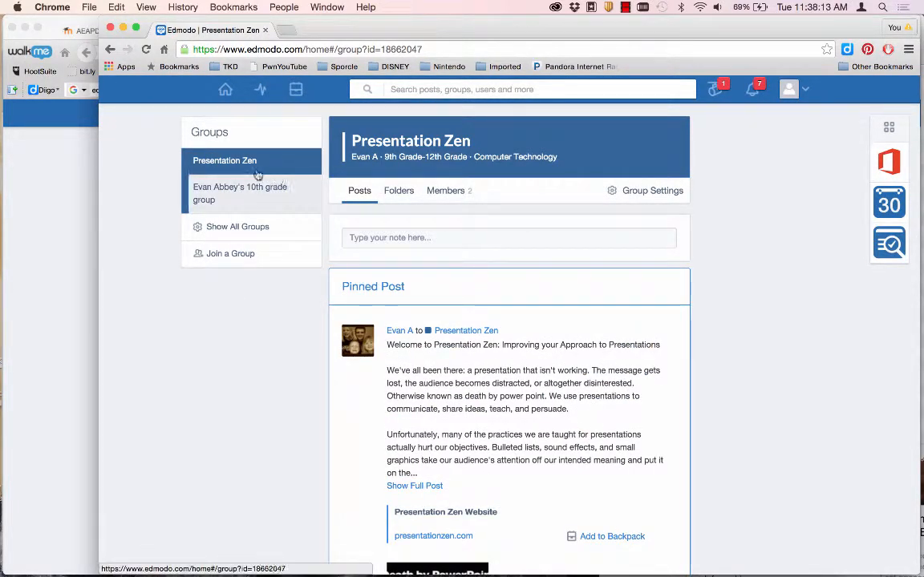
scroll(355, 305, "down", 4)
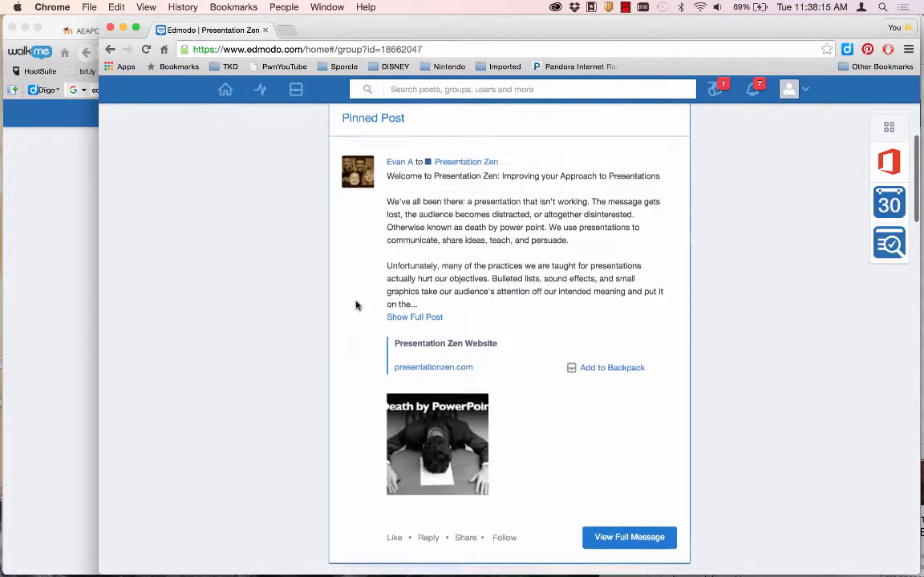
scroll(357, 304, "down", 5)
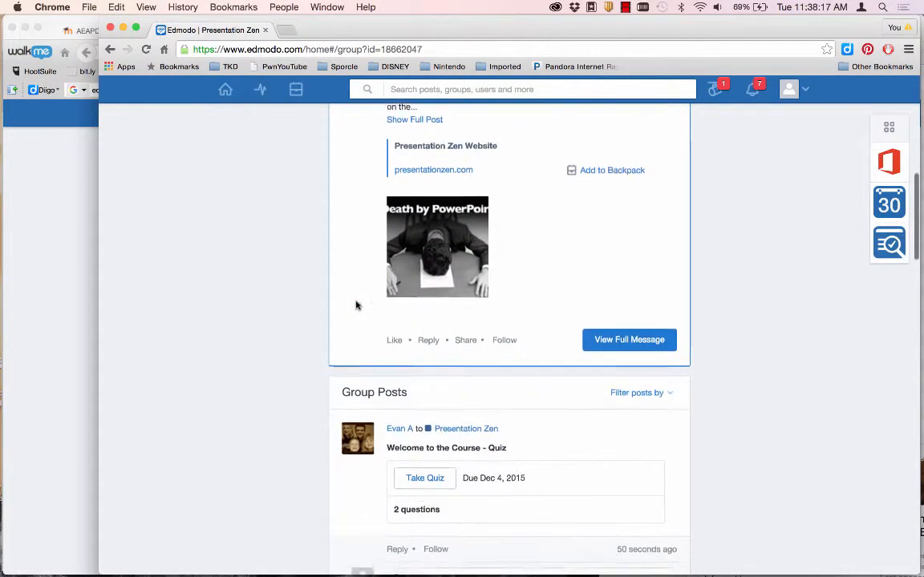
scroll(355, 305, "up", 2)
left_click(641, 392)
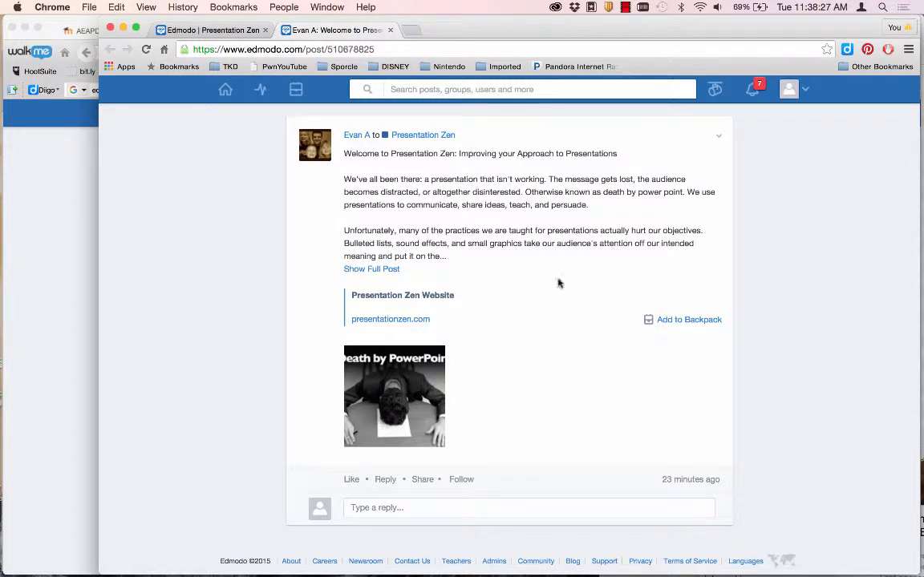
Step: Close the welcome post's tab and start the "Welcome to the Course - Quiz" from the Presentation Zen group posts
left_click(391, 30)
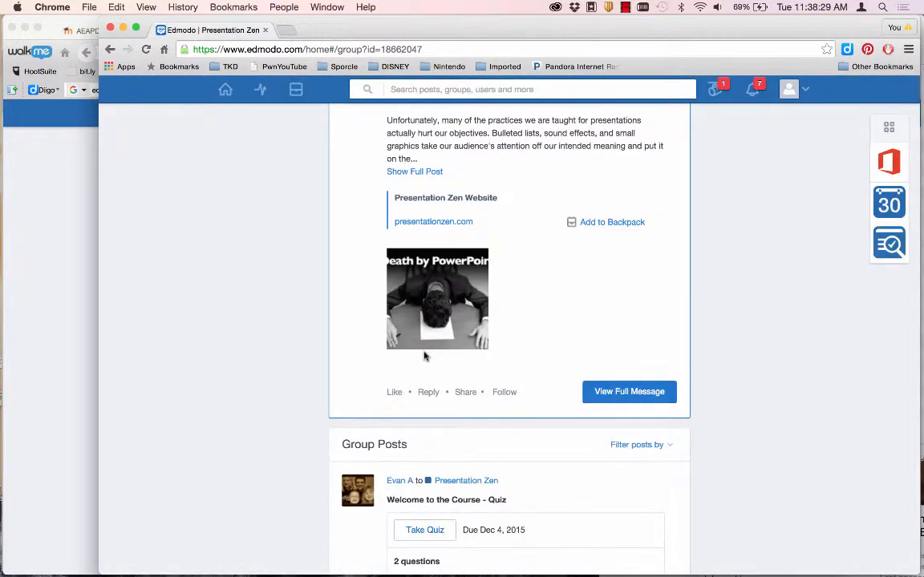
scroll(425, 357, "down", 5)
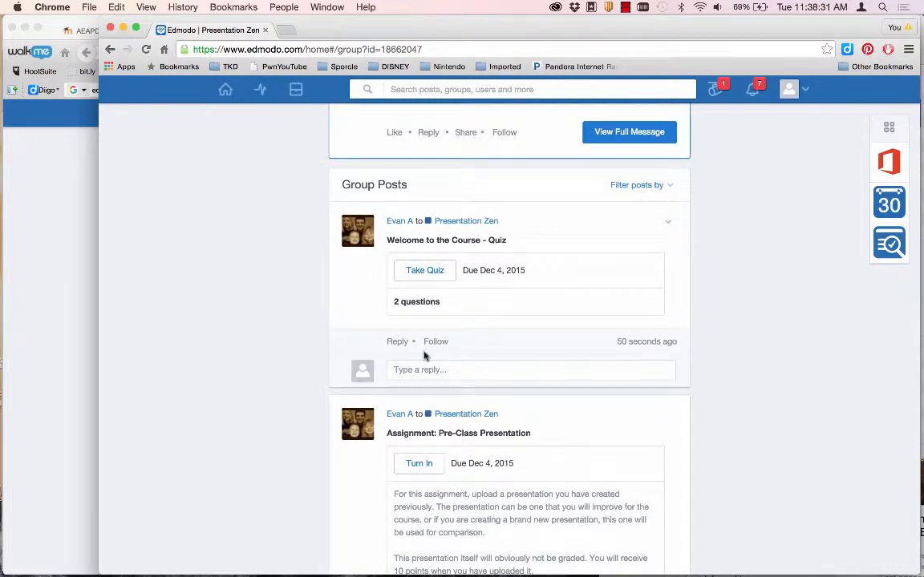
left_click(428, 259)
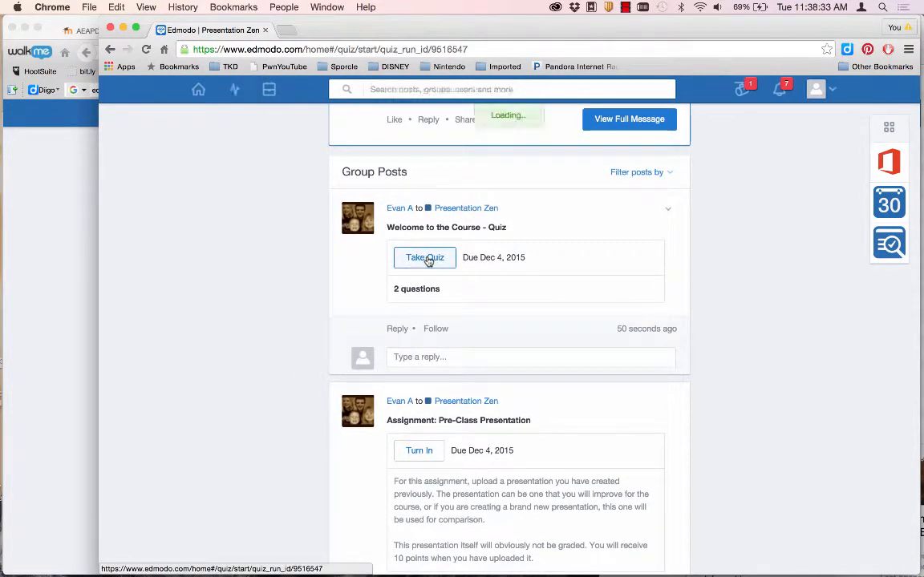
left_click(365, 267)
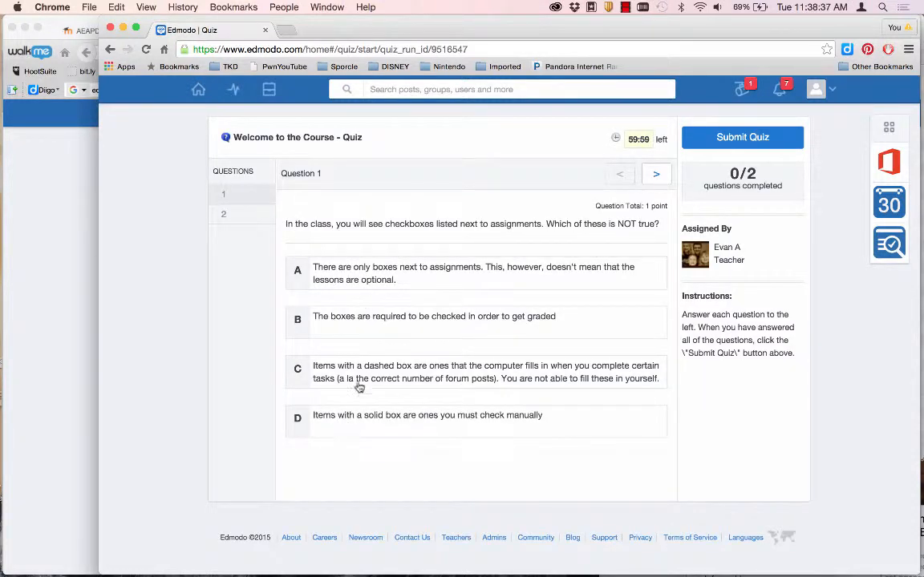
Step: Answer question 1 with B and question 2 with False, and submit the quiz
left_click(370, 319)
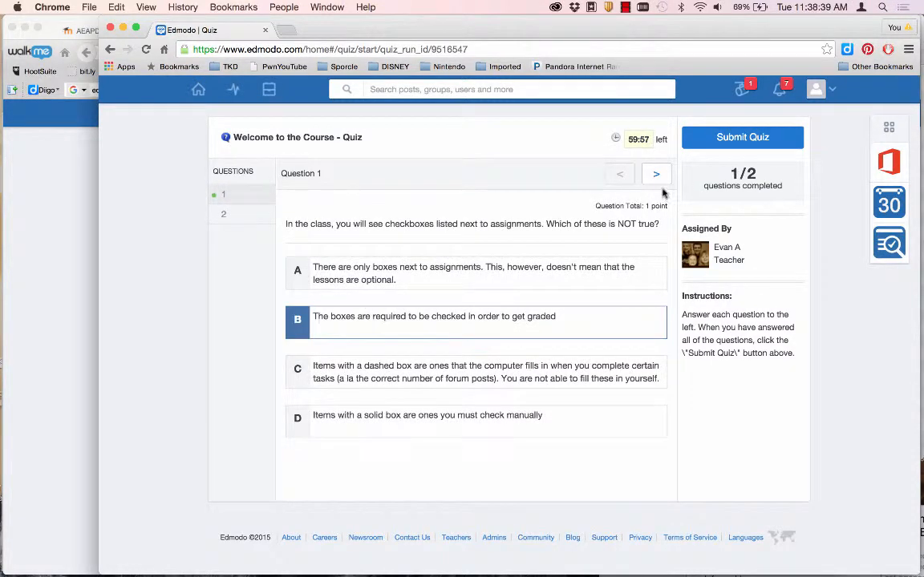
left_click(656, 175)
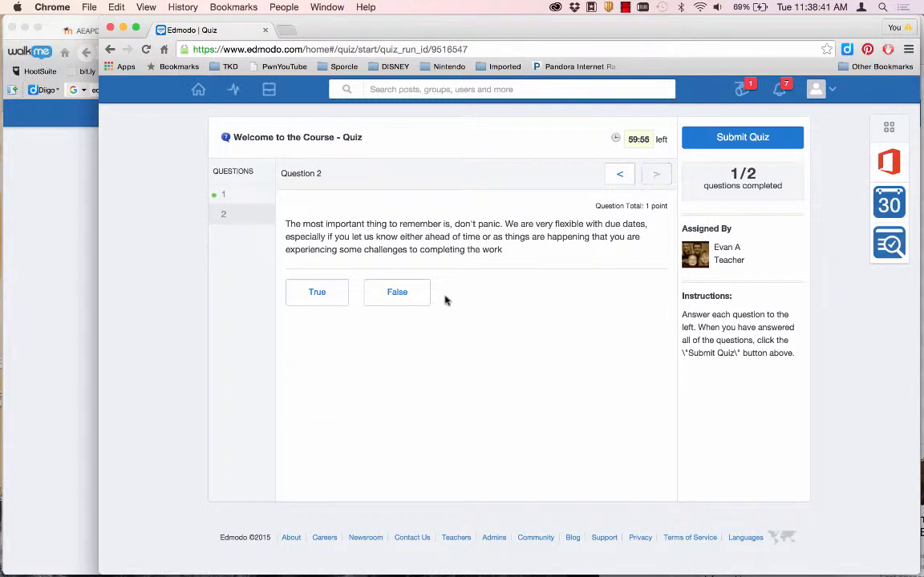
left_click(403, 292)
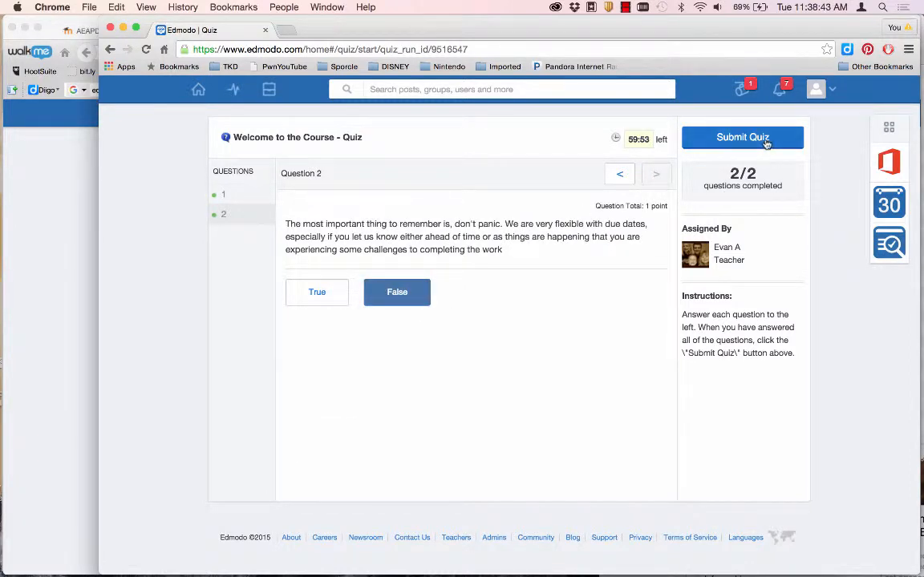
left_click(729, 138)
left_click(581, 364)
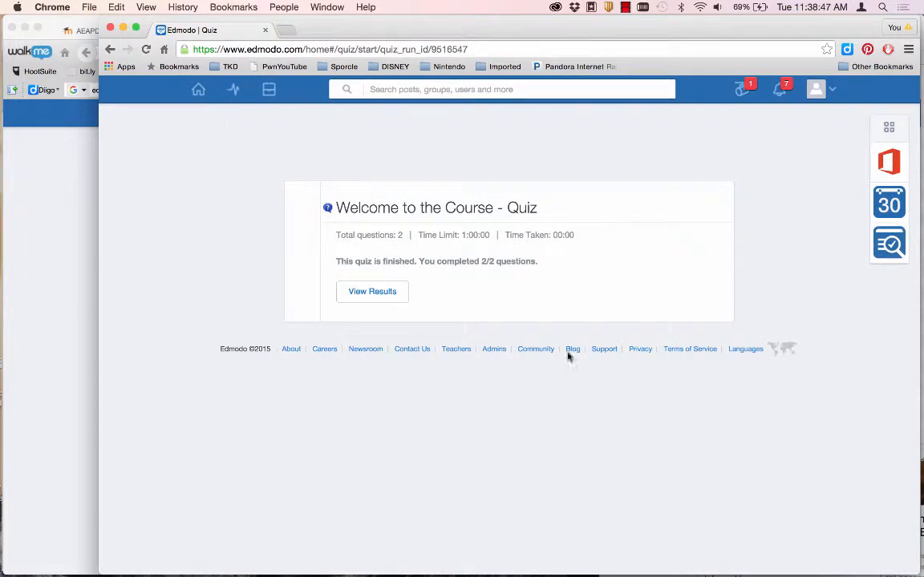
Step: Review the quiz results for both questions and check the quiz's post on the Presentation Zen group page
left_click(390, 297)
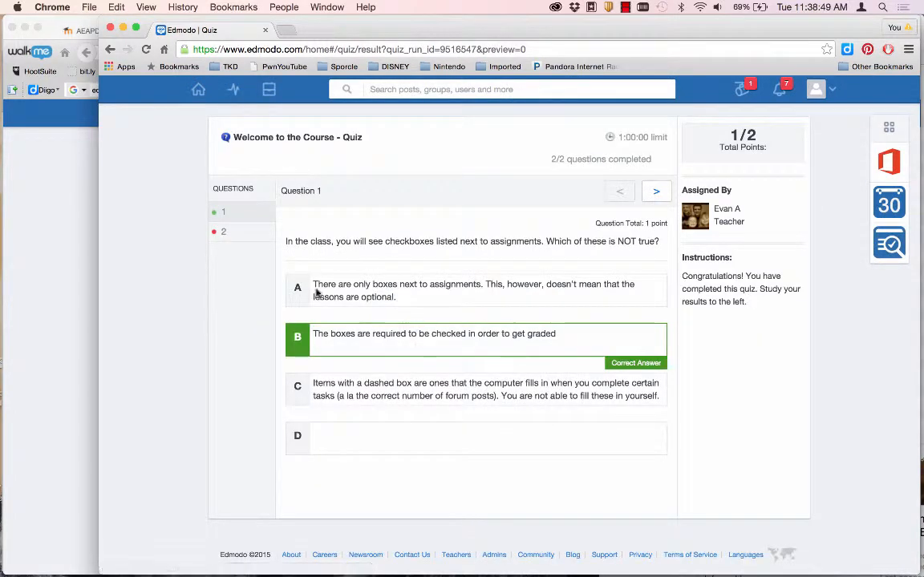
left_click(222, 234)
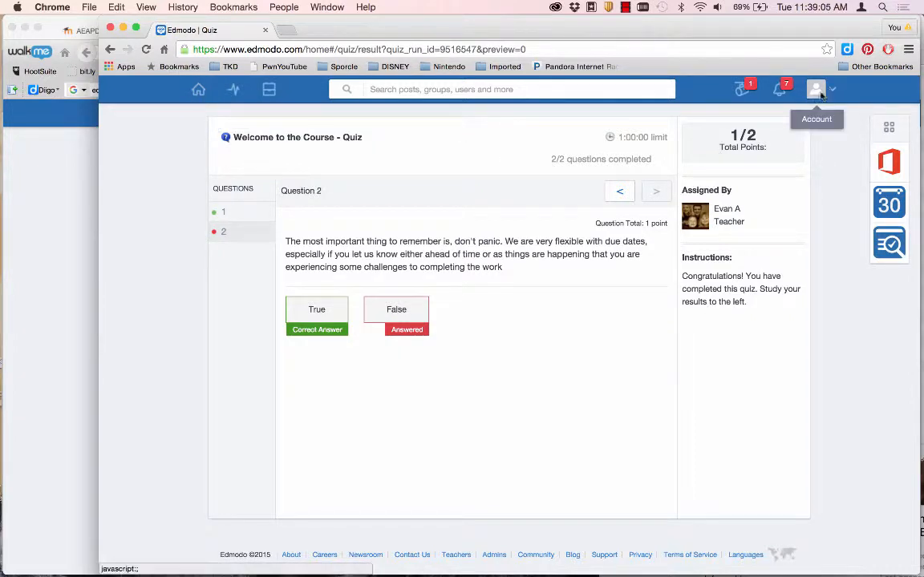
left_click(198, 89)
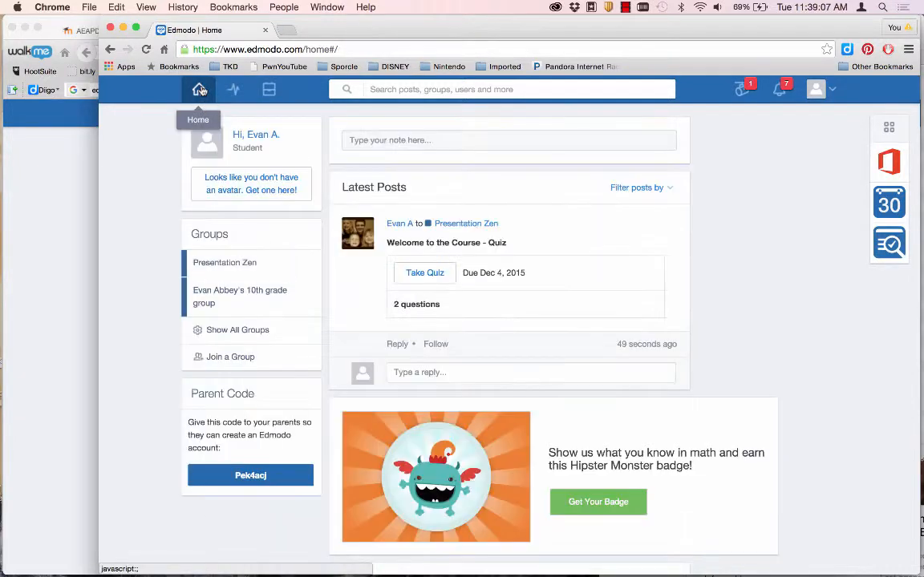
left_click(207, 266)
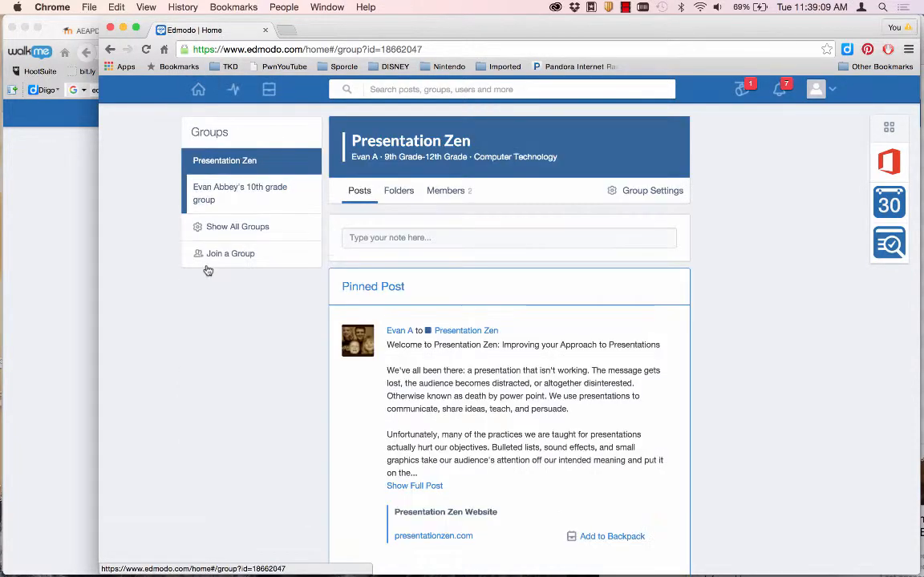
scroll(391, 489, "down", 5)
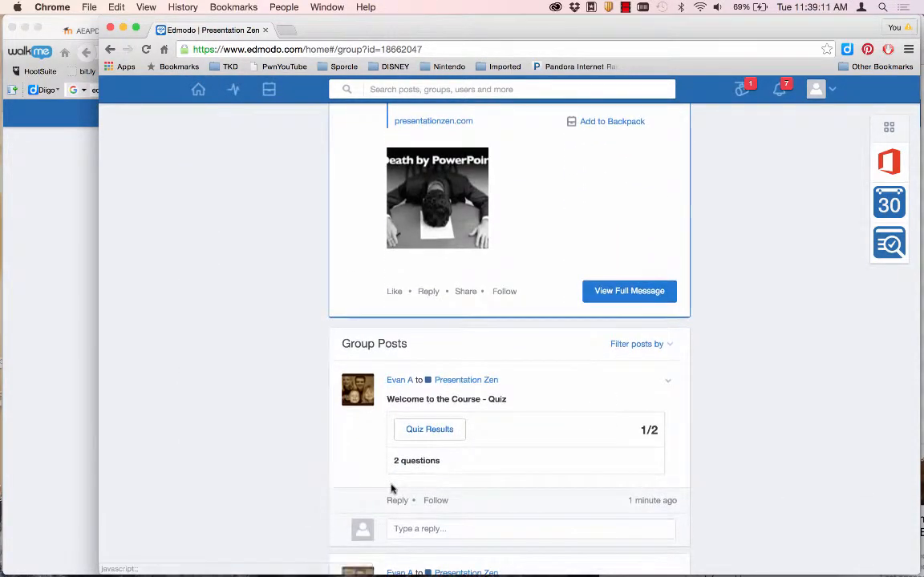
scroll(391, 490, "up", 5)
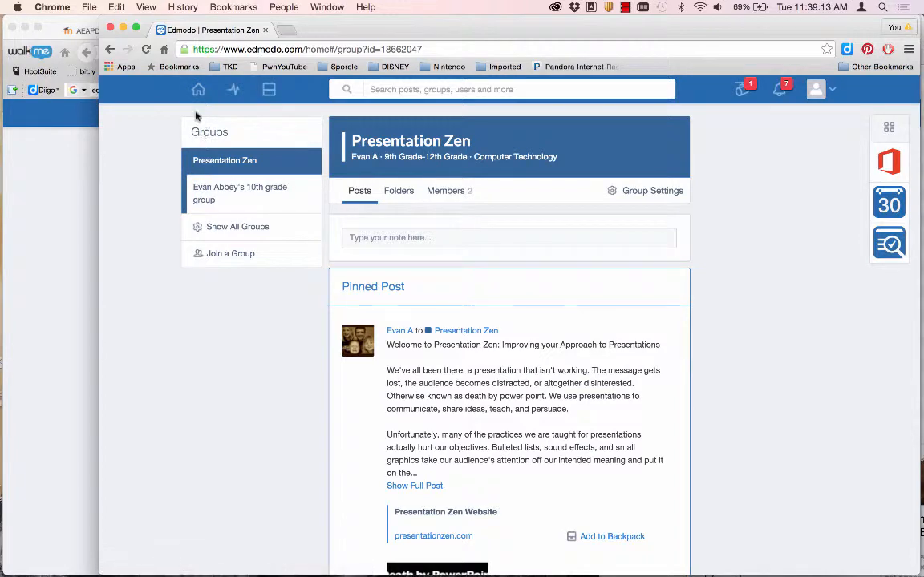
Step: Look through the latest posts on the student's home page
left_click(199, 90)
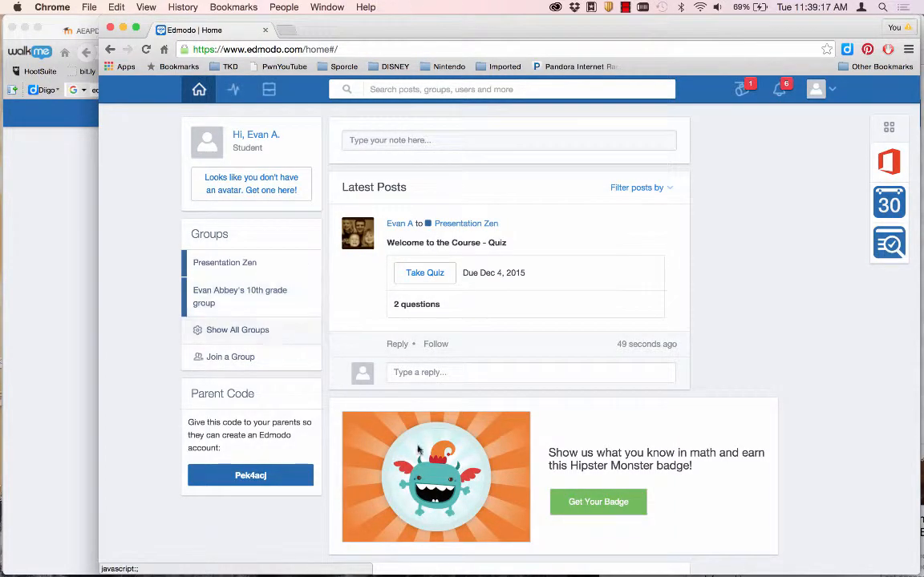
scroll(417, 451, "down", 15)
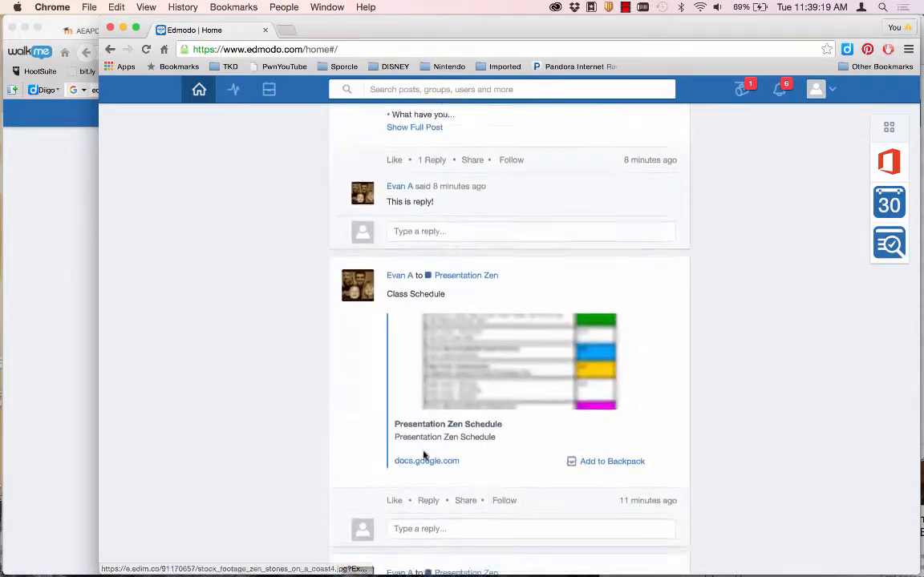
scroll(423, 455, "down", 20)
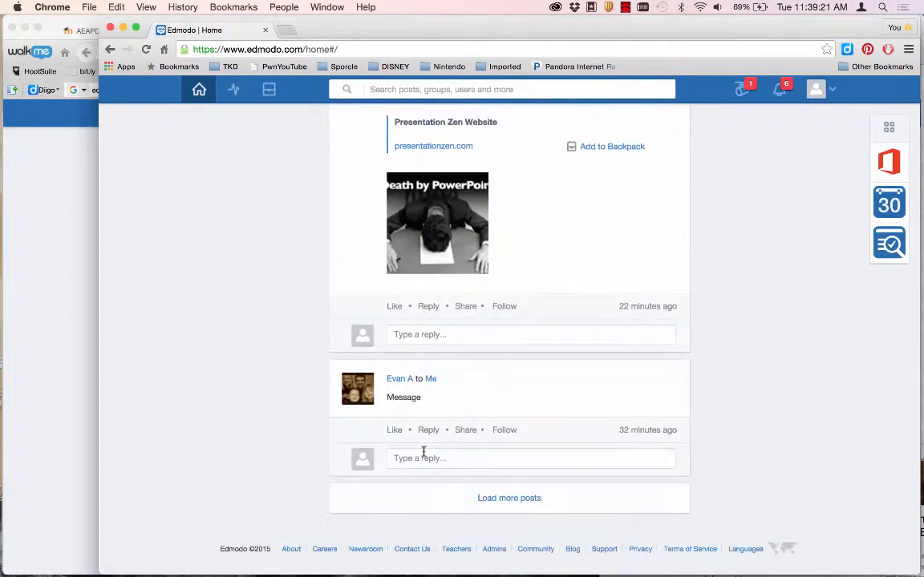
scroll(423, 453, "up", 20)
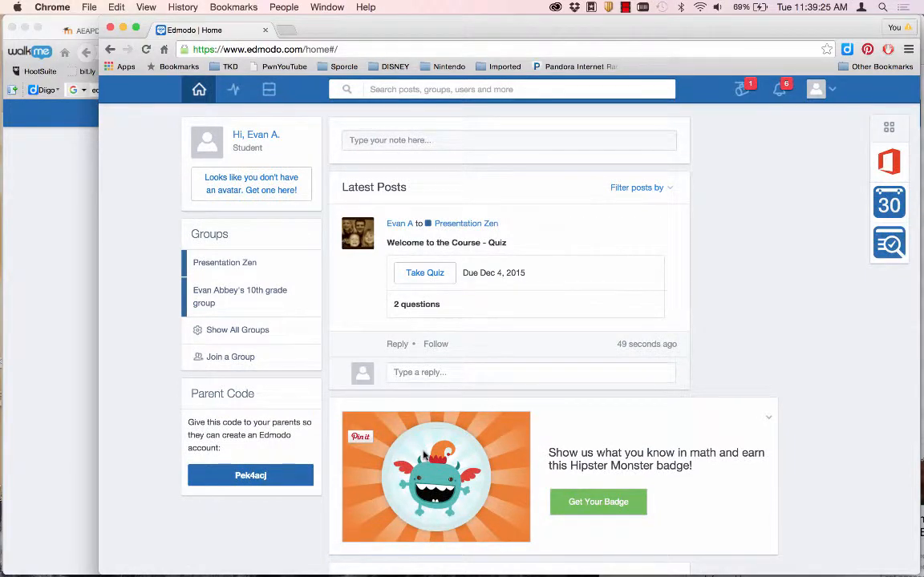
Step: Return to the Presentation Zen group and open the turn-in page of the Pre-Class Presentation assignment
left_click(236, 264)
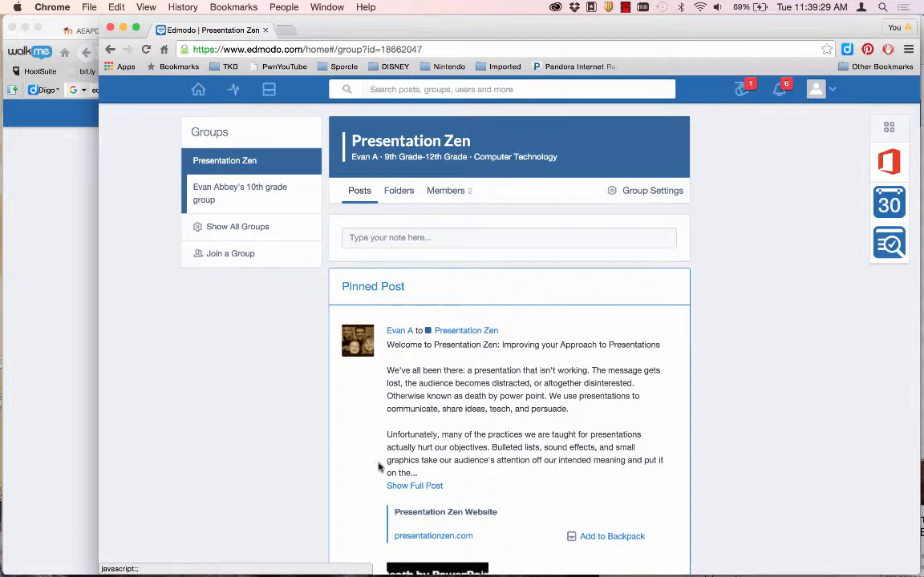
scroll(385, 473, "down", 3)
scroll(385, 473, "down", 7)
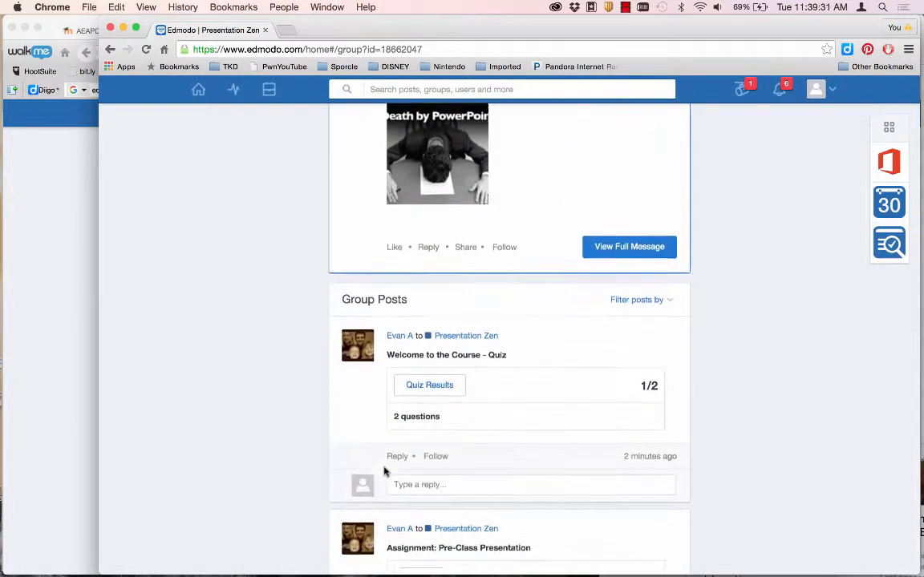
scroll(386, 473, "down", 4)
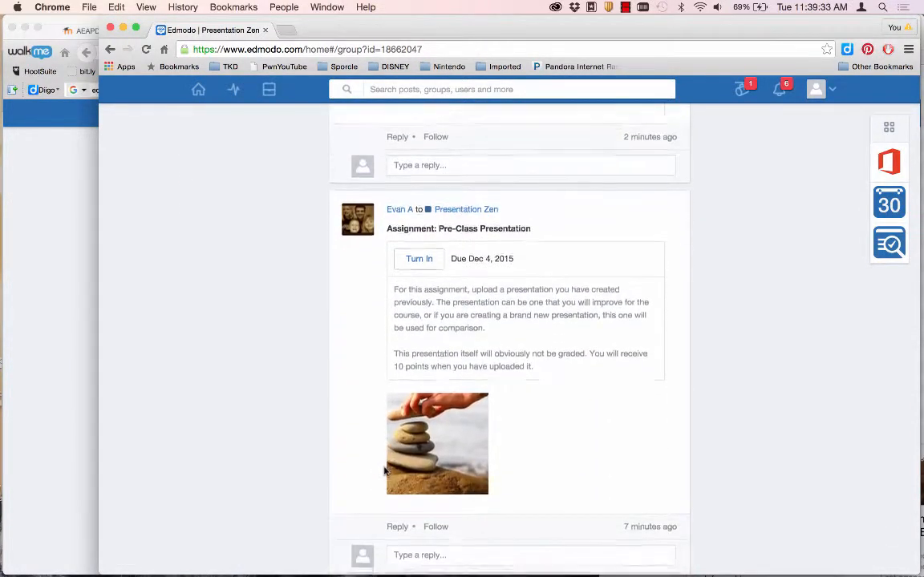
left_click(428, 232)
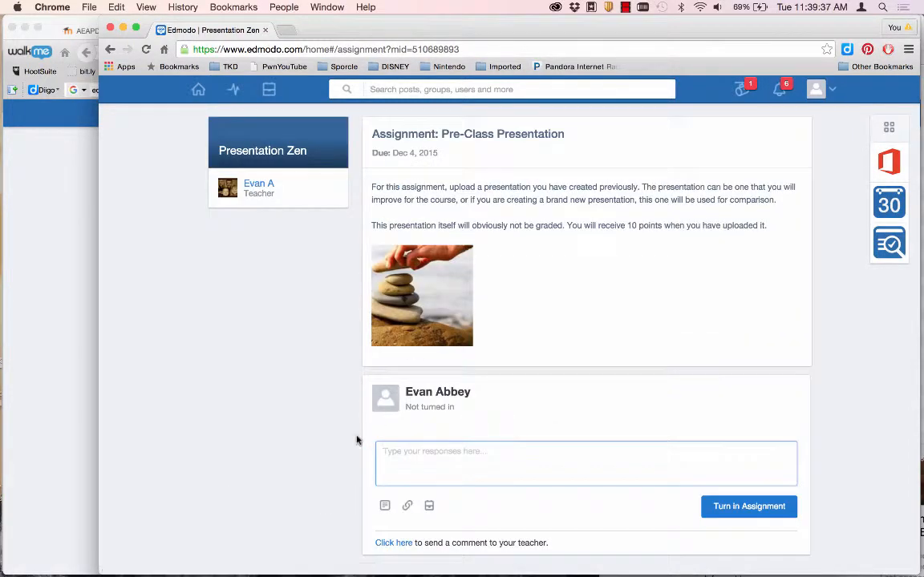
Step: Enter "Here is my response." as the assignment response and attach document.pdf from the Downloads folder
scroll(356, 440, "down", 1)
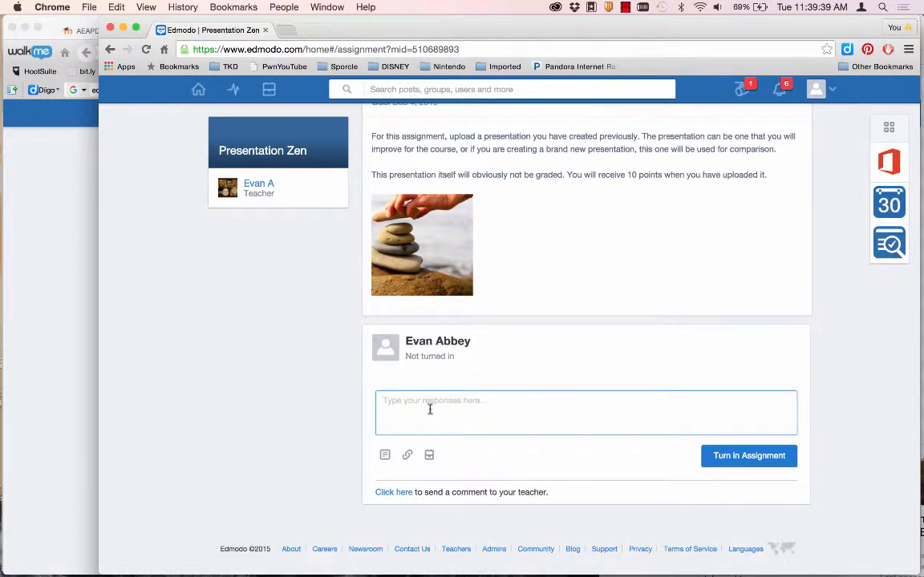
left_click(430, 409)
type("Here is my response.")
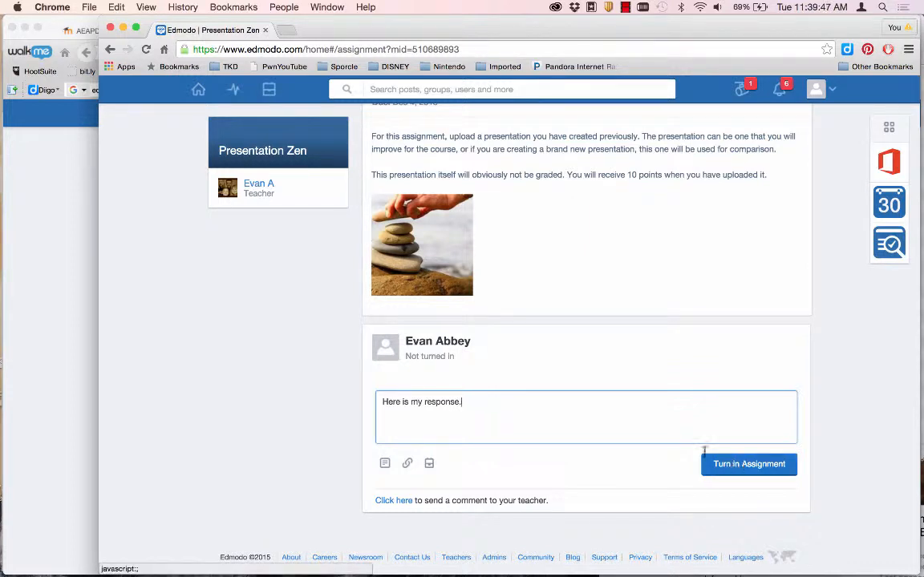
left_click(385, 466)
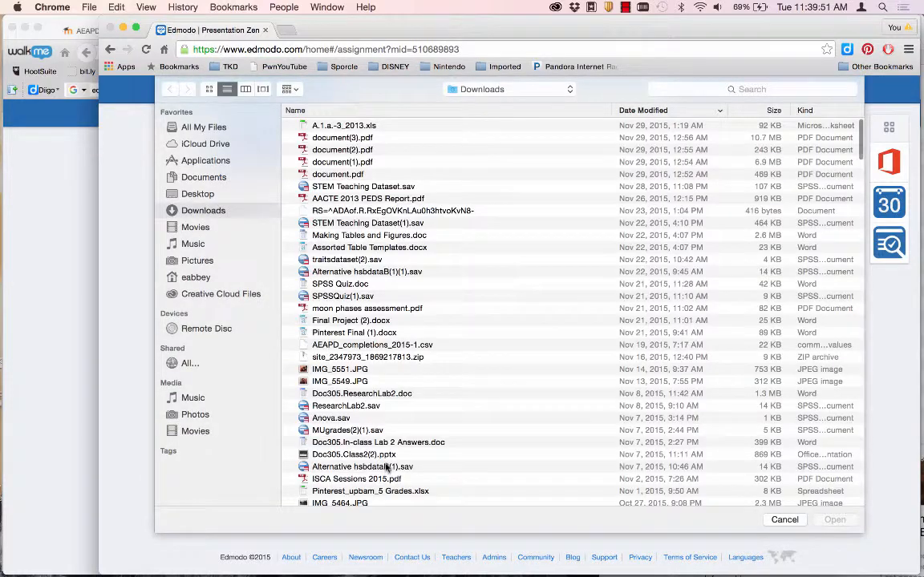
double_click(338, 174)
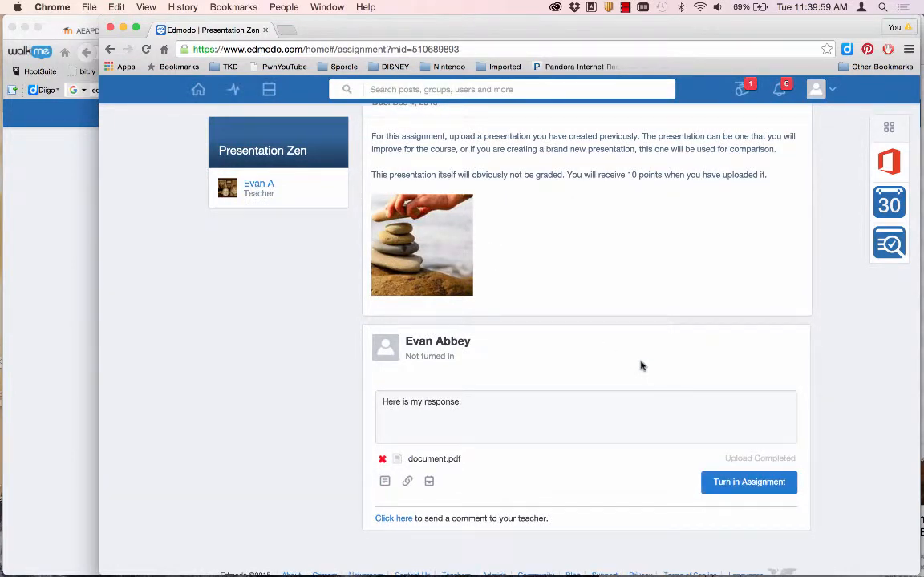
Step: Look through the Backpack's My Submissions folder in the library and close it without attaching anything
left_click(429, 481)
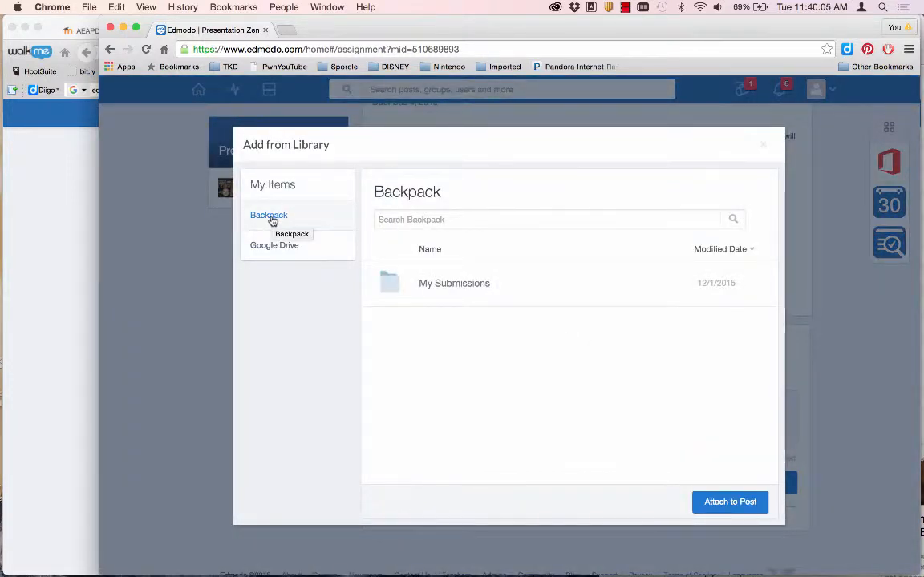
left_click(455, 286)
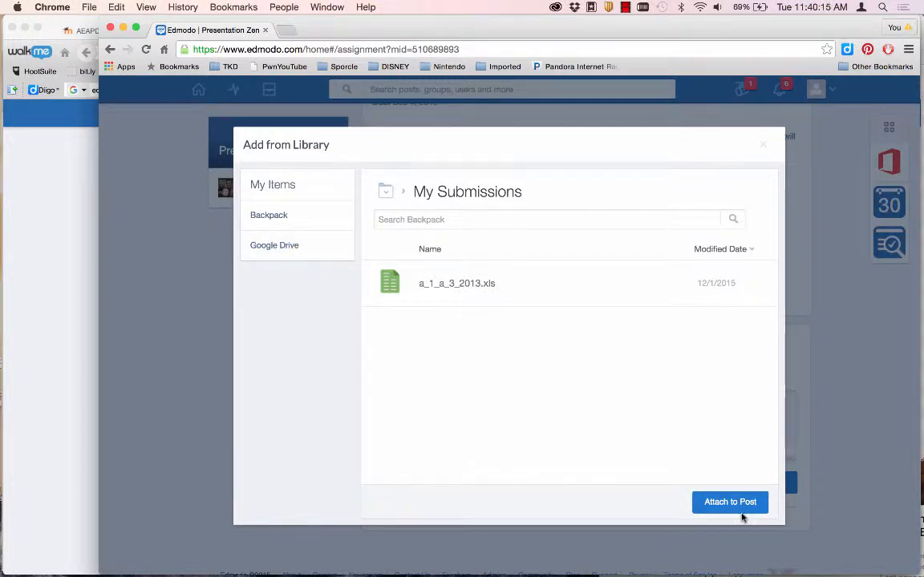
left_click(763, 145)
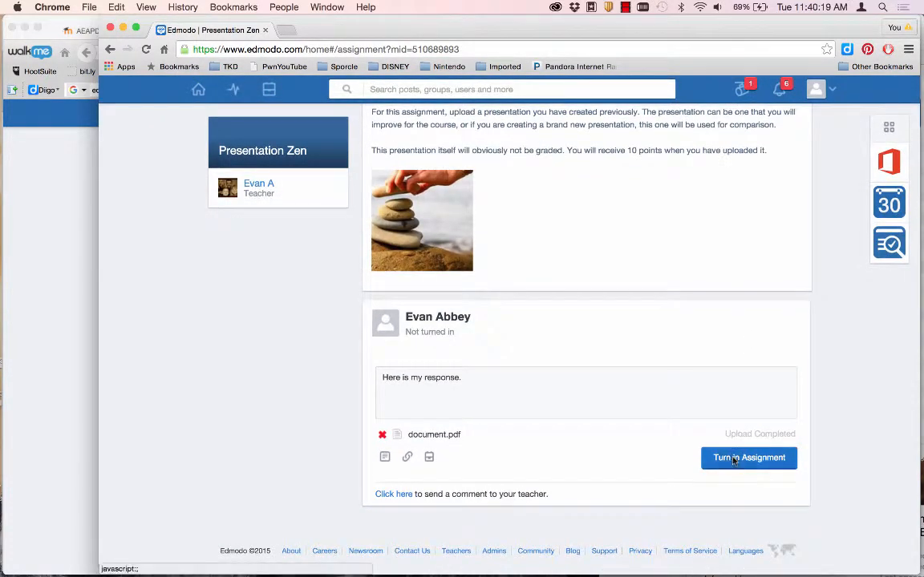
Step: Turn in the Pre-Class Presentation assignment and check the submission and its comments section
left_click(735, 459)
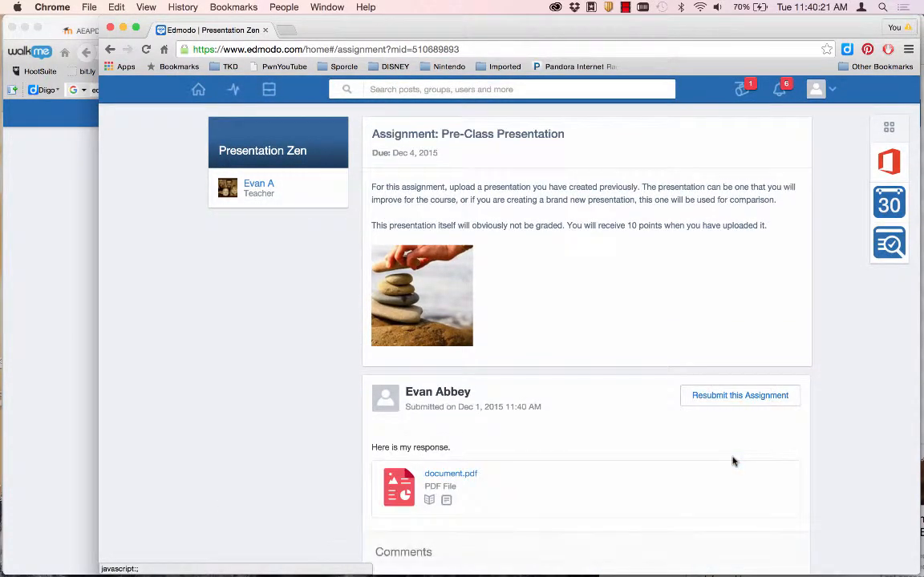
scroll(621, 469, "down", 3)
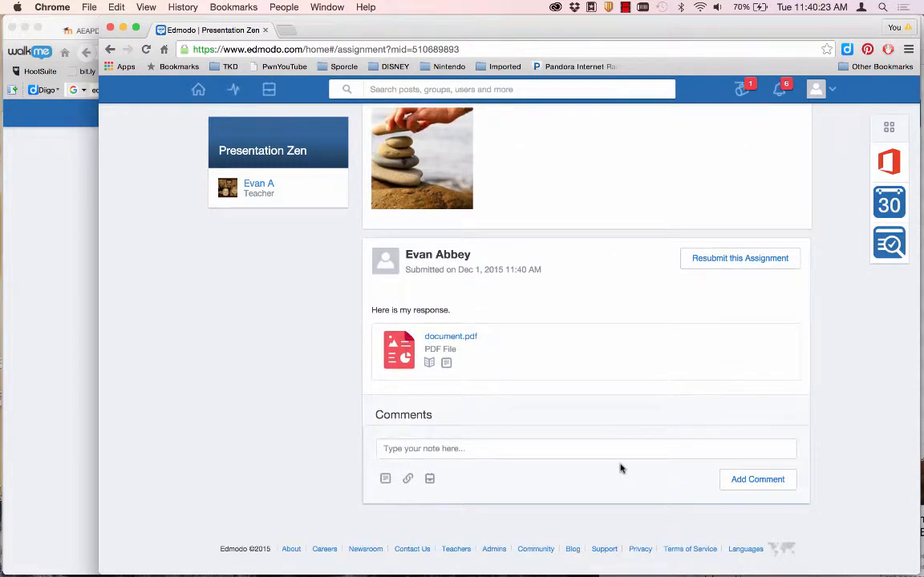
scroll(621, 469, "up", 3)
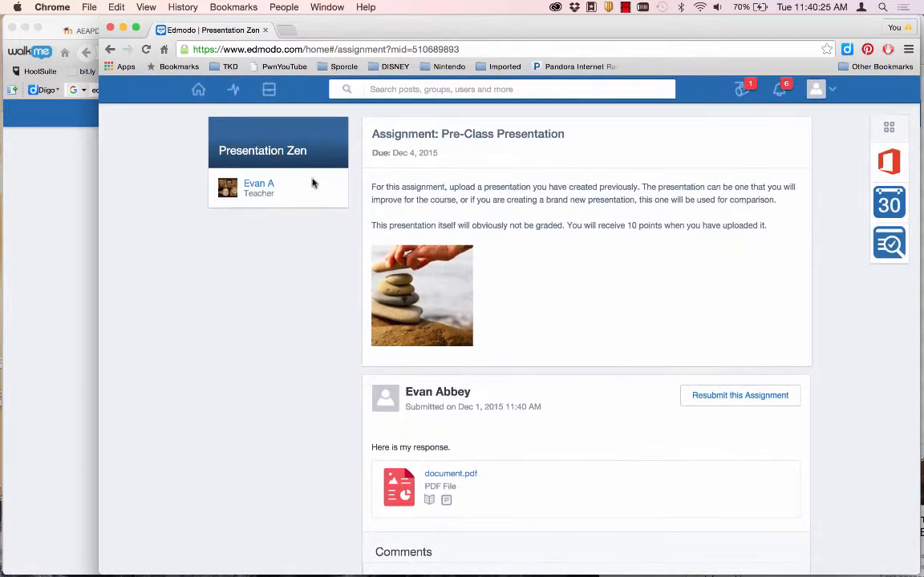
Step: Return to the Presentation Zen group page and look through the quiz, assignment and forum posts
left_click(284, 158)
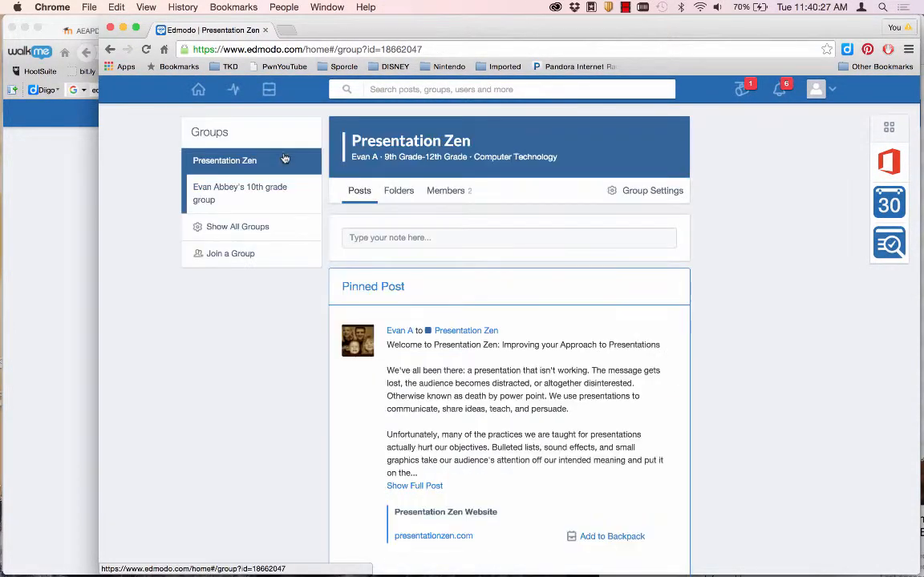
scroll(287, 385, "down", 9)
scroll(287, 384, "down", 10)
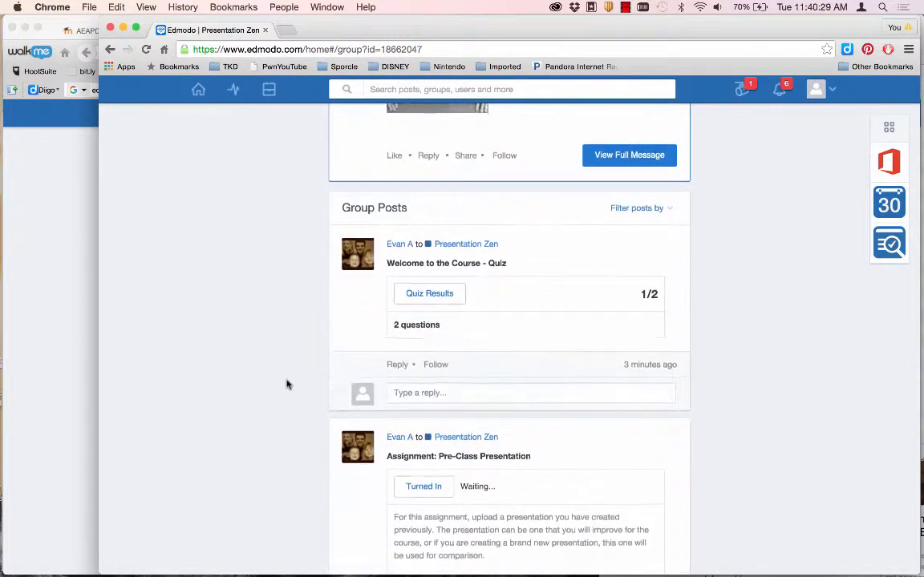
scroll(287, 384, "down", 3)
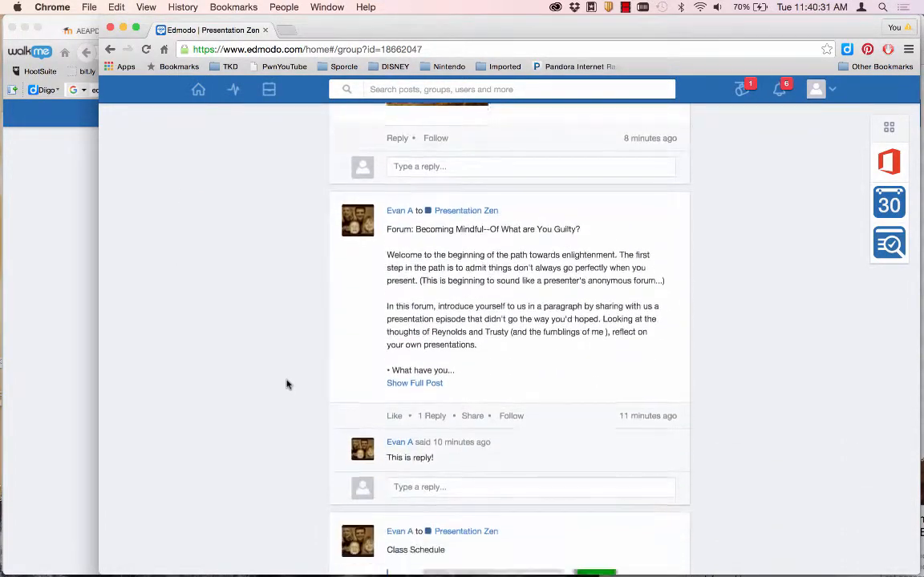
Step: Reply "Here is my response to the reply!" to the Becoming Mindful forum post and send it
left_click(409, 447)
type("Here is my response to the reply!")
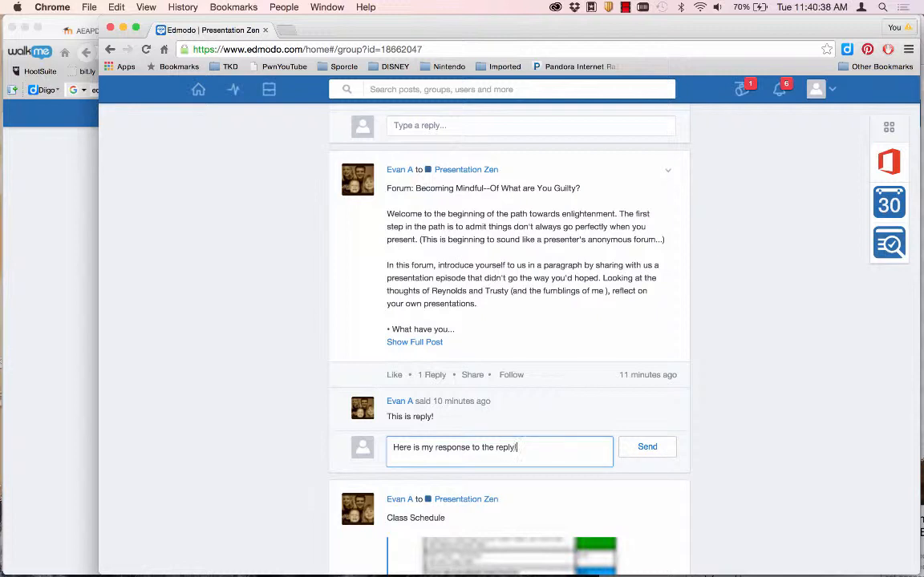
left_click(658, 451)
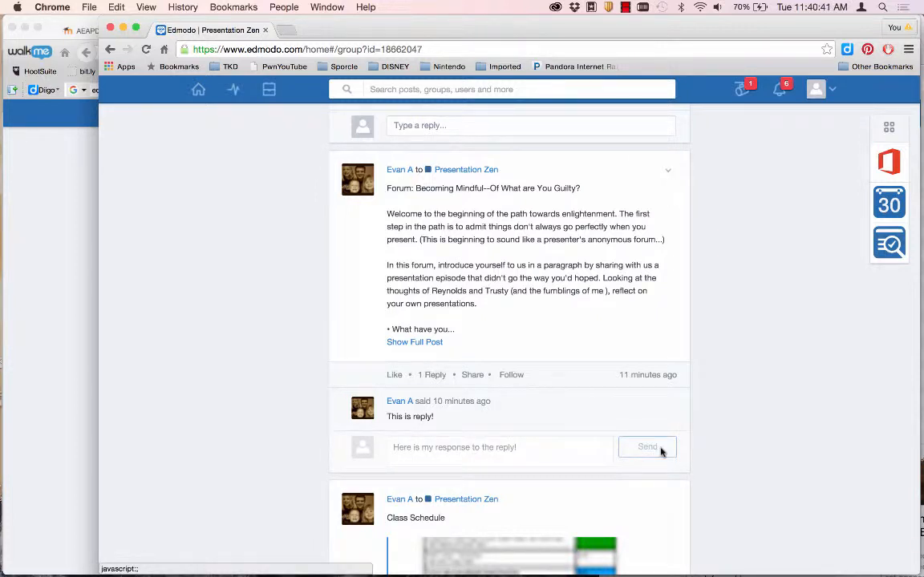
left_click(673, 454)
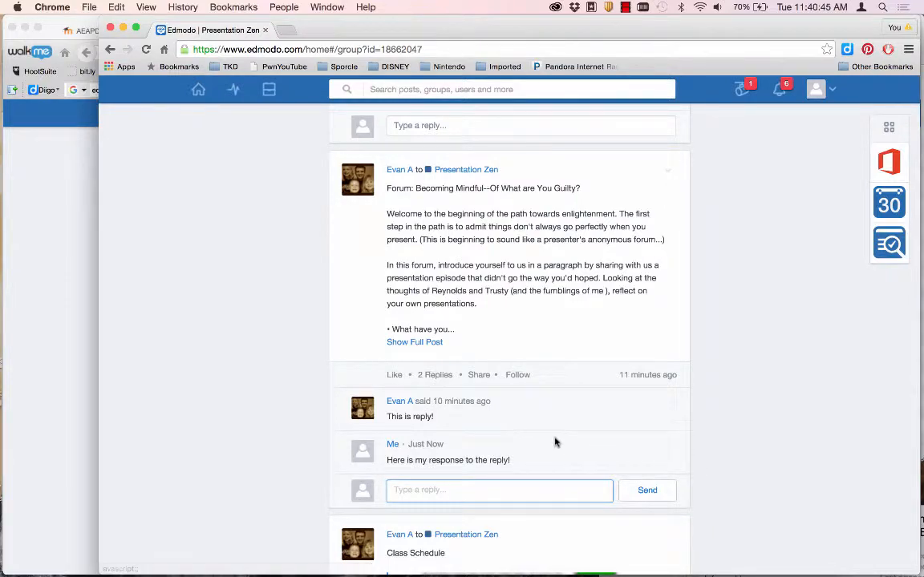
Step: Switch to the teacher's Edmodo session in Firefox and open the turned-in results of the Welcome to the Course quiz
key("super+Tab")
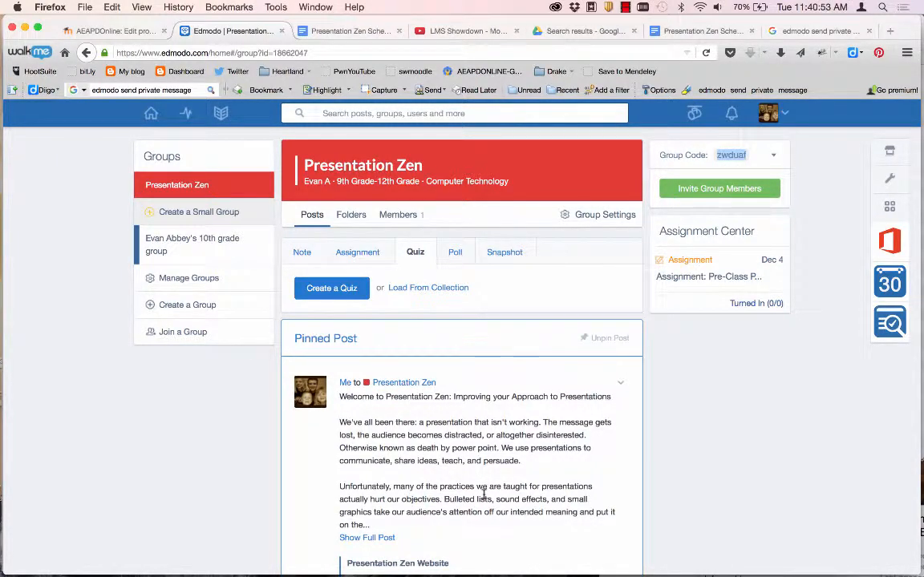
scroll(483, 495, "down", 5)
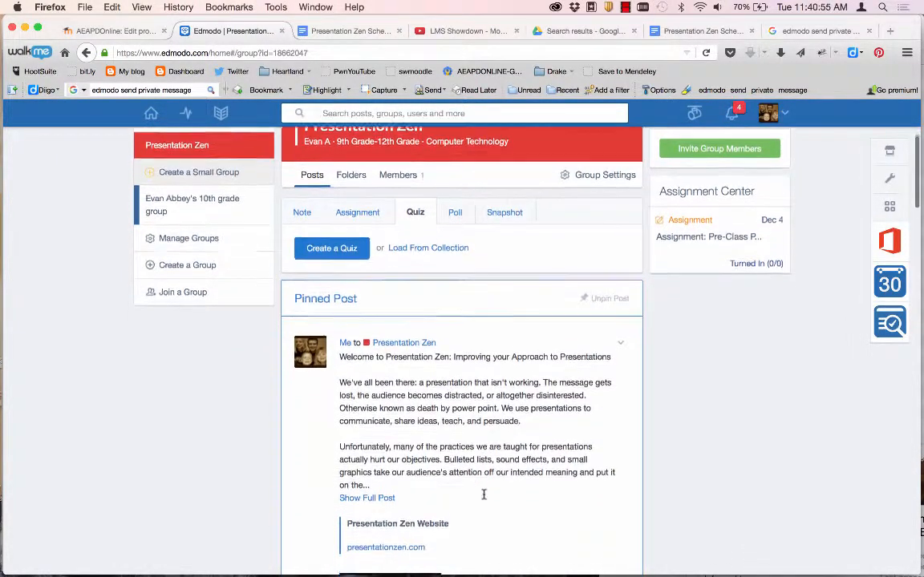
scroll(484, 495, "down", 9)
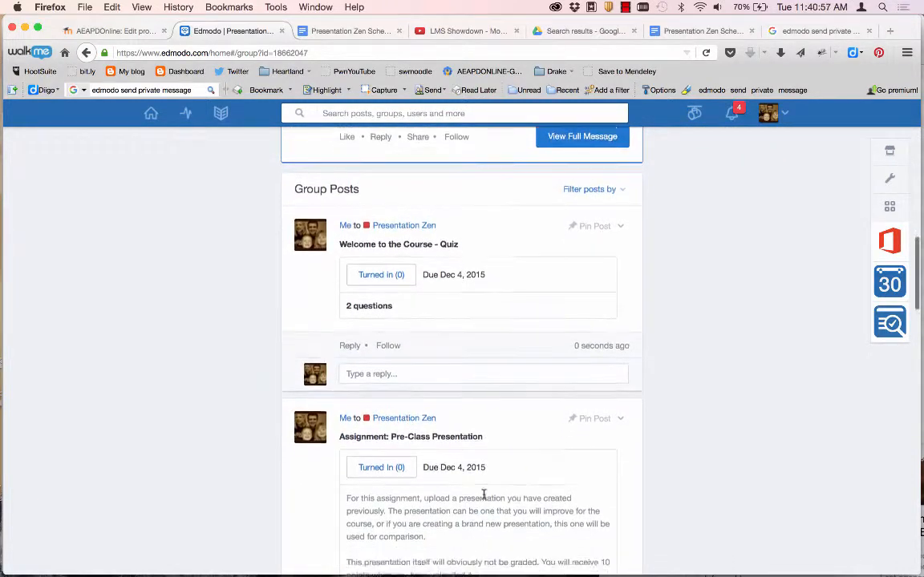
scroll(484, 495, "up", 1)
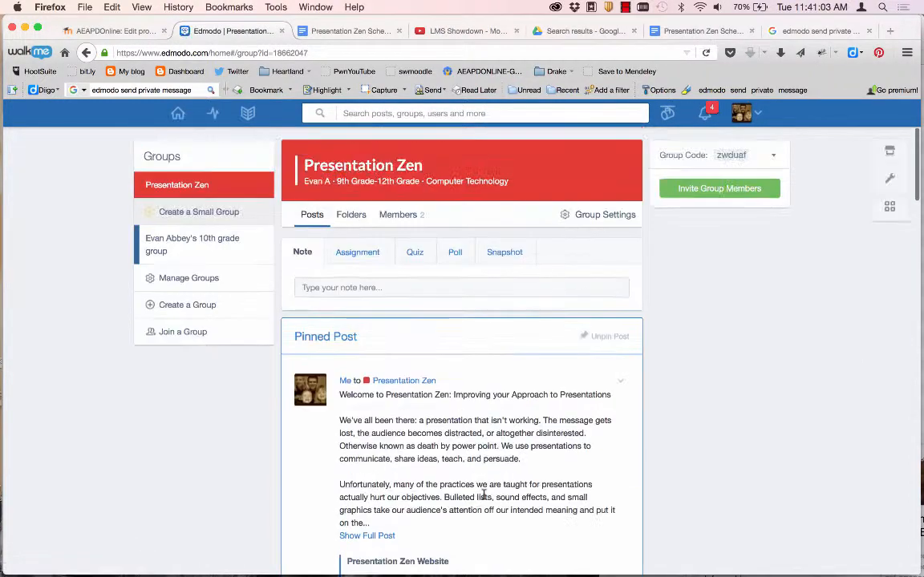
scroll(483, 495, "down", 10)
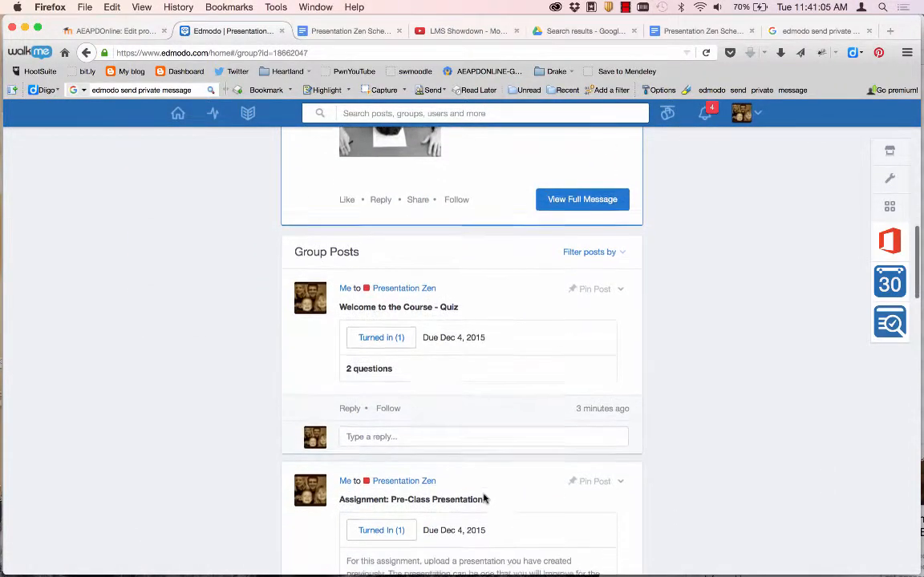
left_click(376, 340)
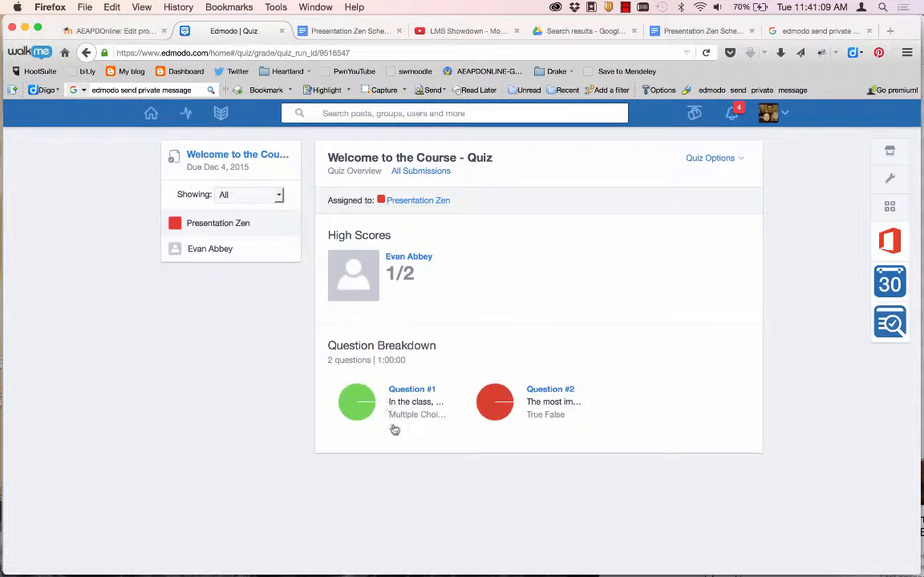
Step: Open the student's quiz submission and review the answers to both questions
mouse_move(365, 396)
left_click(354, 250)
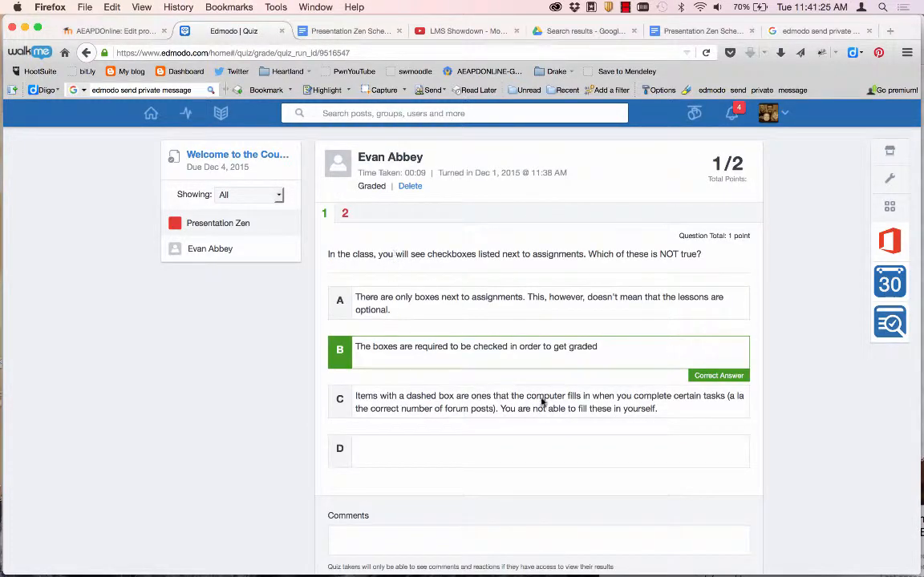
scroll(533, 413, "down", 1)
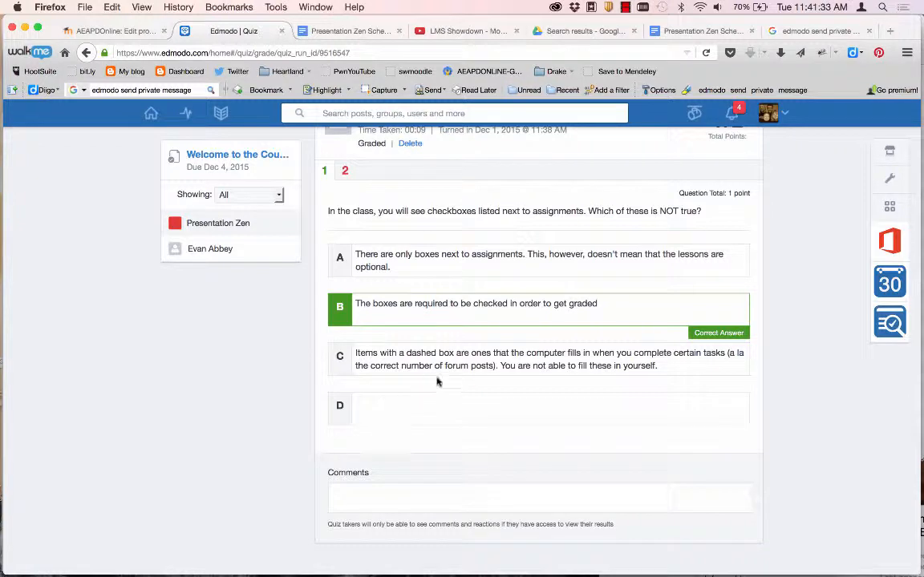
scroll(438, 381, "up", 2)
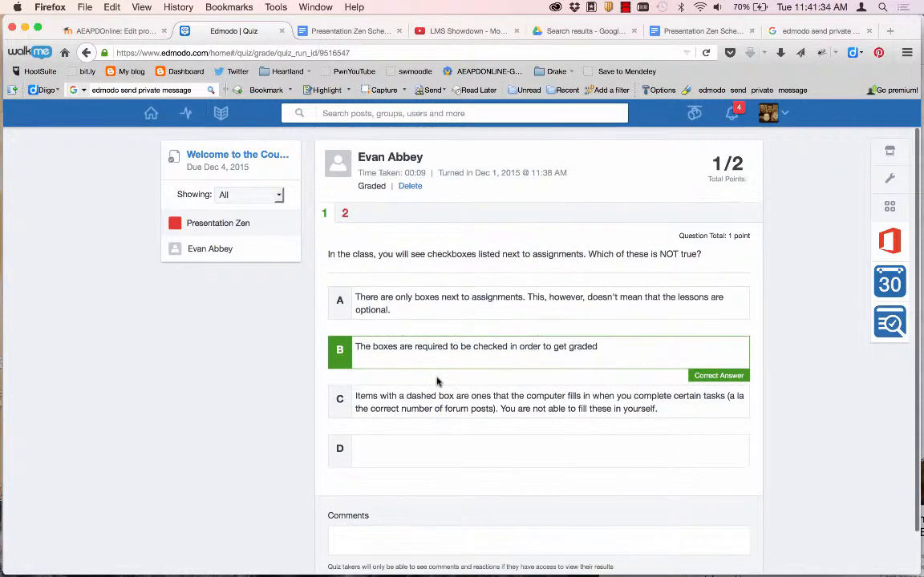
left_click(345, 215)
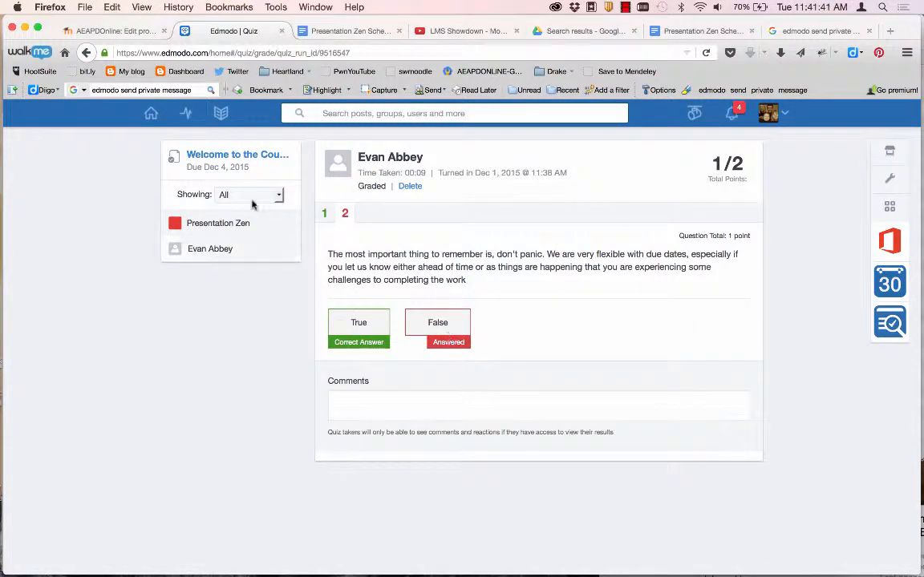
Step: Return to the quiz overview, check the available quiz options and view all submissions
left_click(211, 155)
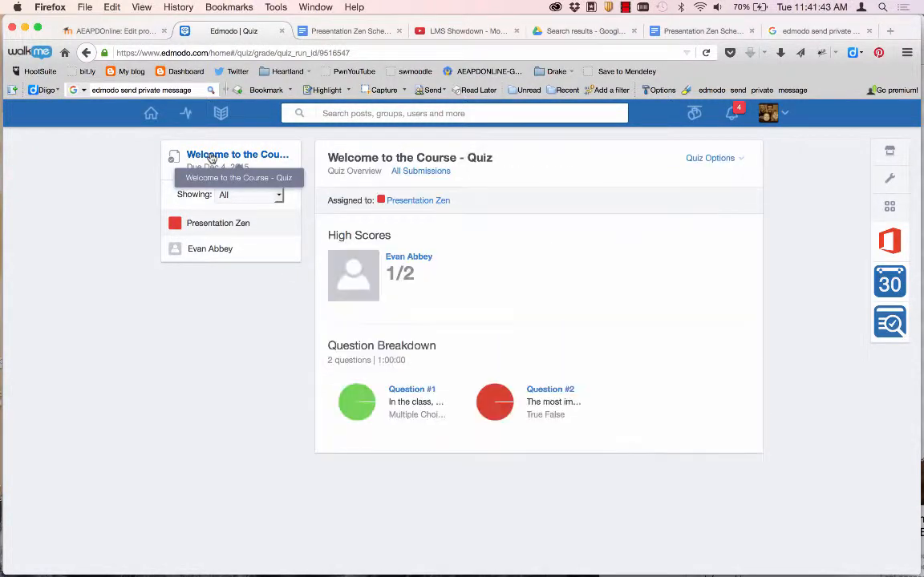
left_click(697, 163)
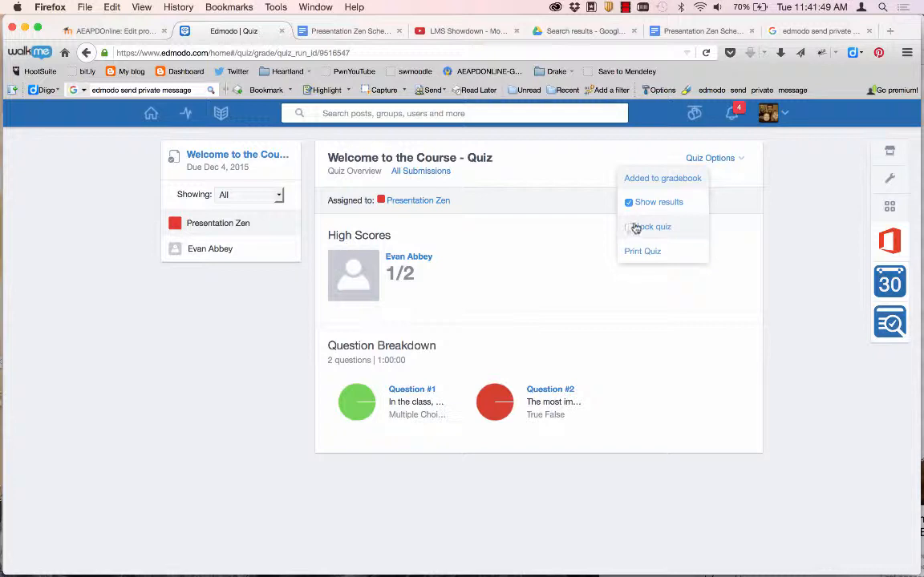
left_click(586, 173)
left_click(433, 172)
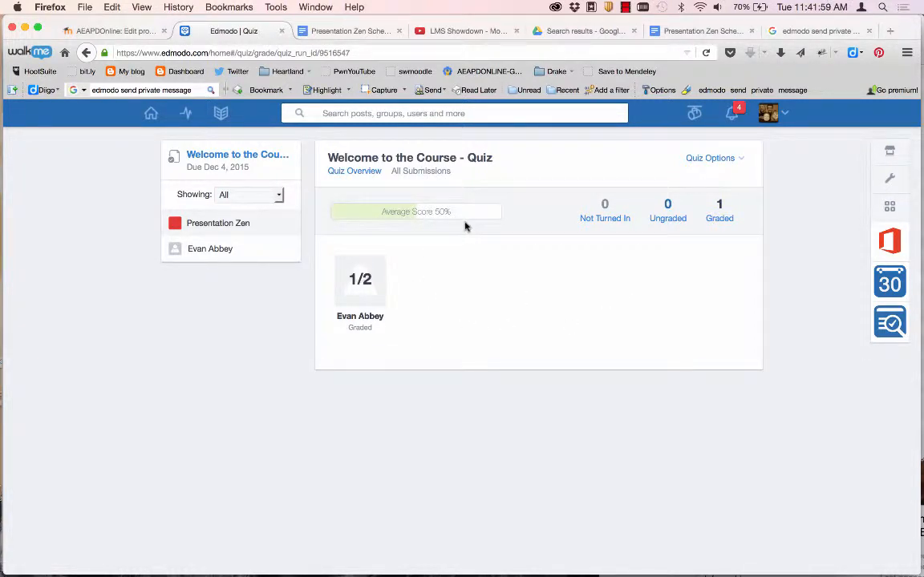
Step: From the home feed, open the student's submission for the Pre-Class Presentation assignment
left_click(152, 117)
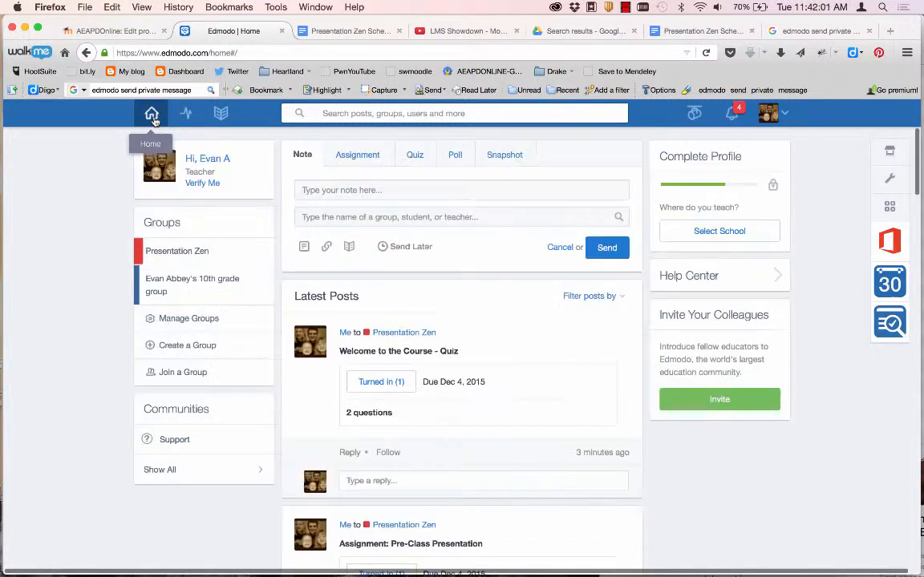
scroll(409, 417, "down", 3)
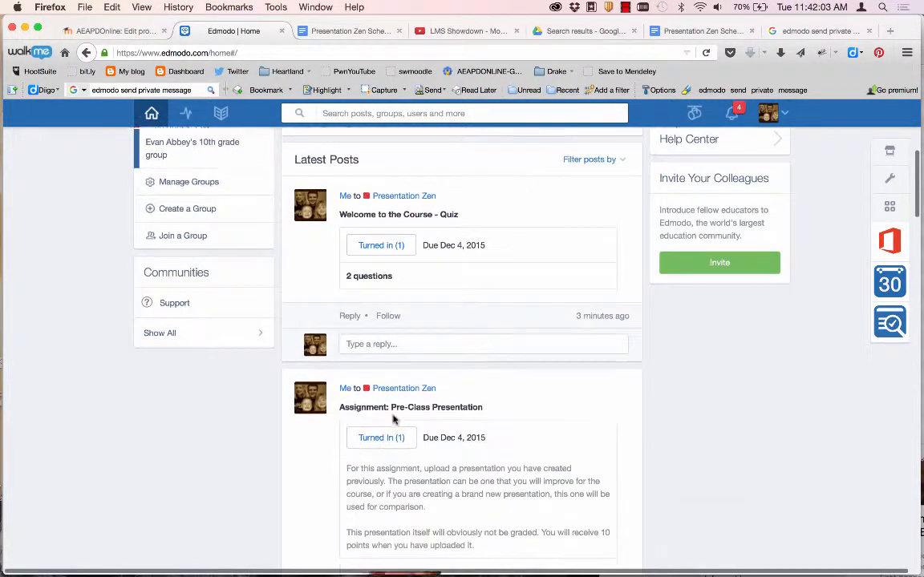
scroll(393, 419, "down", 4)
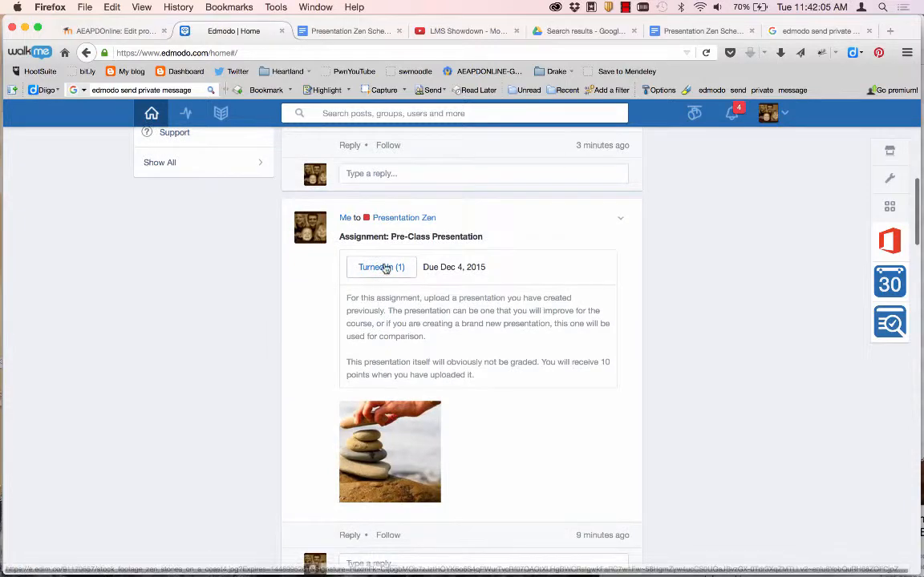
left_click(385, 268)
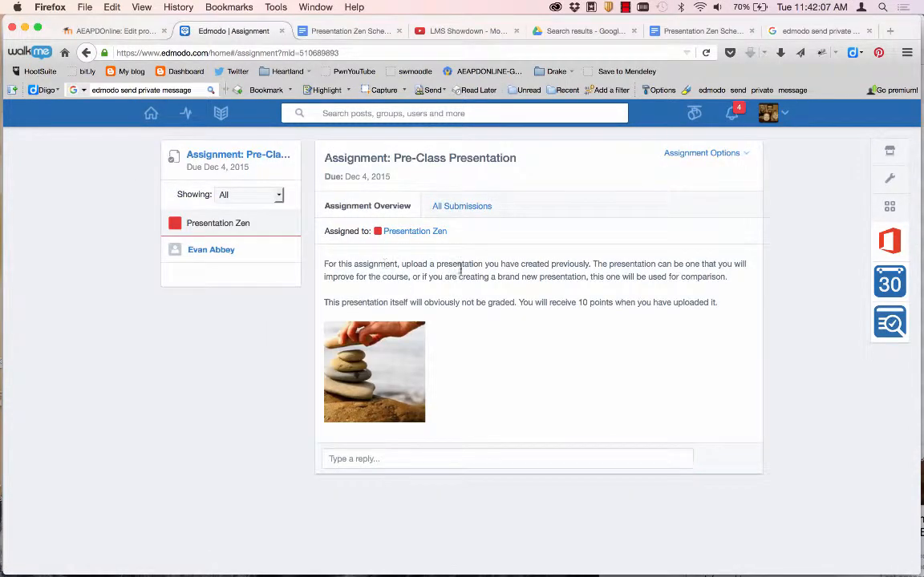
left_click(462, 208)
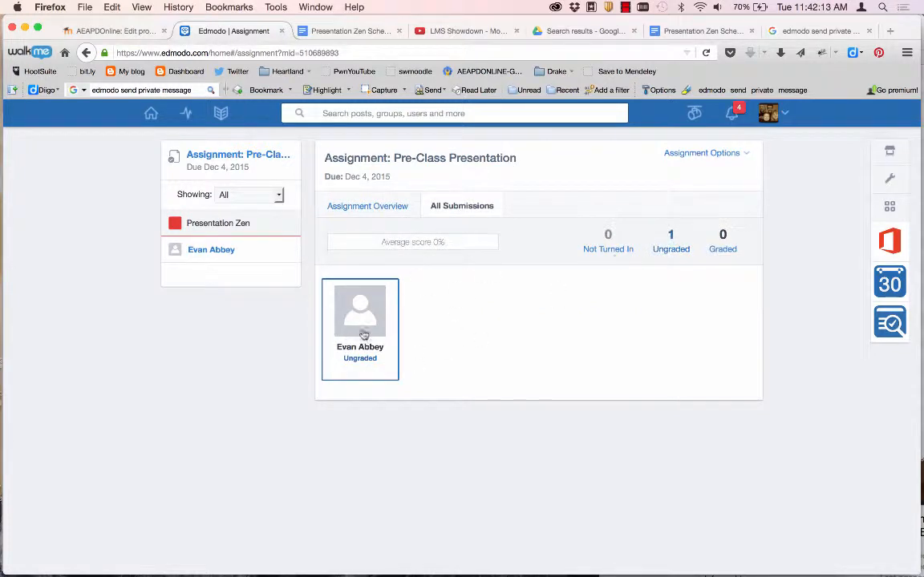
left_click(363, 335)
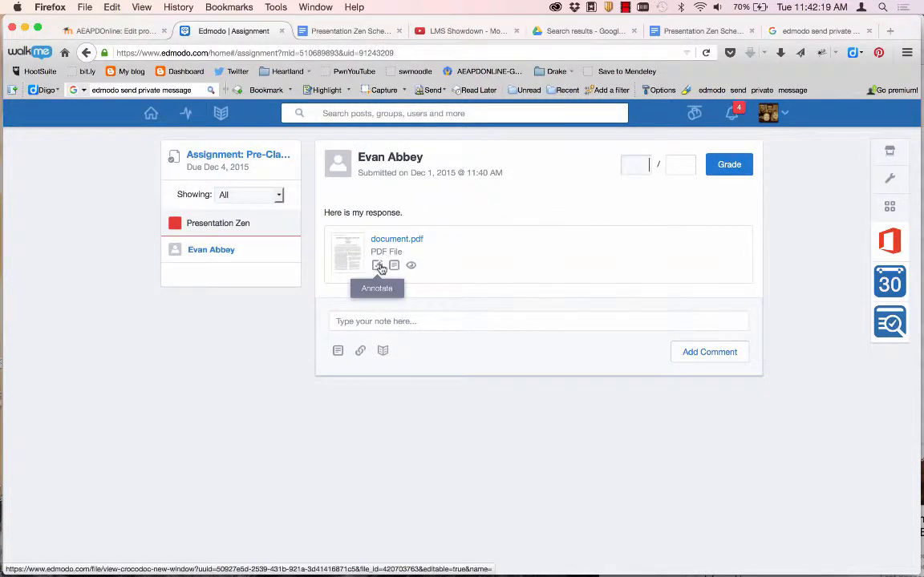
Step: Open document.pdf for annotation and attach the text comment "Awesome Point!" to the paper's full title
left_click(378, 266)
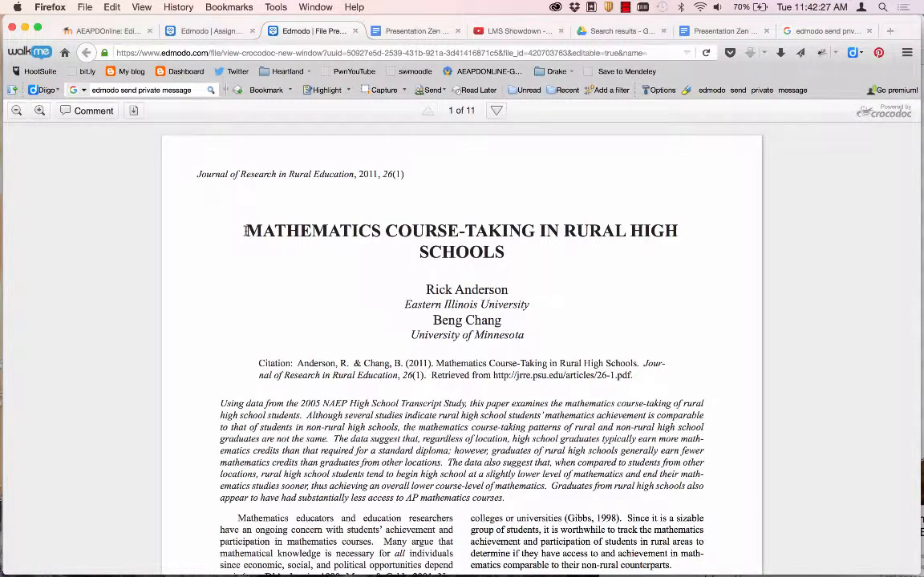
left_click_drag(246, 231, 604, 257)
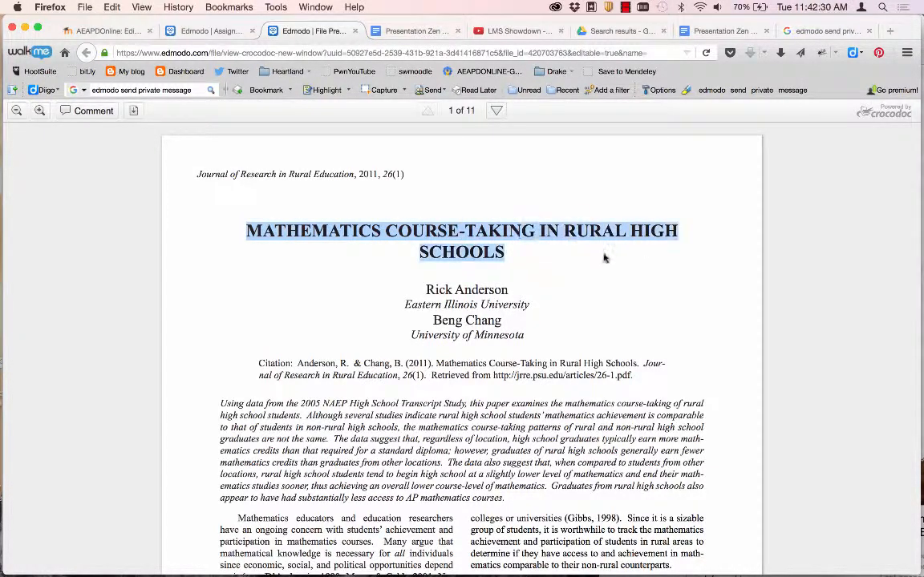
left_click(102, 113)
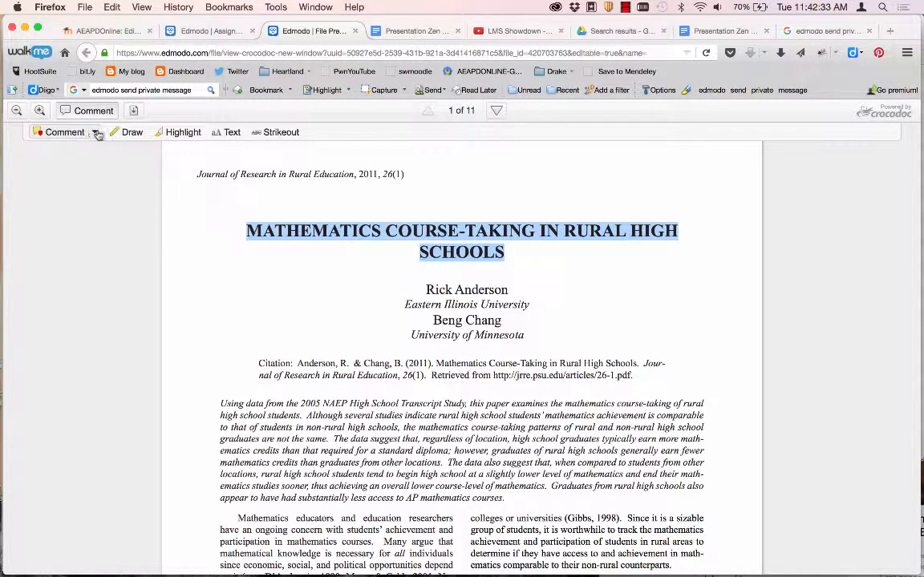
left_click(96, 133)
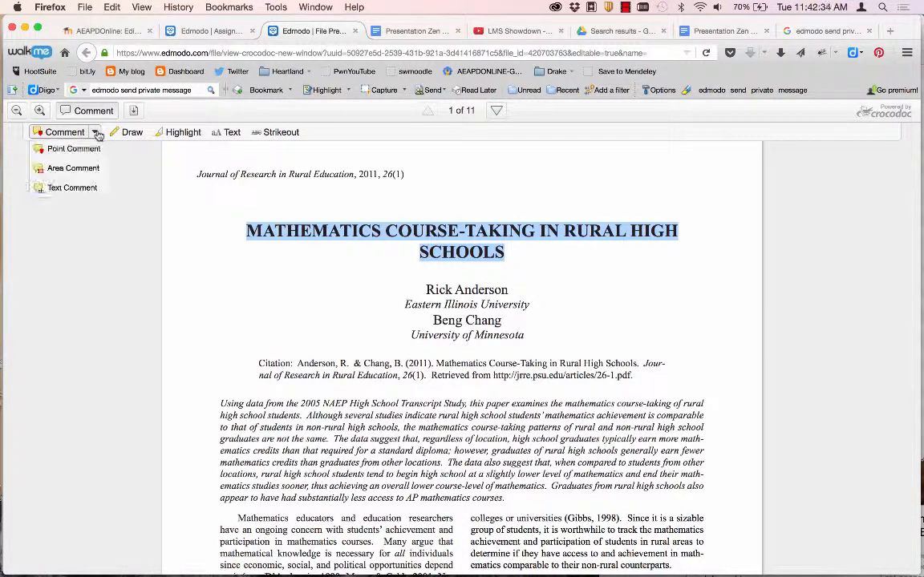
left_click(77, 187)
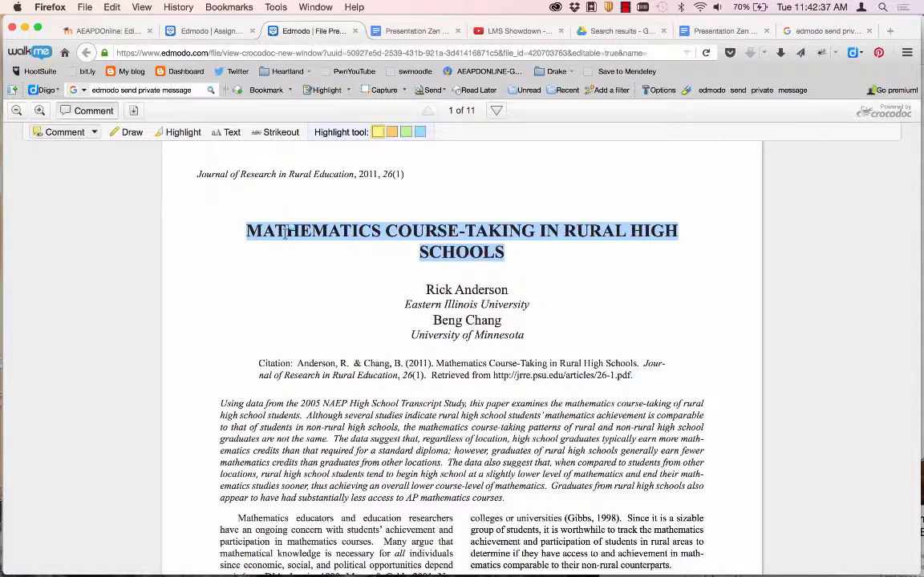
left_click_drag(247, 230, 530, 253)
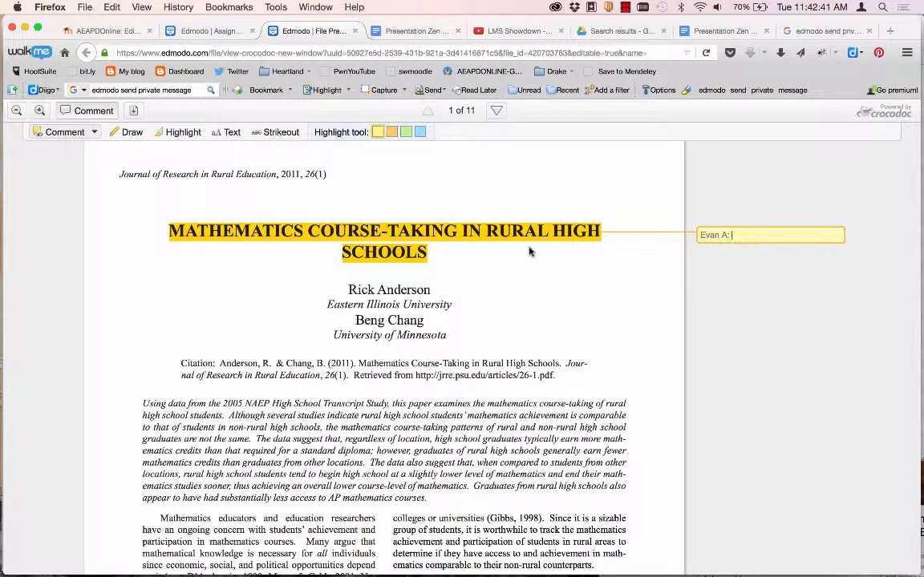
type("Awesome Point!")
left_click(234, 243)
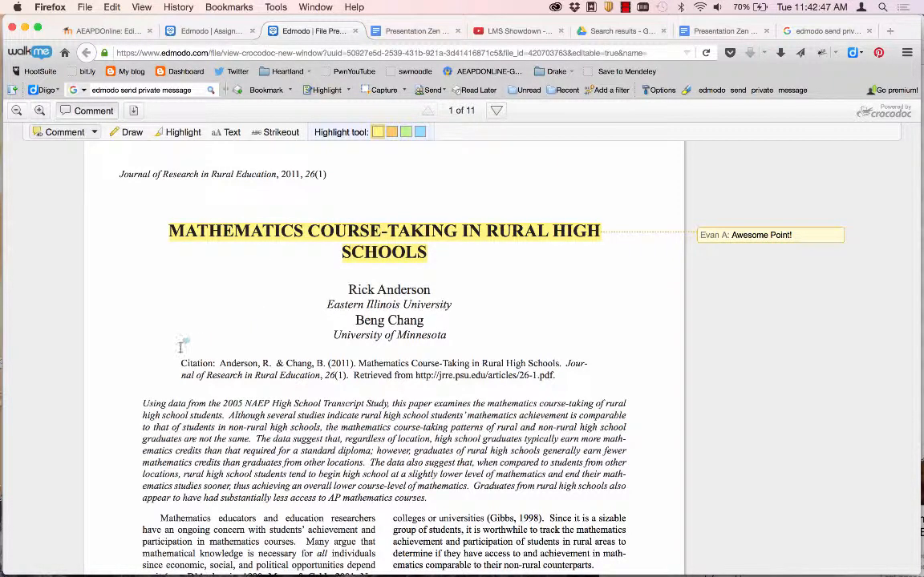
Step: Draw a black freehand loop around the second author and citation area, and complete the drawing
left_click(129, 132)
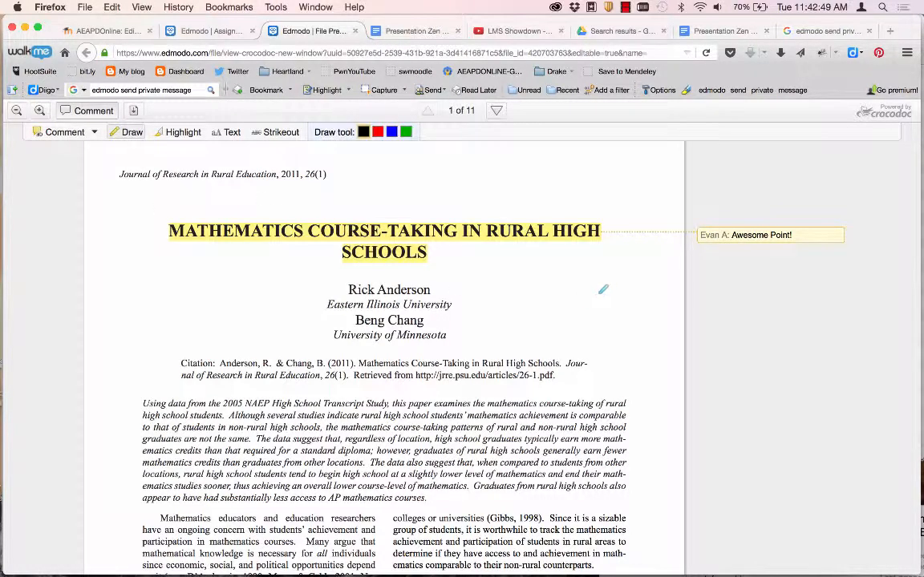
mouse_move(461, 317)
left_mouse_down()
mouse_move(497, 385)
mouse_move(502, 336)
left_mouse_up()
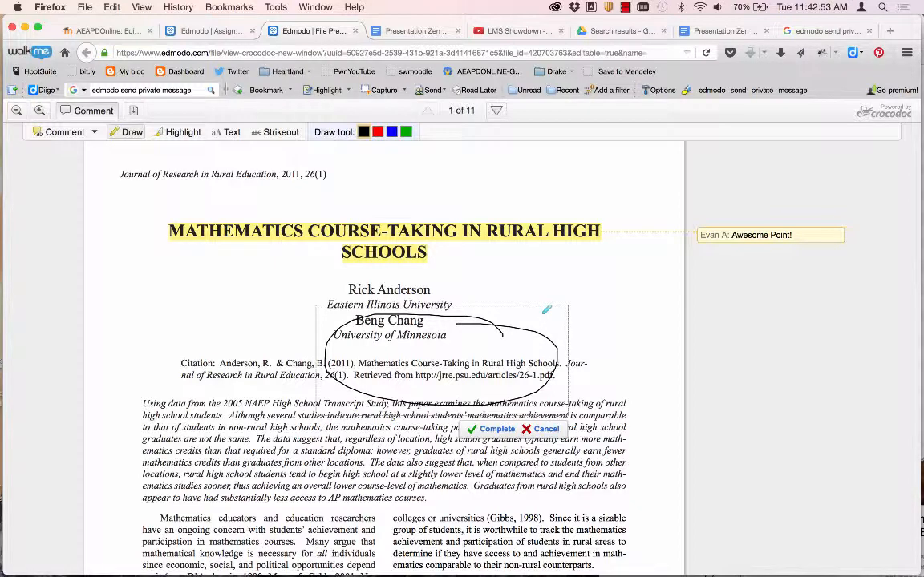
left_click(491, 429)
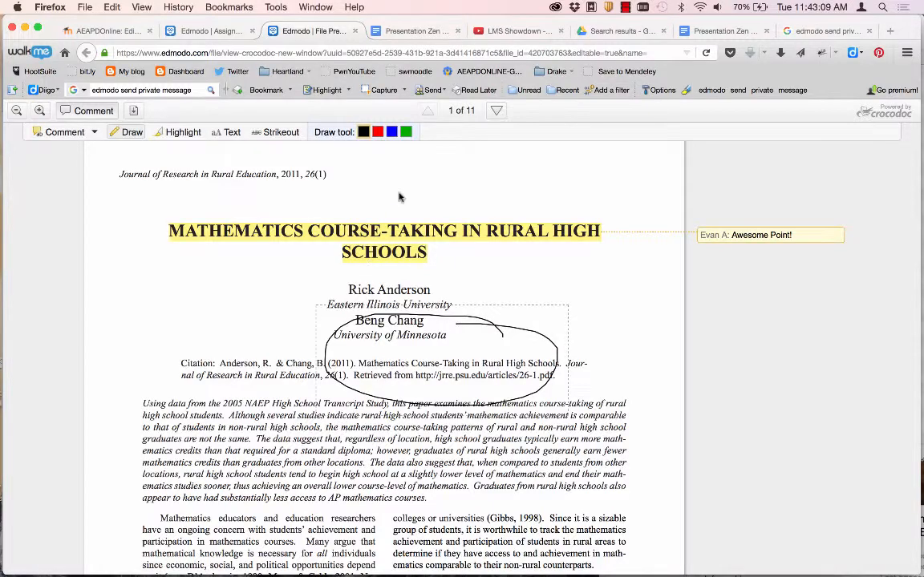
Step: Close the annotated document and grade the student's Pre-Class Presentation submission 10 out of 12
scroll(493, 180, "down", 10)
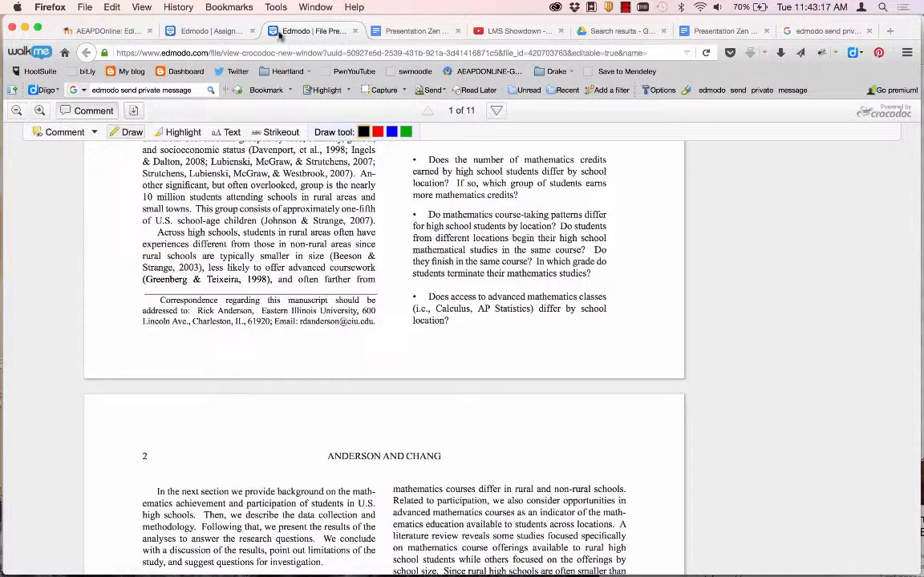
left_click(355, 30)
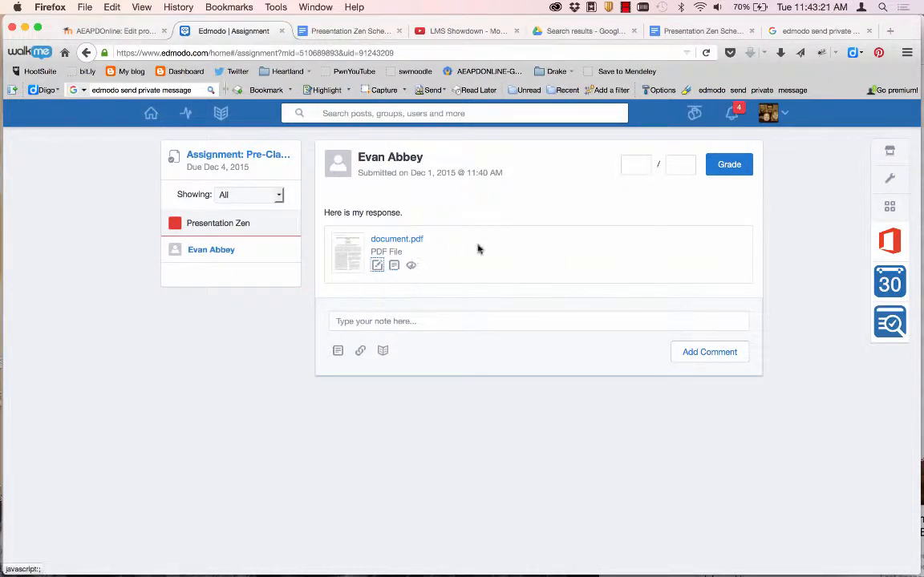
left_click(637, 162)
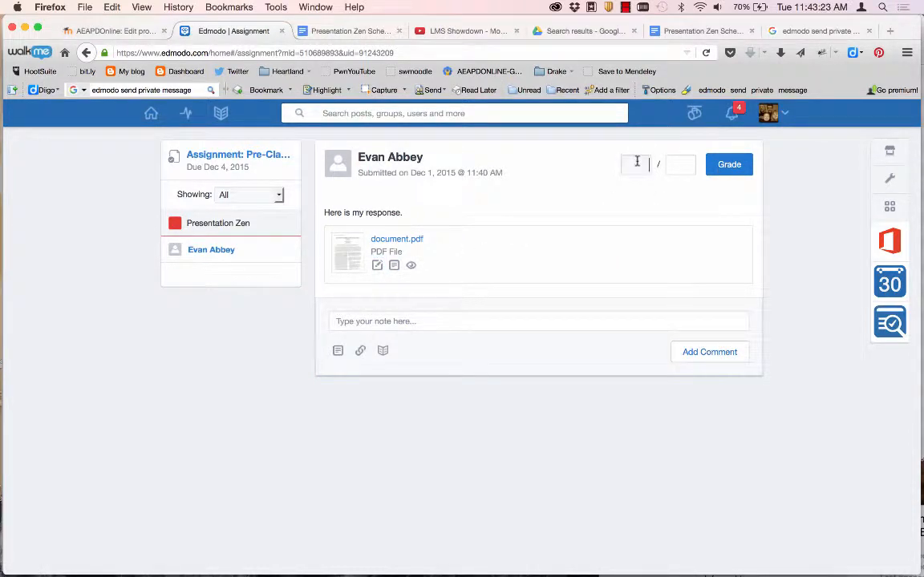
key("Tab")
left_click(729, 164)
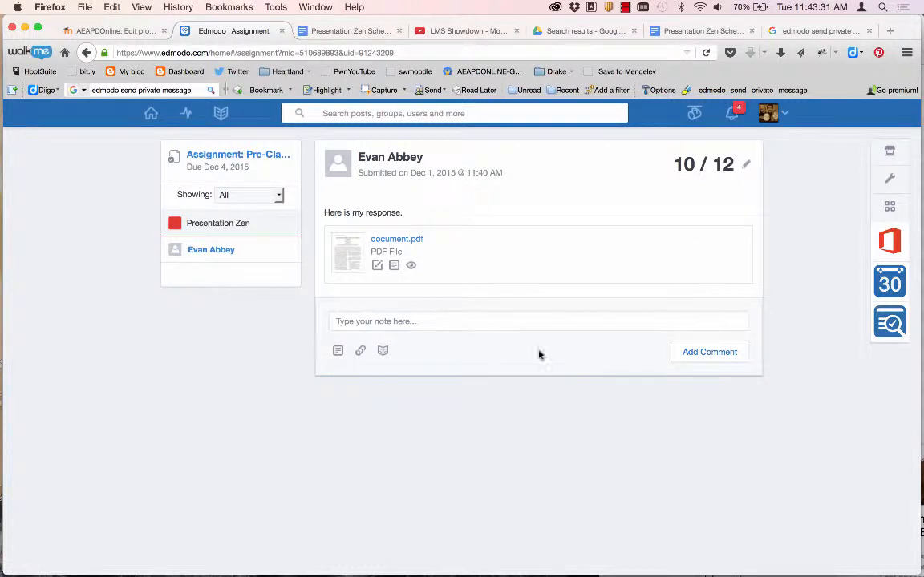
Step: Add the comment "Pretty good. Check out my notes." to the student's submission
left_click(437, 321)
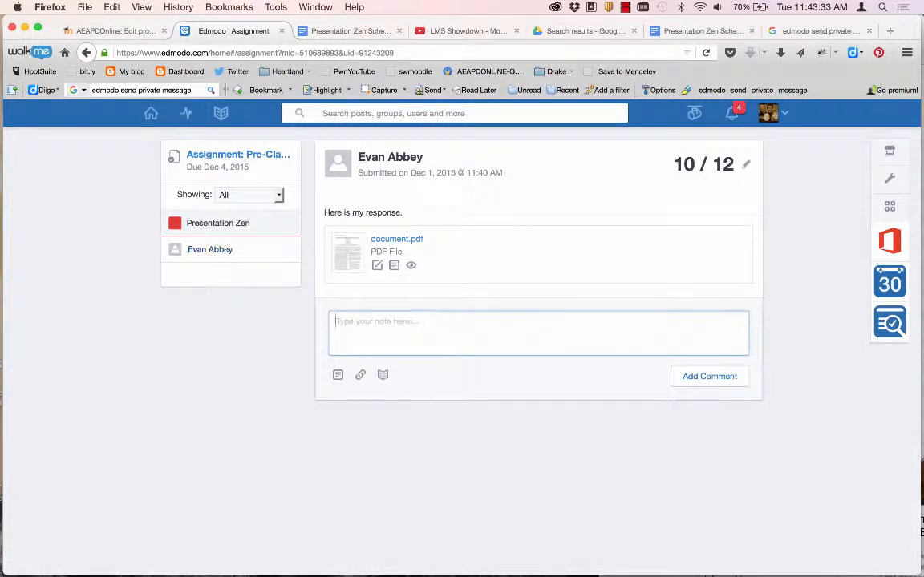
type("Pretty go")
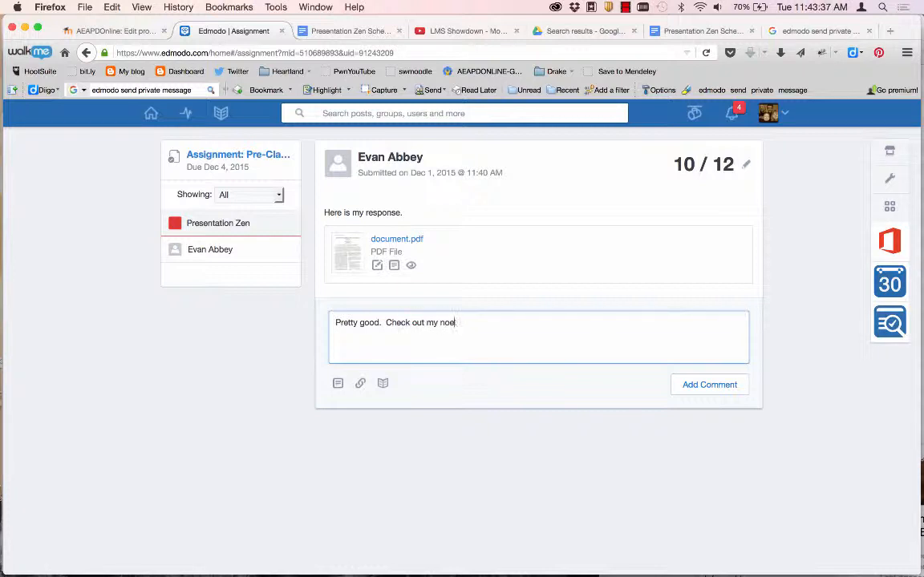
type("od.  Check out my notes.")
left_click(709, 384)
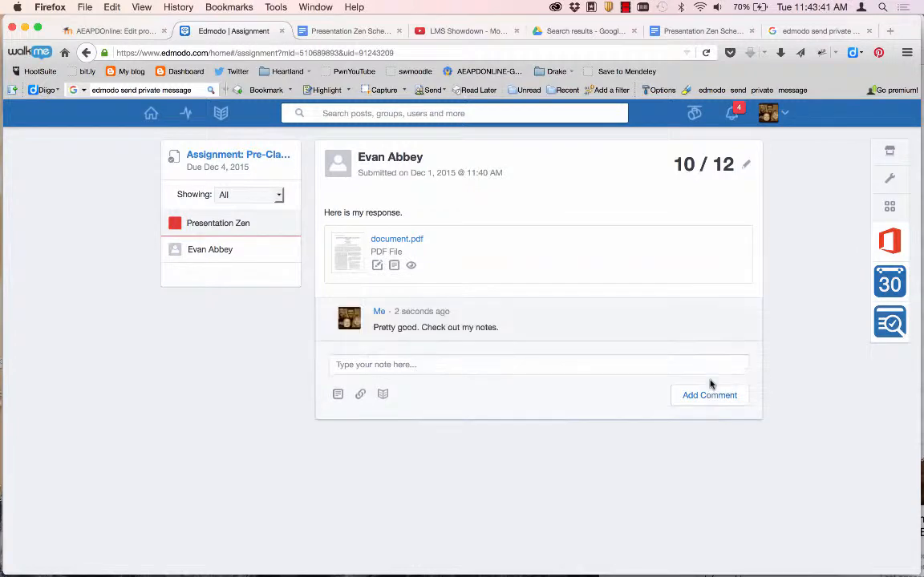
Step: Switch to the student account in Chrome and open the graded Pre-Class Presentation assignment from the Presentation Zen group posts
key("super+Tab")
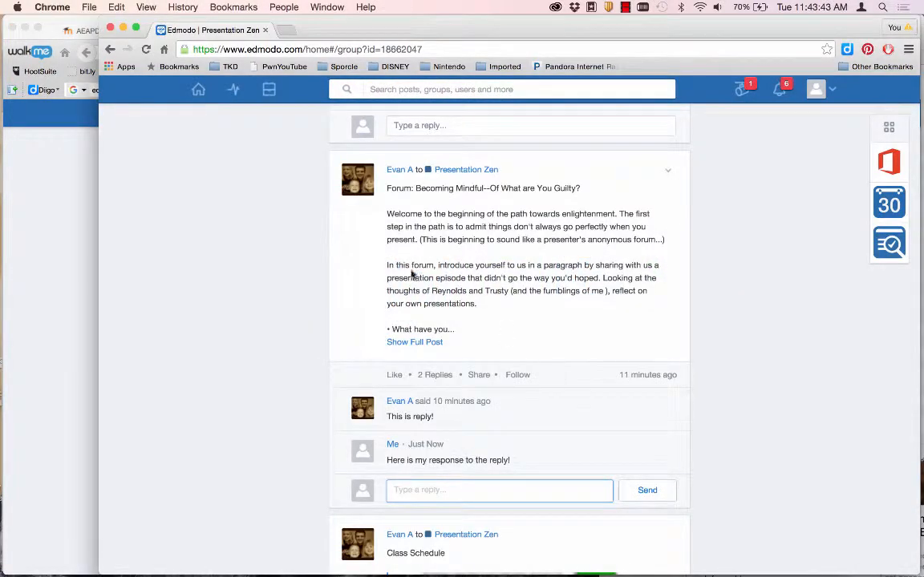
scroll(279, 210, "up", 15)
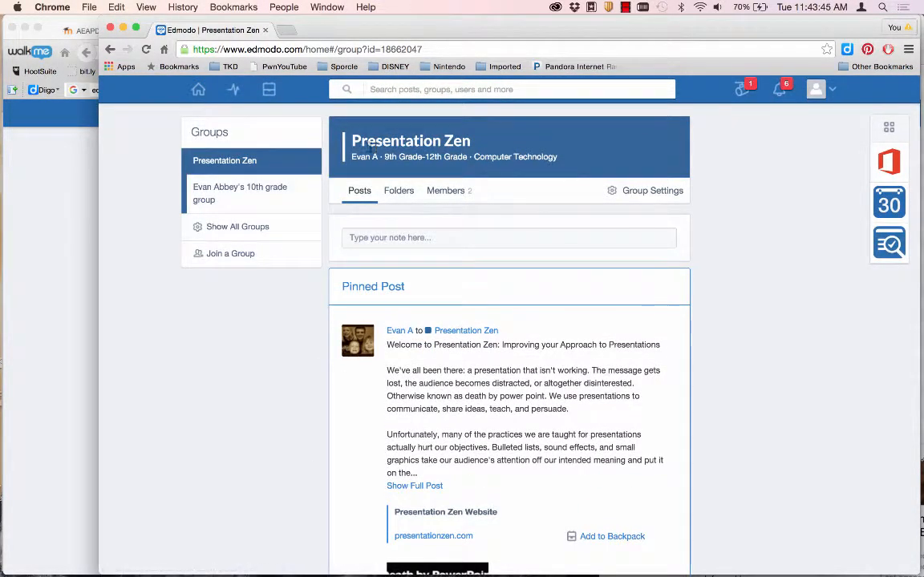
left_click(248, 170)
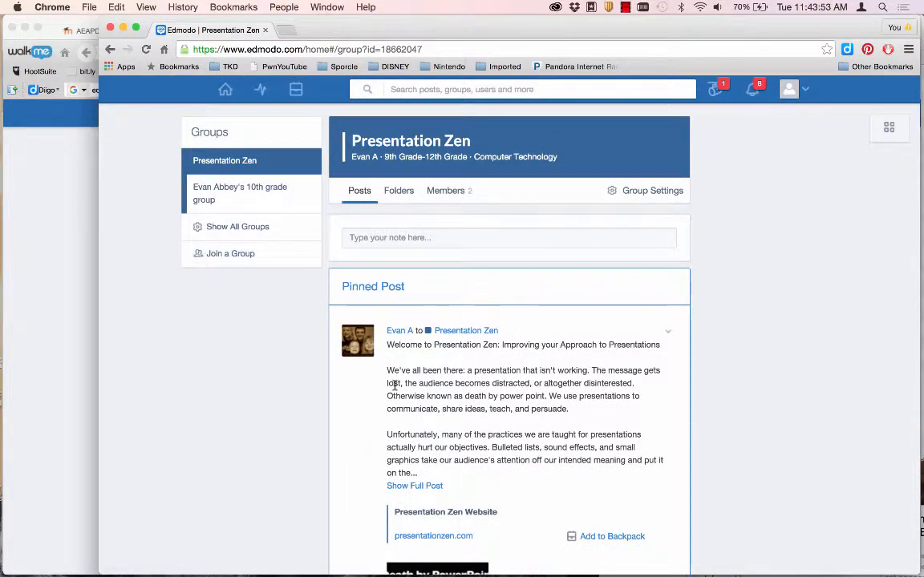
scroll(393, 385, "down", 10)
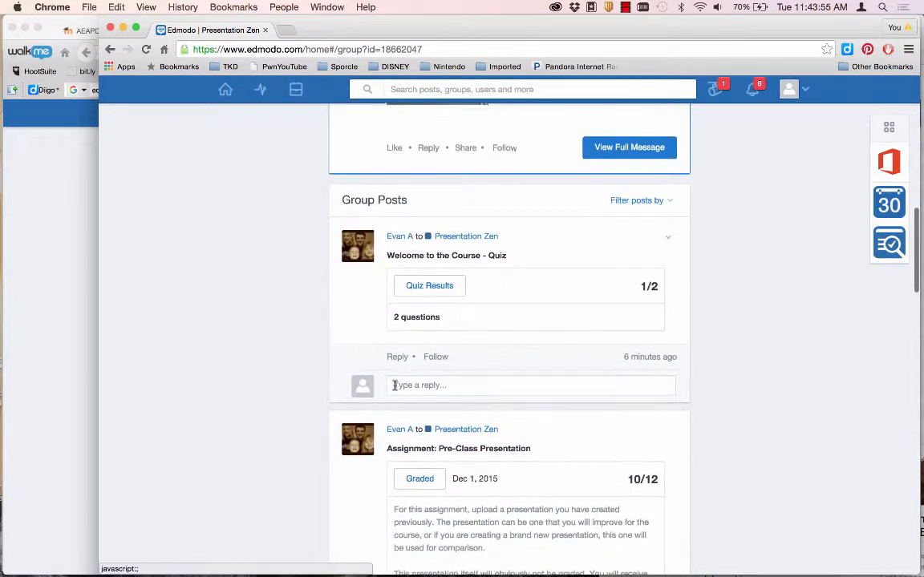
scroll(393, 385, "down", 5)
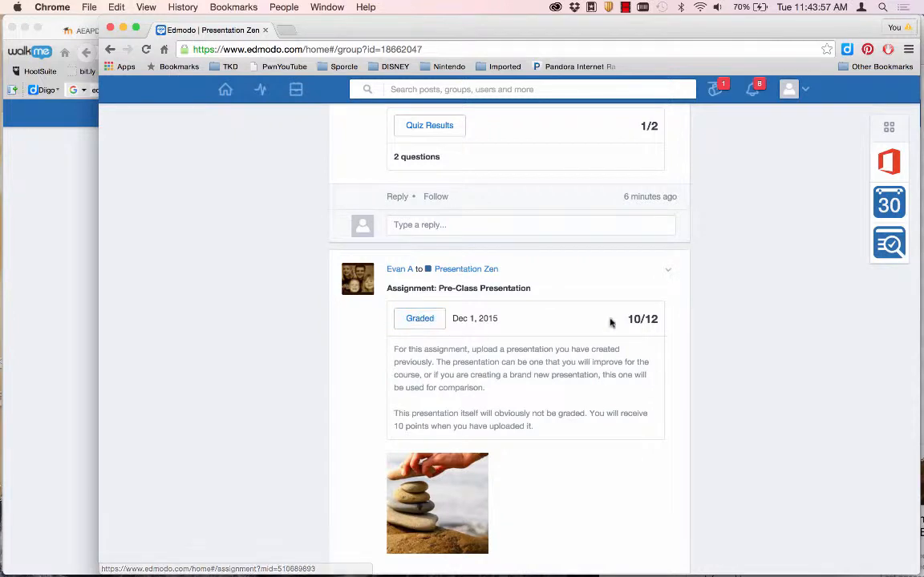
scroll(425, 369, "down", 3)
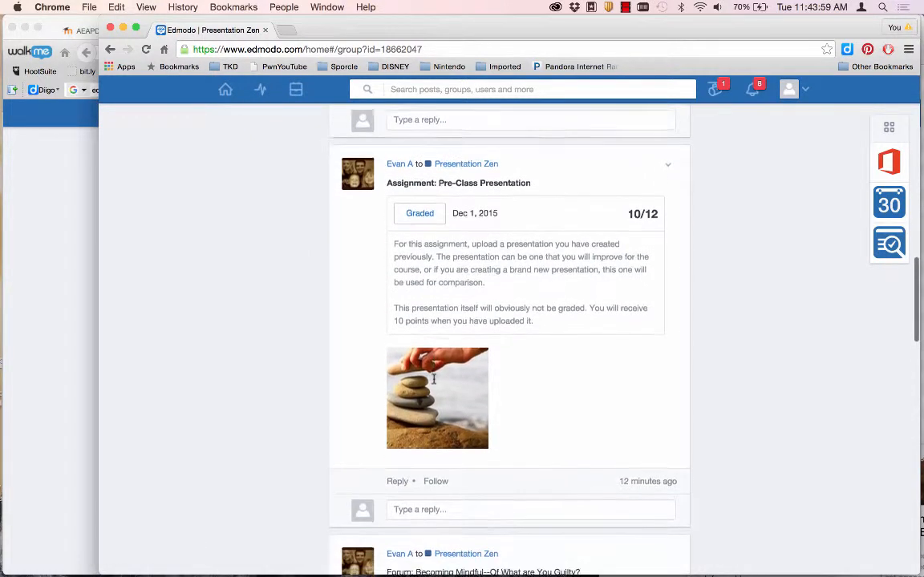
scroll(433, 379, "up", 1)
left_click(425, 227)
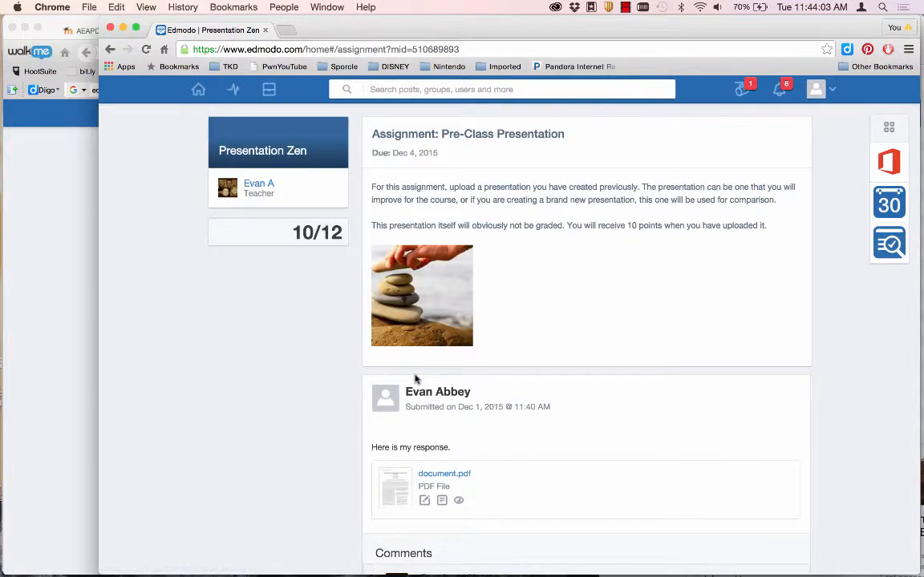
Step: Review the teacher's comment and the annotations in document.pdf as the student, and close the file preview
scroll(415, 379, "down", 3)
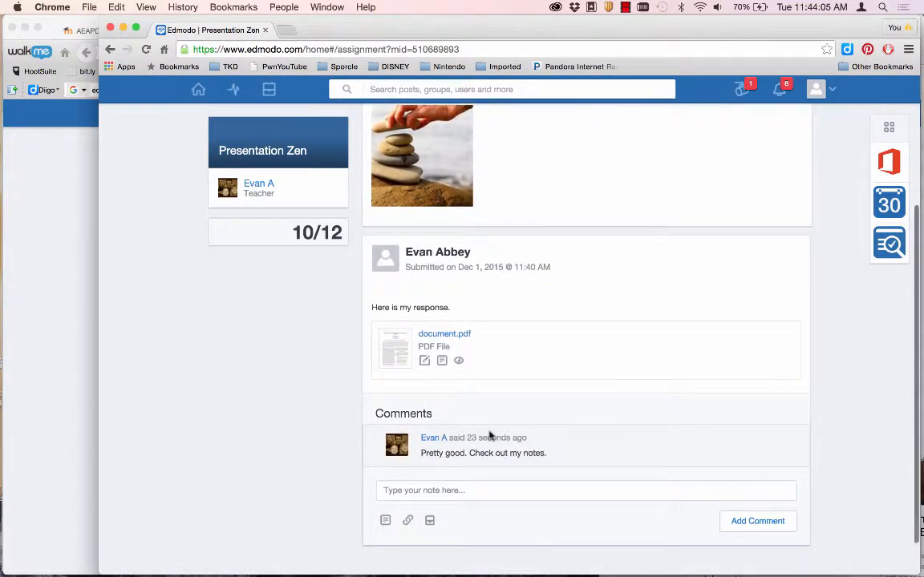
scroll(488, 435, "up", 1)
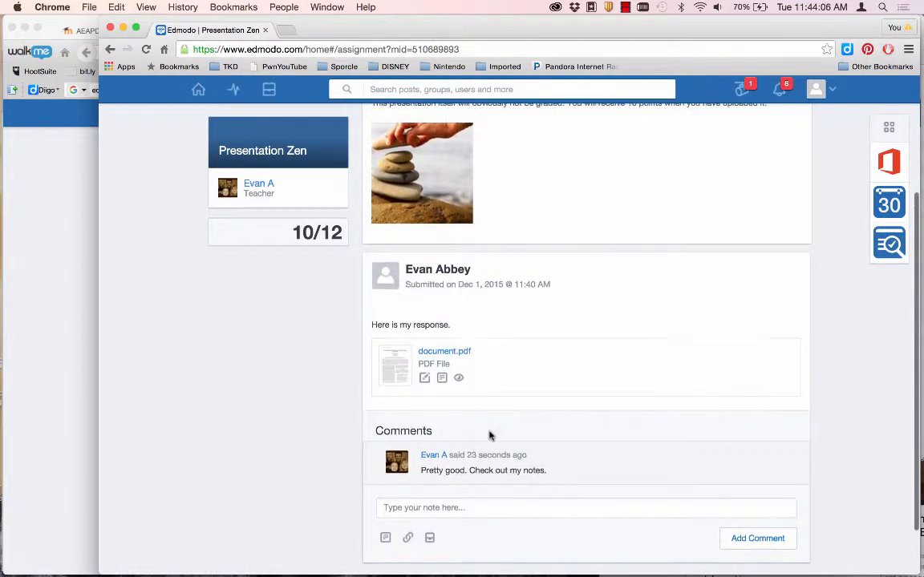
left_click(424, 380)
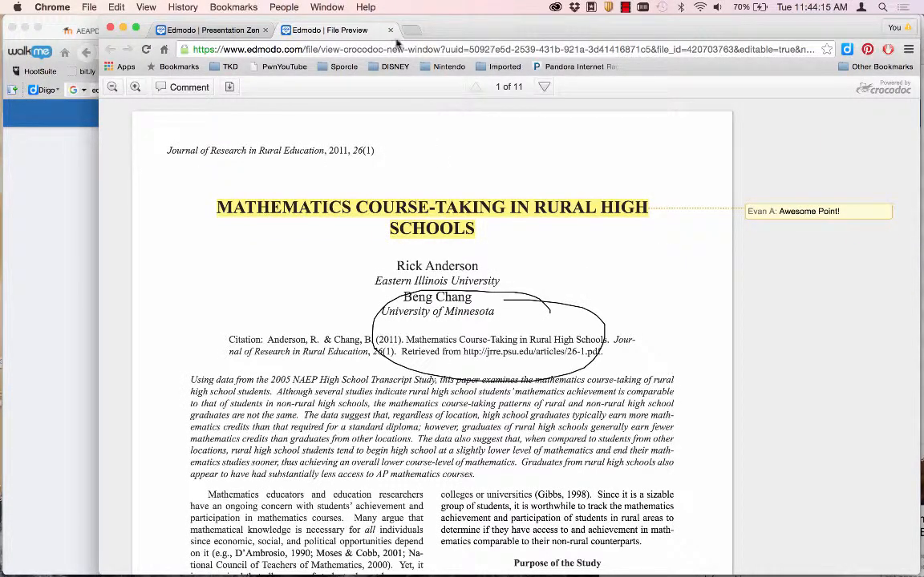
middle_click(354, 29)
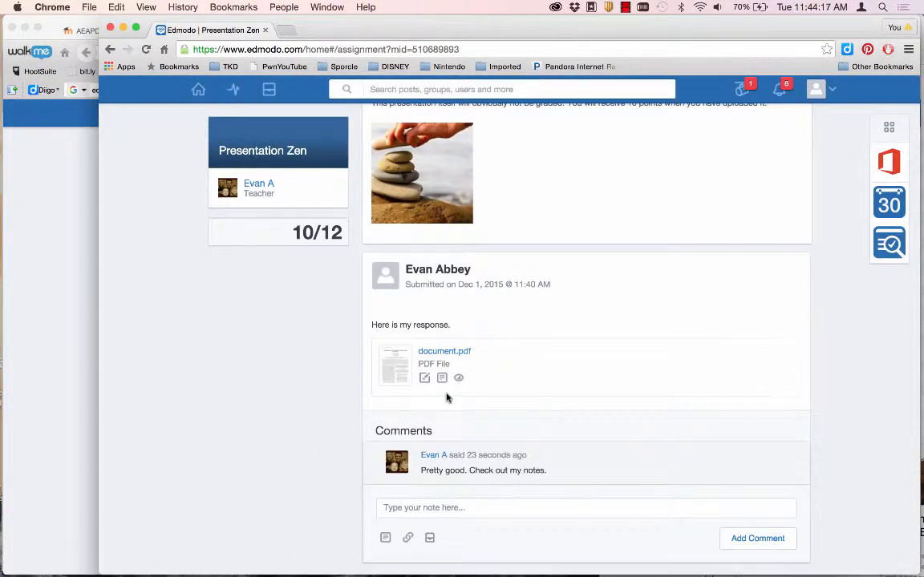
scroll(447, 398, "up", 3)
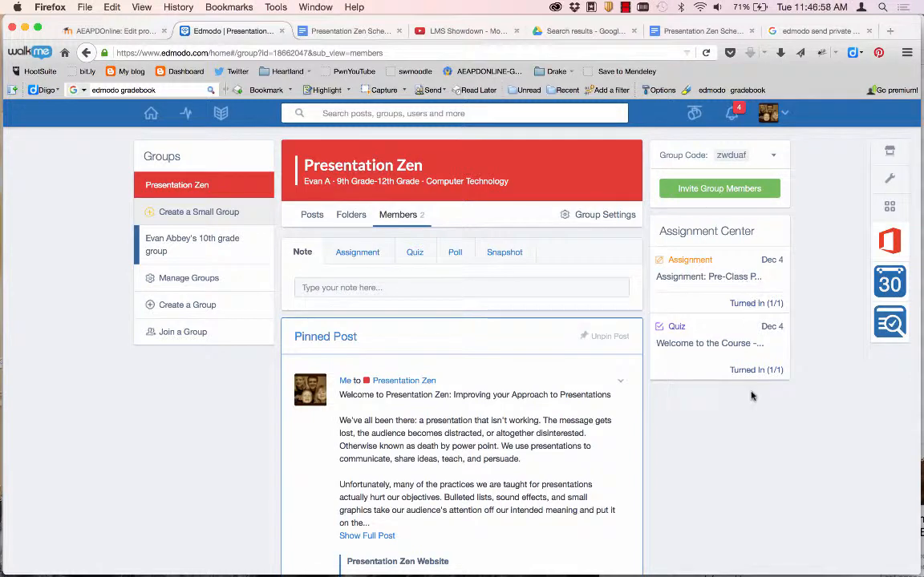
Step: In the teacher's Presentation Zen gradebook, create a new grade named Class Participation with a default total of 10
left_click(186, 115)
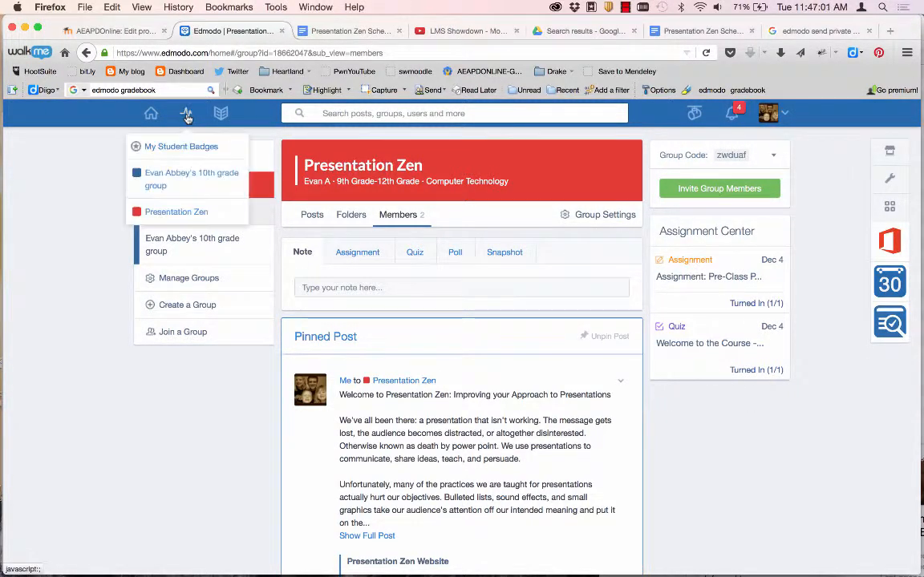
left_click(169, 211)
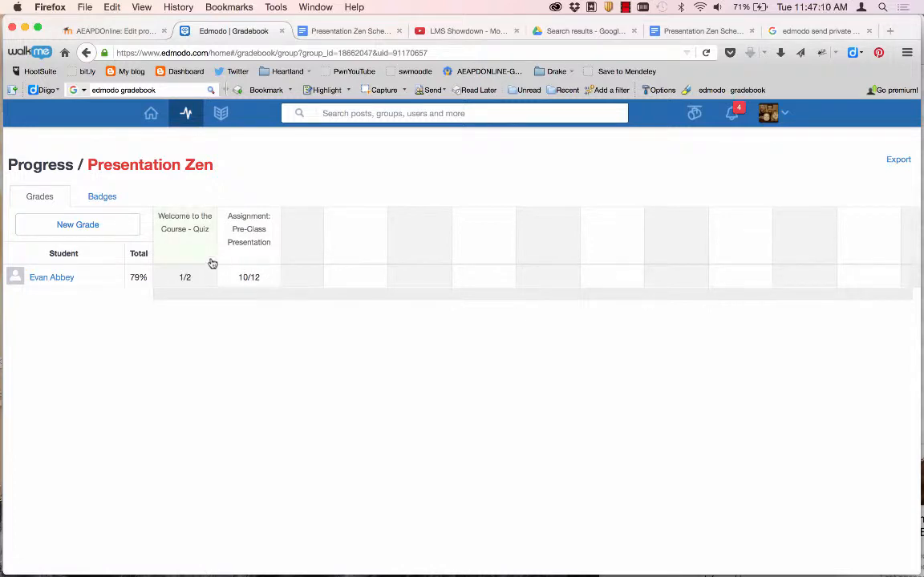
left_click(109, 227)
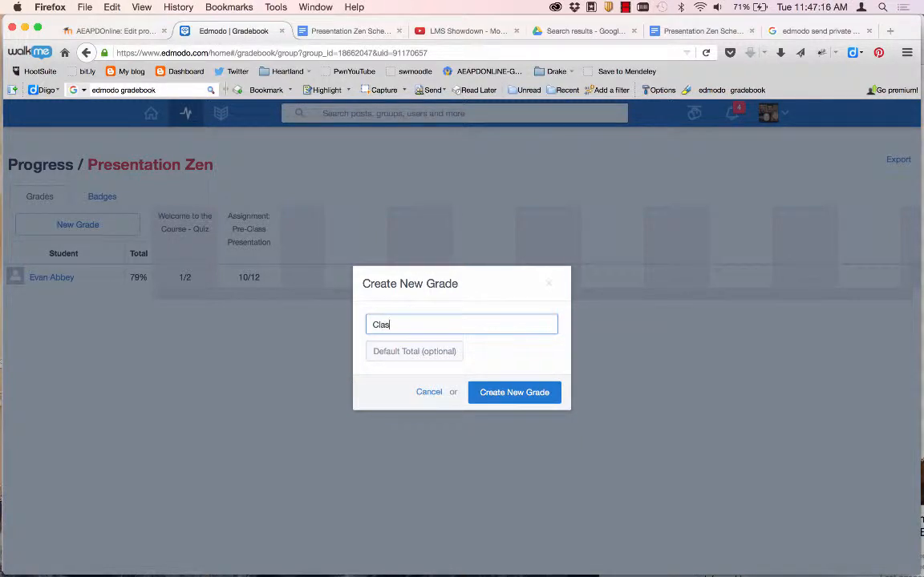
type("Class Participation")
left_click(437, 353)
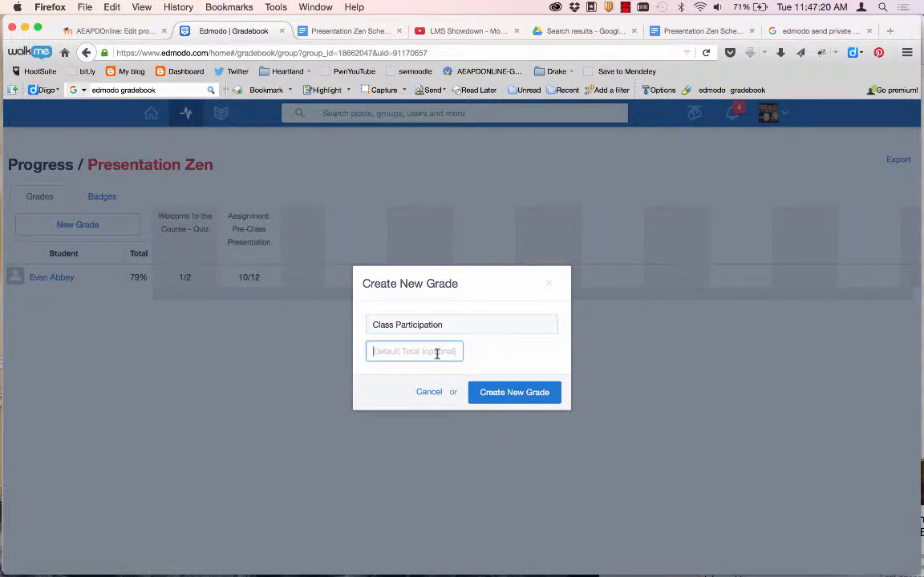
type("10")
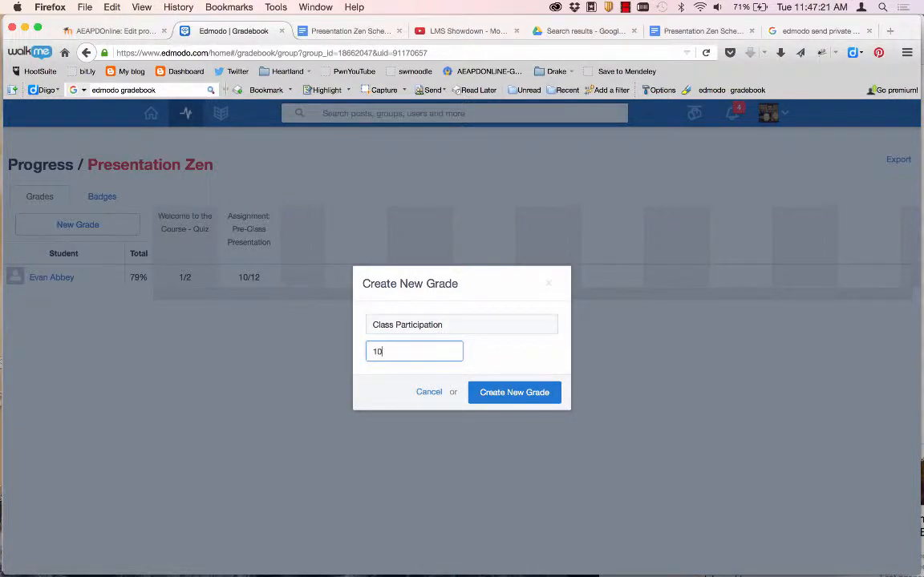
left_click(500, 392)
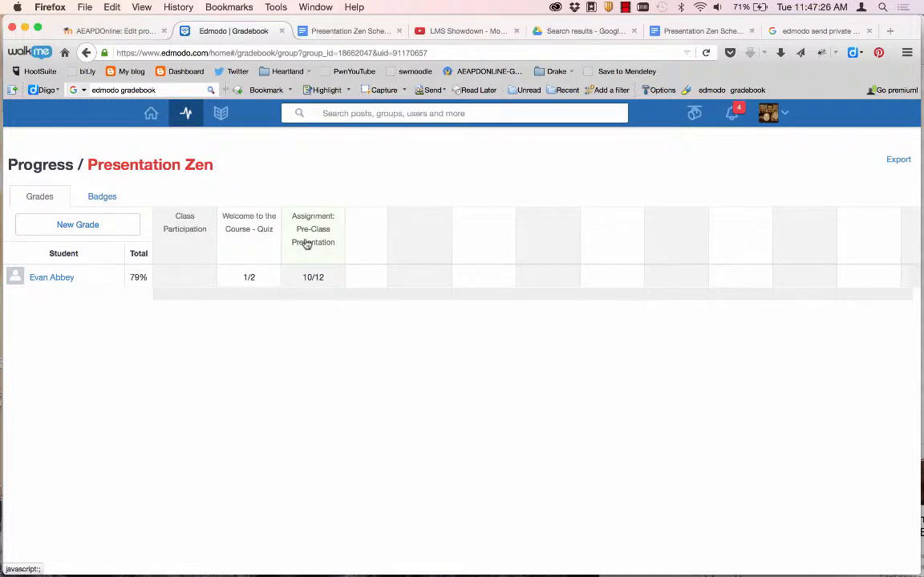
Step: Enter a Class Participation score of 10 for the student
left_click(186, 275)
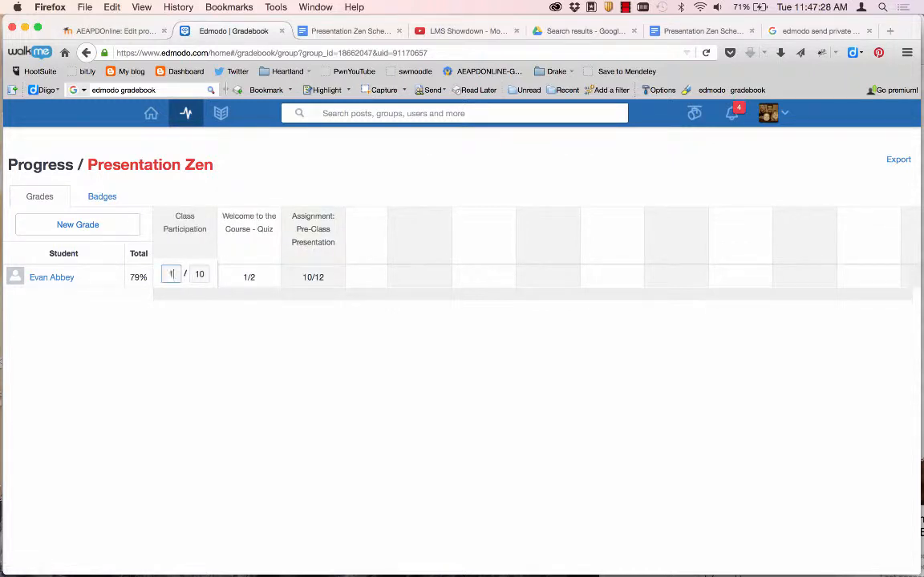
type("10")
key("Tab")
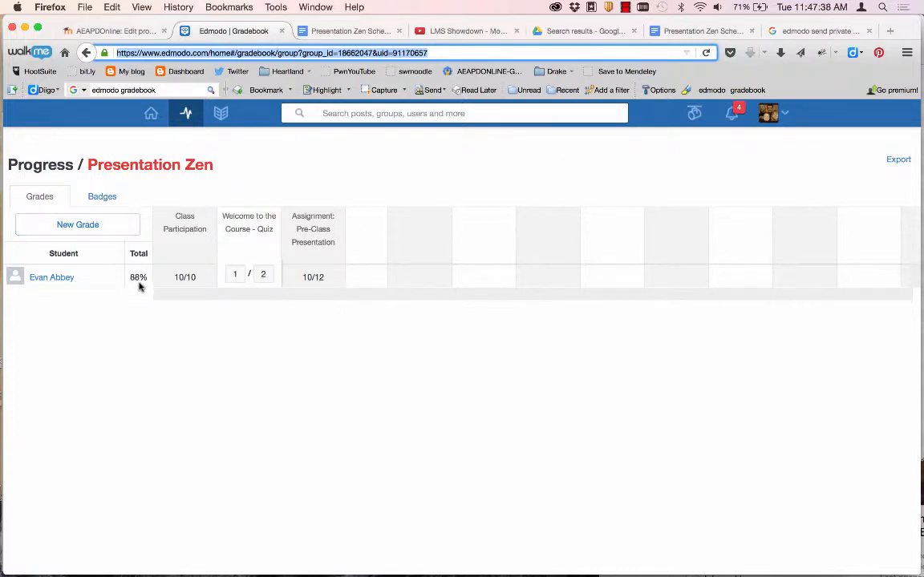
Step: Switch to the student account in Chrome and view the student's progress for Presentation Zen
key("super+Tab")
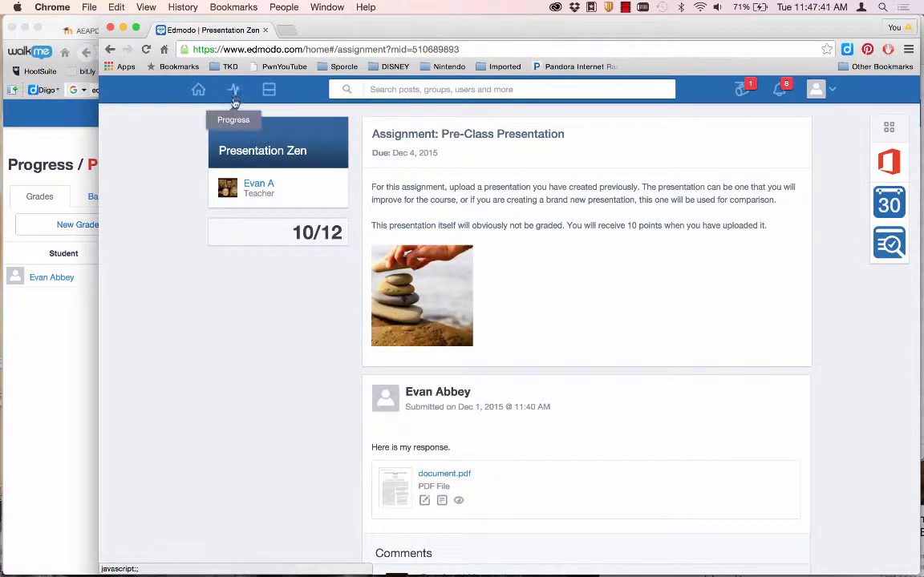
left_click(234, 91)
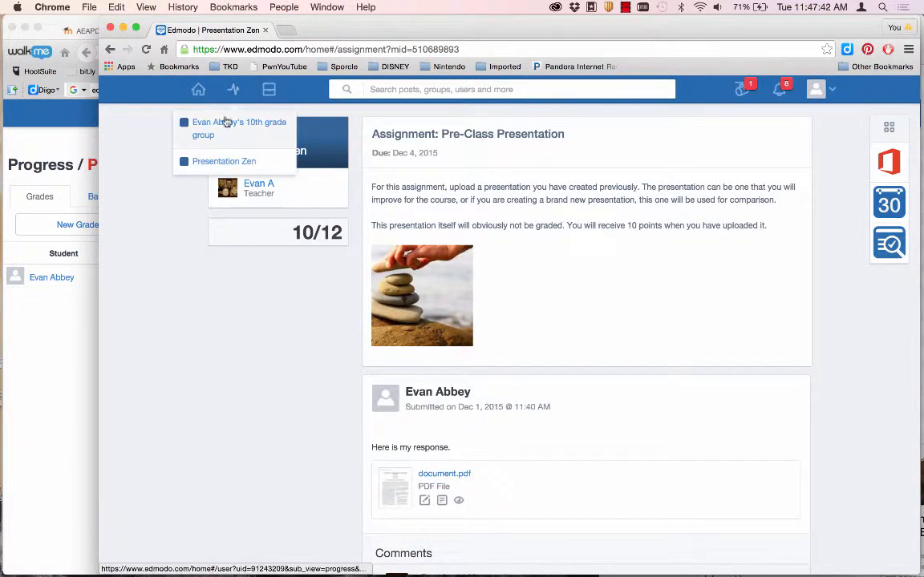
left_click(222, 161)
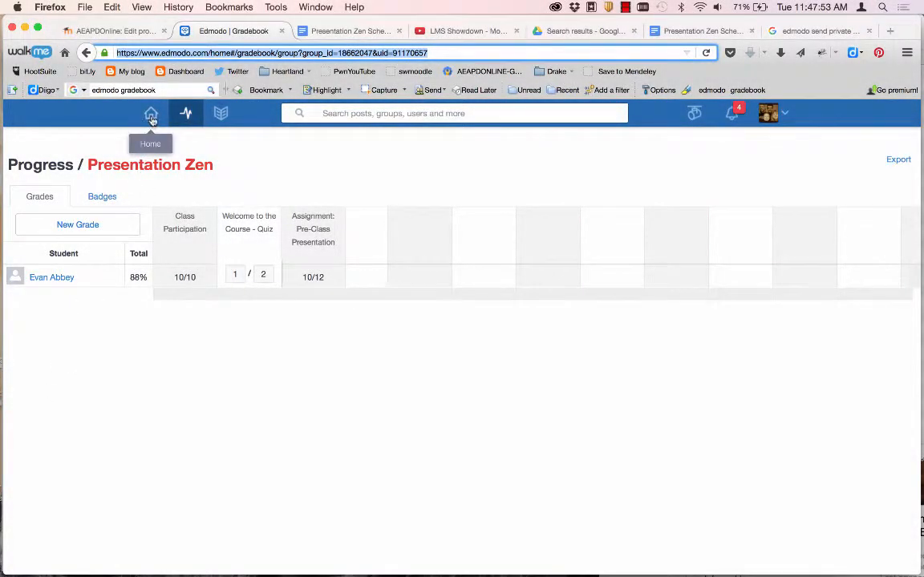
Step: Back in the teacher account in Firefox, open the student's progress from the Presentation Zen member list and check their activity
left_click(152, 117)
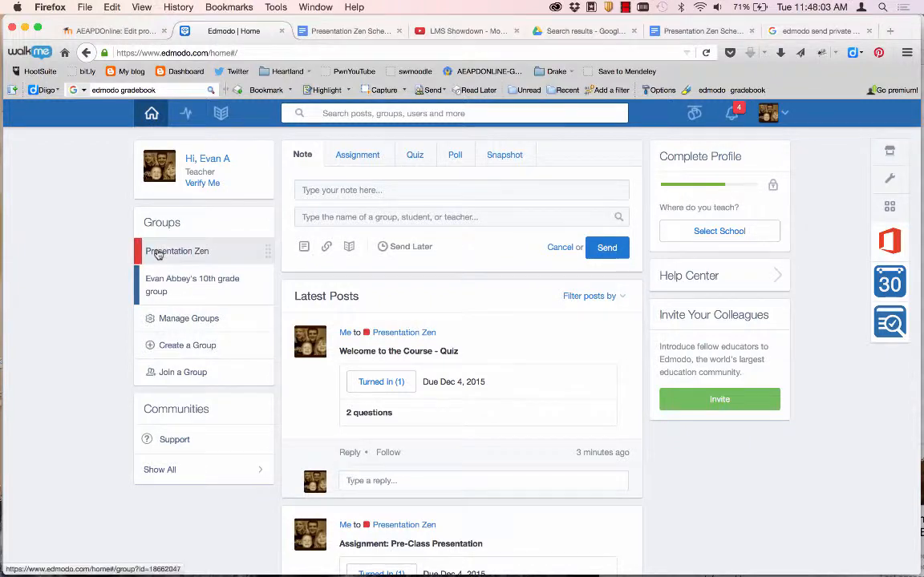
left_click(158, 253)
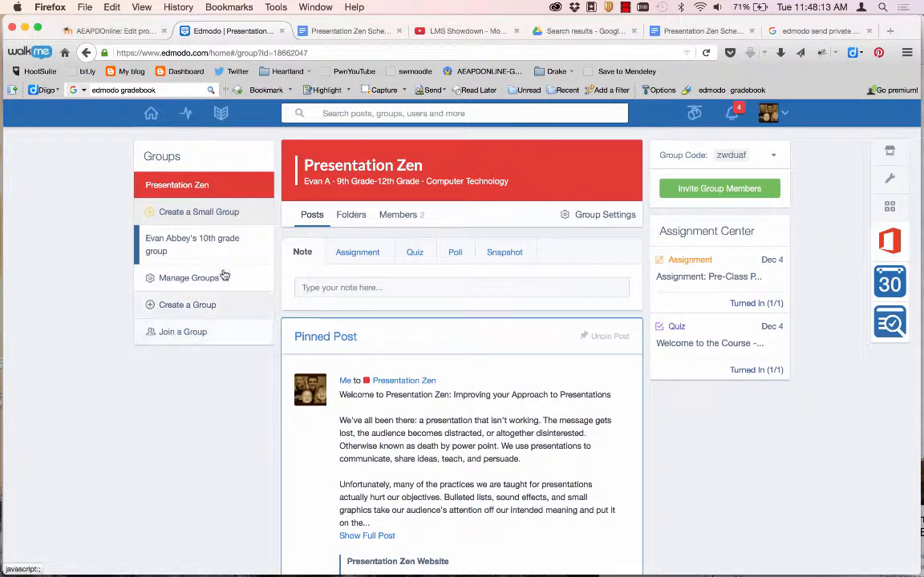
left_click(397, 214)
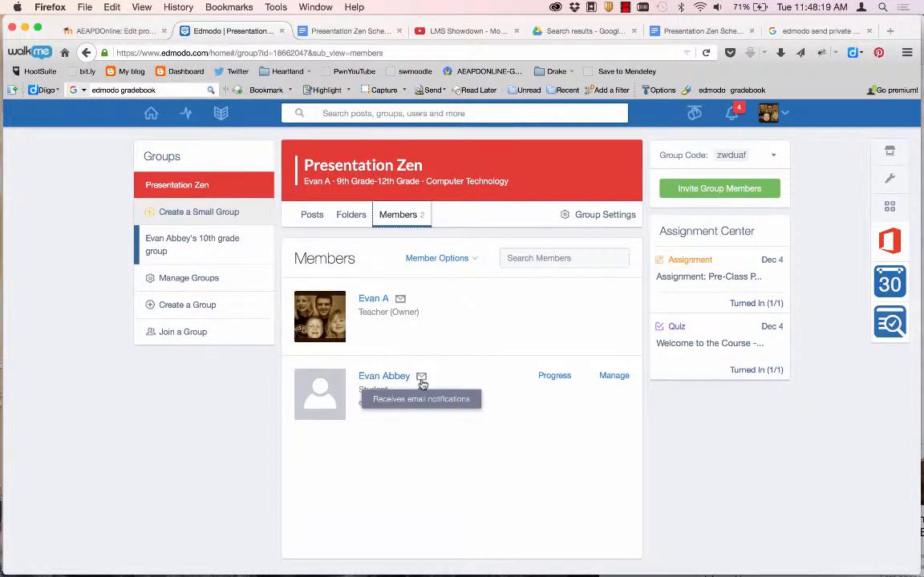
left_click(546, 379)
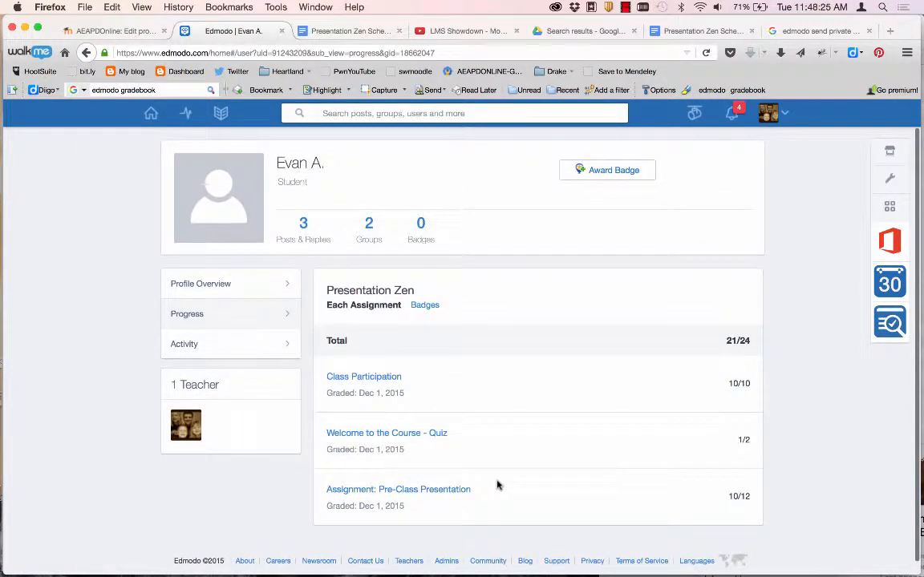
left_click(228, 344)
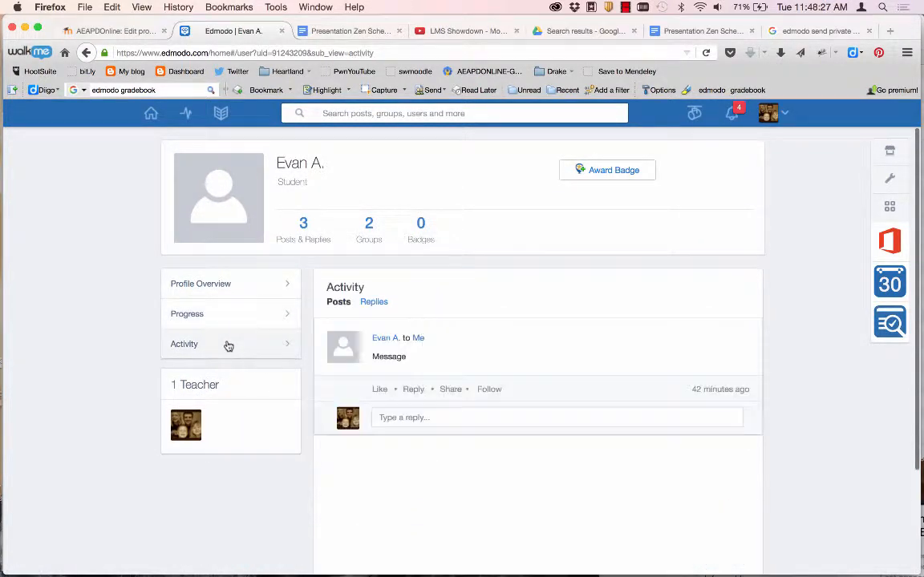
Step: Look over the student's activity posts and return to the student's profile overview
scroll(340, 430, "down", 2)
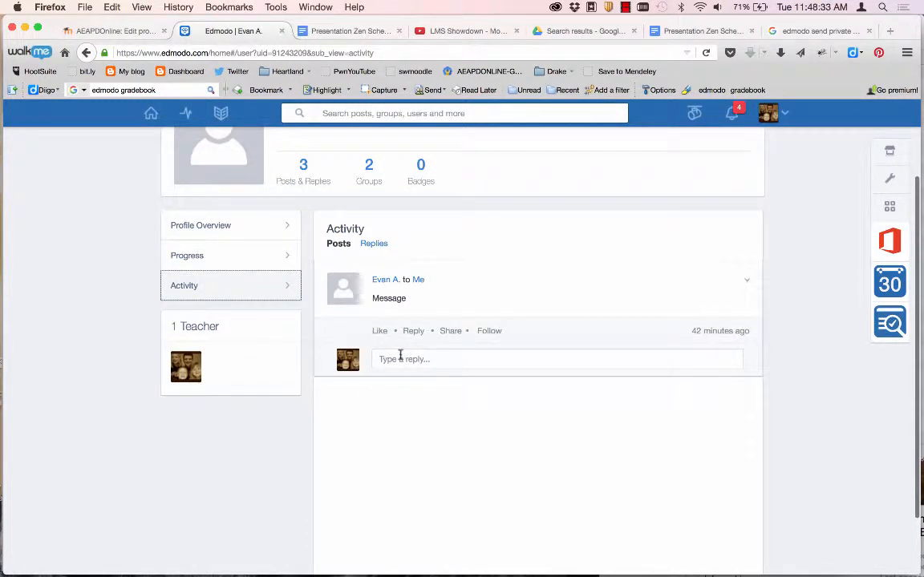
left_click(230, 228)
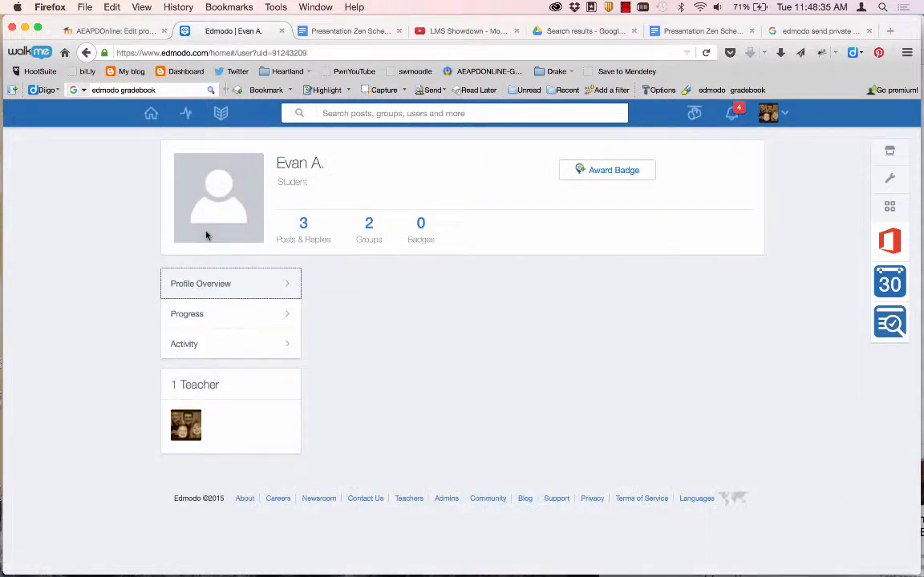
Step: From the teacher's home page, write a new note reading "Hello! How are things going?"
left_click(151, 113)
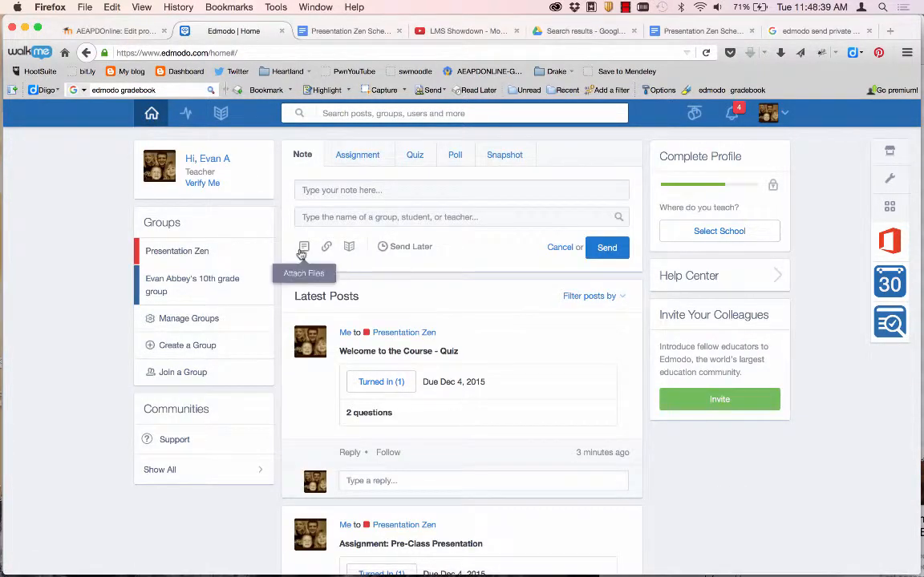
left_click(341, 193)
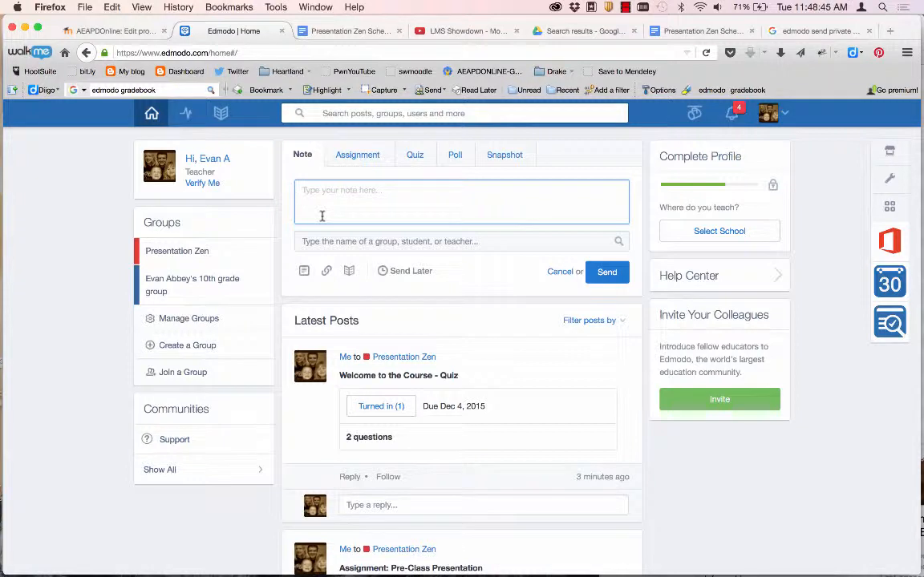
type("Hello!  Howa")
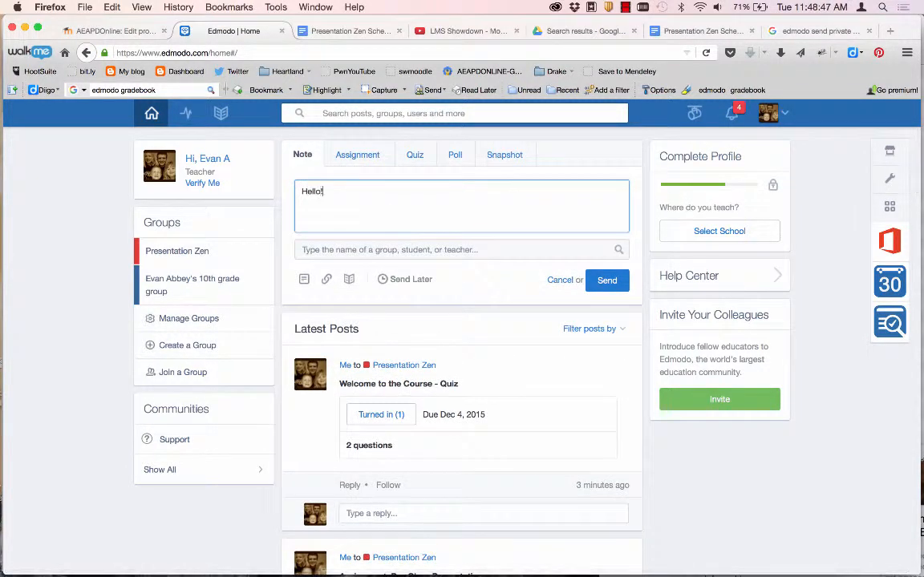
key("BackSpace")
key("BackSpace")
type("are things going?")
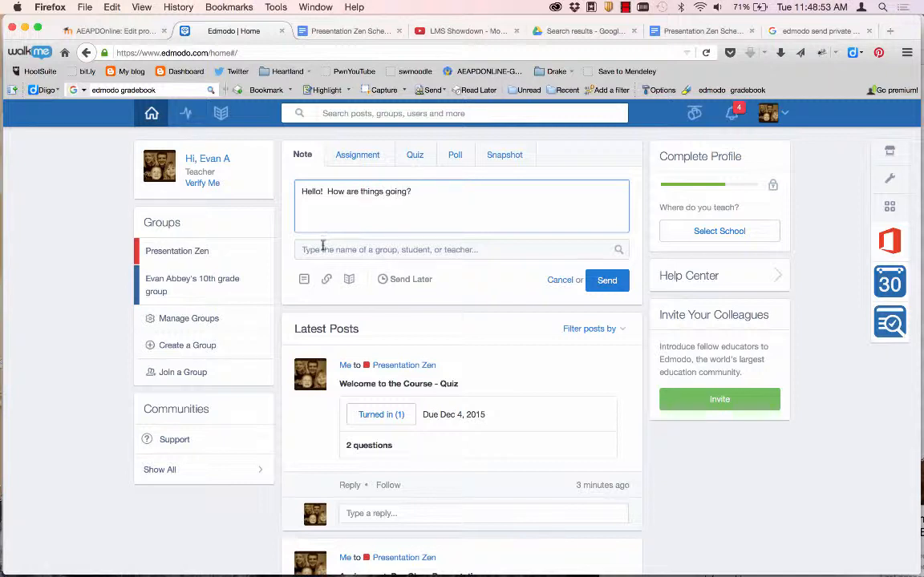
Step: Address the note to the individual student and send it
left_click(323, 249)
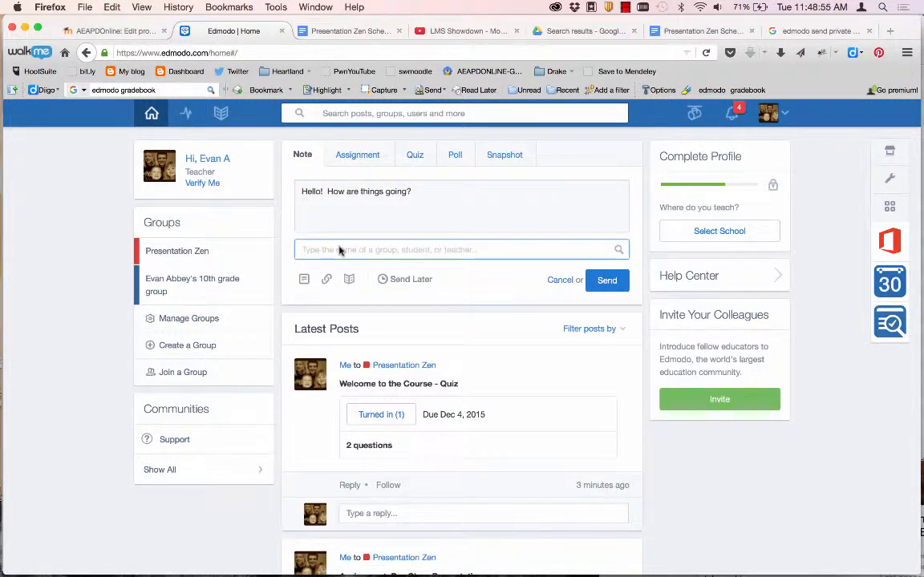
type("Evan")
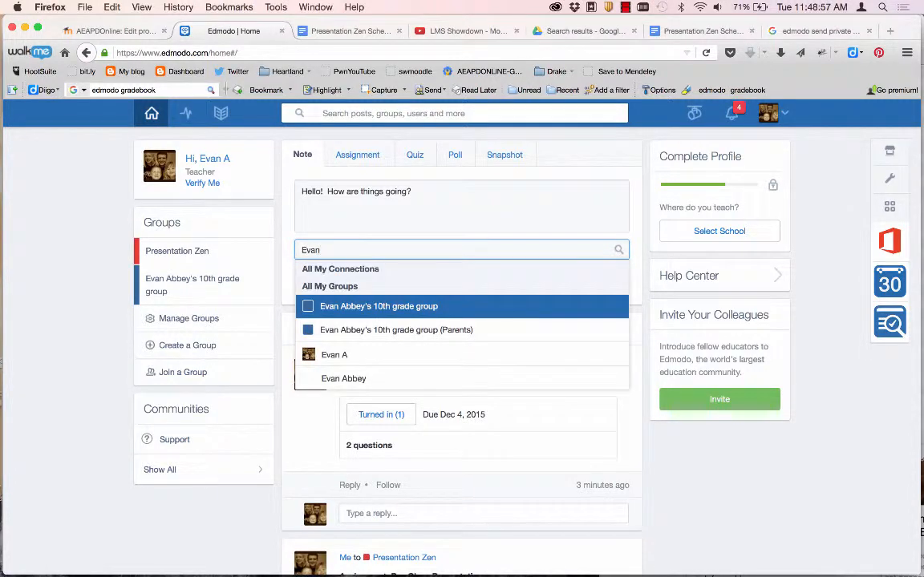
left_click(320, 380)
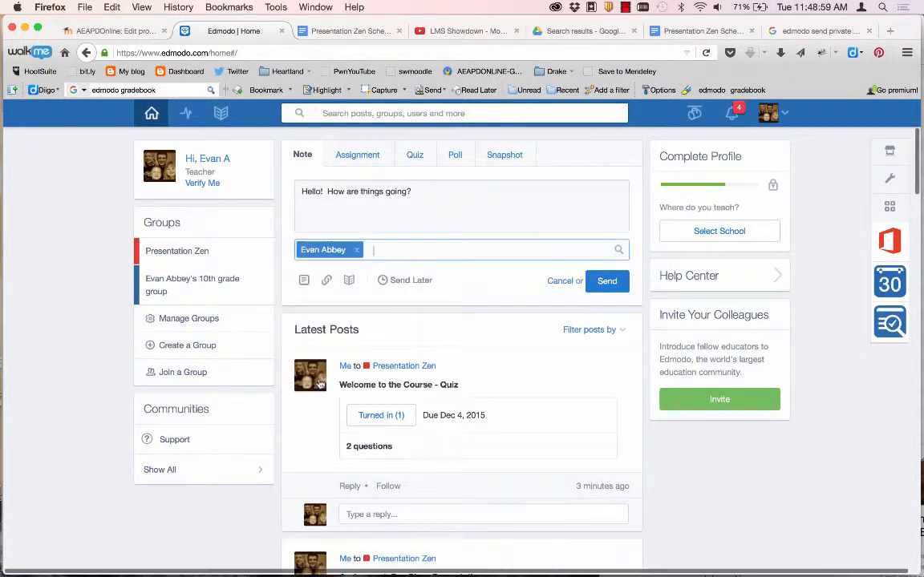
left_click(599, 286)
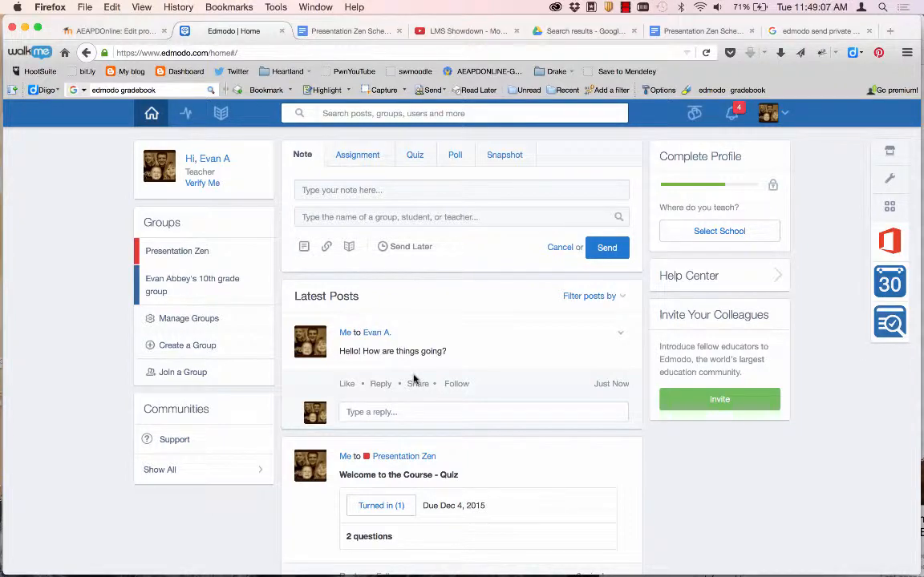
Step: Start a note in the Presentation Zen group and remove the group from its recipients
left_click(207, 254)
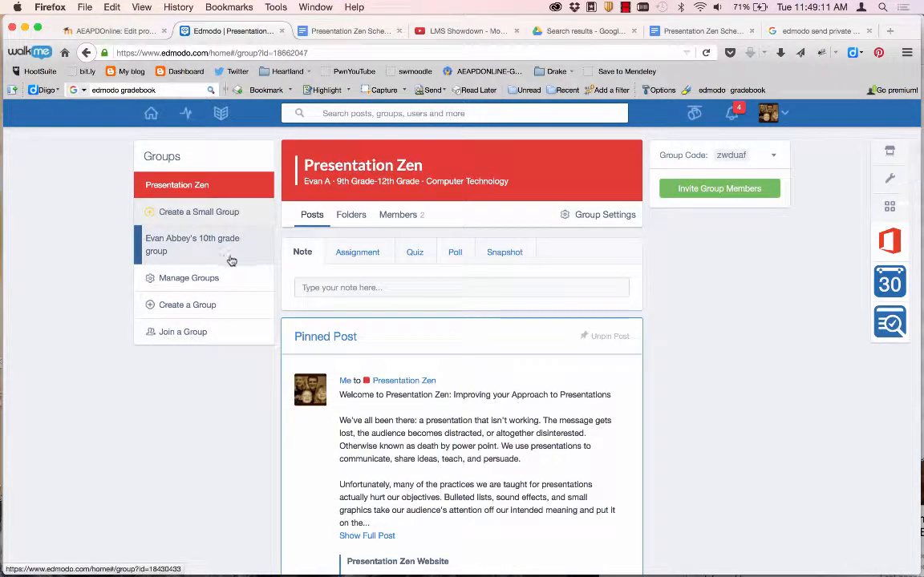
left_click(341, 290)
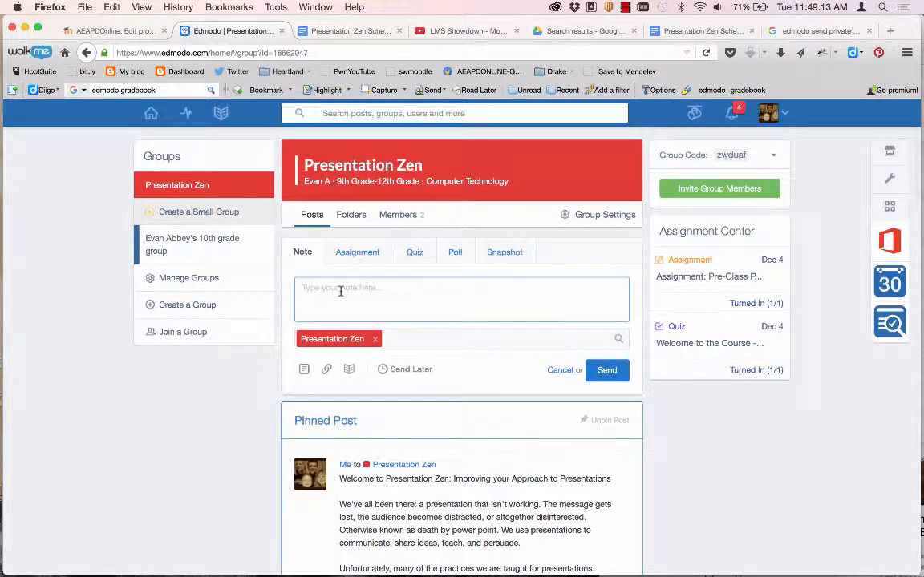
left_click(377, 340)
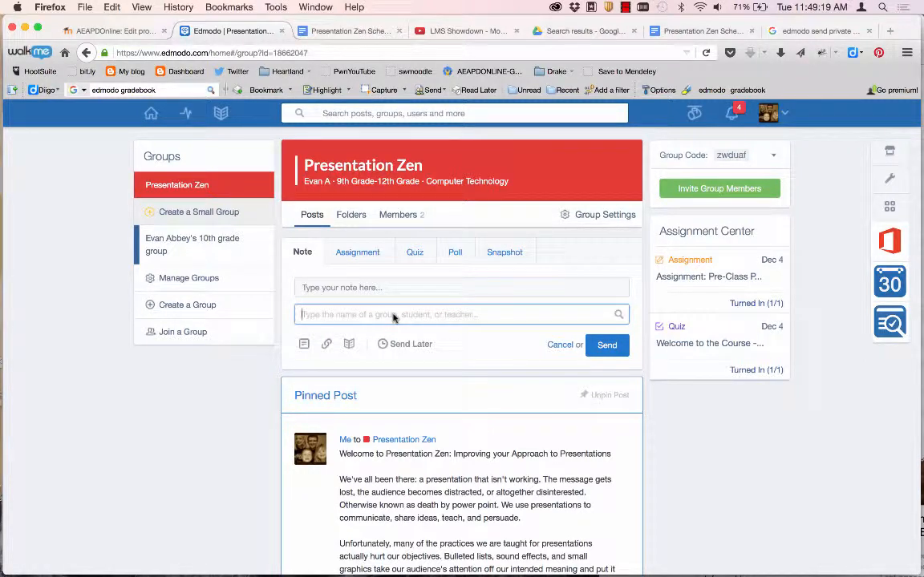
scroll(328, 501, "down", 1)
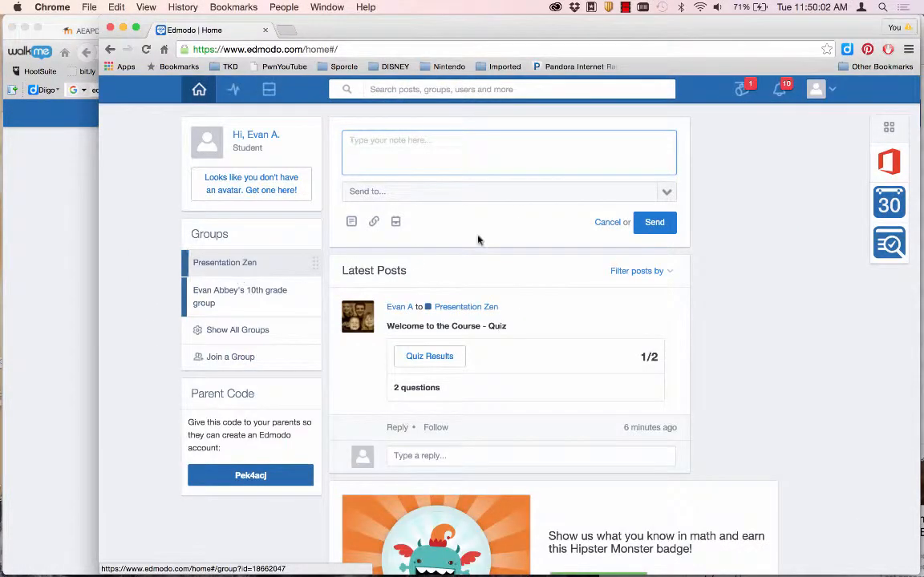
Step: In the student account in Chrome, open the teacher's direct message from the notifications and post the reply "Great"
left_click(779, 90)
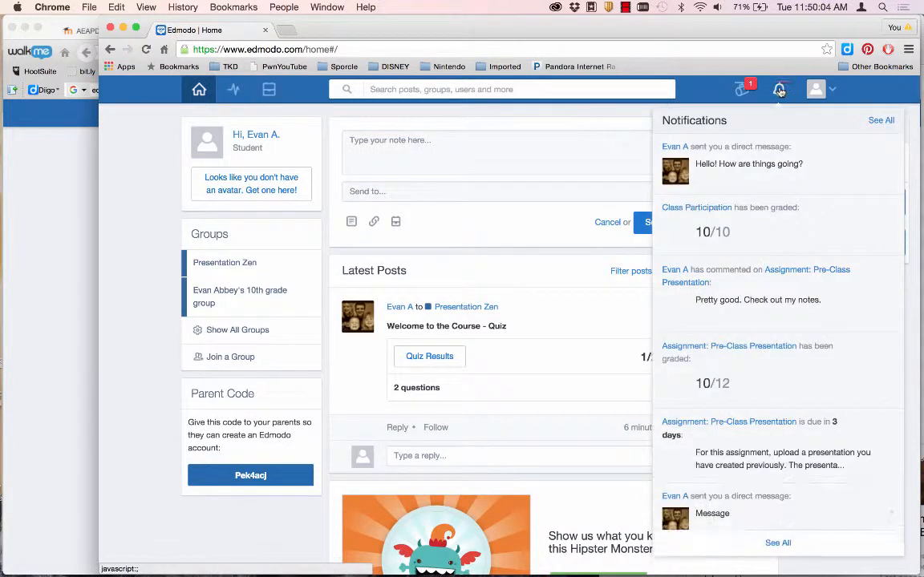
left_click(724, 166)
left_click(730, 224)
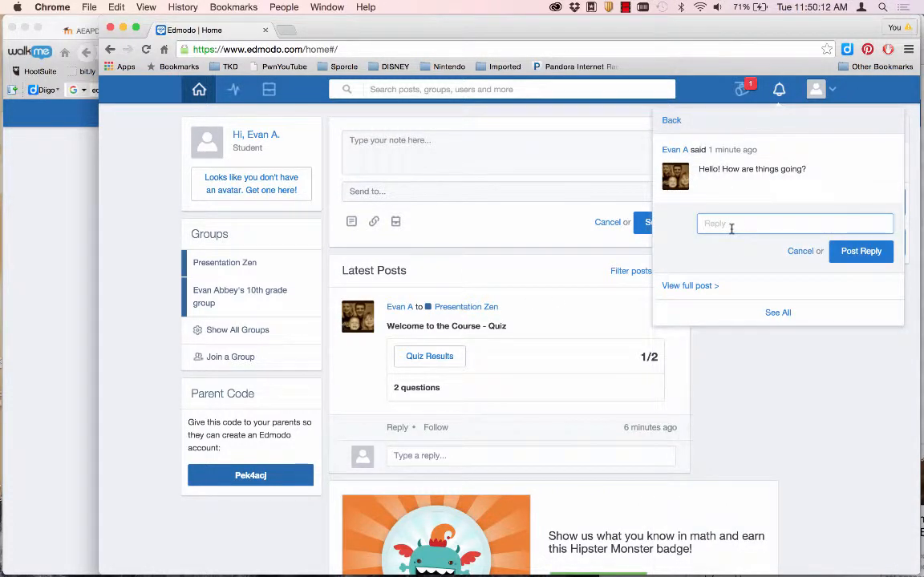
type("Great")
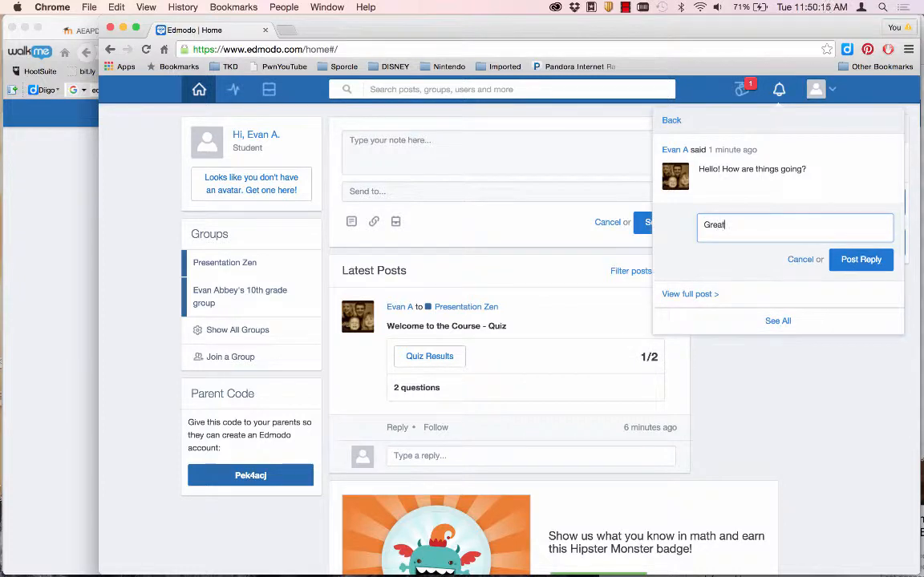
left_click(866, 268)
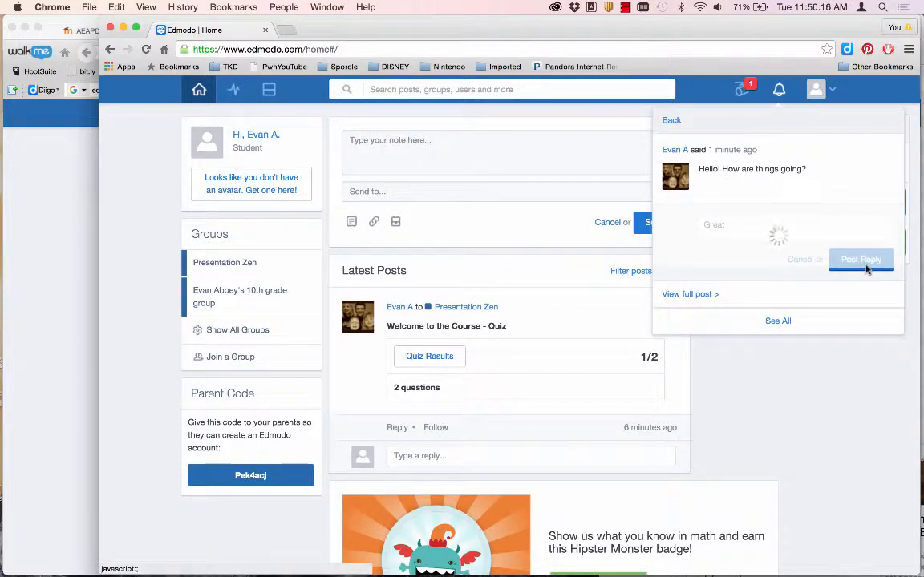
Step: Switch back to the teacher account in Firefox and check the home page and notifications for the student's reply
left_click(79, 314)
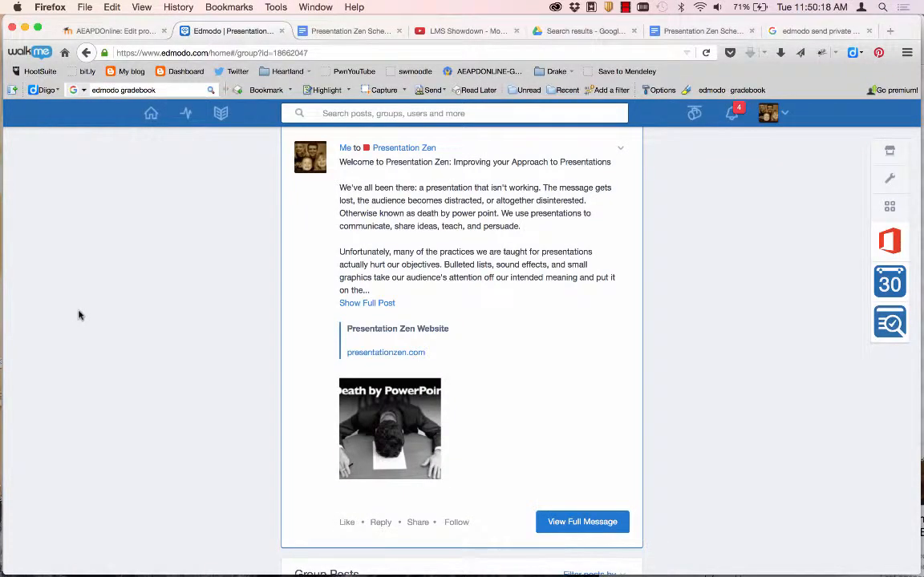
scroll(201, 225, "up", 5)
left_click(150, 113)
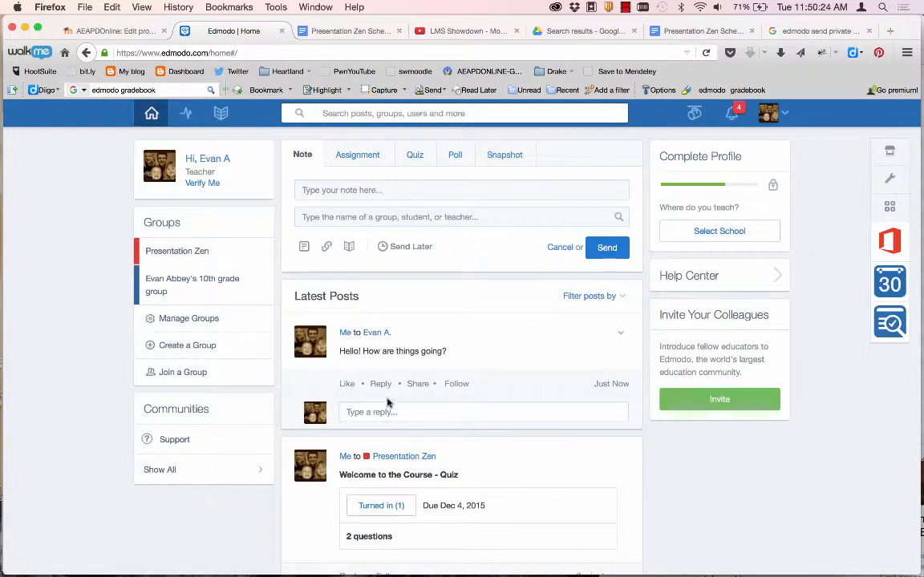
left_click(733, 114)
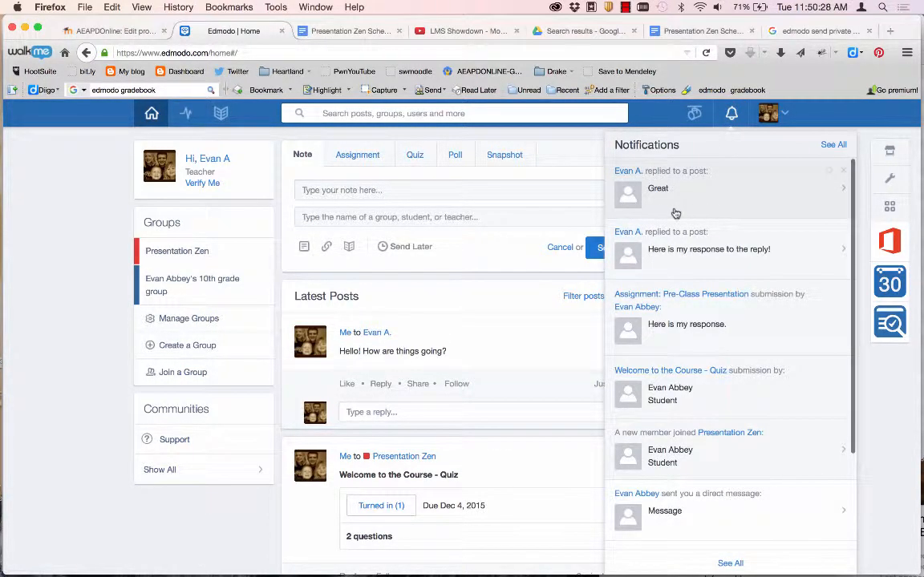
left_click(70, 423)
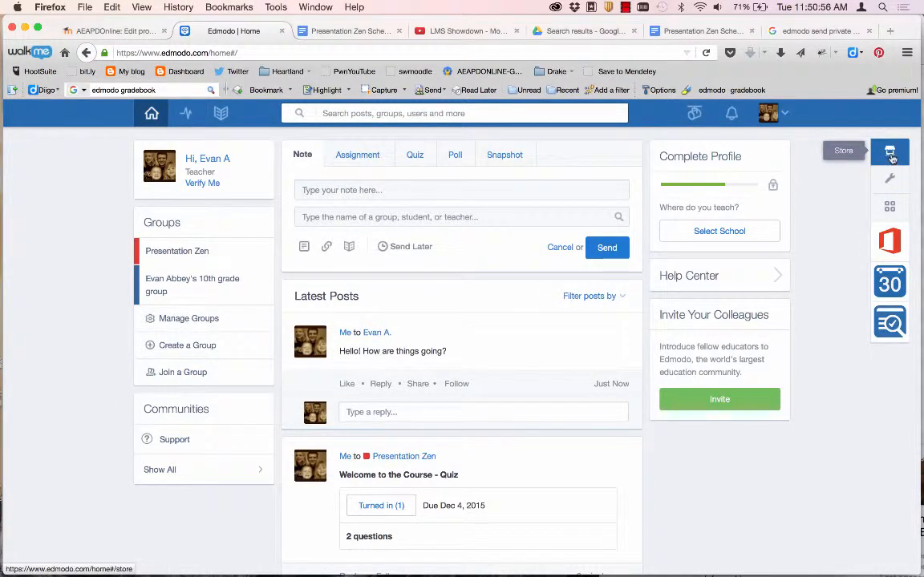
Step: View the teacher's available apps, then examine the installed and suggested apps on the Manage My Apps page
left_click(890, 208)
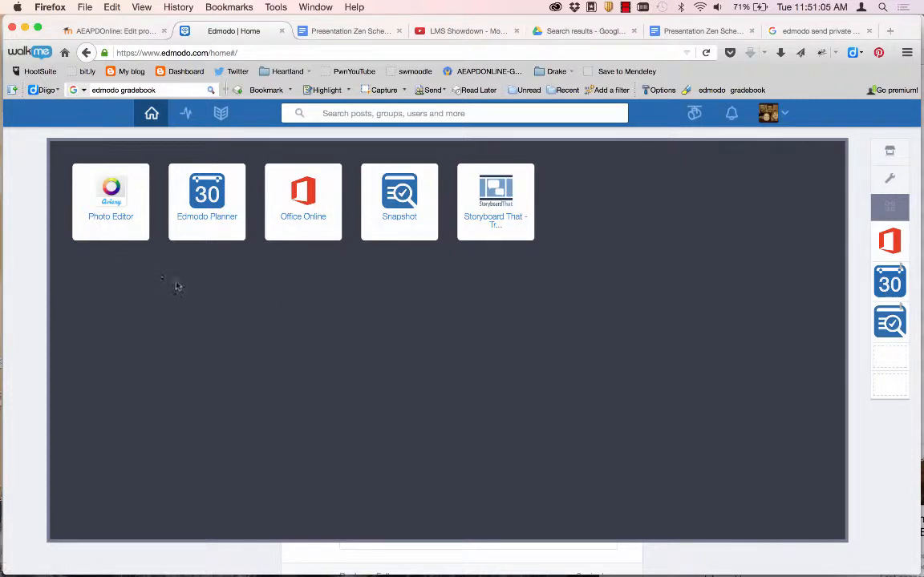
left_click(892, 175)
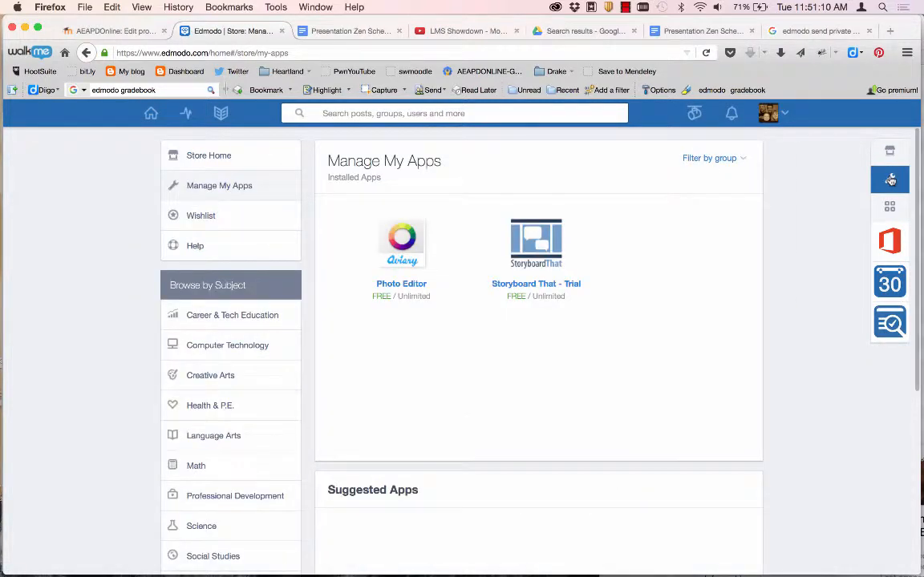
scroll(533, 338, "down", 5)
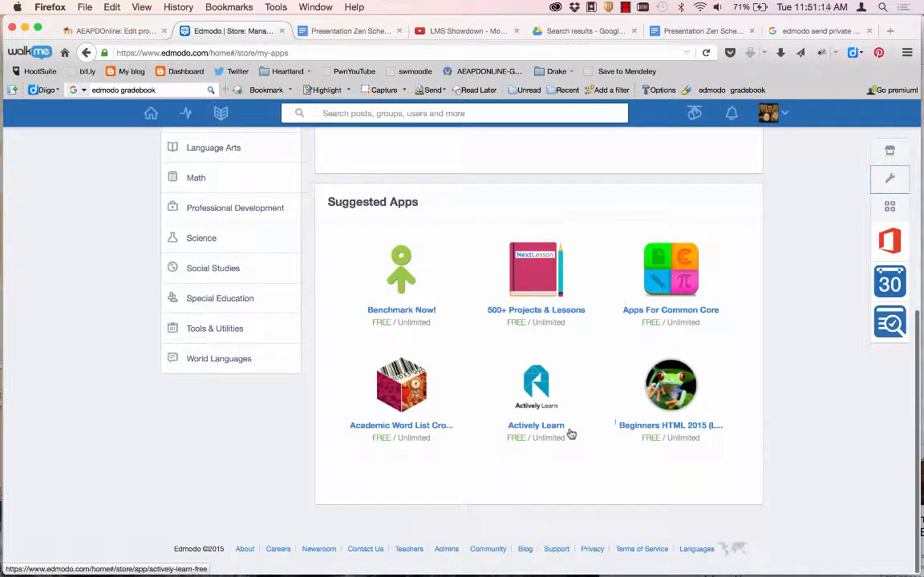
scroll(692, 362, "up", 4)
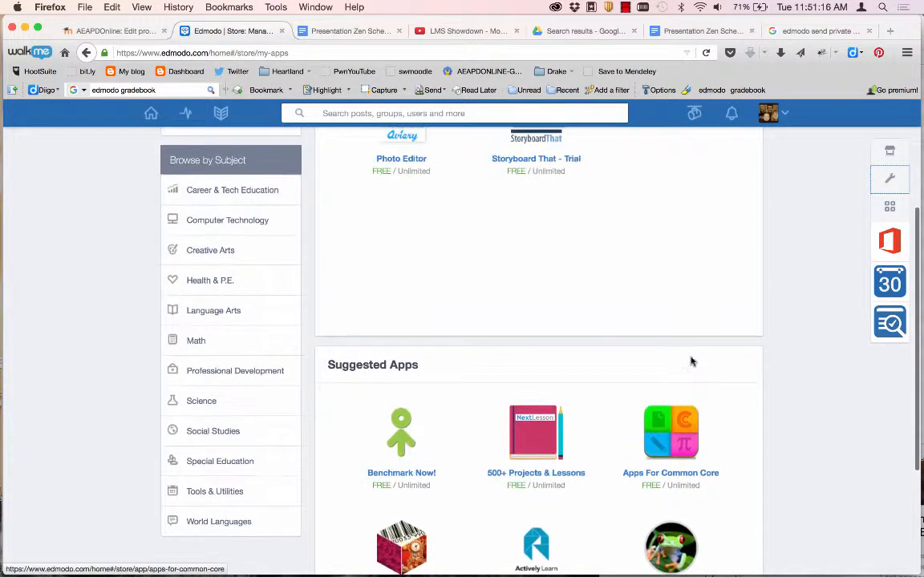
scroll(692, 362, "up", 2)
Step: Browse the top free apps in the Edmodo Store and open the CK-12 Science Practice page
left_click(889, 152)
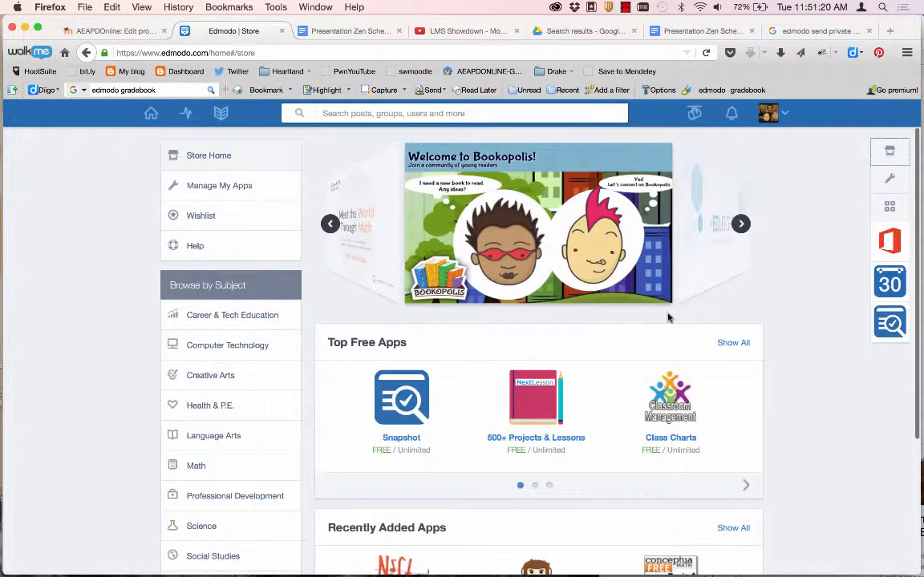
scroll(667, 317, "down", 3)
scroll(668, 317, "down", 1)
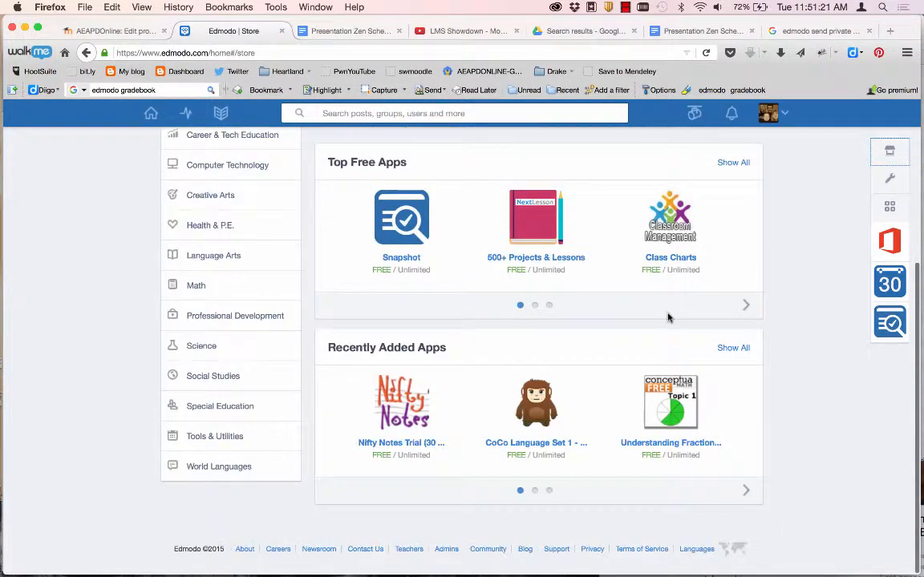
left_click(745, 305)
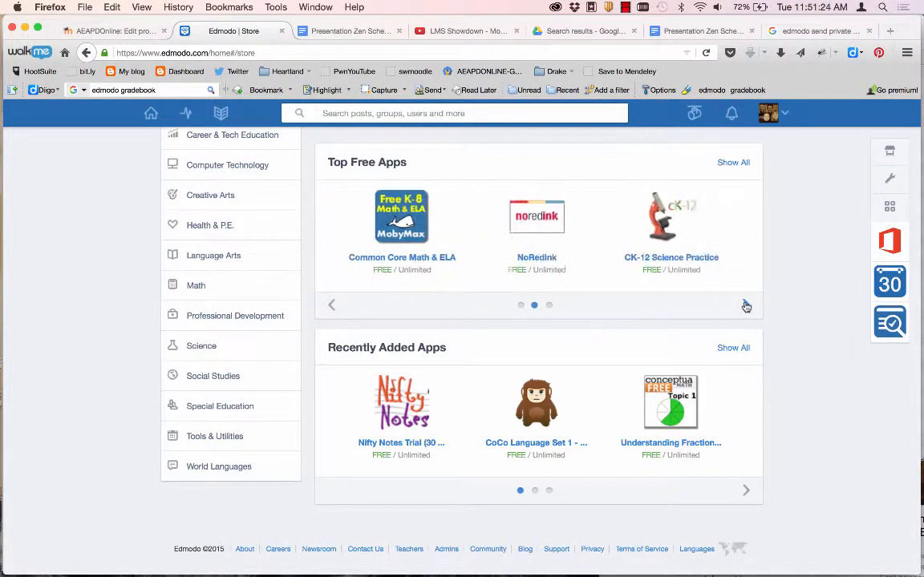
left_click(666, 235)
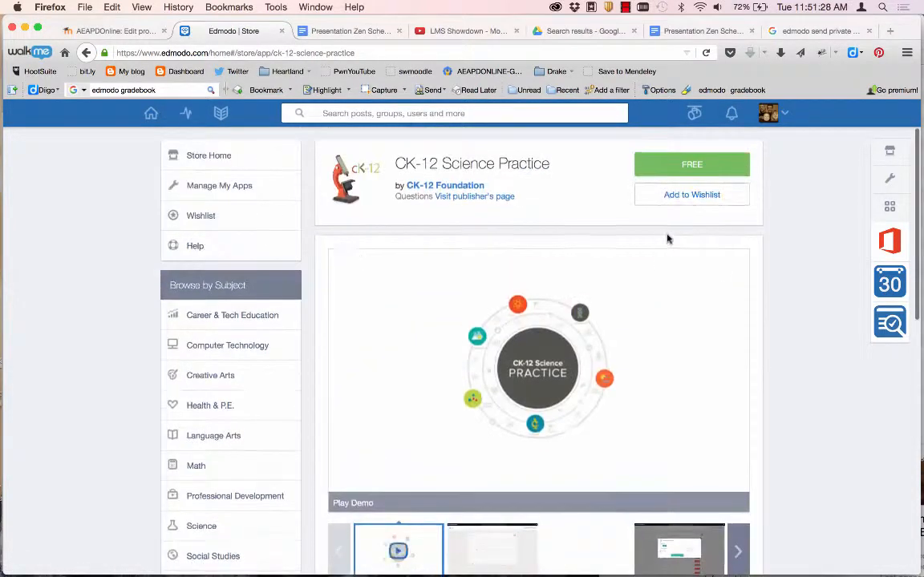
Step: Install the free CK-12 Science Practice app for the Presentation Zen group, accepting the End User Agreement
left_click(689, 164)
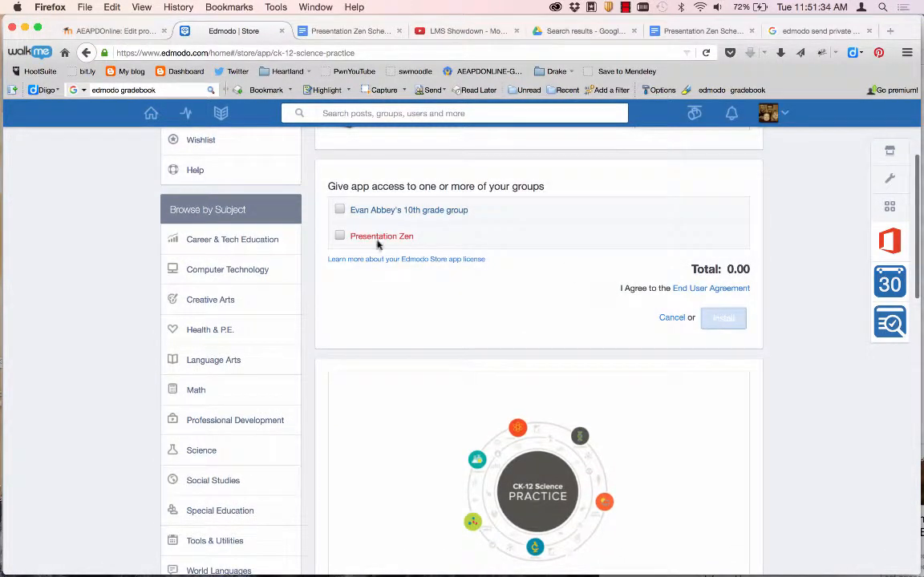
left_click(340, 235)
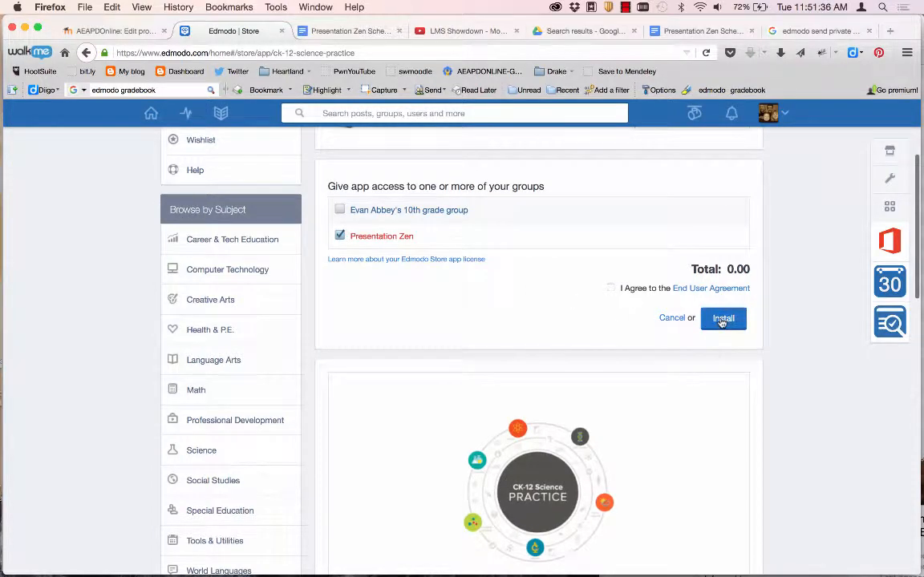
left_click(611, 288)
left_click(711, 324)
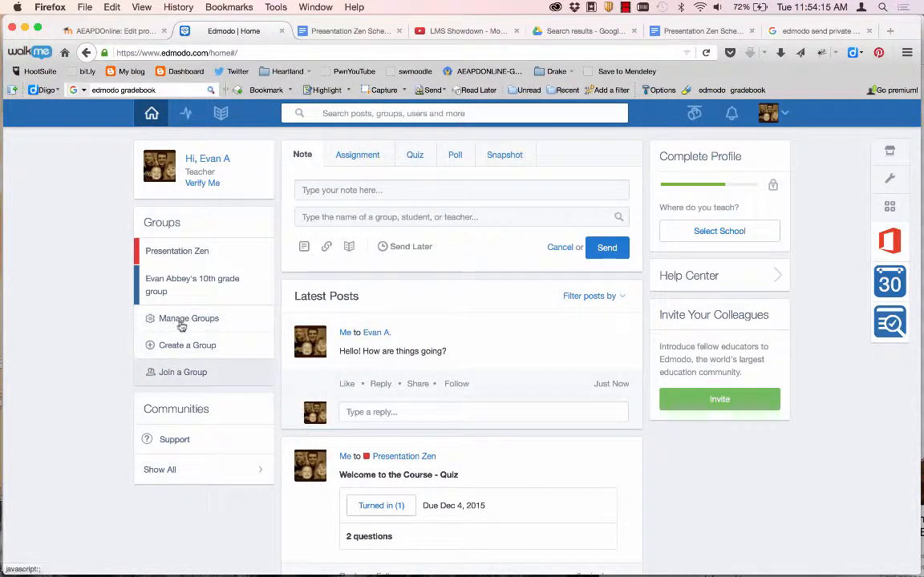
Step: Open the student's profile from the Presentation Zen group members and examine the progress scores and activity posts
left_click(165, 259)
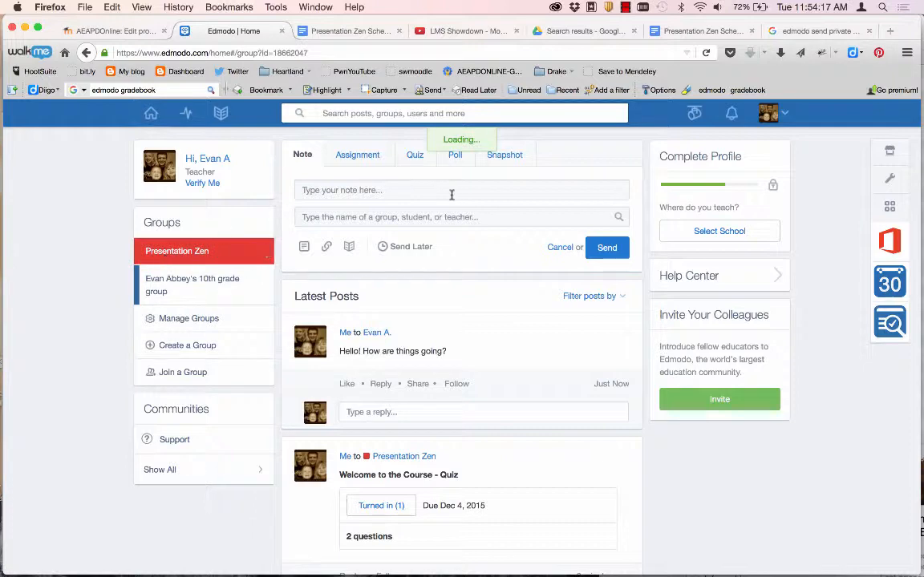
left_click(403, 217)
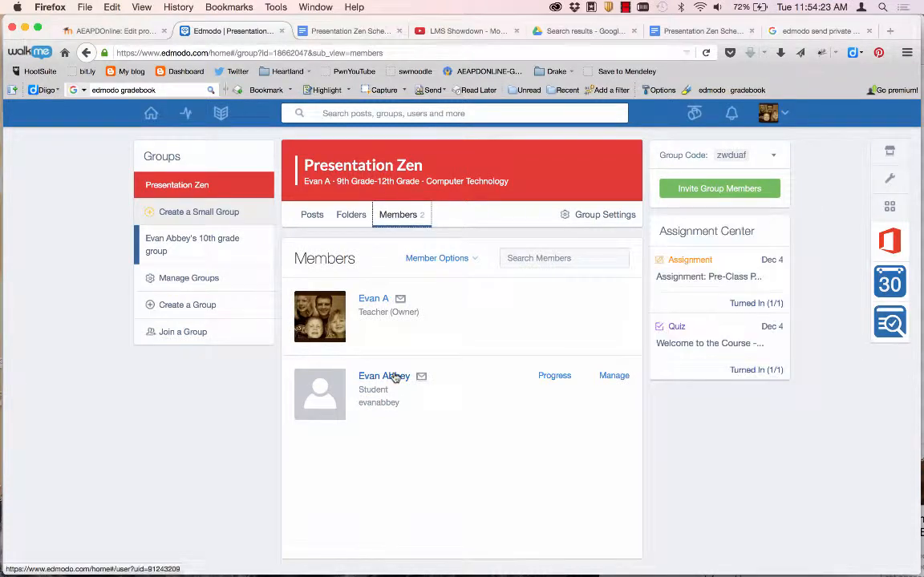
left_click(549, 378)
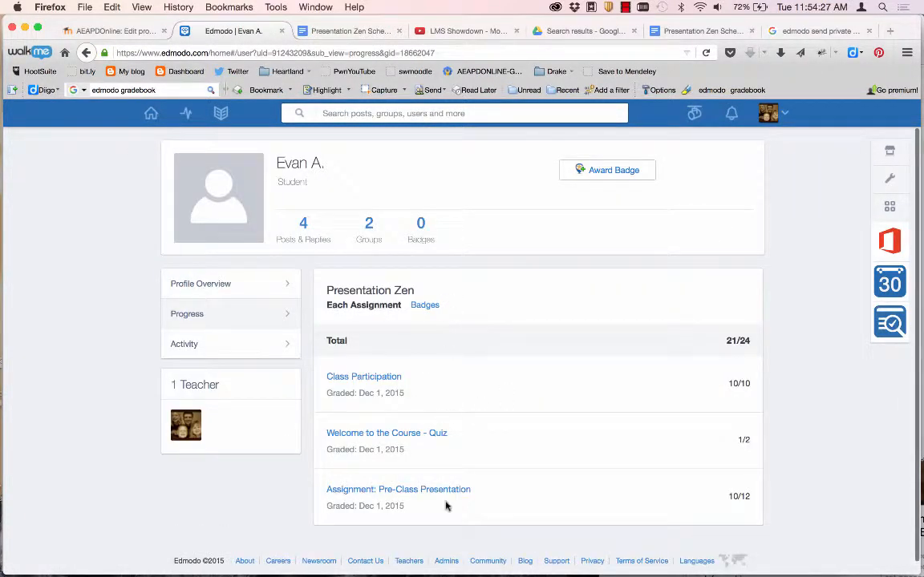
left_click(212, 355)
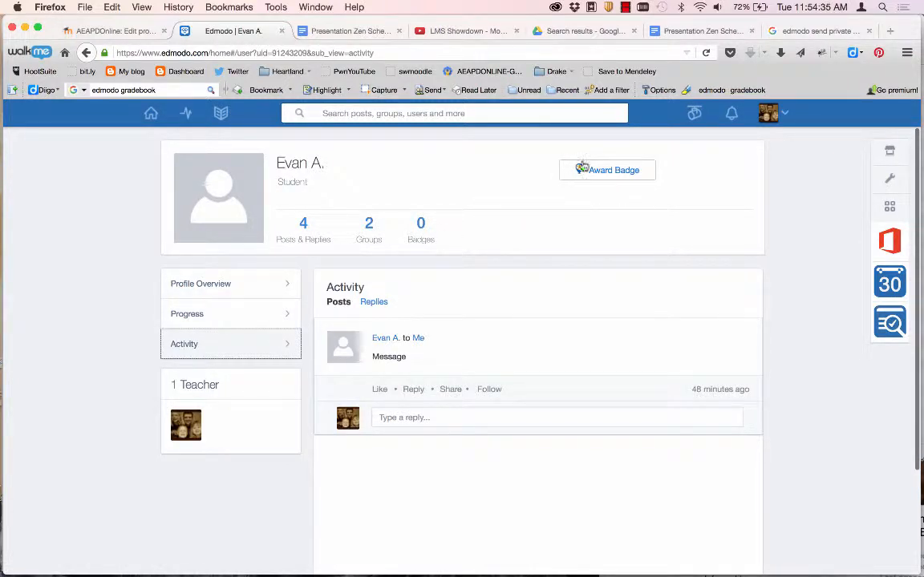
Step: Award the student the blue Edmodo badge with the gold medal on a ribbon and check it in the student's profile overview
left_click(598, 170)
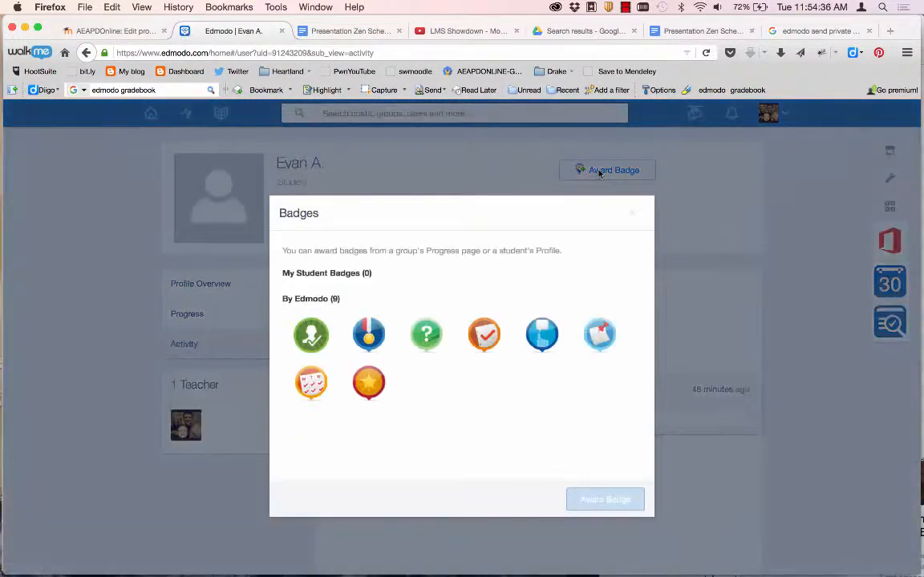
left_click(367, 336)
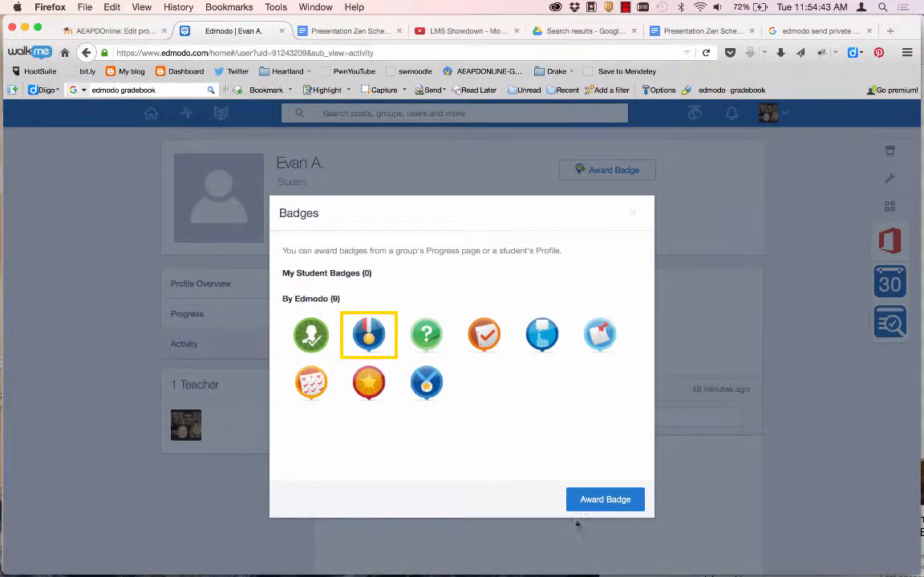
left_click(600, 499)
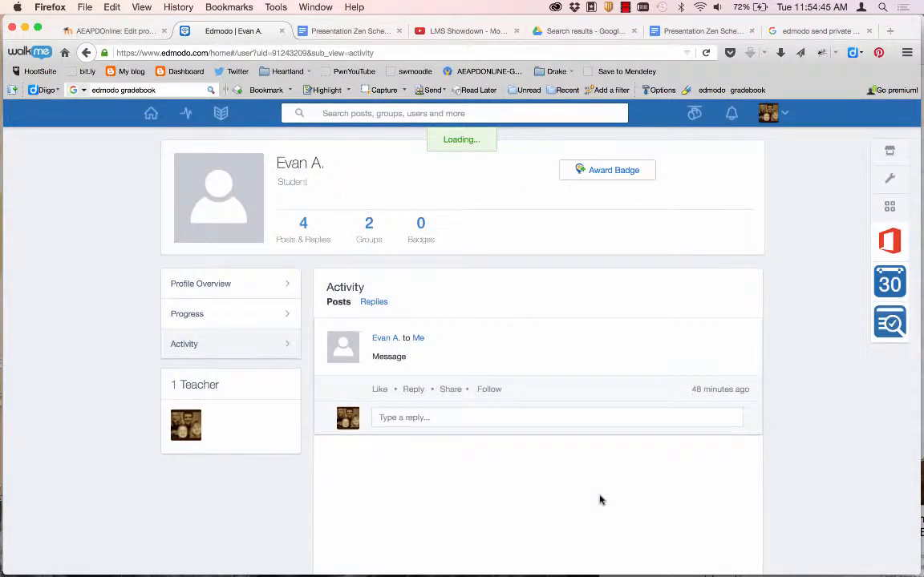
left_click(214, 286)
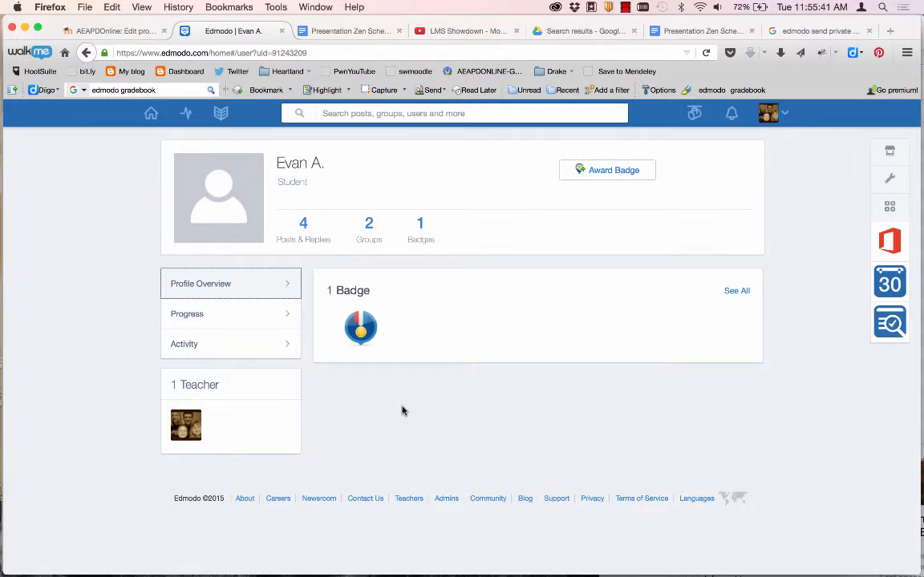
left_click(626, 7)
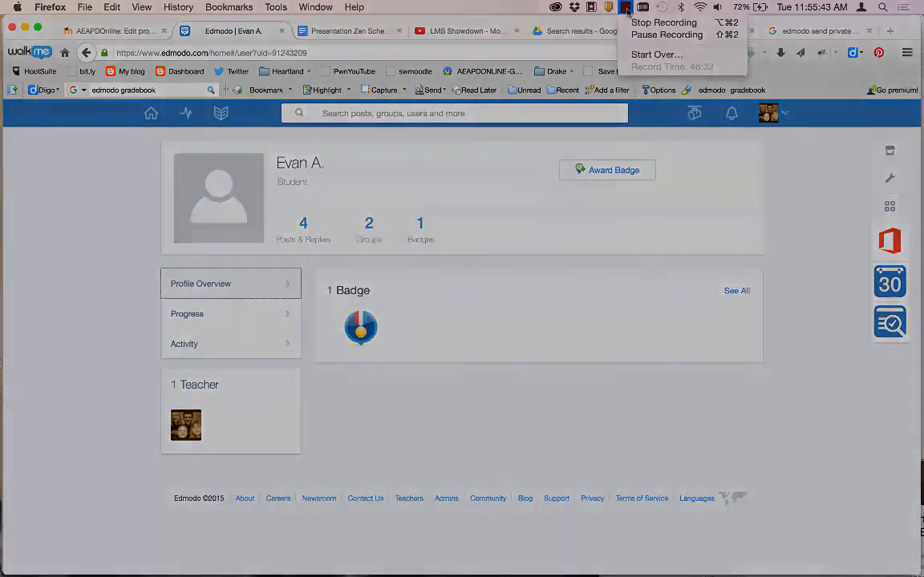